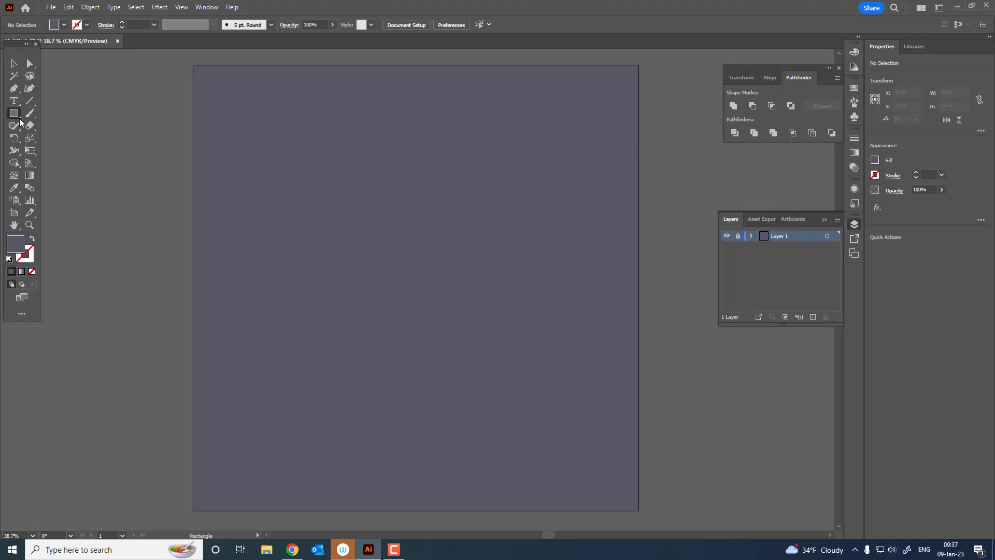
- Add a new layer for the tree and set the fill colour to green #418C52
left_click(13, 89)
left_click(813, 316)
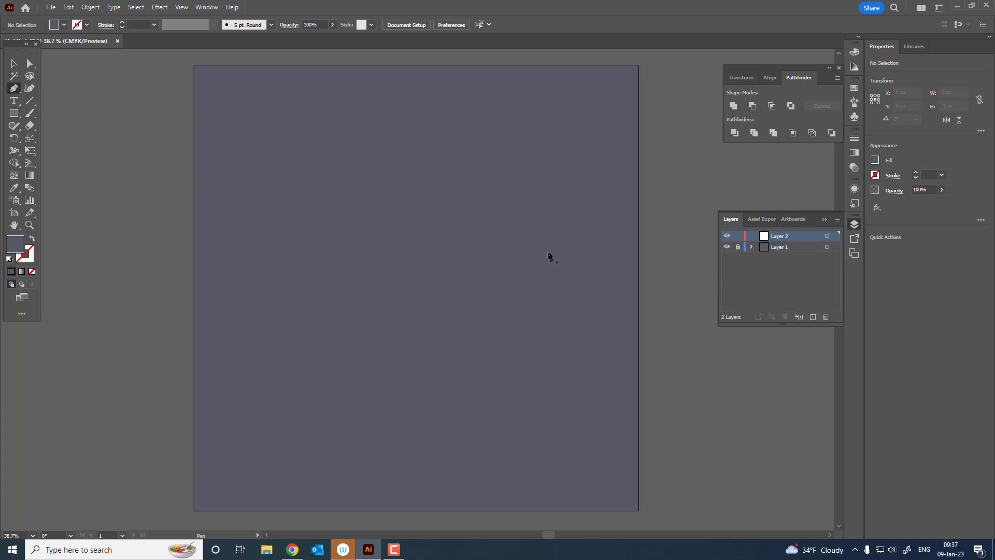
scroll(446, 210, "up", 5)
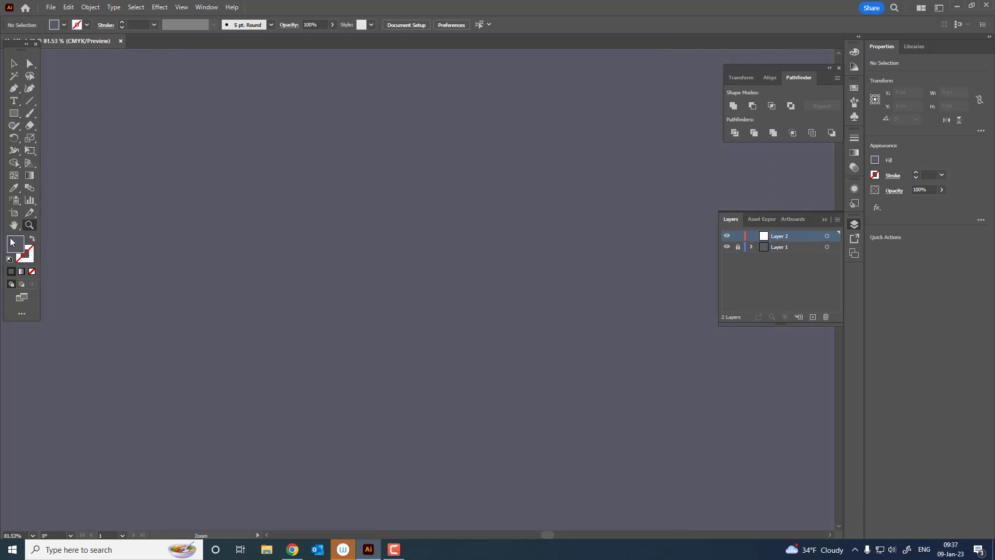
left_click(761, 270)
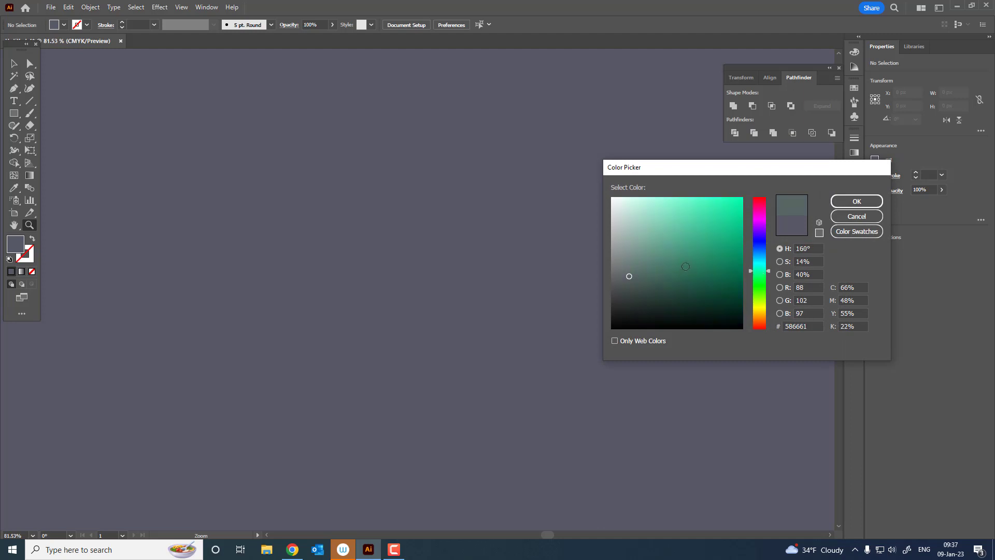
left_click(682, 256)
left_click(765, 280)
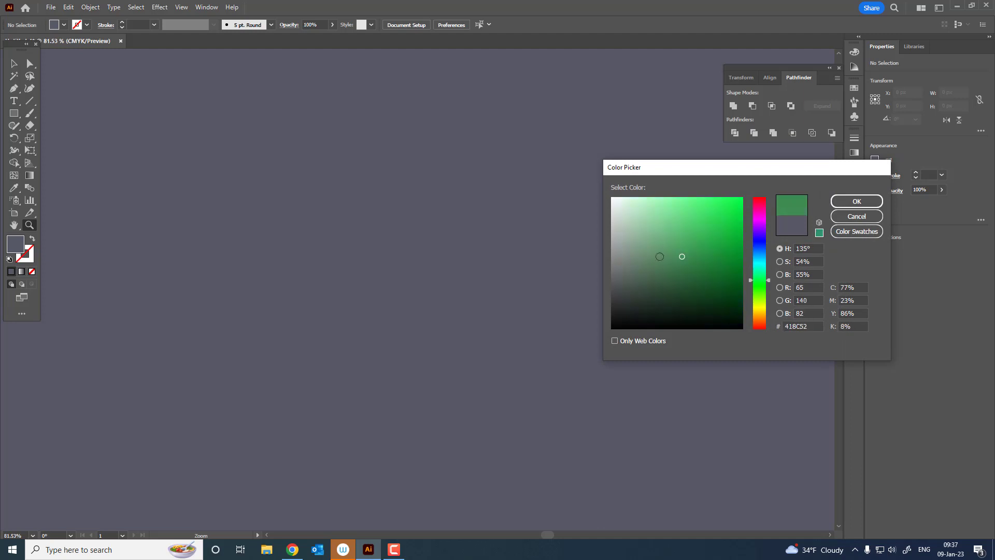
left_click(856, 201)
- Draw the pointed green top tier with a notched base, closing the path at the peak
key("p")
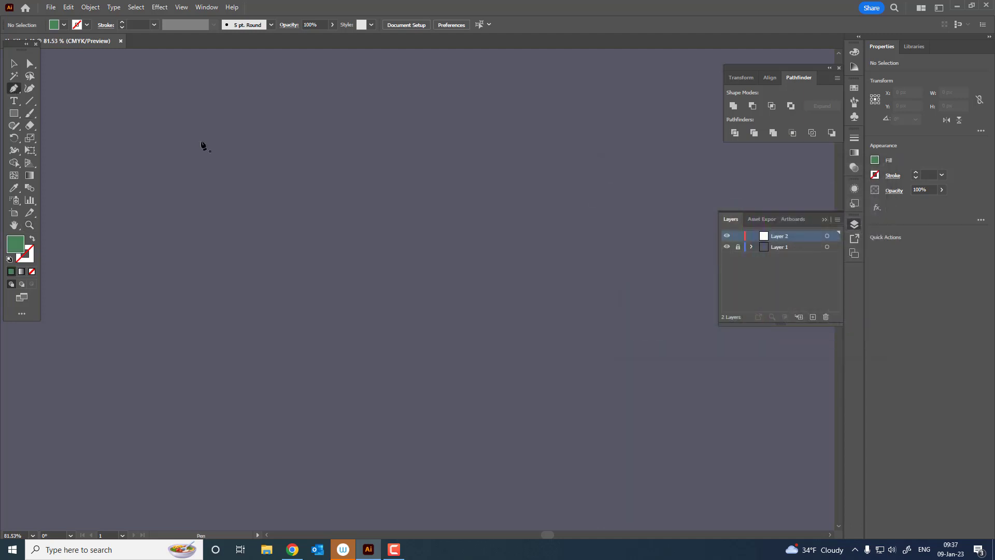
left_click(428, 135)
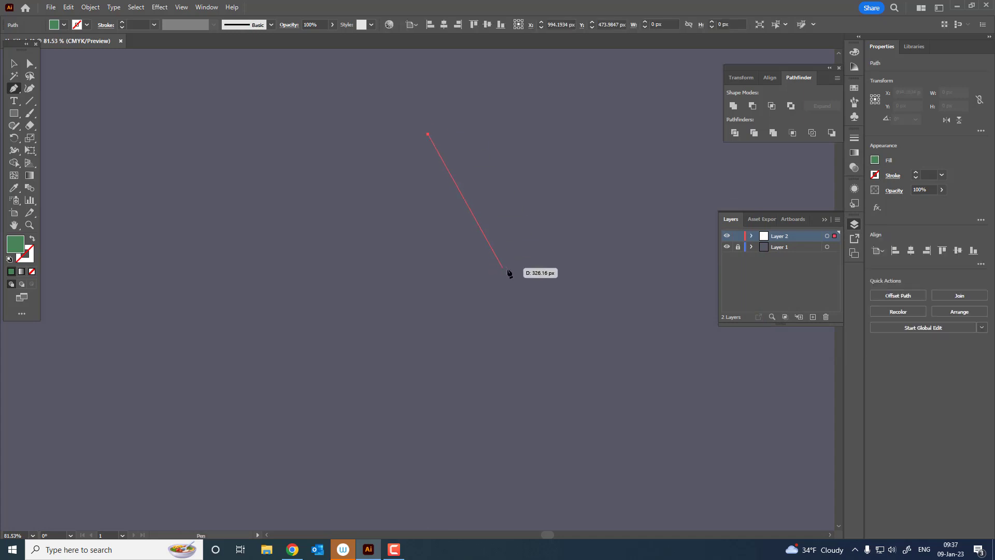
left_click_drag(515, 265, 528, 271)
left_click_drag(552, 308, 564, 308)
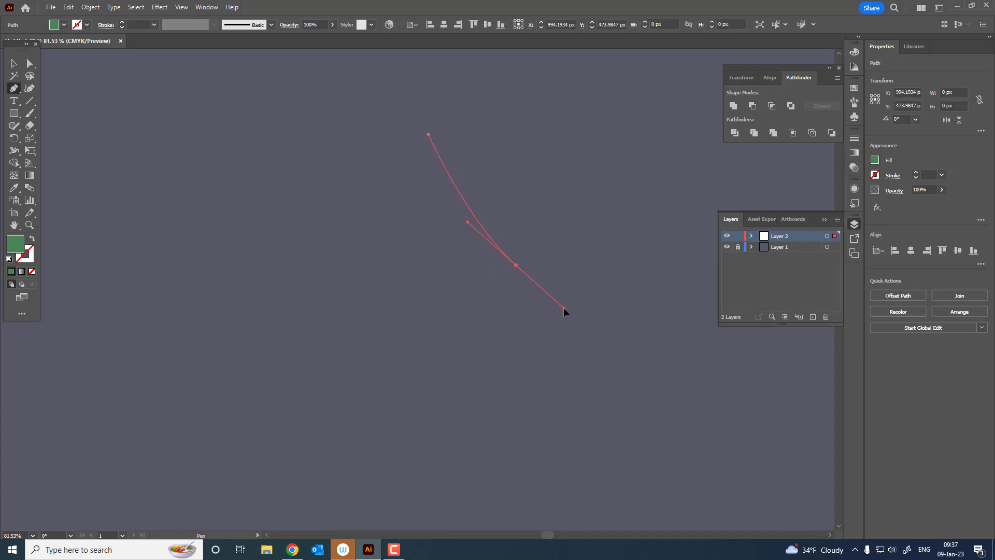
left_click_drag(516, 266, 457, 252)
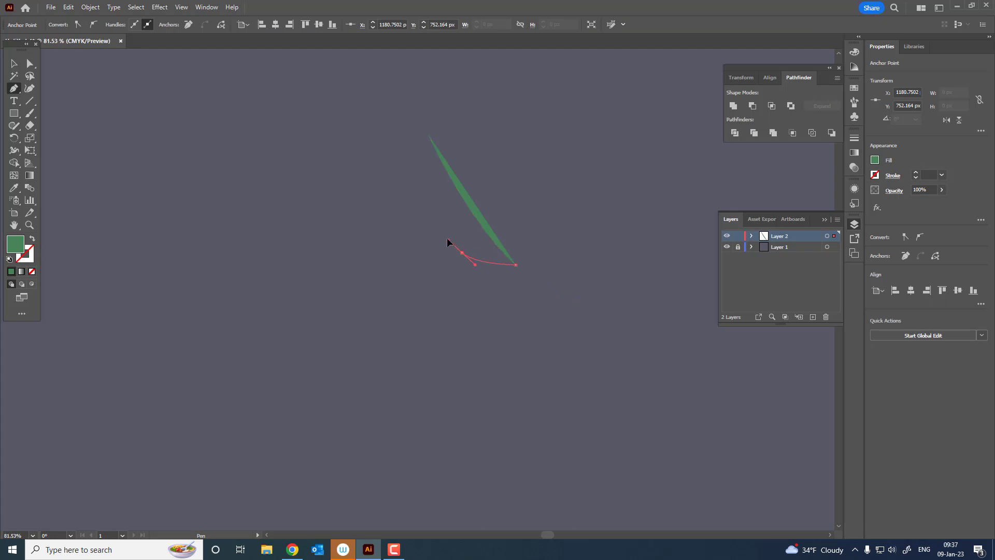
mouse_move(447, 239)
left_mouse_down()
mouse_move(465, 268)
mouse_move(412, 242)
mouse_move(423, 256)
mouse_move(388, 252)
left_mouse_up()
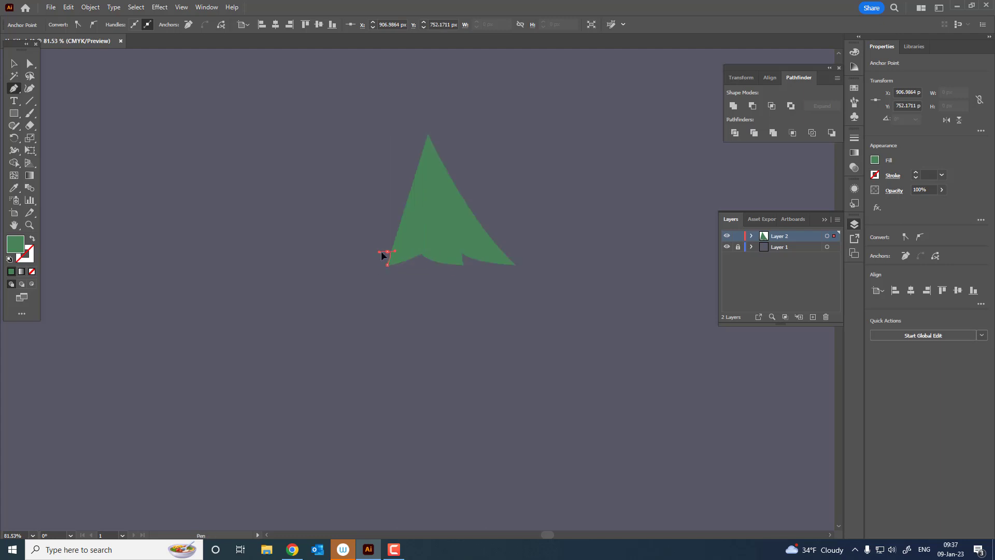
left_click(352, 265)
left_click(428, 135)
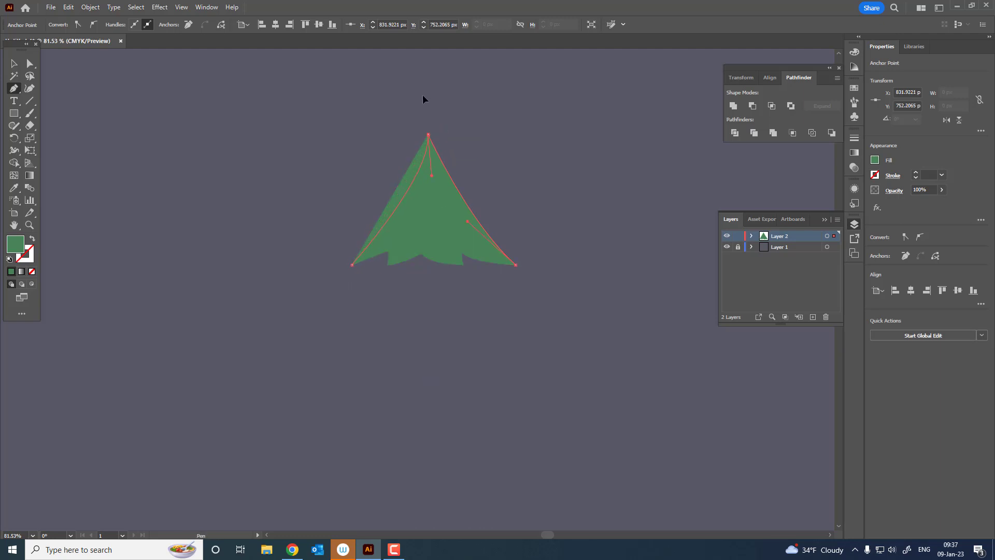
key("z")
left_click_drag(435, 142, 496, 193)
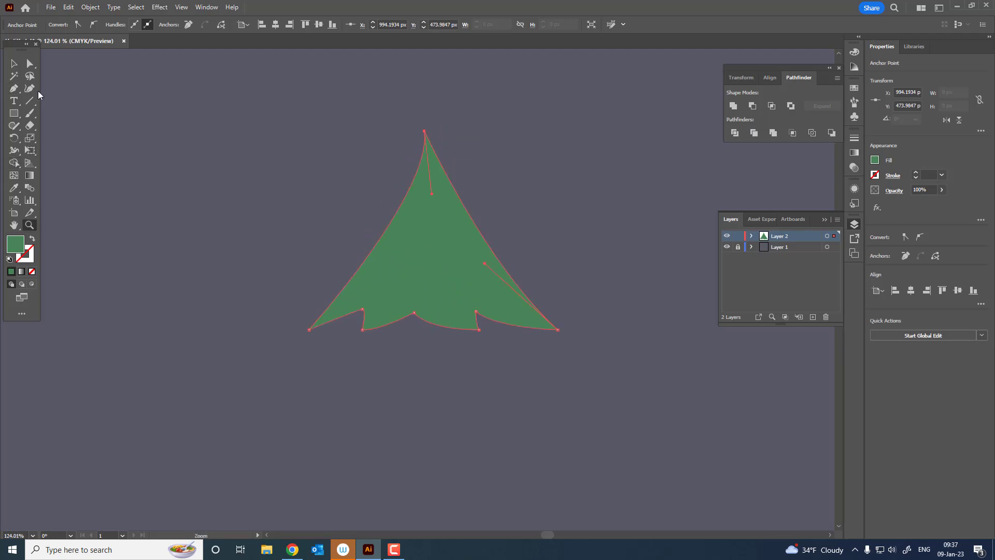
- Use the Curvature tool to curve the top tier's sides inward and even its base notches
left_click(29, 88)
left_click_drag(371, 255, 380, 224)
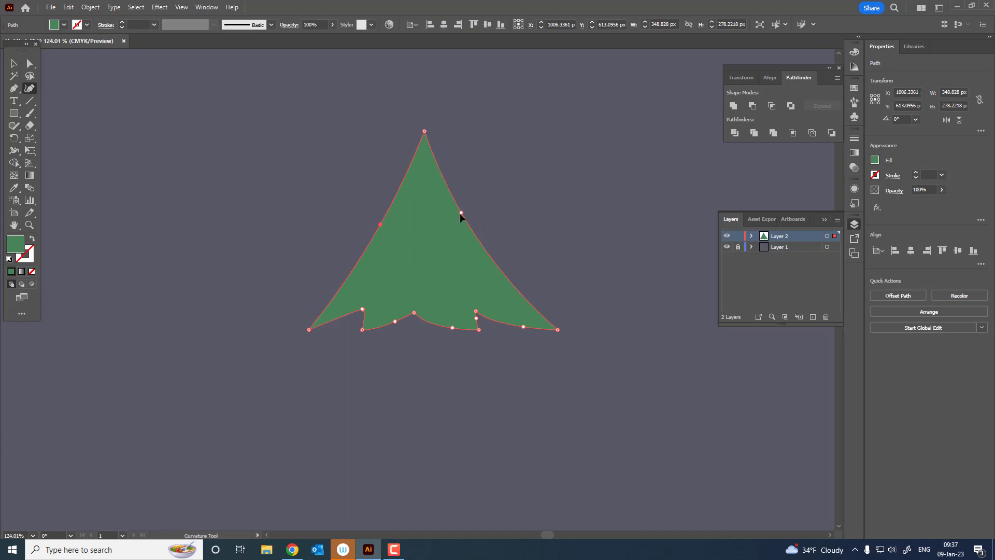
left_click_drag(463, 206, 458, 219)
left_click_drag(382, 224, 395, 224)
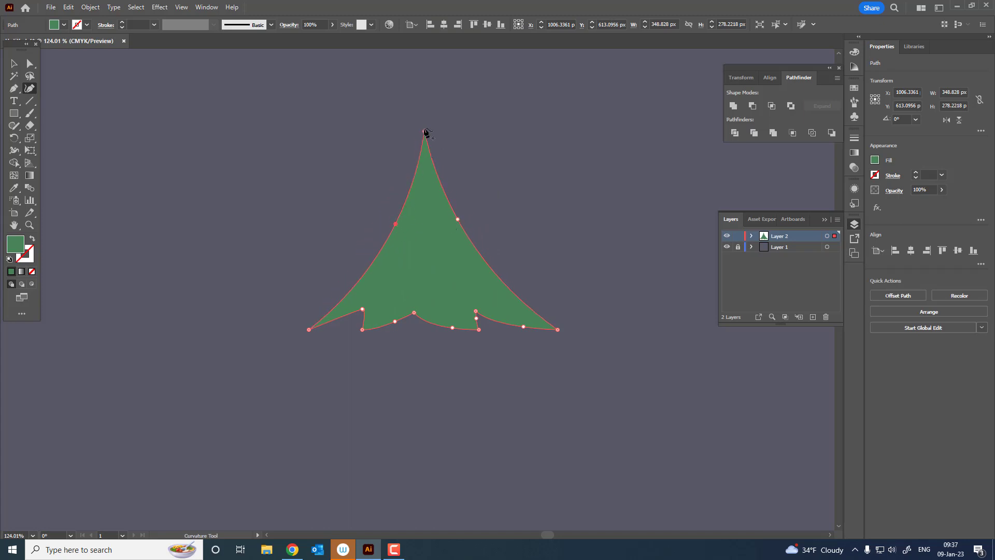
left_click_drag(425, 131, 424, 131)
left_click_drag(360, 336, 363, 332)
left_click_drag(414, 312, 419, 307)
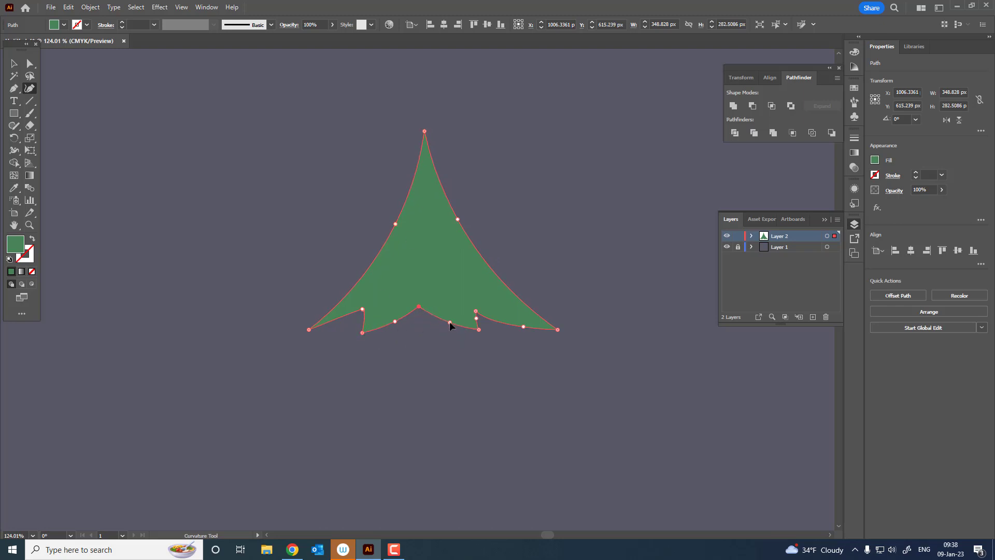
key("z")
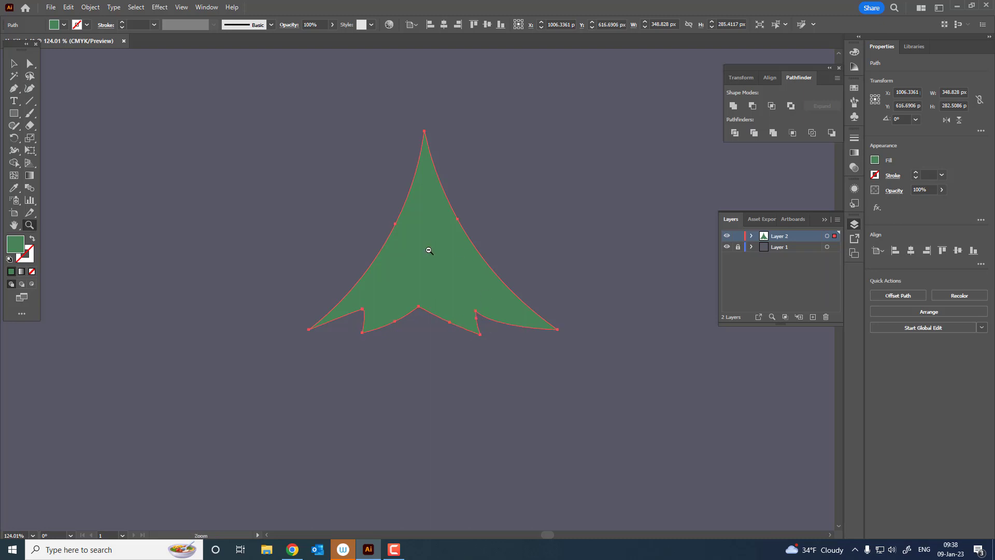
mouse_move(429, 249)
left_mouse_down()
mouse_move(426, 322)
mouse_move(430, 268)
left_mouse_up()
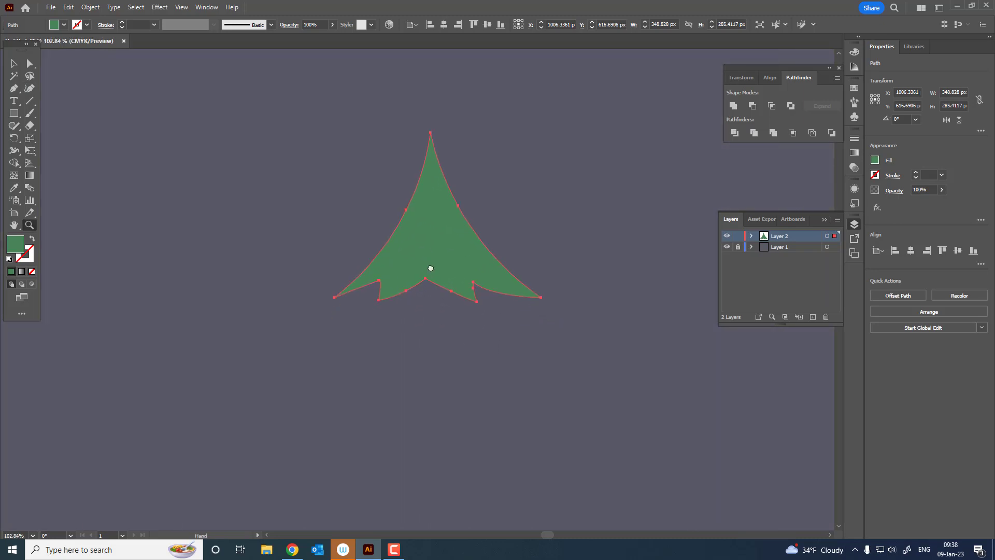
- Pan below the treetop and start the middle tier outline, tracing its curved left edge
left_click(13, 63)
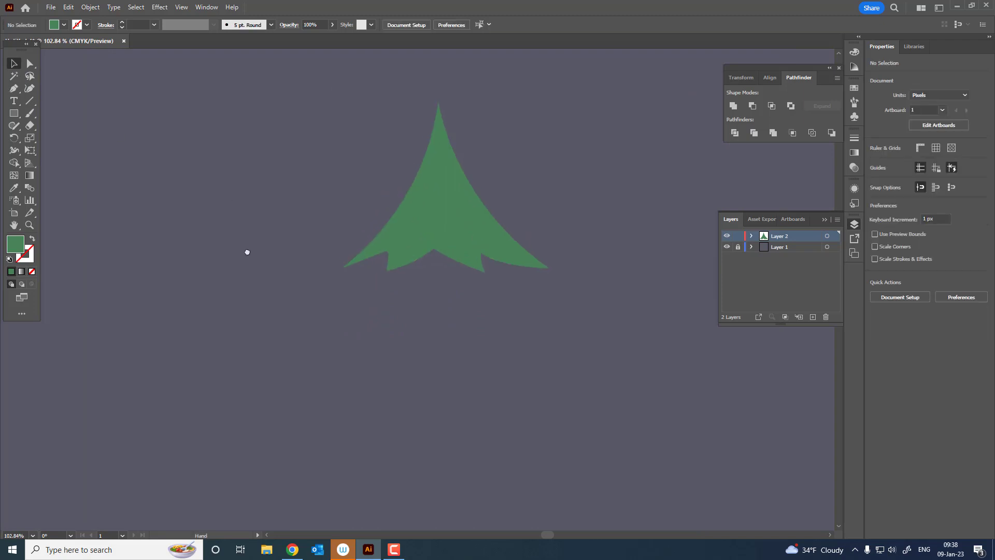
mouse_move(245, 251)
left_mouse_down()
mouse_move(324, 329)
mouse_move(313, 298)
left_mouse_up()
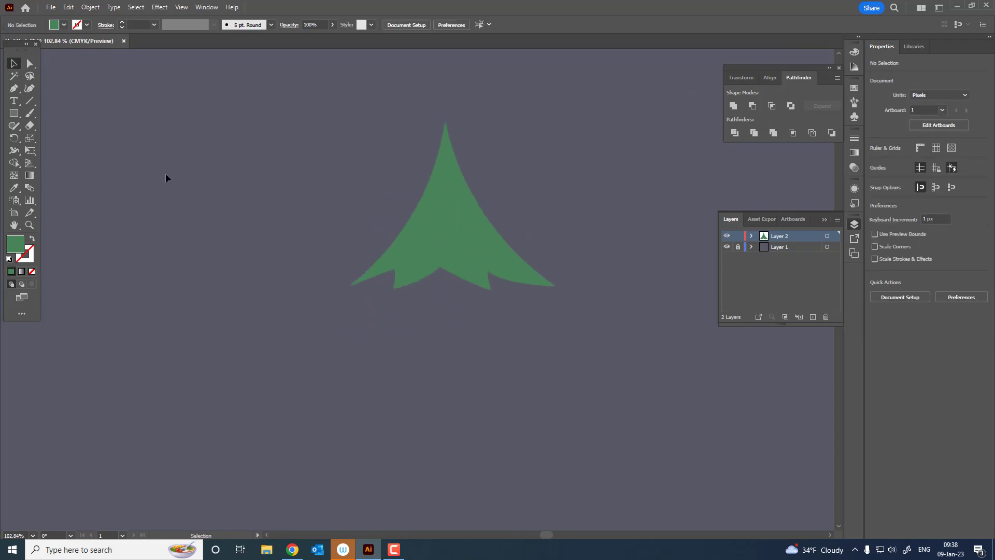
left_click(13, 89)
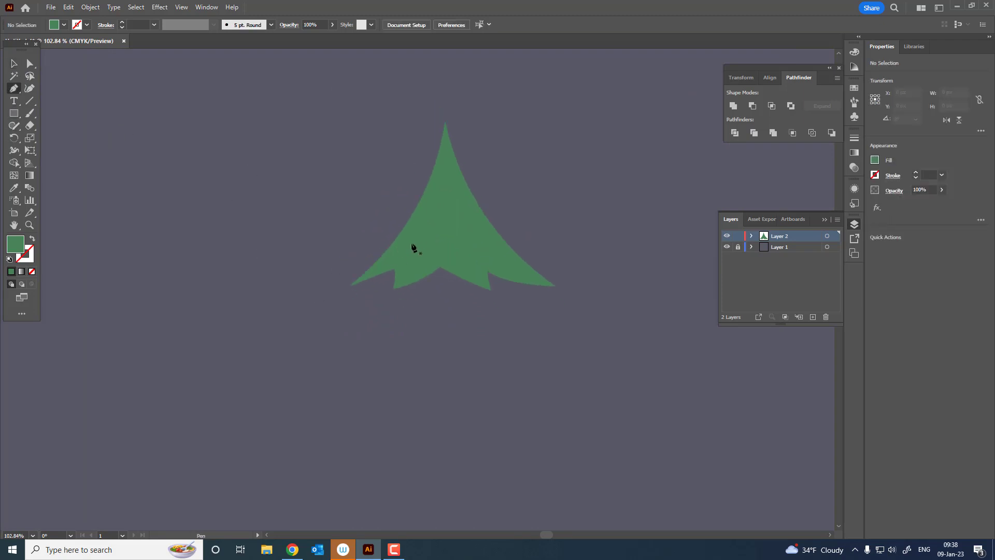
left_click(448, 433)
left_click(448, 230)
mouse_move(311, 390)
left_mouse_down()
mouse_move(274, 414)
mouse_move(298, 387)
left_mouse_up()
key("ctrl+z")
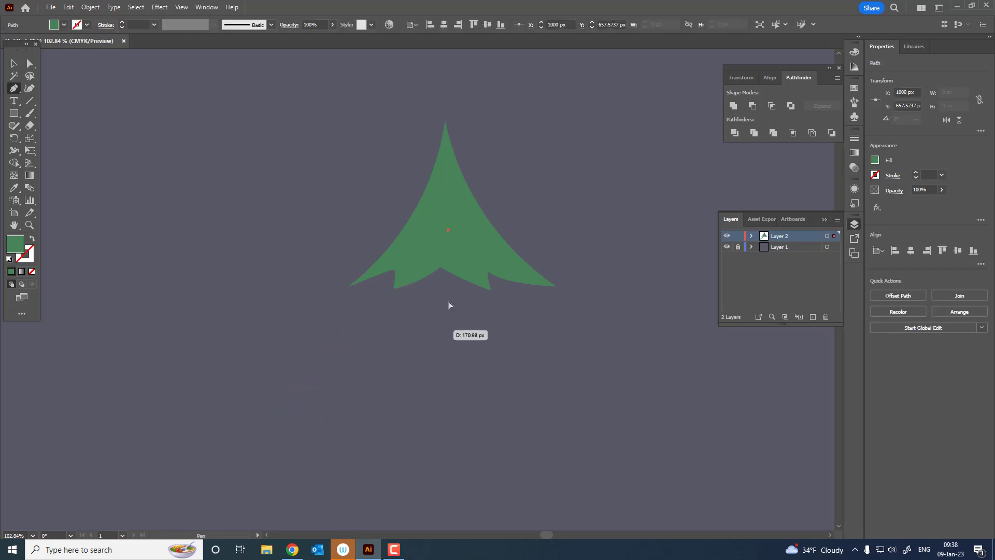
left_click(390, 270)
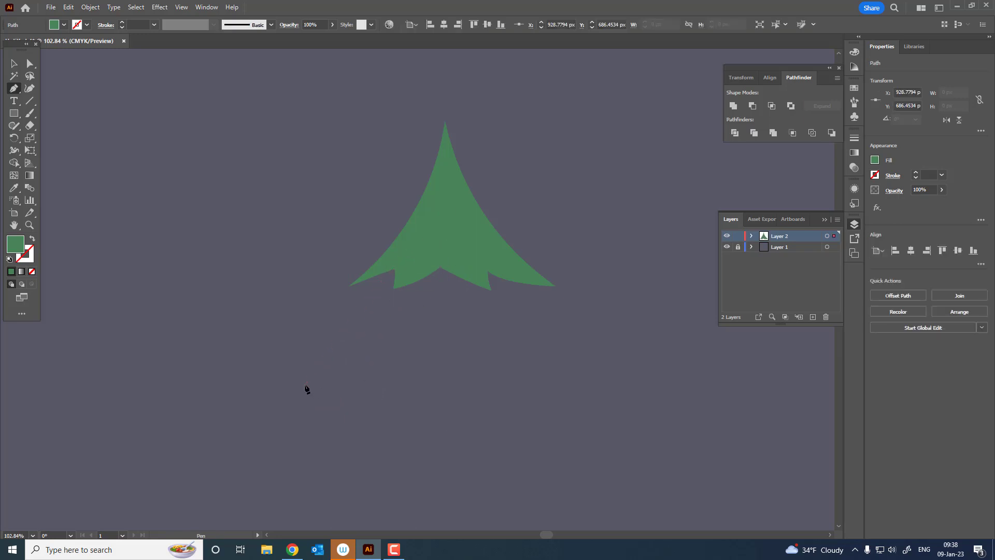
left_click_drag(246, 416, 244, 418)
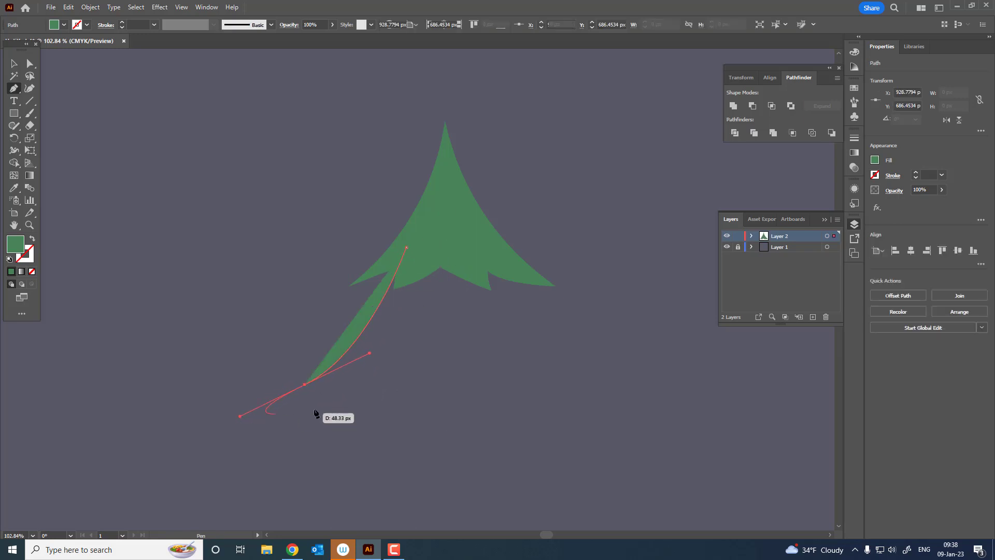
left_click_drag(453, 394, 516, 372)
key("ctrl+z")
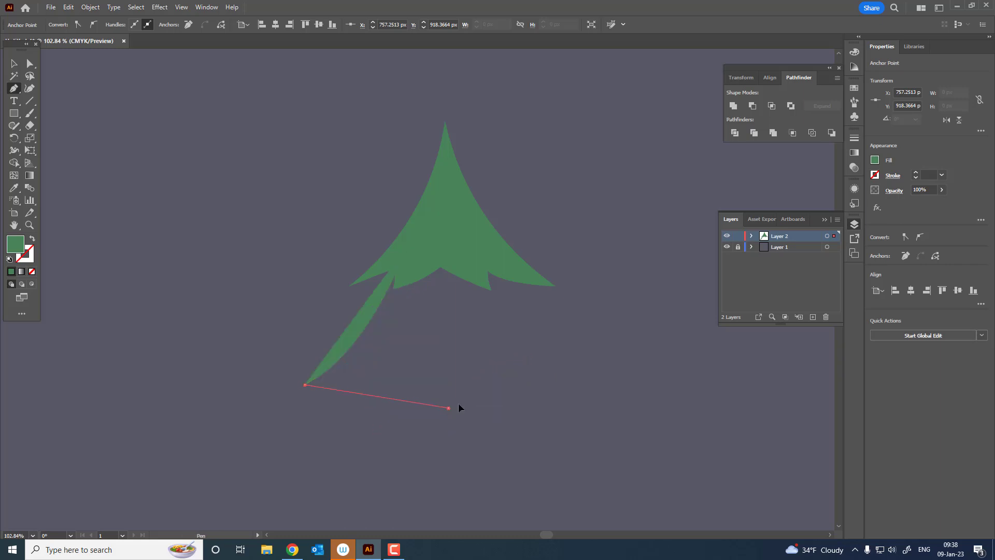
- Complete the middle tier with a curved base, central notch and sharp right corners
left_click_drag(449, 408, 536, 381)
left_click(448, 408)
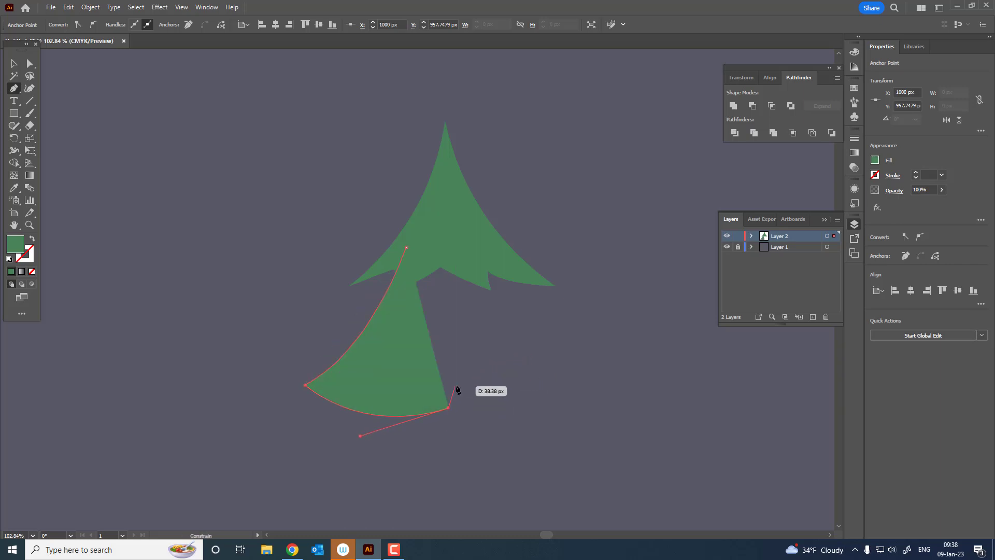
left_click(456, 384)
left_click(458, 408)
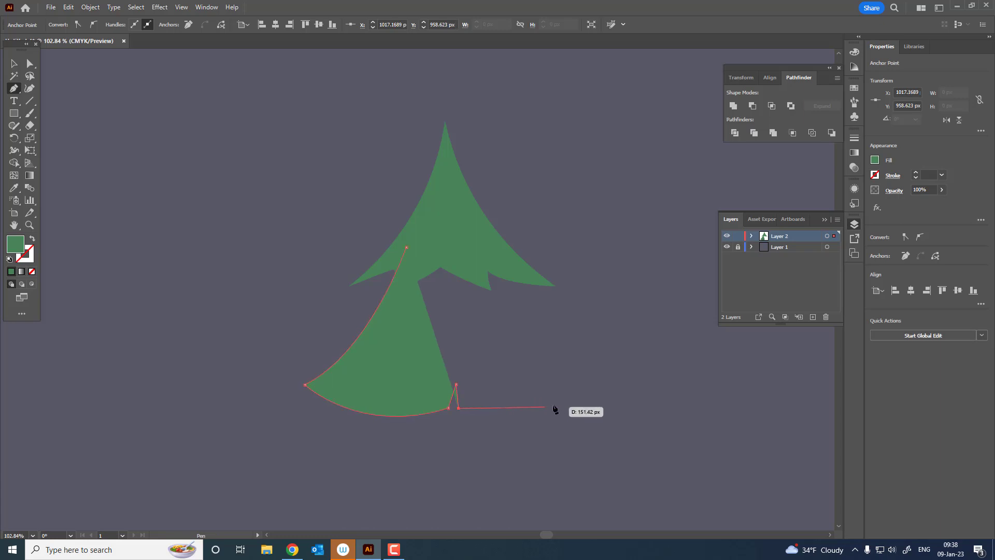
left_click_drag(581, 403, 614, 361)
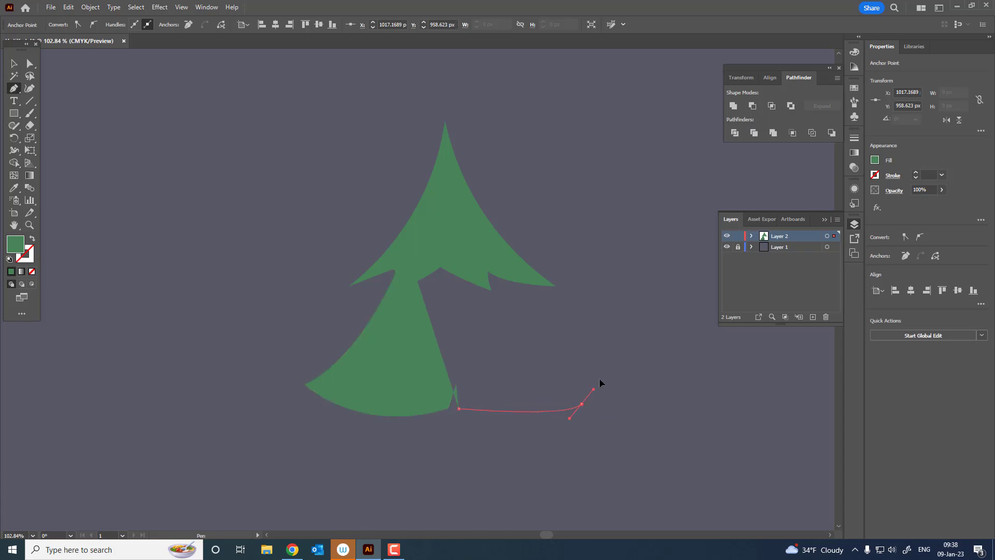
left_click(581, 404)
left_click_drag(489, 247, 489, 212)
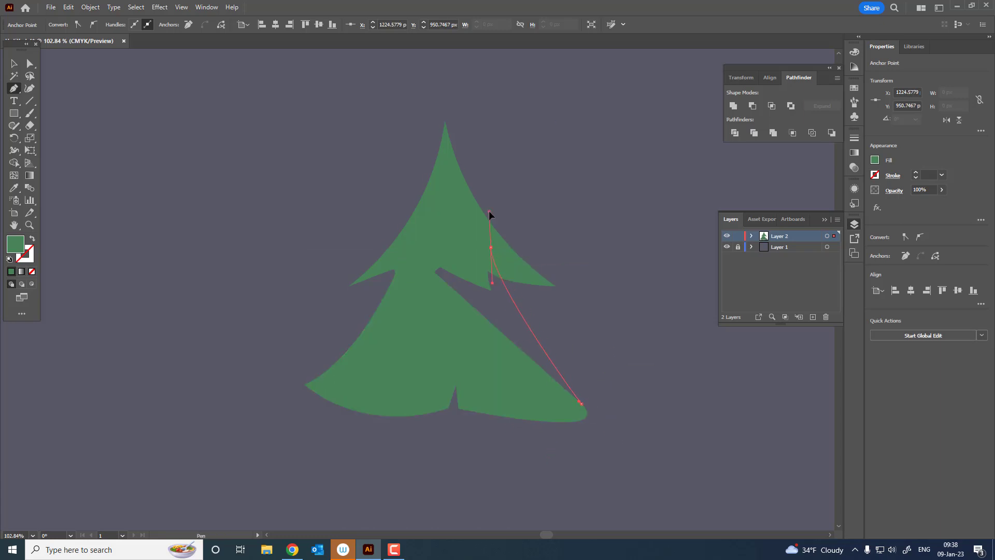
left_click(489, 247)
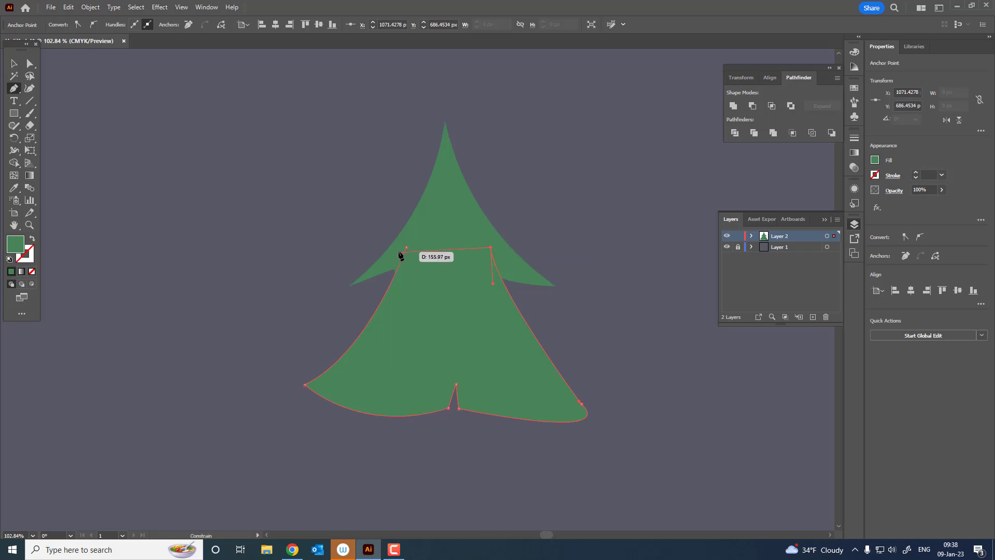
- Give the middle tier a darker green fill and sharpen its lower-right corner
double_click(15, 243)
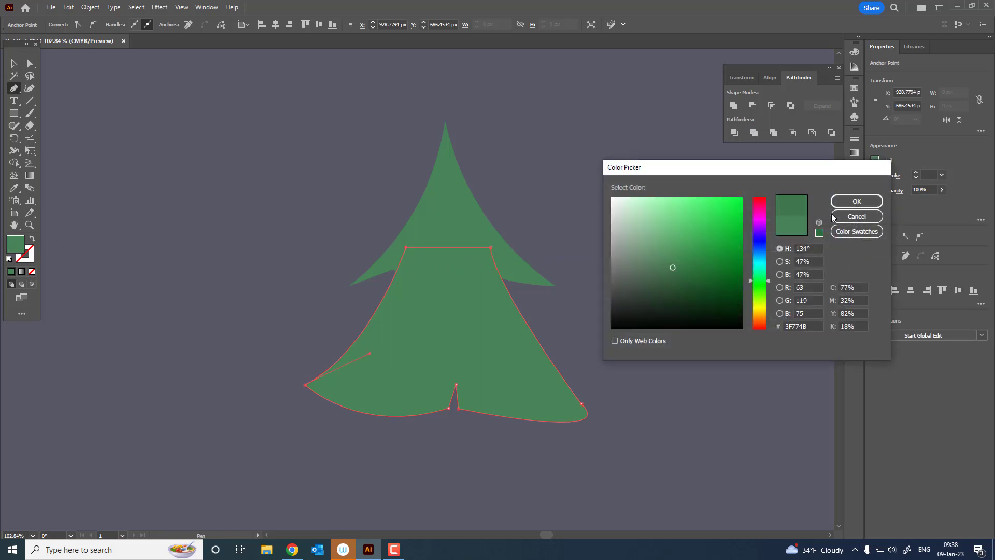
left_click(850, 202)
left_click(31, 89)
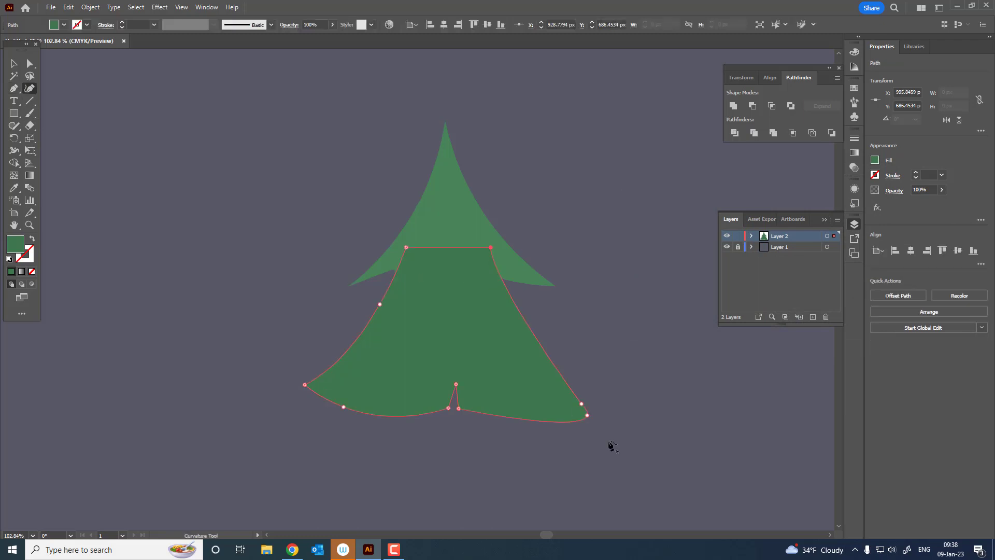
mouse_move(582, 403)
left_mouse_down()
mouse_move(587, 414)
mouse_move(551, 420)
left_mouse_up()
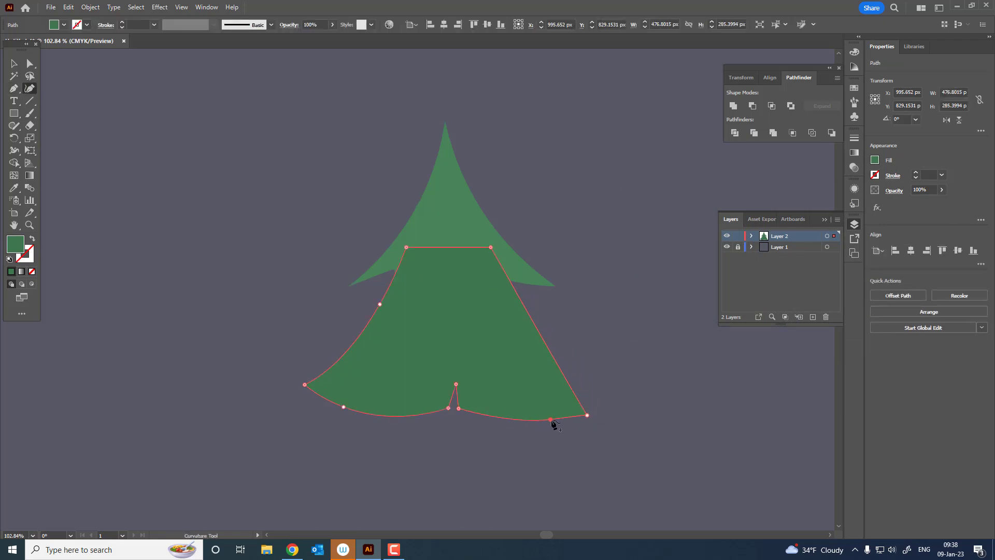
- Send the middle tier behind the top tier and nudge it slightly upward
left_click(14, 63)
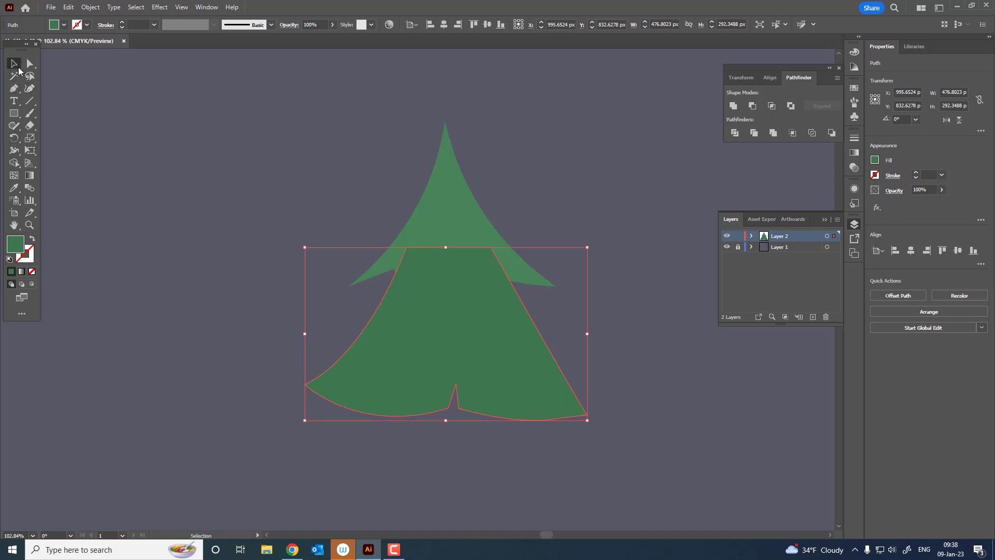
left_click(462, 293)
left_click(90, 8)
mouse_move(107, 30)
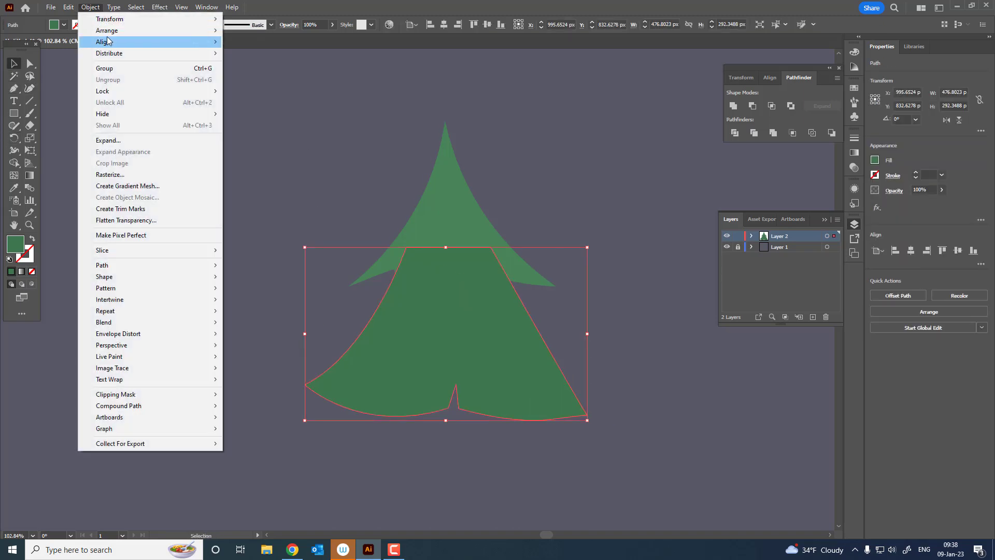
left_click(275, 65)
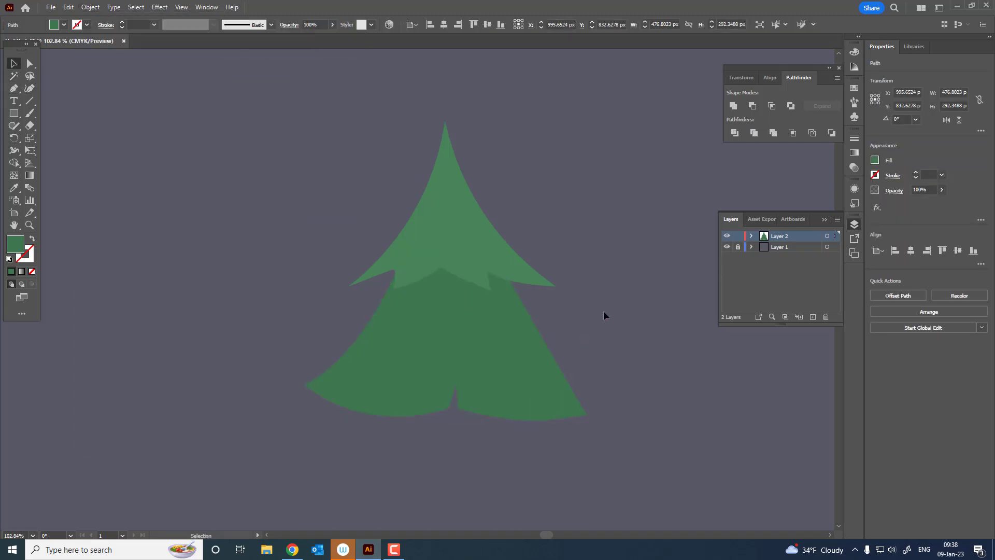
mouse_move(512, 356)
left_mouse_down()
mouse_move(512, 345)
mouse_move(399, 355)
left_mouse_up()
left_click(580, 393)
- Start the bottom tier under the middle tier, curving its left edge down to the first notch
key("z")
scroll(397, 338, "up", 1)
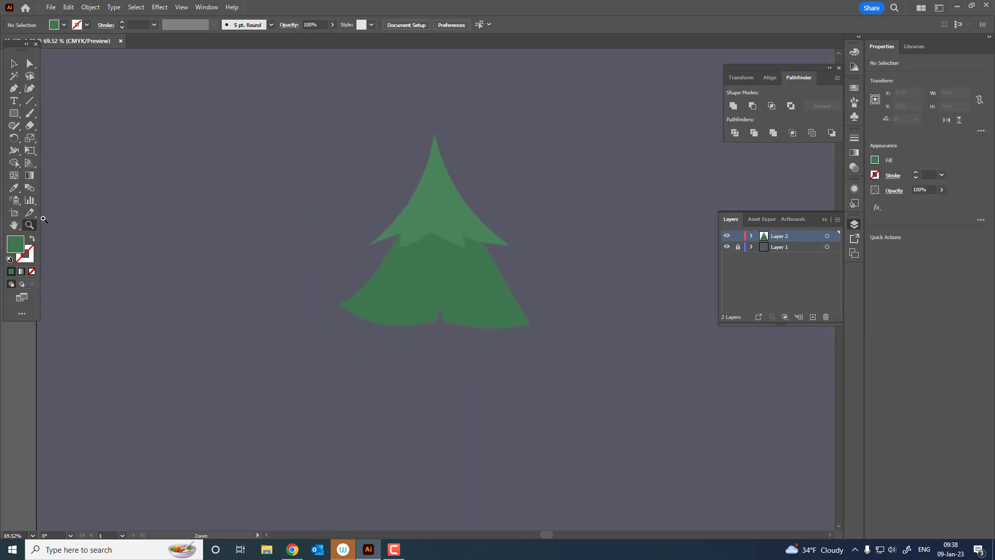
left_click(383, 294)
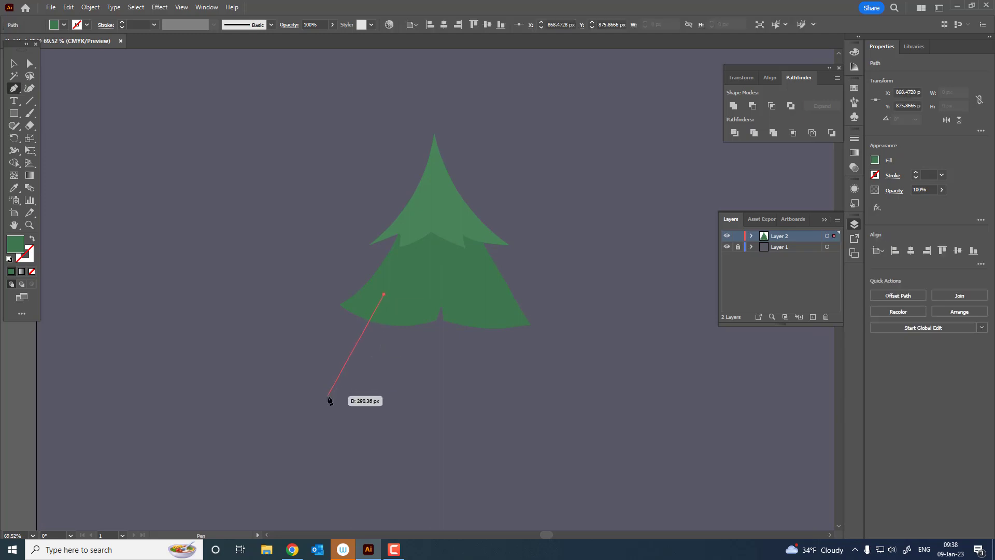
left_click_drag(326, 400, 299, 409)
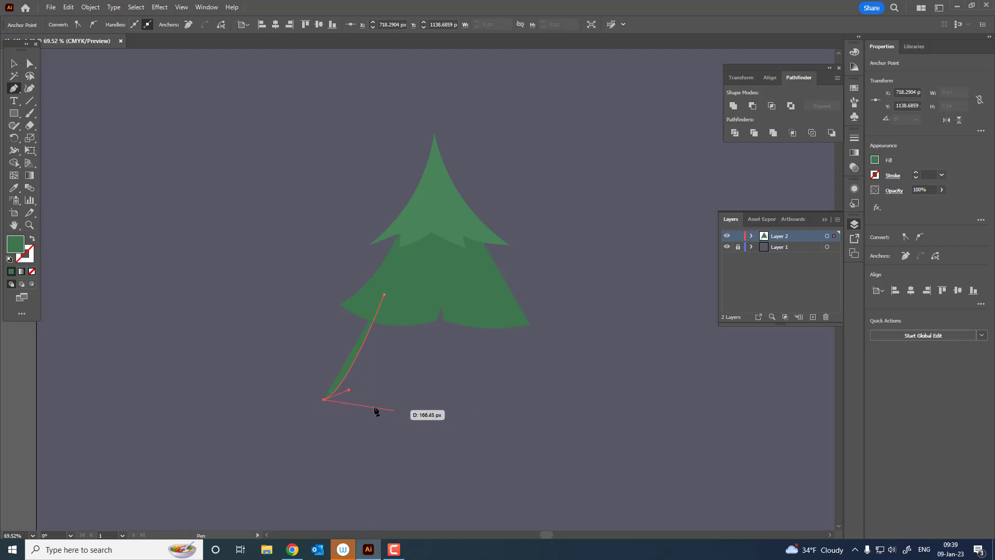
mouse_move(375, 406)
left_mouse_down()
mouse_move(397, 404)
mouse_move(398, 421)
mouse_move(377, 419)
left_mouse_up()
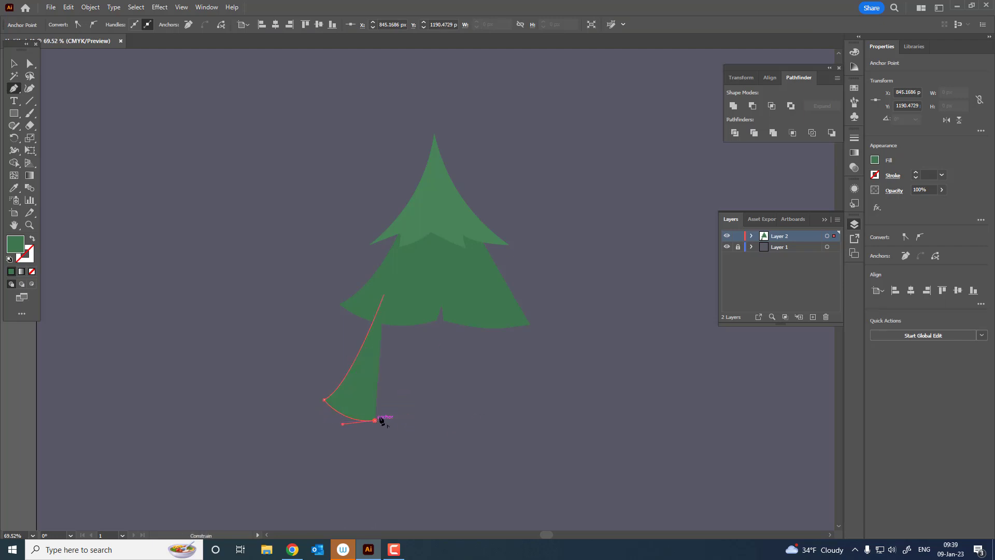
left_click(383, 397)
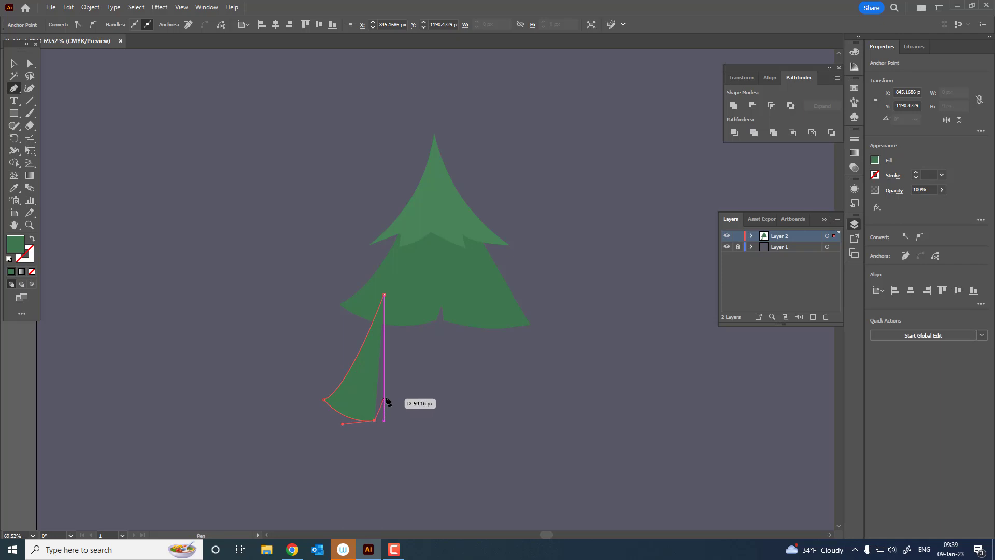
left_click(384, 426)
- Finish the bottom tier's hem with a second notch and close the path at the start
left_click_drag(503, 426, 560, 397)
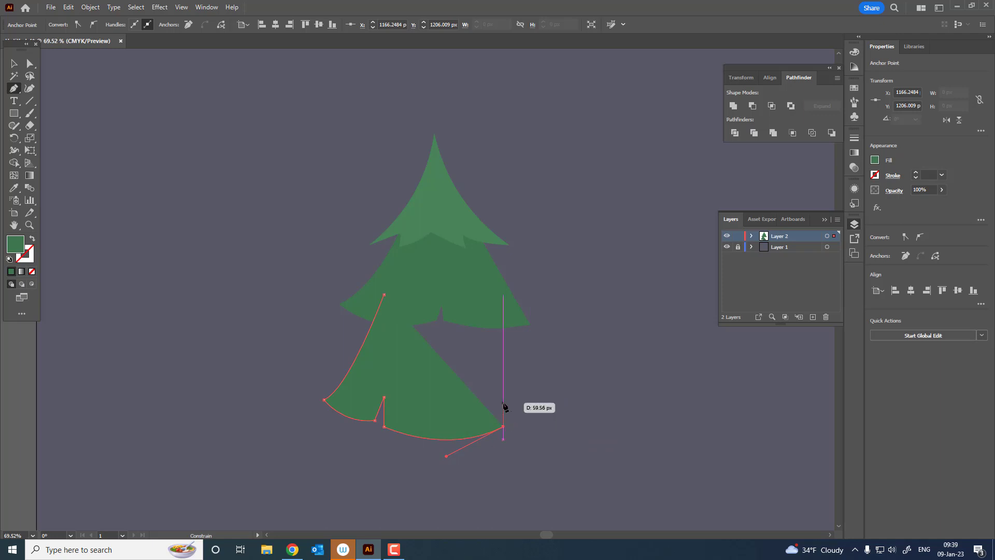
left_click(503, 426)
left_click(502, 399)
left_click(513, 432)
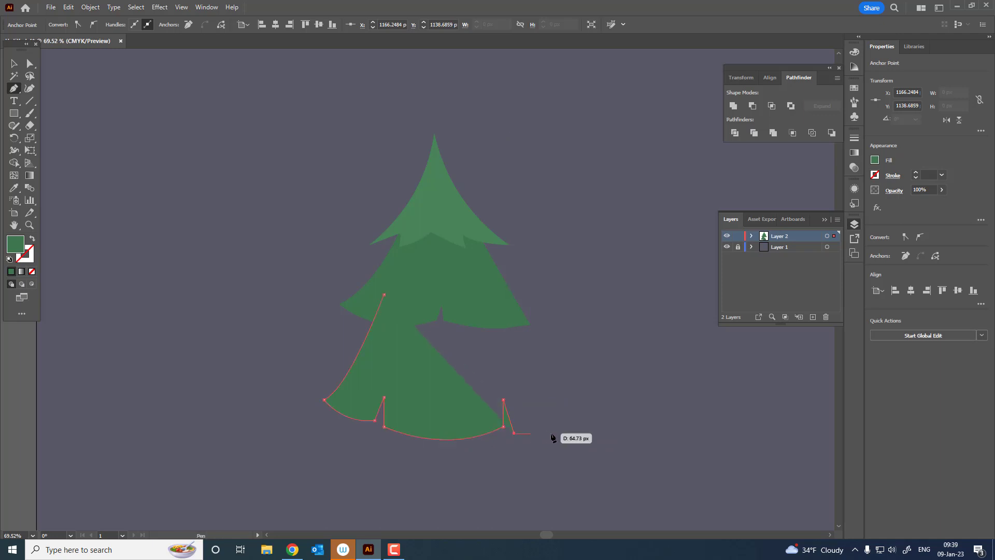
left_click_drag(570, 410, 570, 295)
left_click(569, 410)
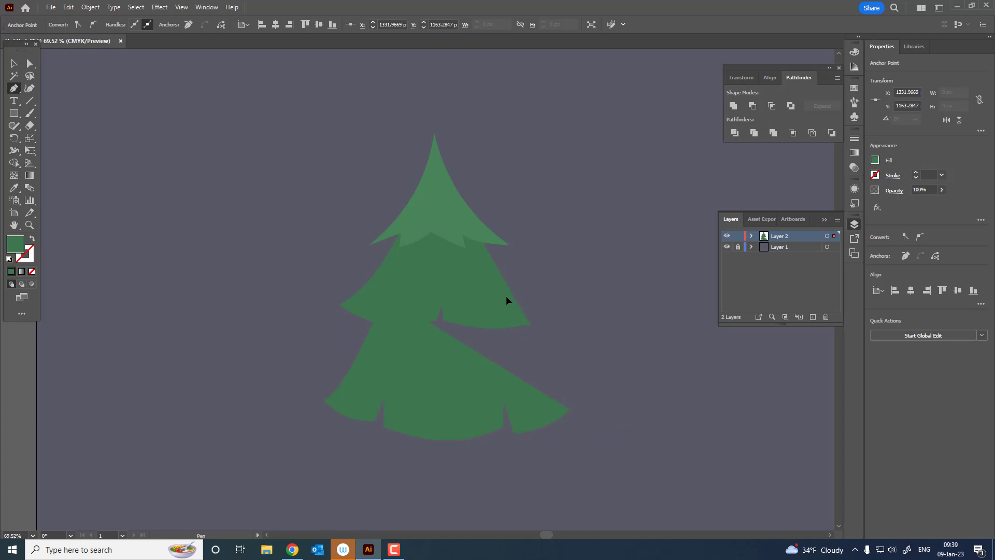
left_click_drag(507, 301, 492, 254)
left_click(507, 300)
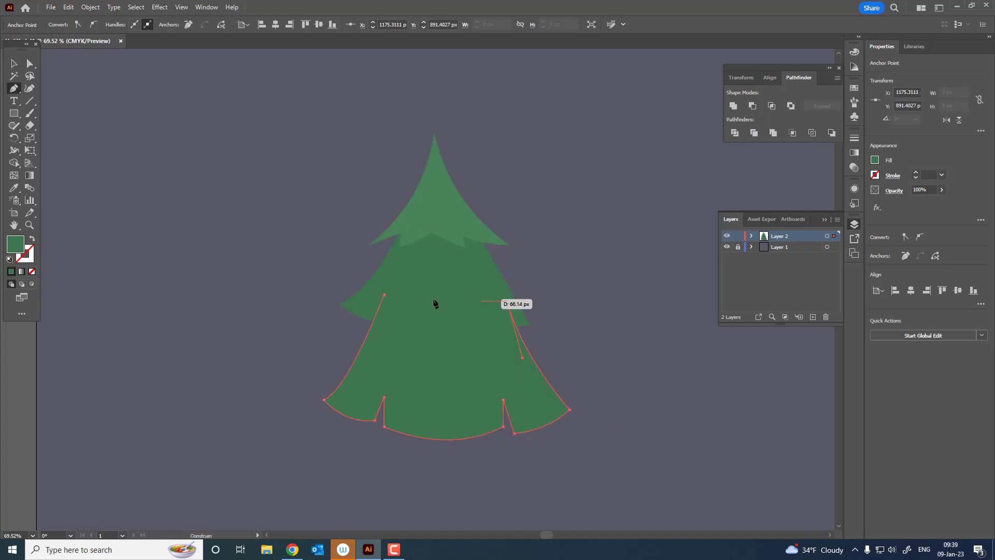
left_click_drag(384, 294, 361, 343)
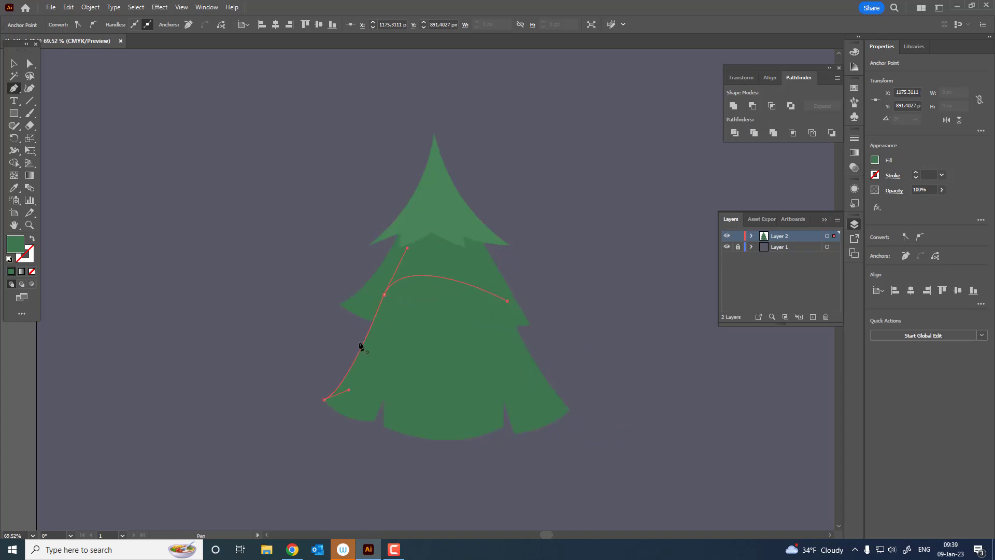
- Fill the bottom tier with a darker green and send it behind the upper tiers
double_click(21, 247)
left_click(665, 273)
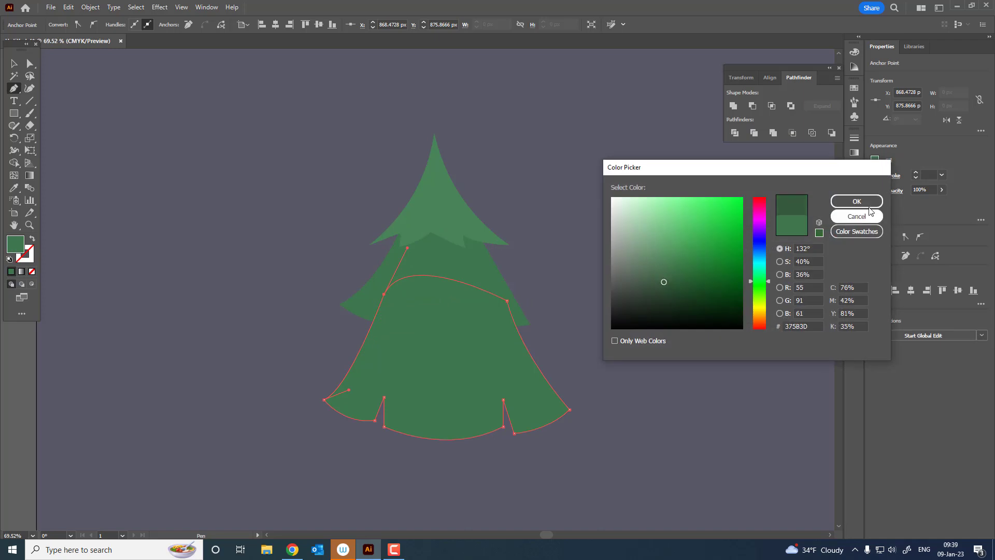
left_click(856, 201)
left_click(14, 63)
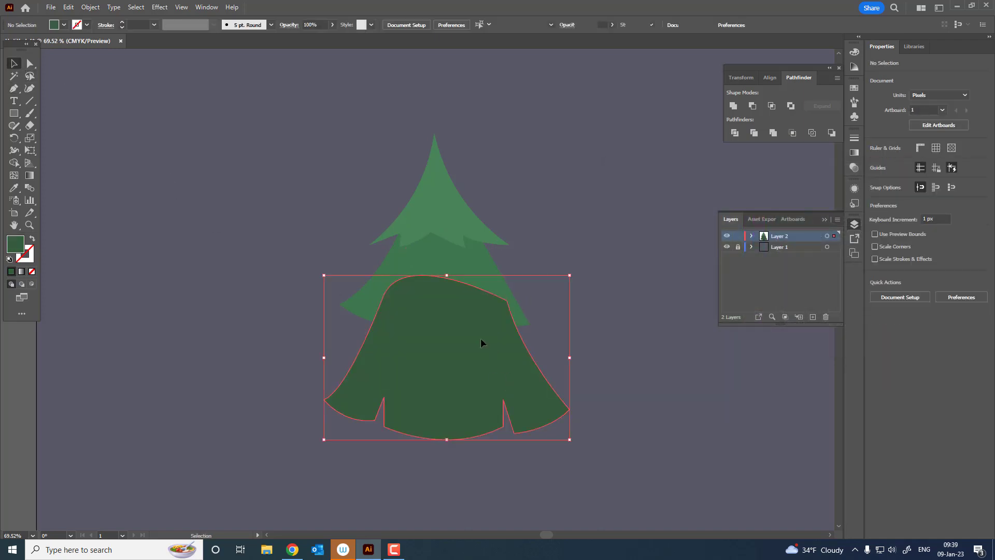
left_click(89, 7)
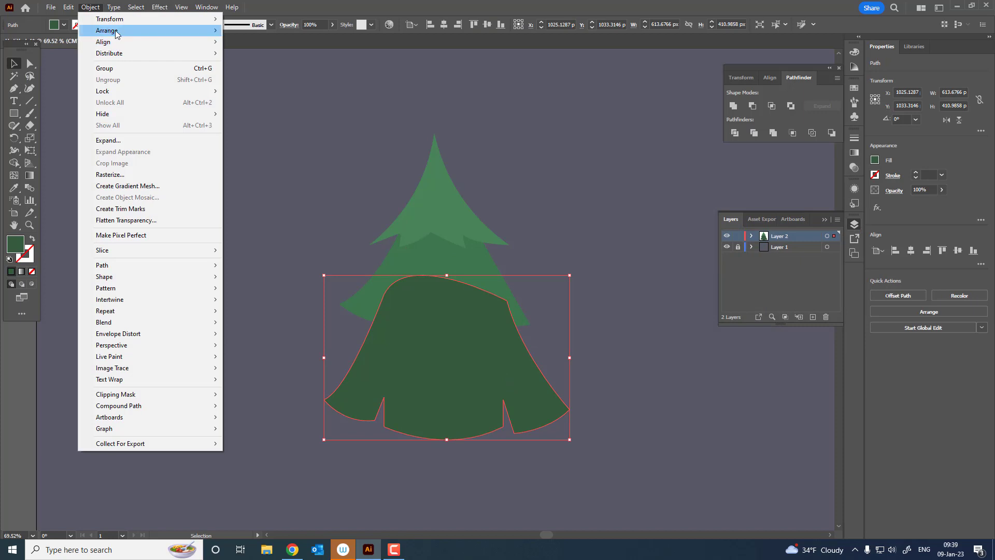
left_click(257, 65)
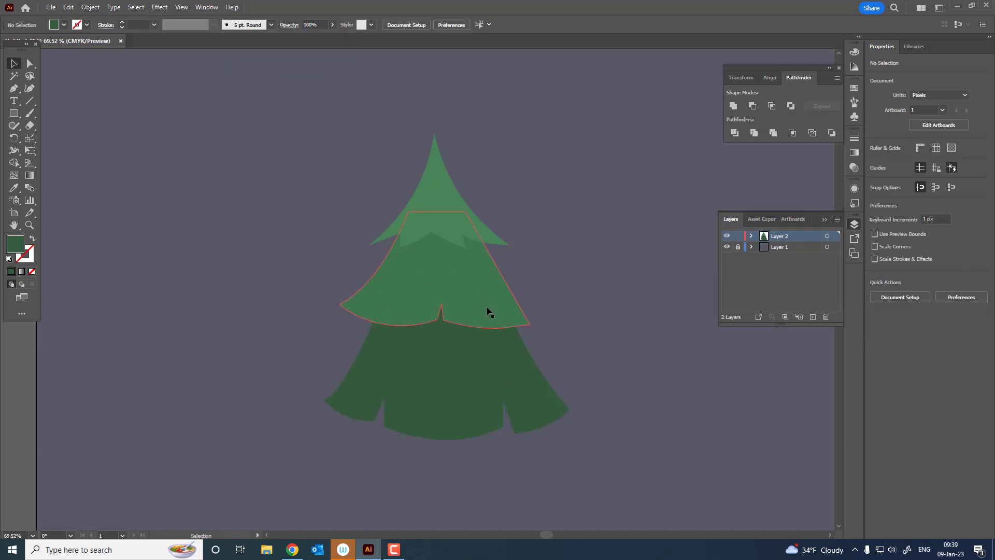
- Match the bottom tier's fill to the middle tier's green with the Eyedropper and confirm it
left_click(14, 188)
left_click(471, 293)
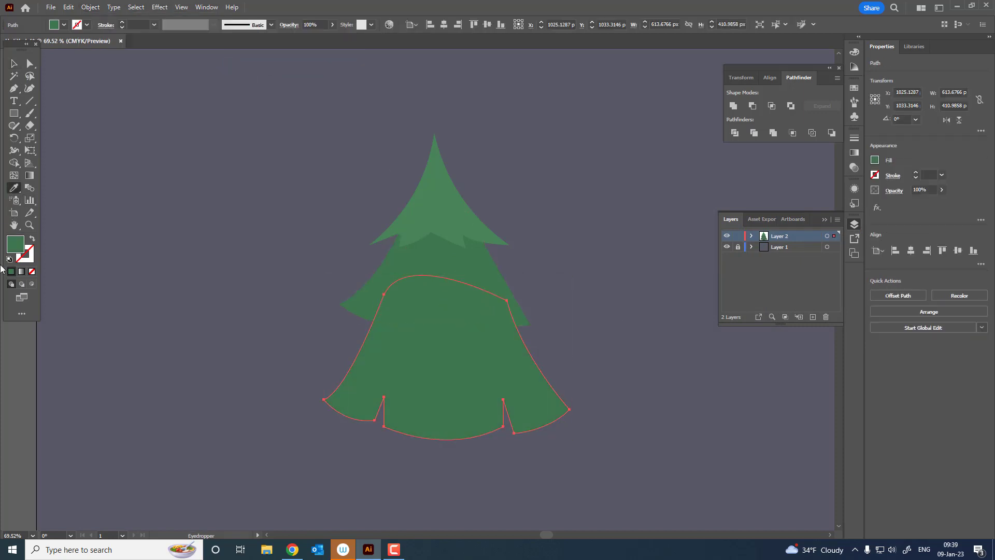
double_click(15, 243)
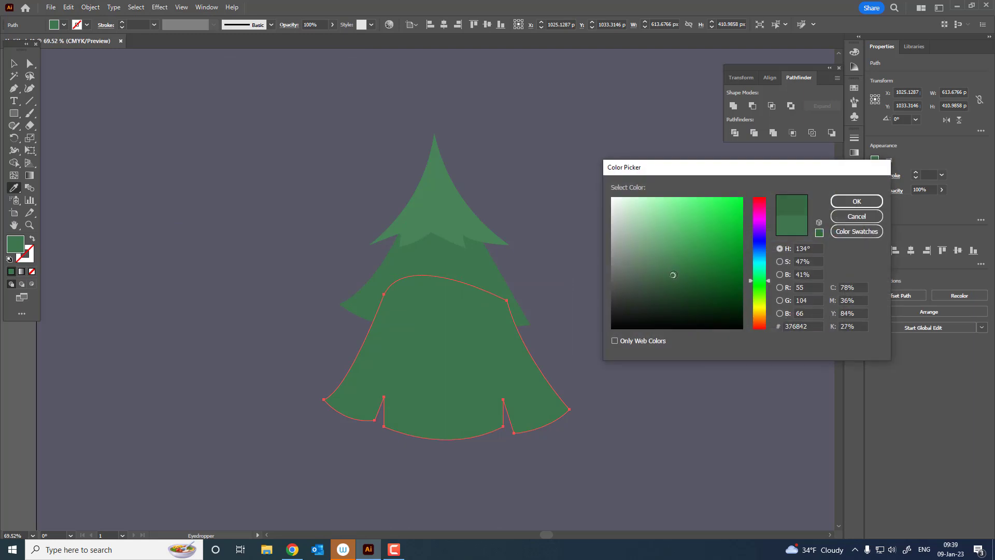
left_click(856, 201)
scroll(321, 251, "down", 2)
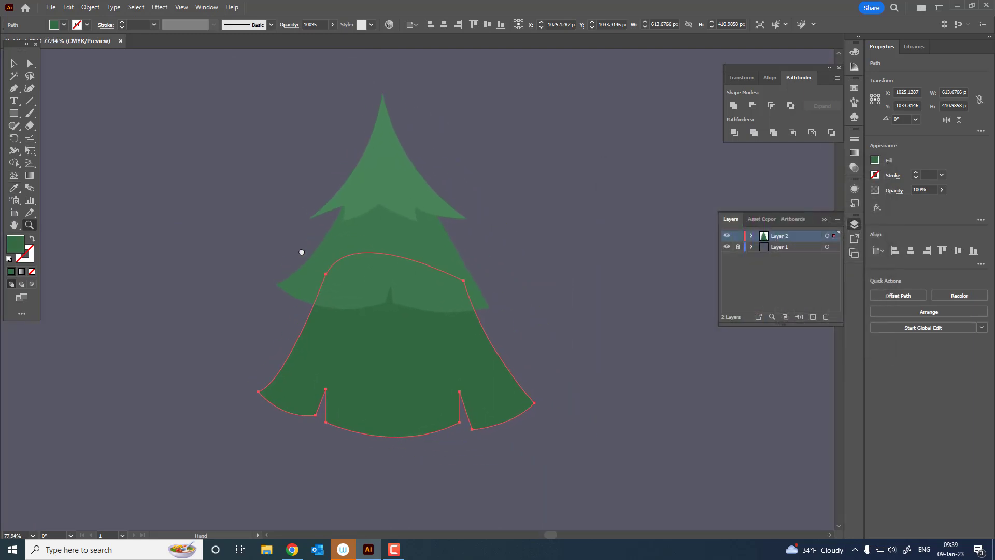
left_click(9, 64)
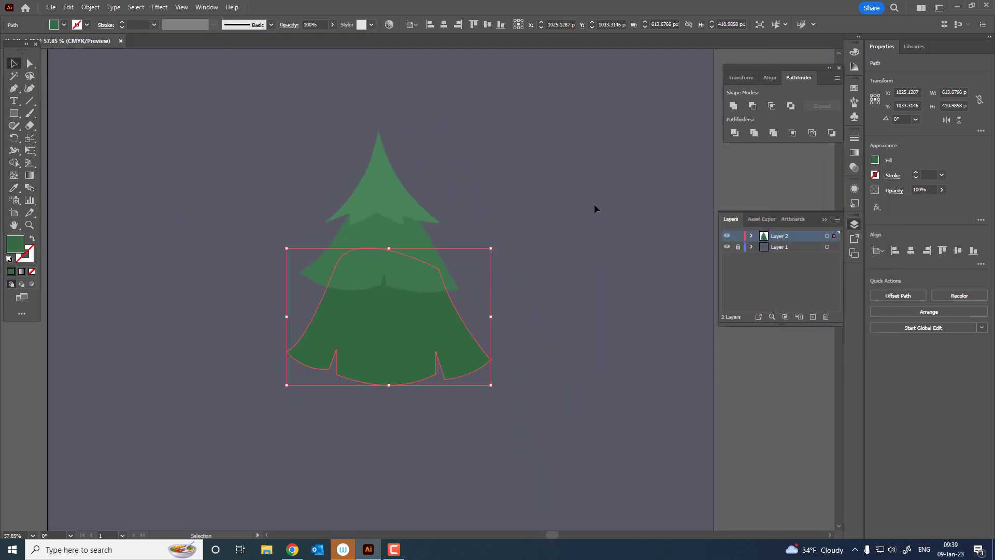
left_click(594, 203)
left_click(689, 280)
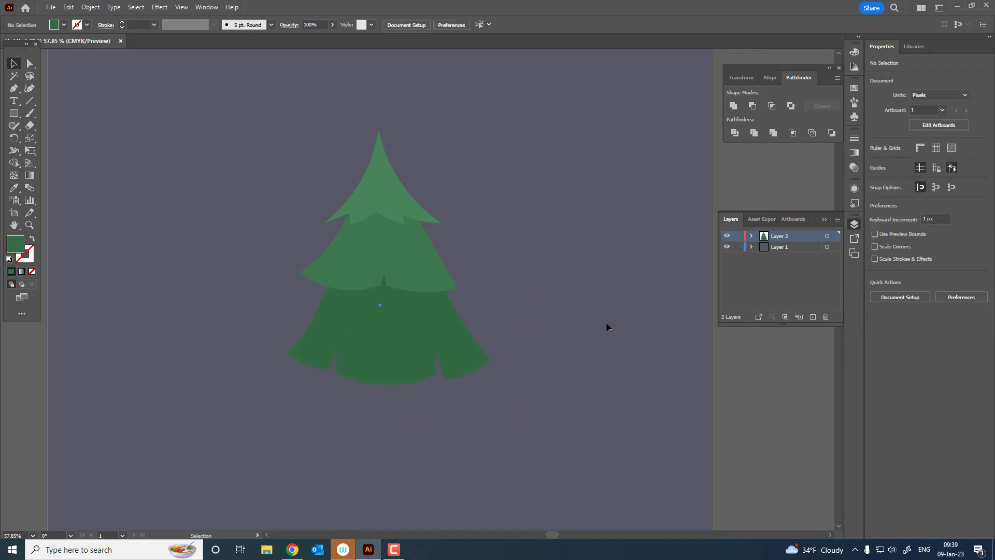
double_click(15, 252)
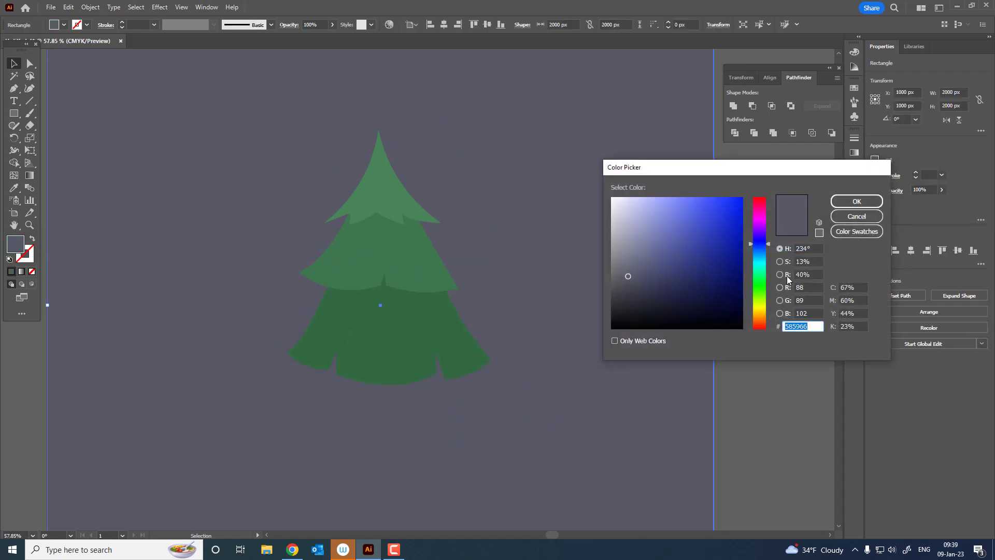
left_click(856, 201)
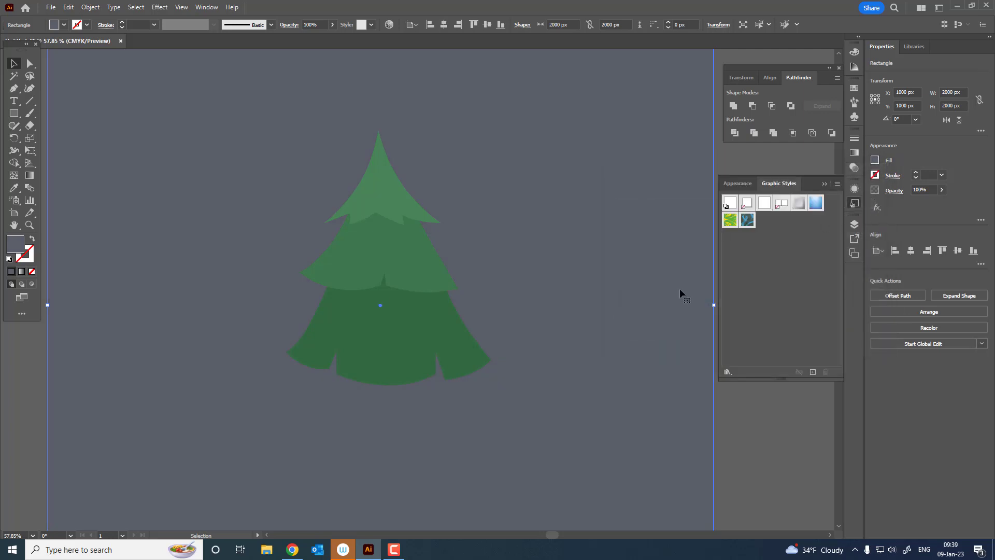
left_click(727, 182)
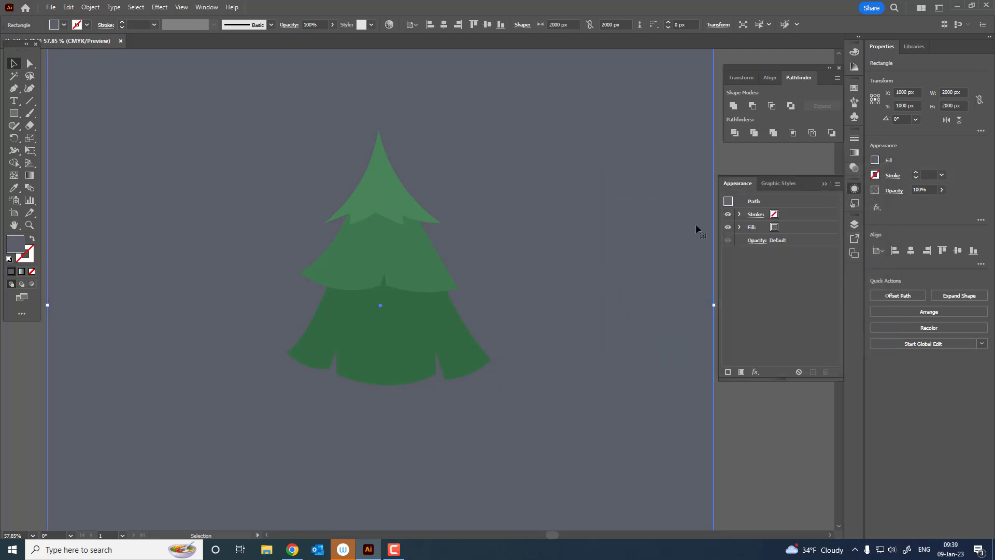
double_click(13, 254)
left_click(760, 304)
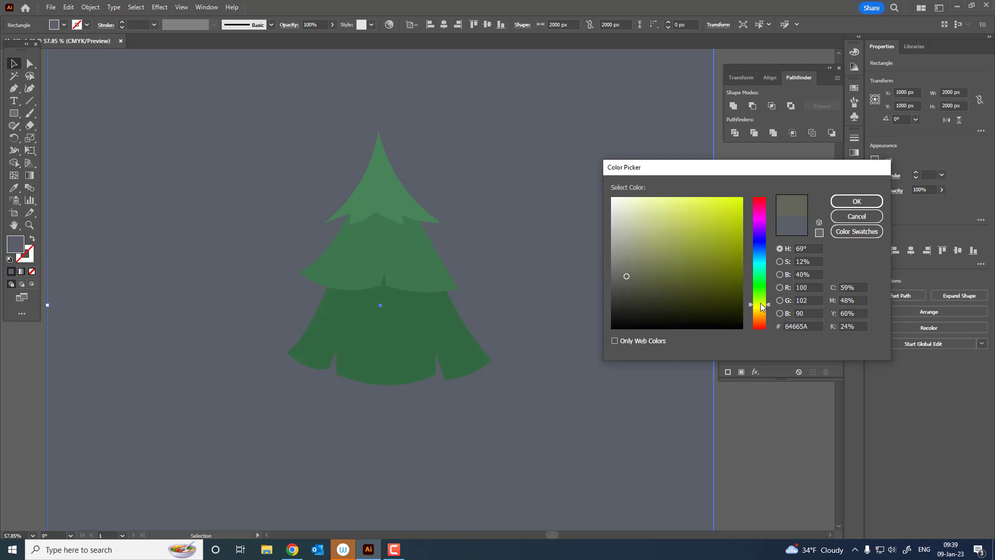
left_click(856, 201)
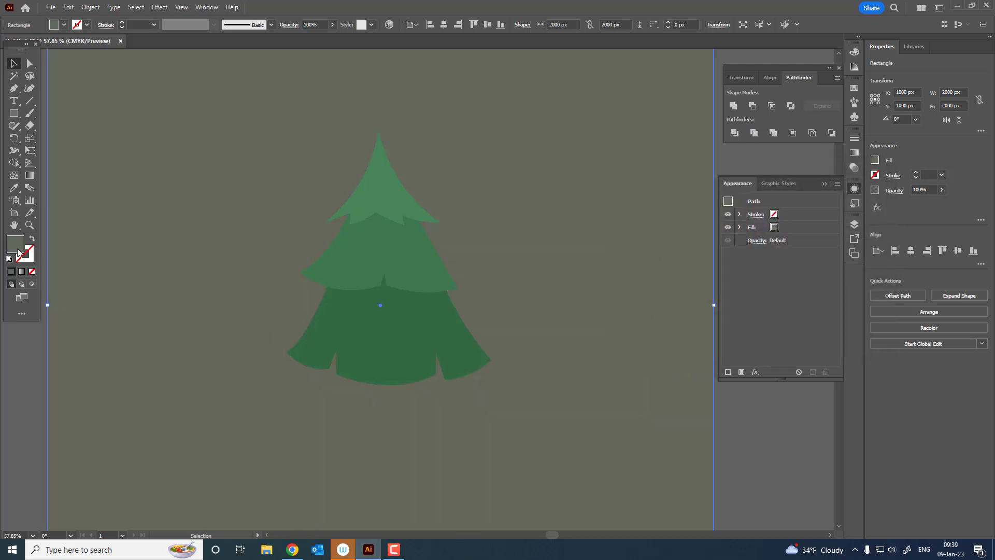
double_click(18, 253)
left_click(623, 304)
left_click(855, 203)
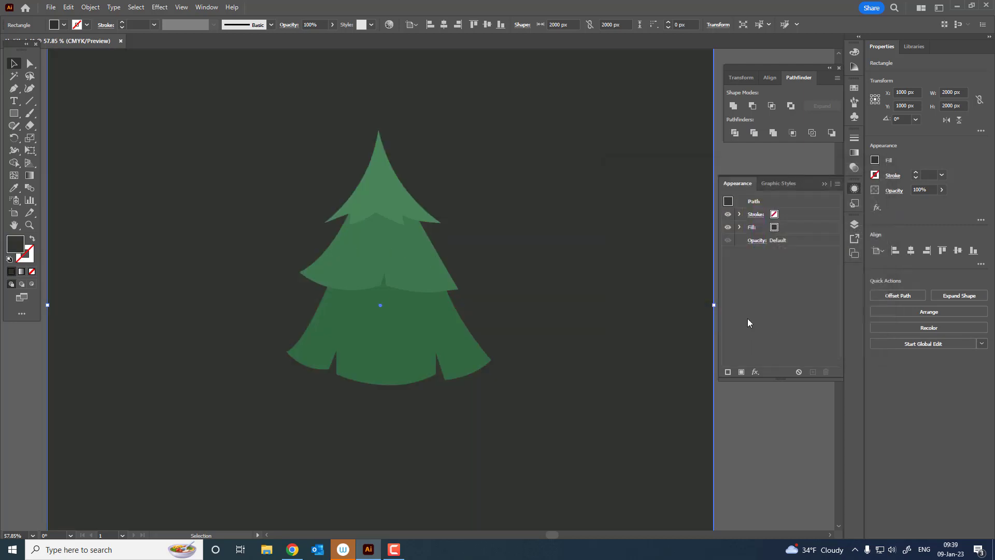
left_click(854, 224)
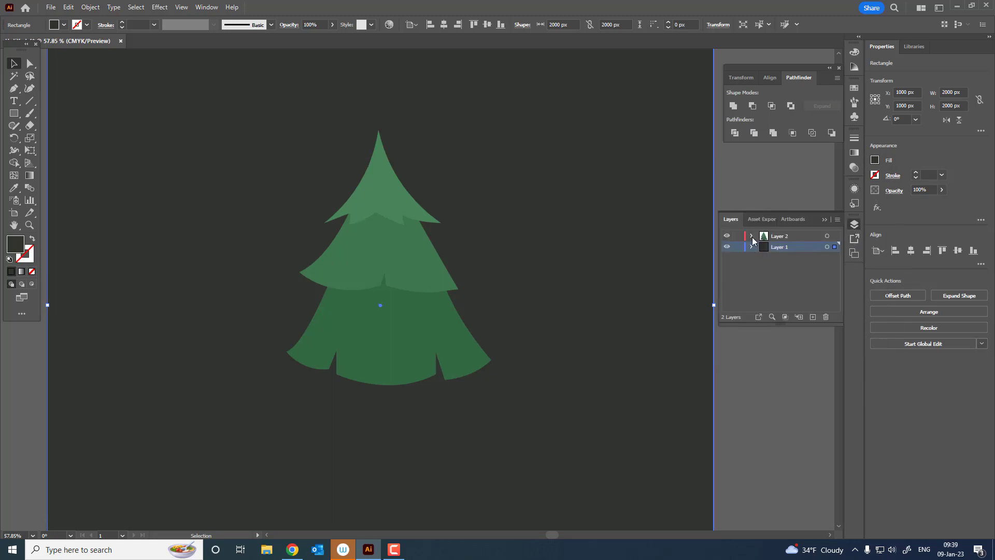
left_click(739, 247)
key("z")
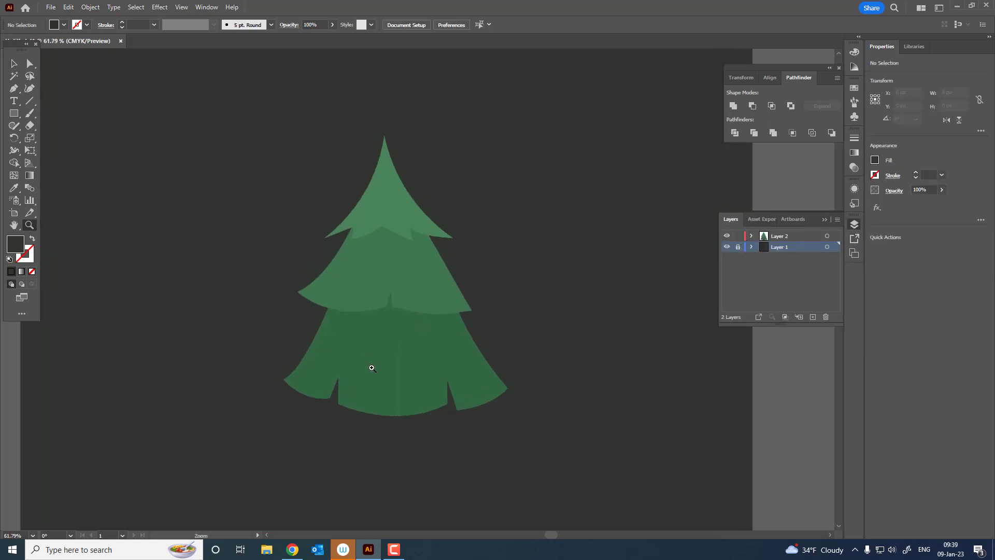
left_click_drag(367, 278, 429, 373)
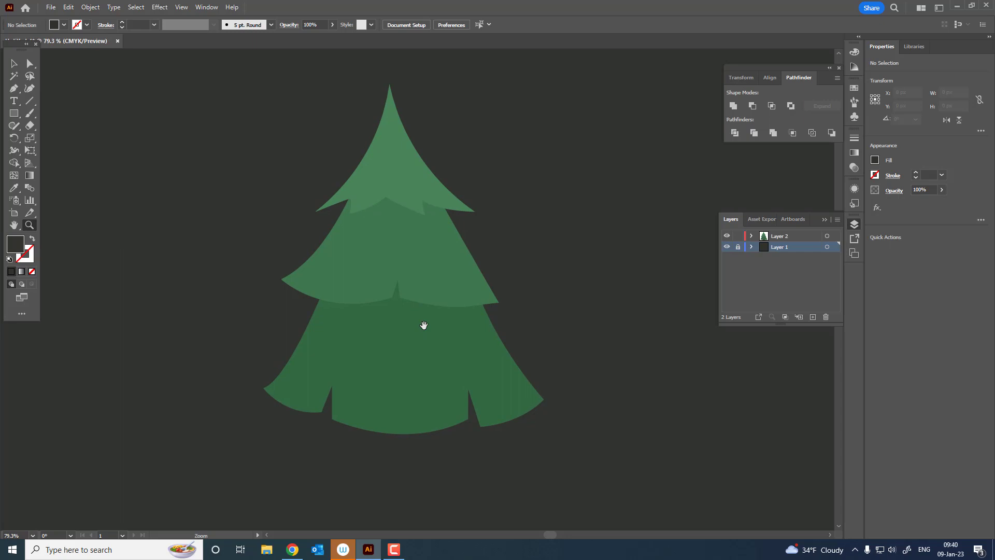
- Select the bottom tier and flare its lower corners wider with the Curvature tool
left_click(15, 69)
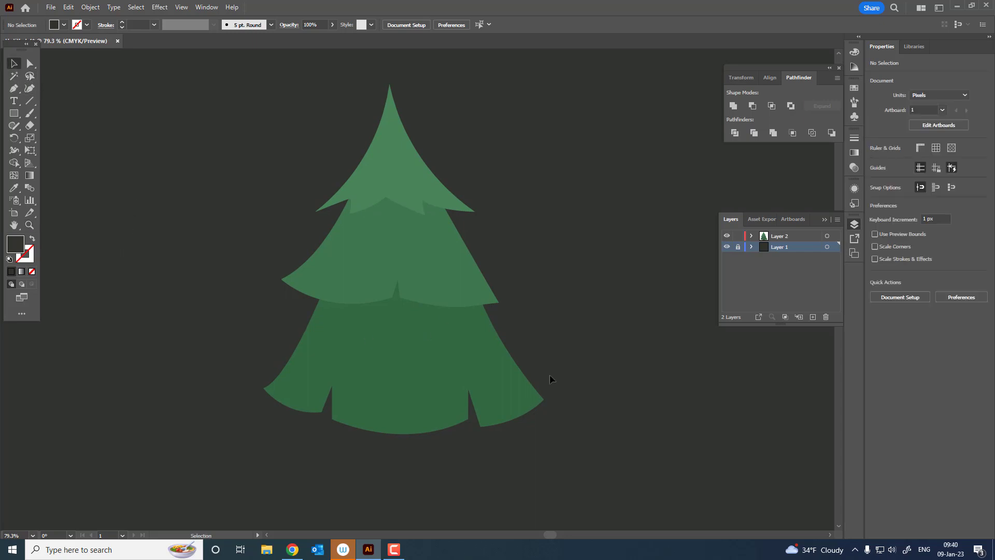
left_click(483, 372)
left_click(29, 88)
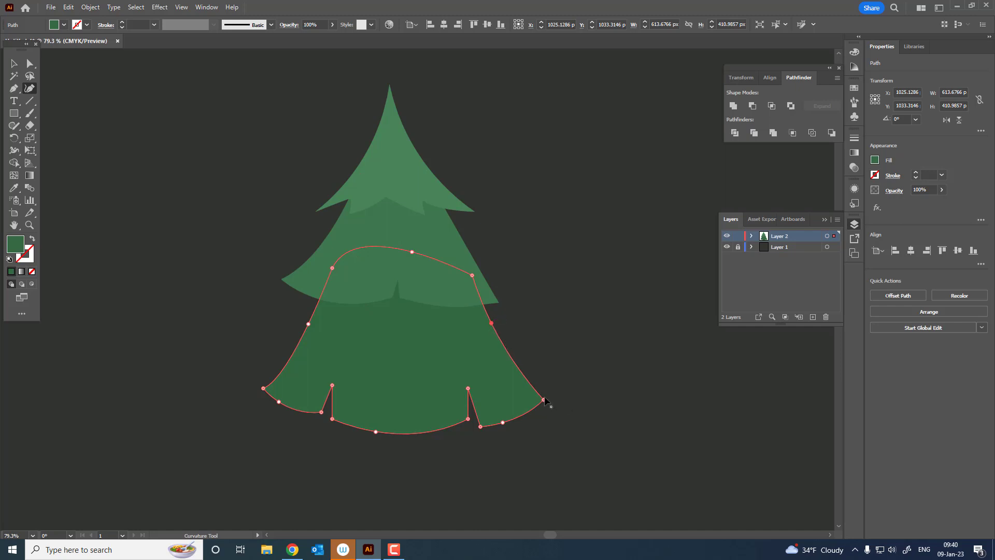
left_click_drag(544, 400, 546, 388)
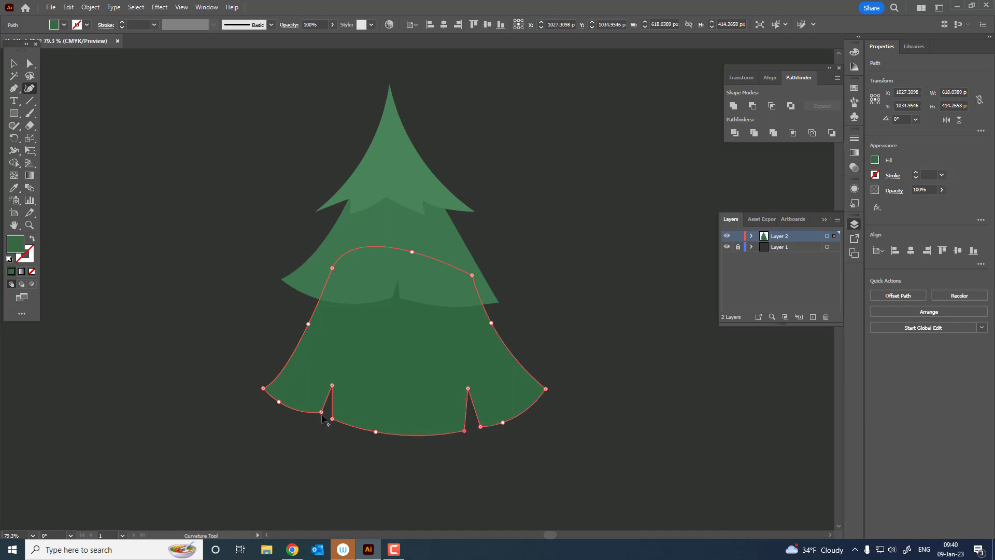
left_click_drag(332, 419, 398, 440)
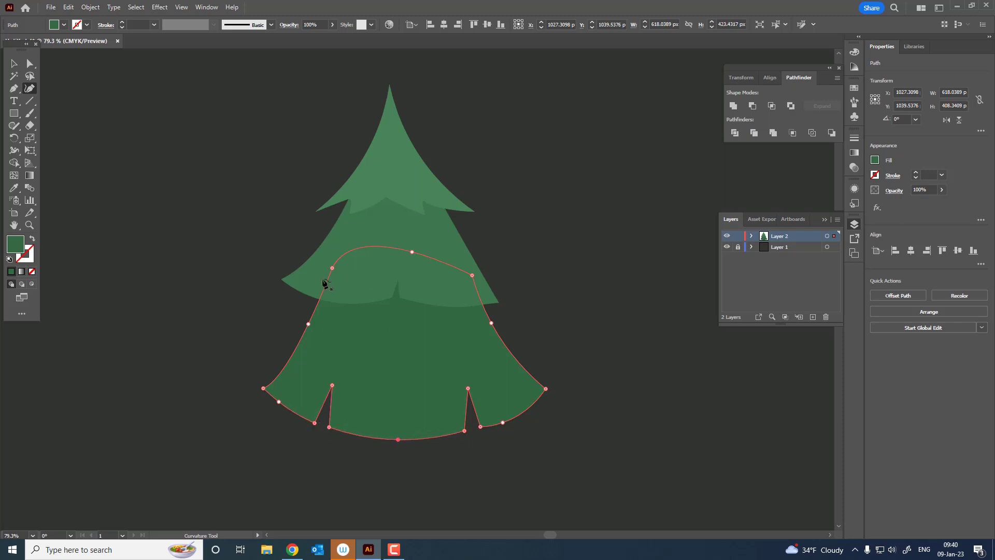
left_click_drag(264, 389, 231, 384)
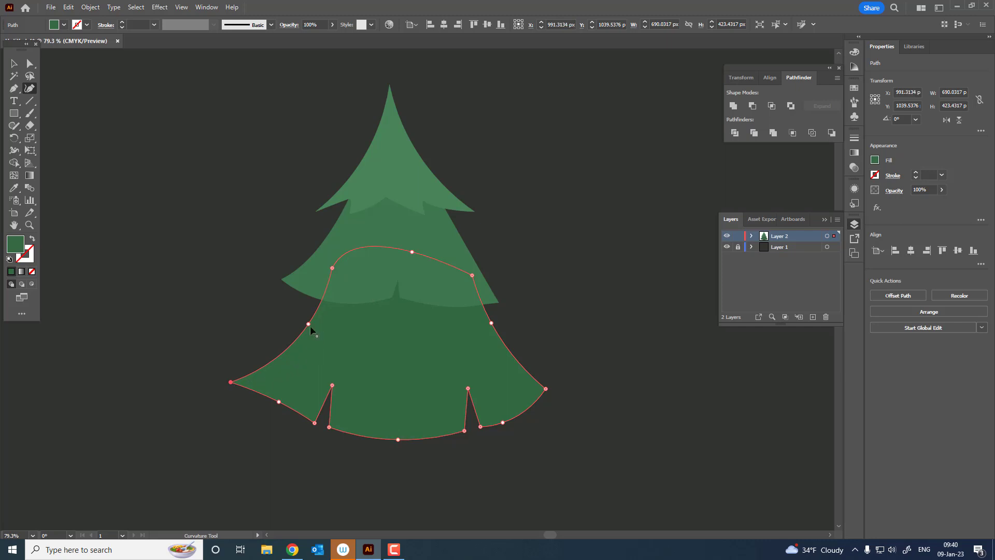
- Smooth the bottom tier's sides and make its top-right anchor a sharp corner
left_click_drag(301, 324, 285, 321)
left_click_drag(332, 269, 336, 255)
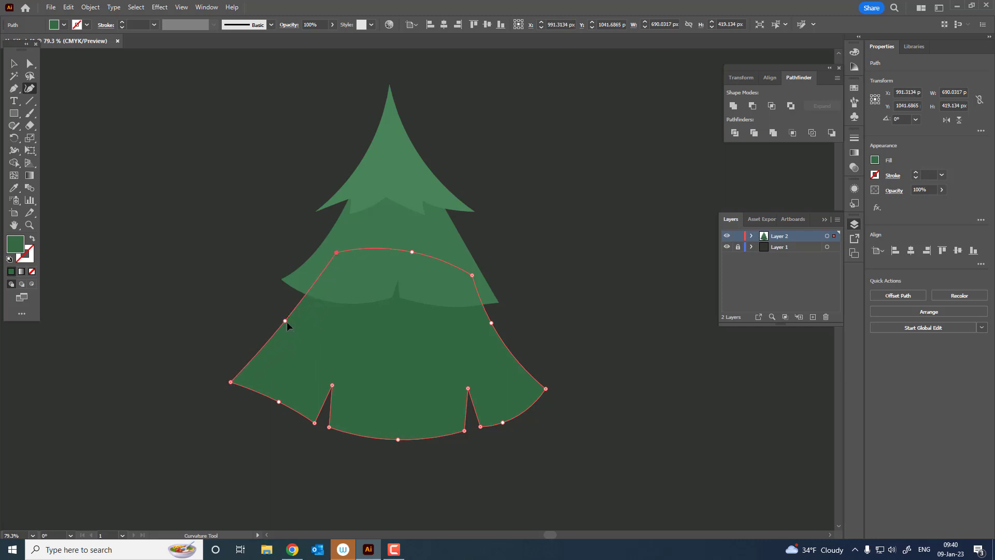
left_click_drag(278, 402, 273, 408)
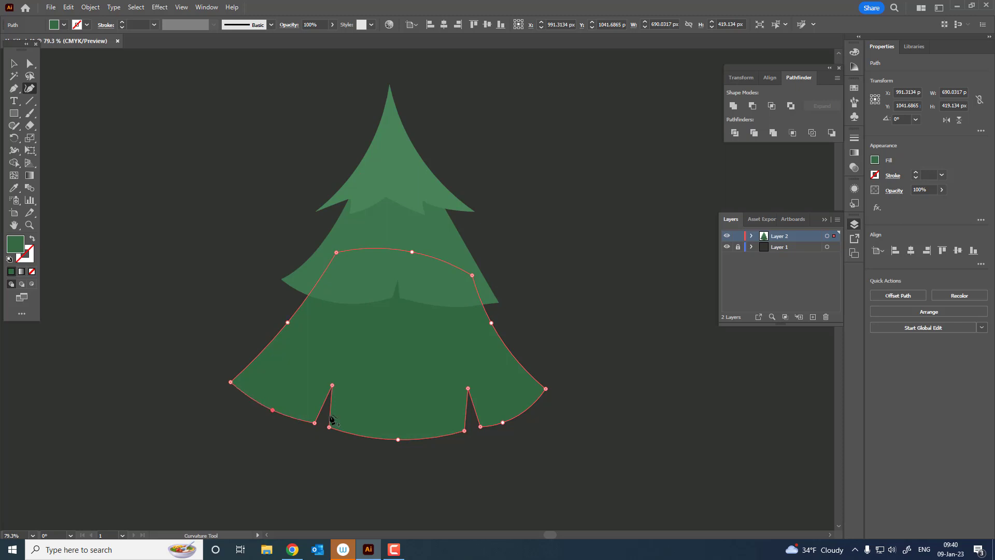
double_click(465, 262)
left_click_drag(491, 323, 498, 320)
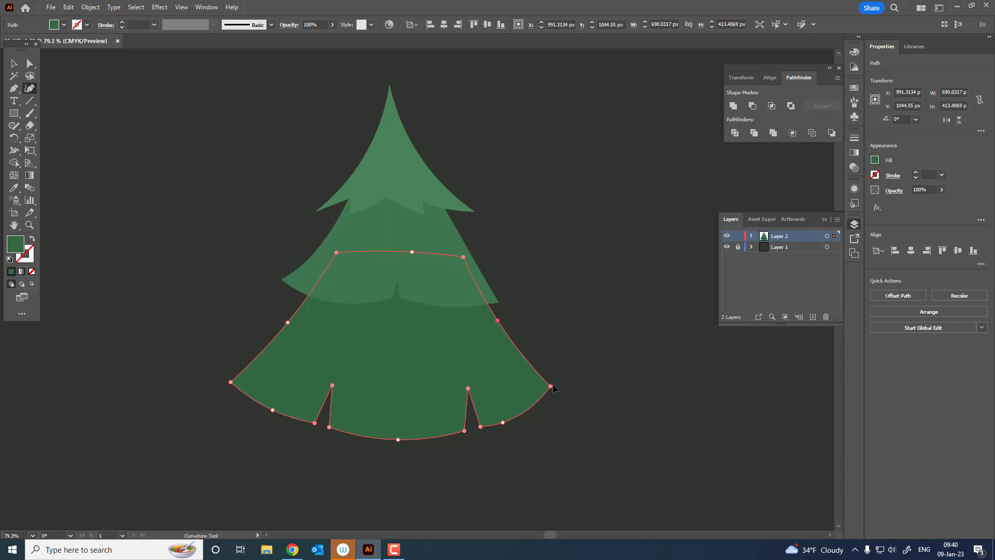
scroll(554, 385, "up", 1)
scroll(554, 385, "left", 1)
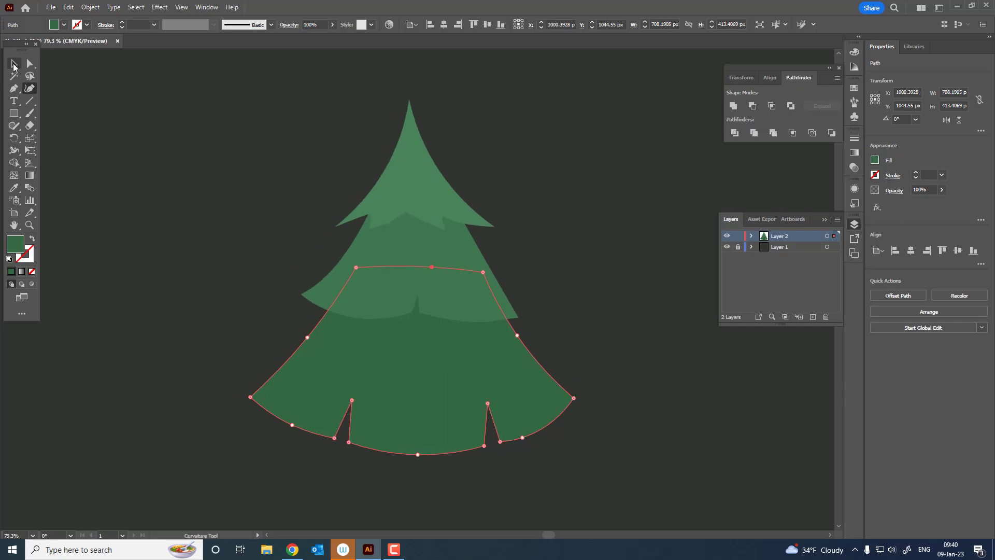
left_click(14, 65)
- Select the middle tier and adjust its right edge and left corner with the Curvature tool
left_click(448, 286)
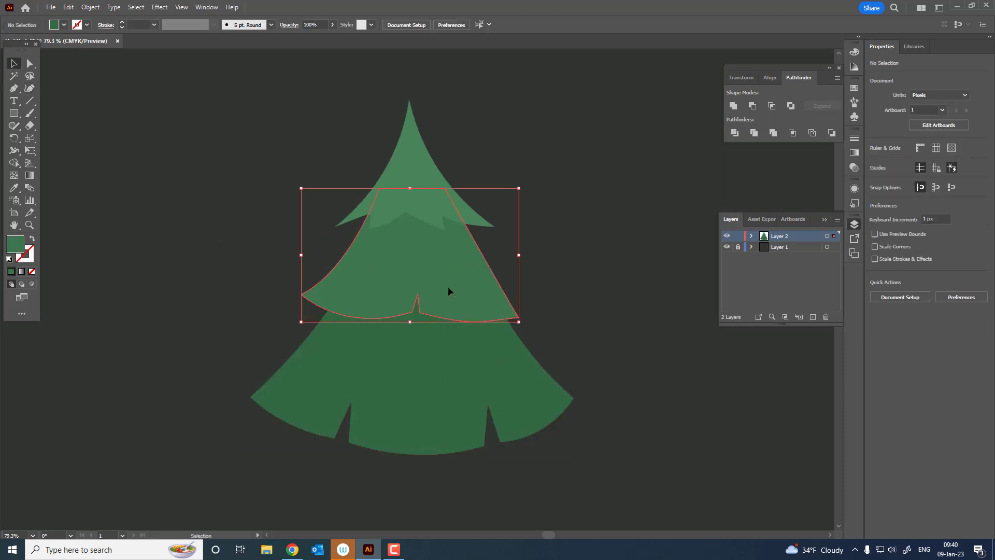
left_click(31, 90)
left_click_drag(514, 309, 523, 309)
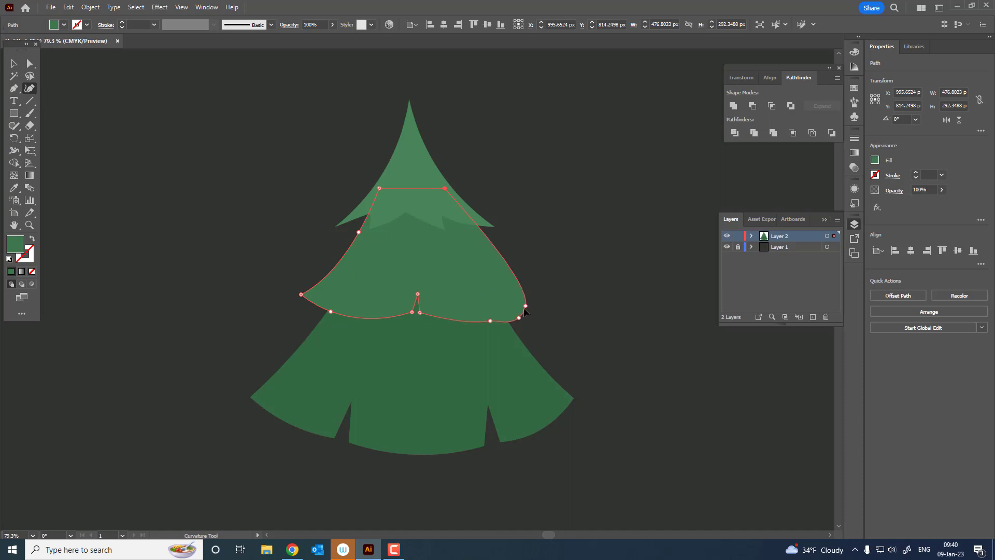
double_click(524, 307)
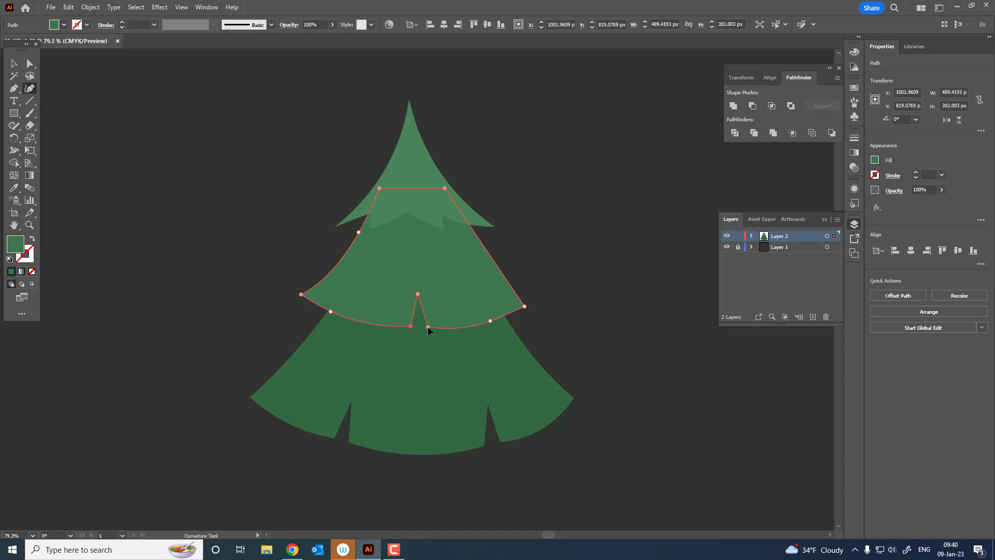
left_click_drag(301, 295, 297, 306)
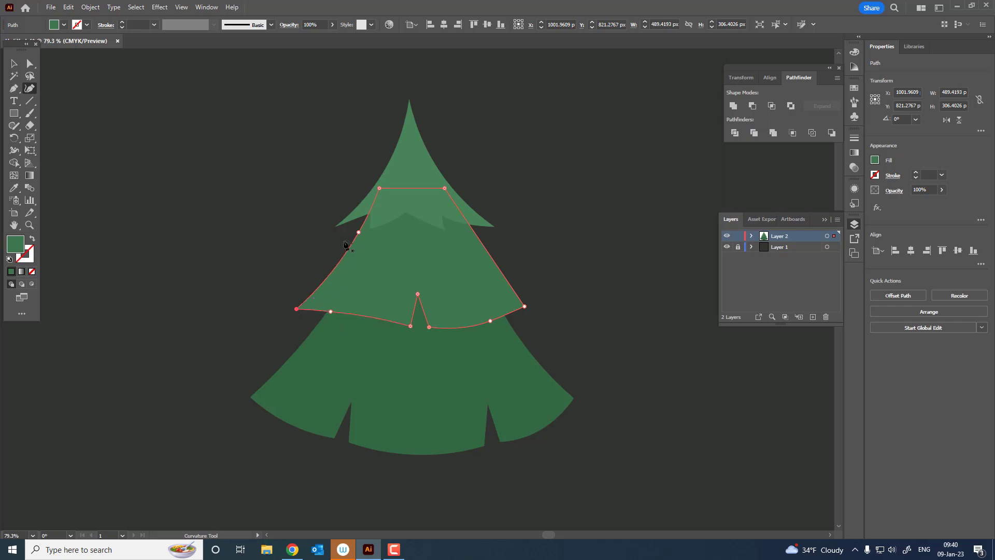
left_click_drag(358, 233, 349, 234)
left_click_drag(297, 309, 299, 292)
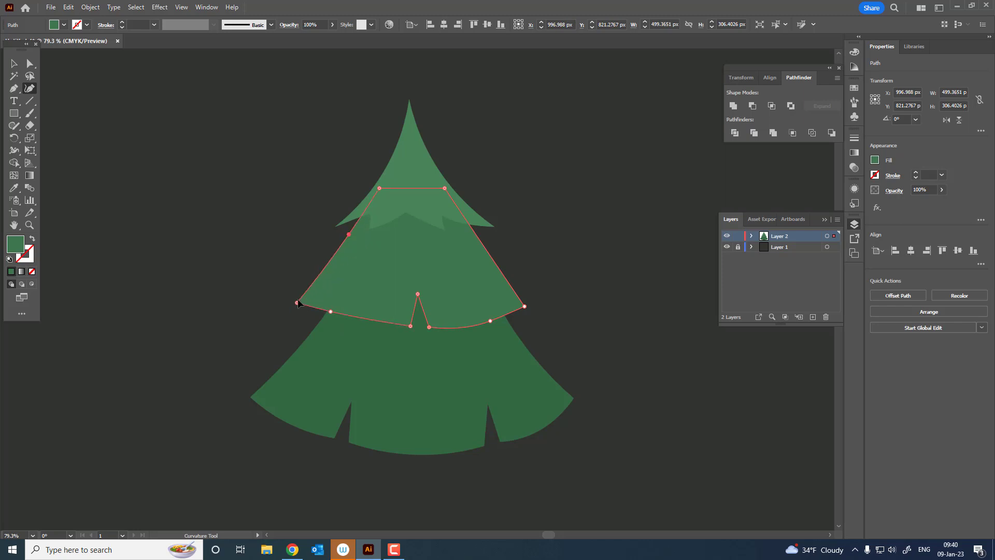
- Bow the middle tier's right edge outward and sharpen its right corner
left_click_drag(523, 304, 528, 296)
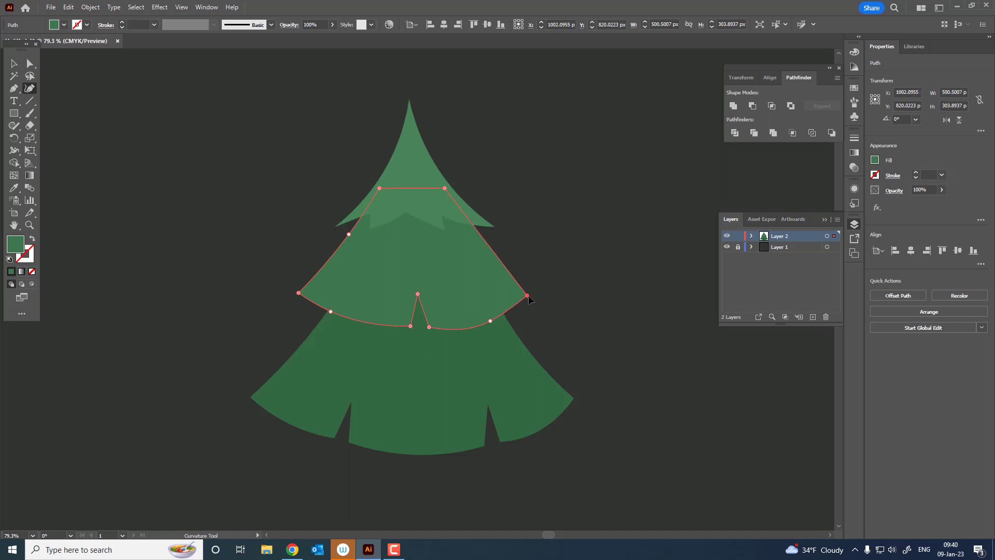
left_click_drag(499, 266, 502, 254)
left_click_drag(529, 296, 536, 289)
double_click(534, 289)
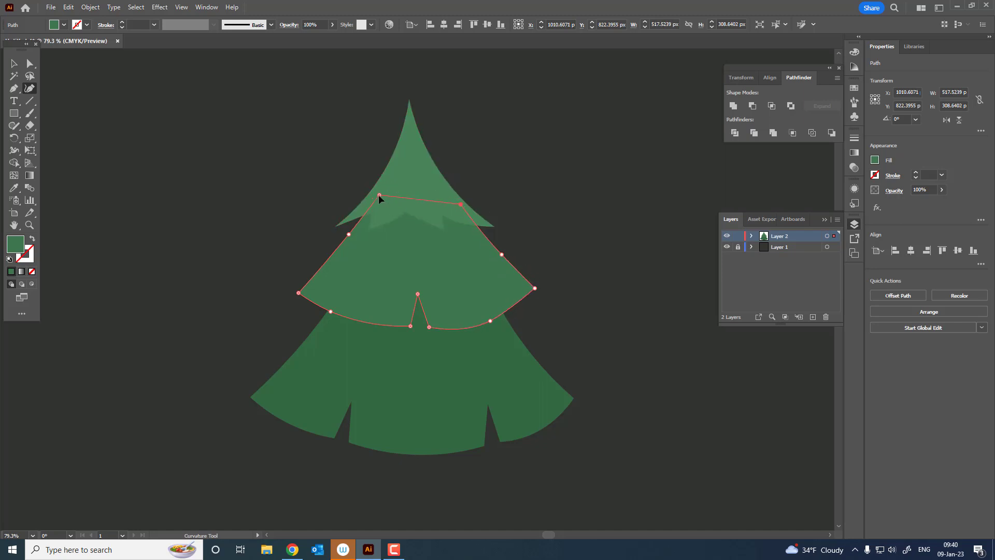
scroll(362, 249, "down", 3)
scroll(384, 313, "up", 2)
scroll(384, 312, "up", 1)
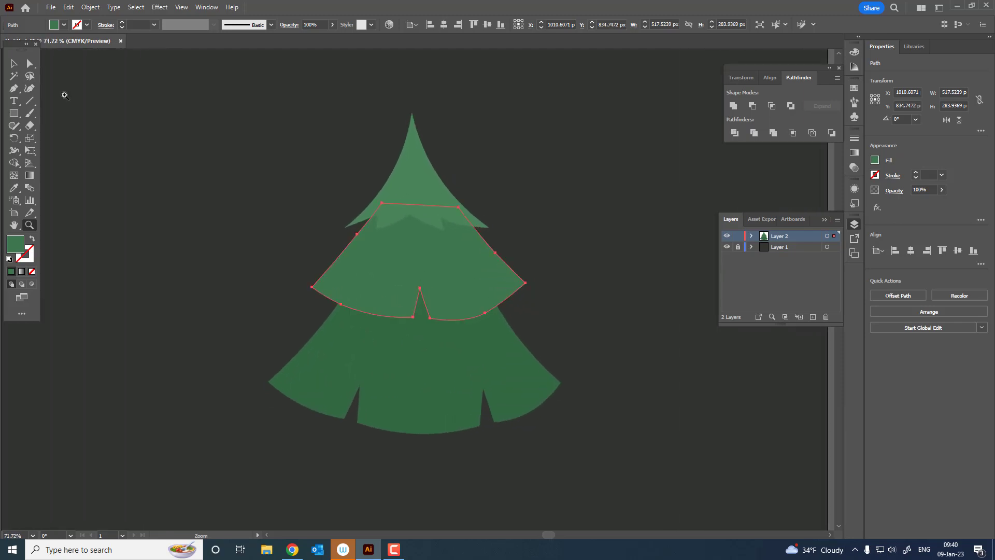
left_click(14, 64)
- Shift the top tier's tip slightly right and ease its right edge's inward curve
left_click(307, 163)
scroll(363, 207, "up", 1)
left_click(414, 241)
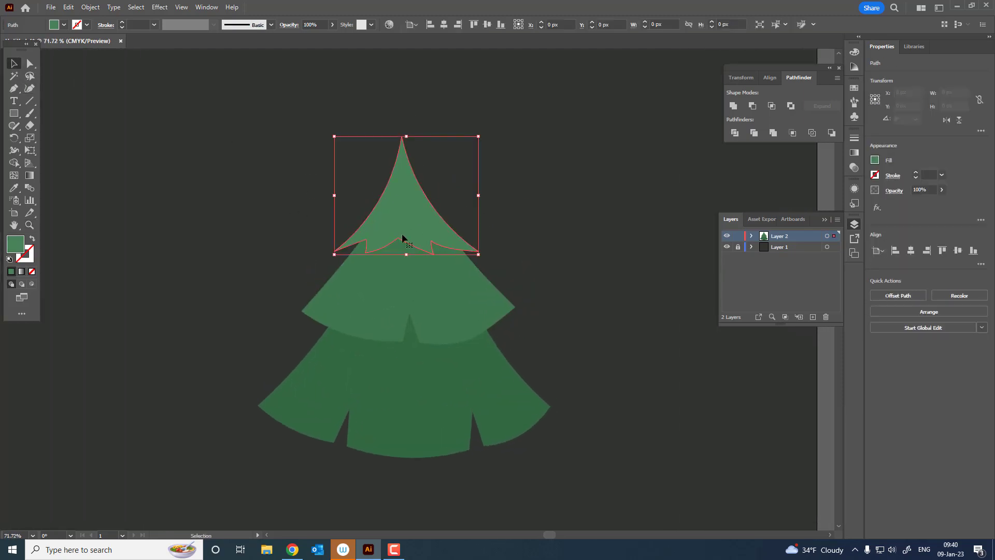
left_click(30, 88)
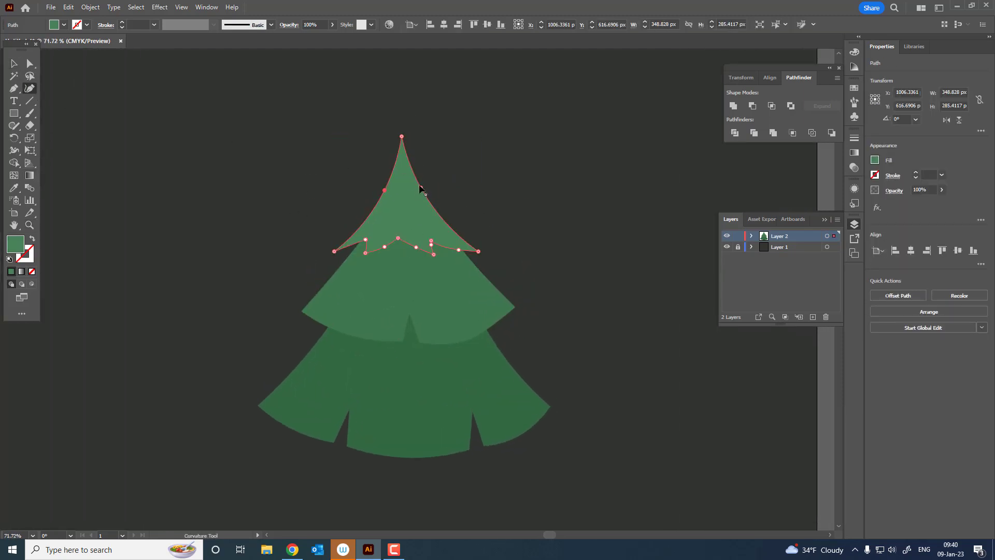
left_click_drag(420, 186, 425, 184)
left_click_drag(402, 137, 422, 134)
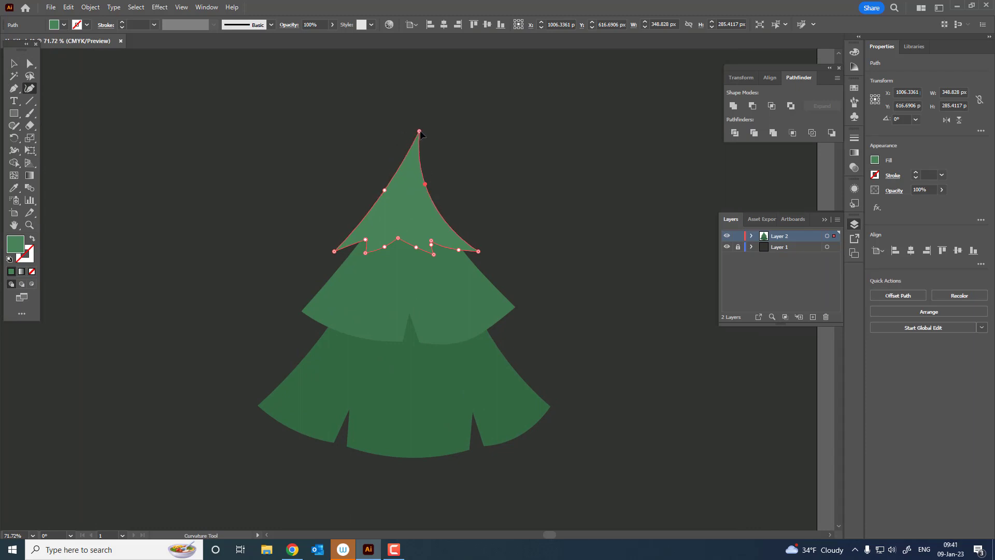
left_click_drag(426, 184, 377, 181)
left_click(463, 198, "alt")
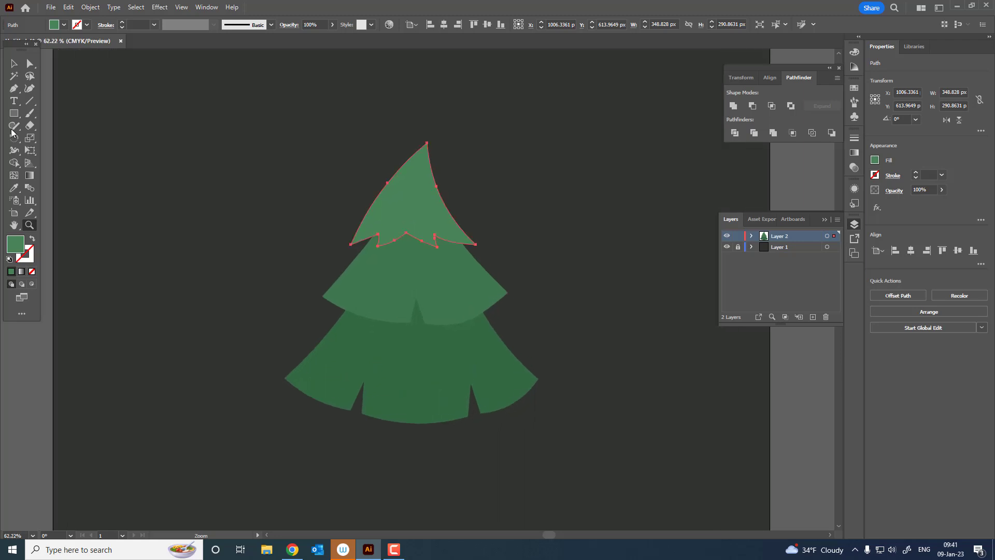
- Zoom in on the treetop and start the snow-cap outline along its lower edge
key("ctrl+shift+a")
scroll(422, 311, "up", 2)
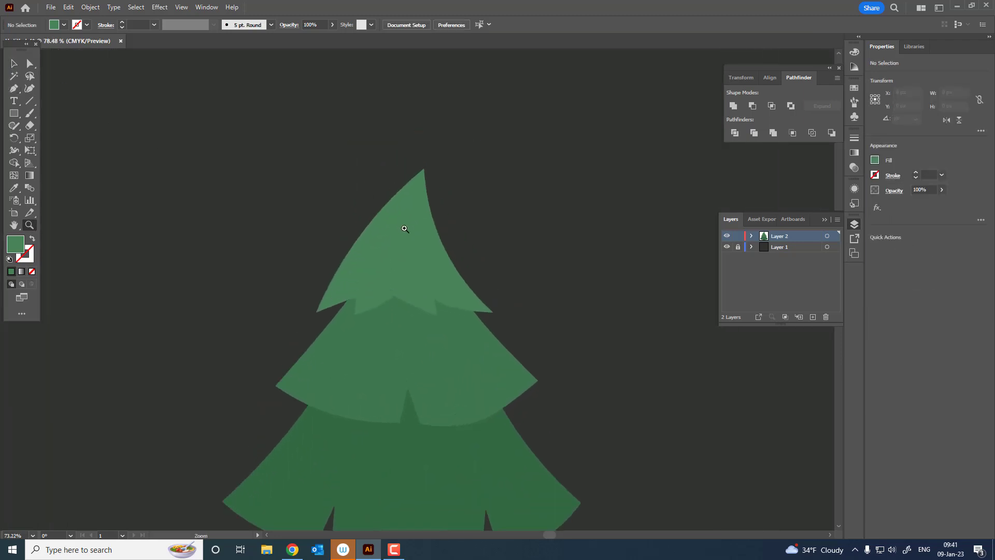
scroll(402, 227, "up", 2)
scroll(384, 217, "up", 2)
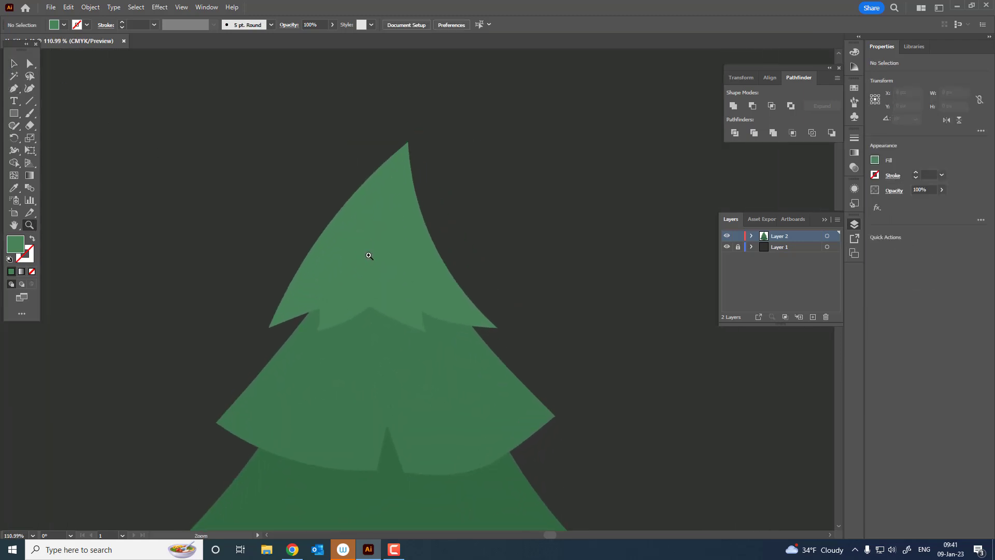
scroll(369, 256, "up", 1)
scroll(335, 262, "up", 1)
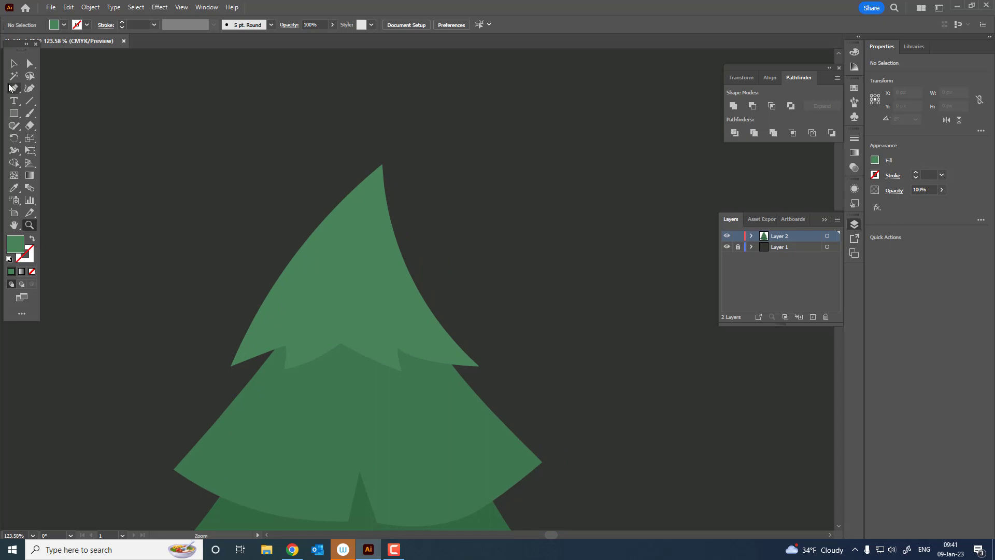
left_click(318, 206)
left_click(309, 250)
left_click(341, 244)
left_click(360, 252)
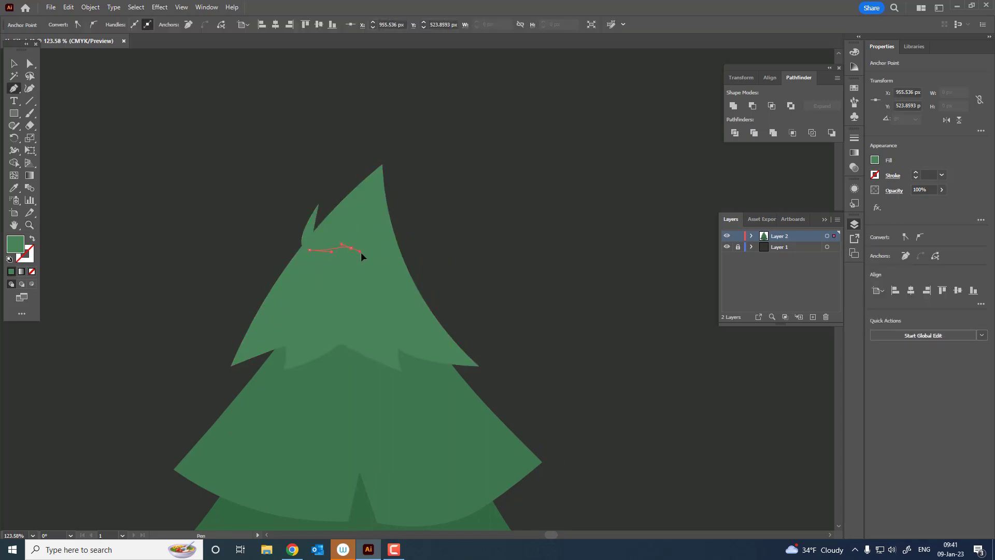
- Finish the wavy cap over the tip, close the path, and bring up the fill colour
left_click_drag(375, 268, 442, 268)
left_click_drag(426, 226, 410, 199)
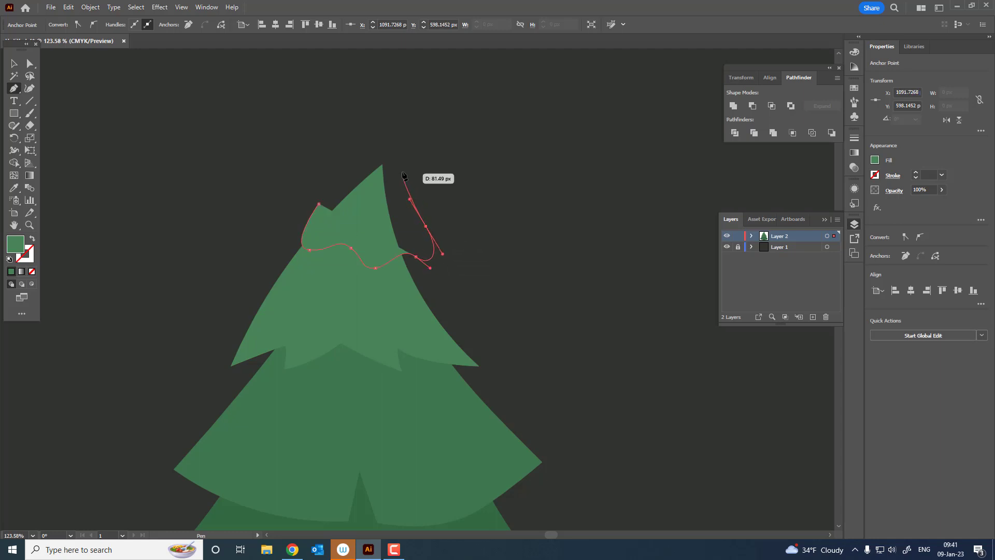
mouse_move(403, 155)
left_mouse_down()
mouse_move(399, 140)
mouse_move(318, 206)
left_mouse_up()
left_click(319, 206)
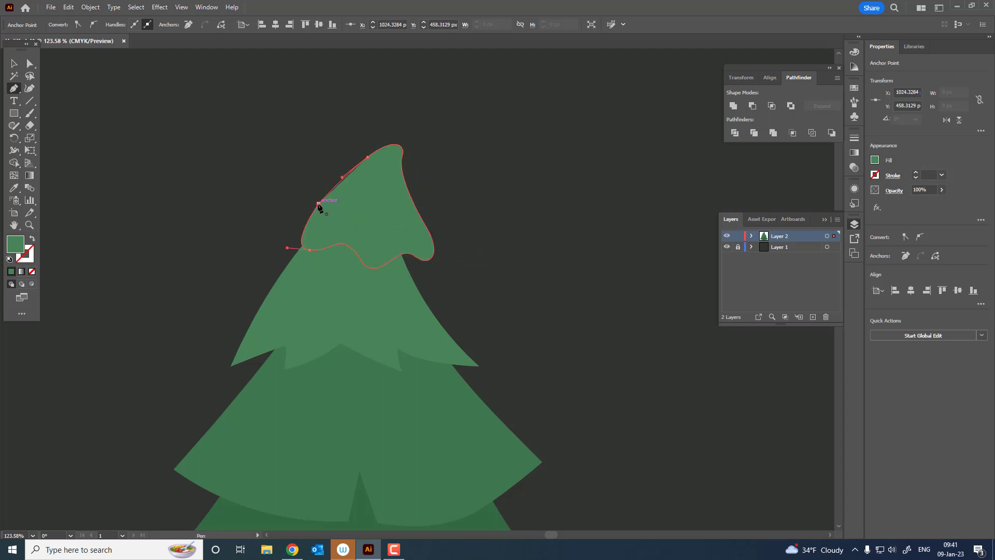
double_click(10, 243)
- Fill the snow cap with white (ffffff) and zoom in on it
type("ffffff")
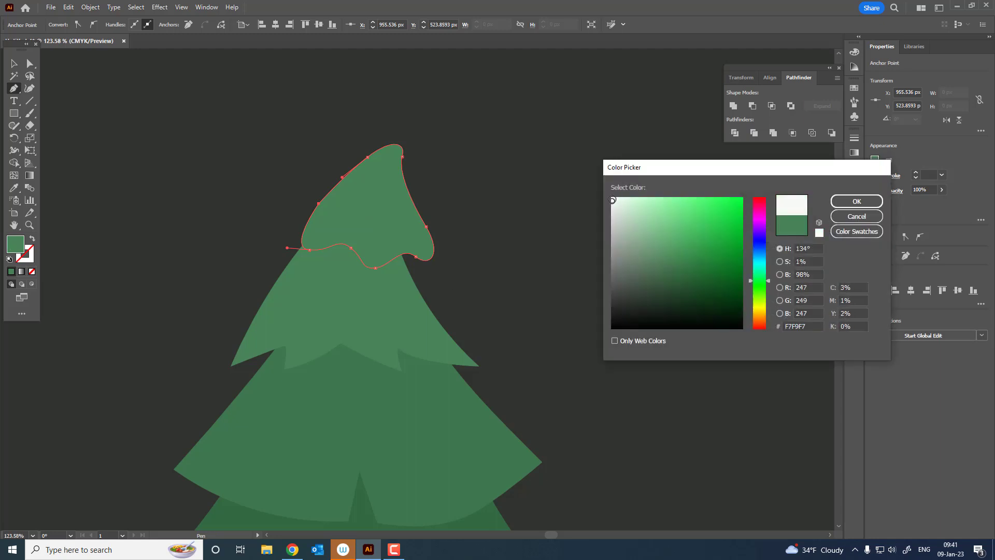
left_click(857, 201)
key("z")
left_click(389, 213)
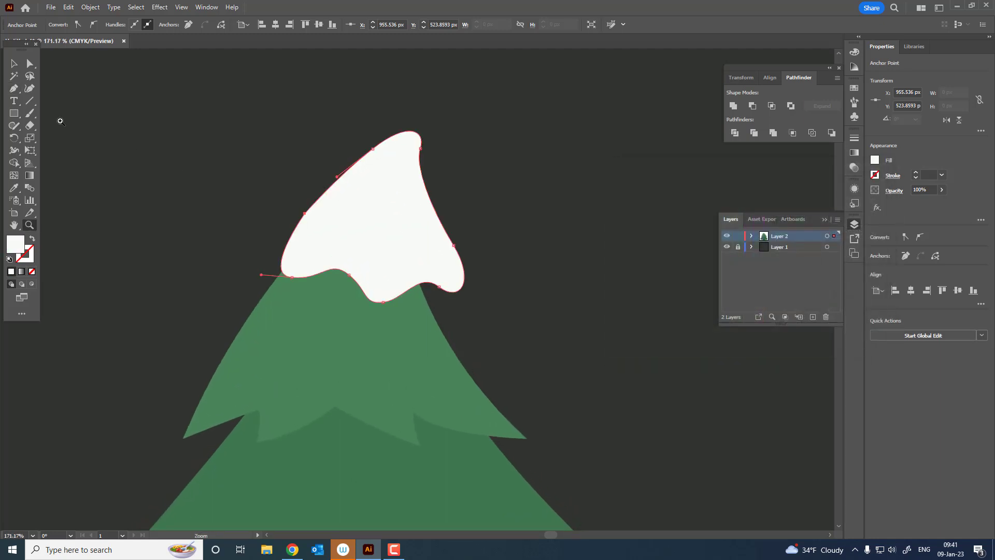
- Round the cap's peak, sides and wavy hem with the Curvature tool, then zoom out
left_click(29, 89)
left_click_drag(284, 274, 279, 268)
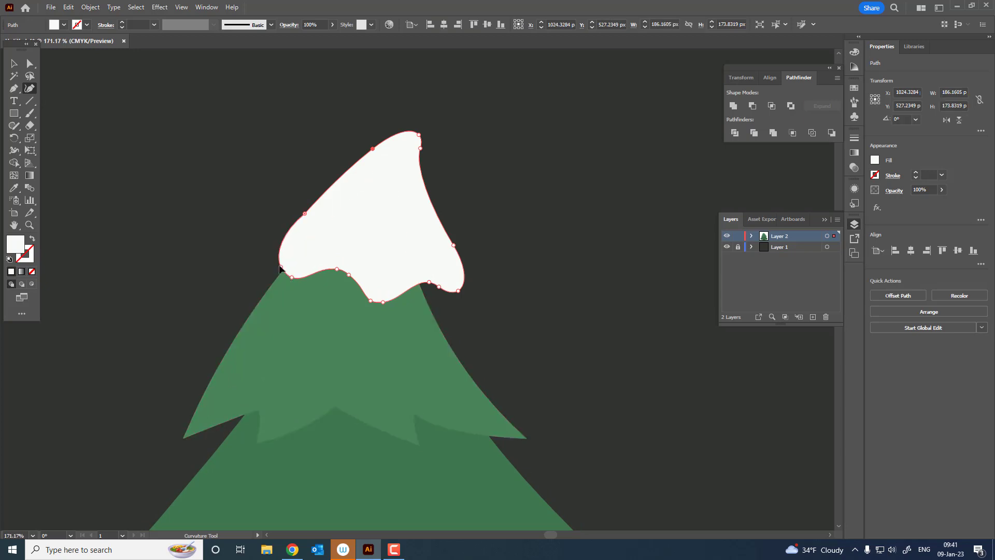
left_click_drag(304, 213, 308, 203)
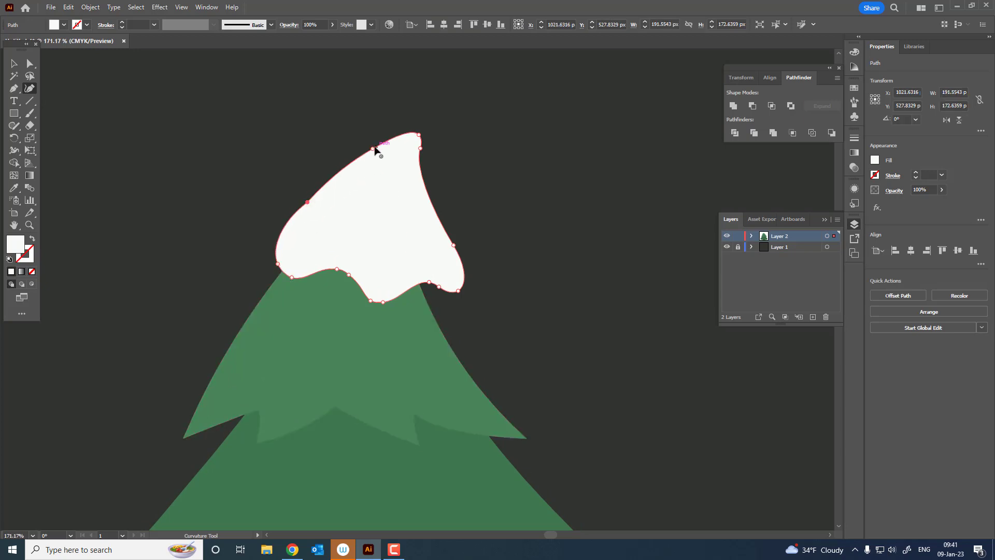
left_click_drag(373, 149, 345, 166)
mouse_move(418, 136)
left_mouse_down()
mouse_move(408, 141)
mouse_move(412, 161)
left_mouse_up()
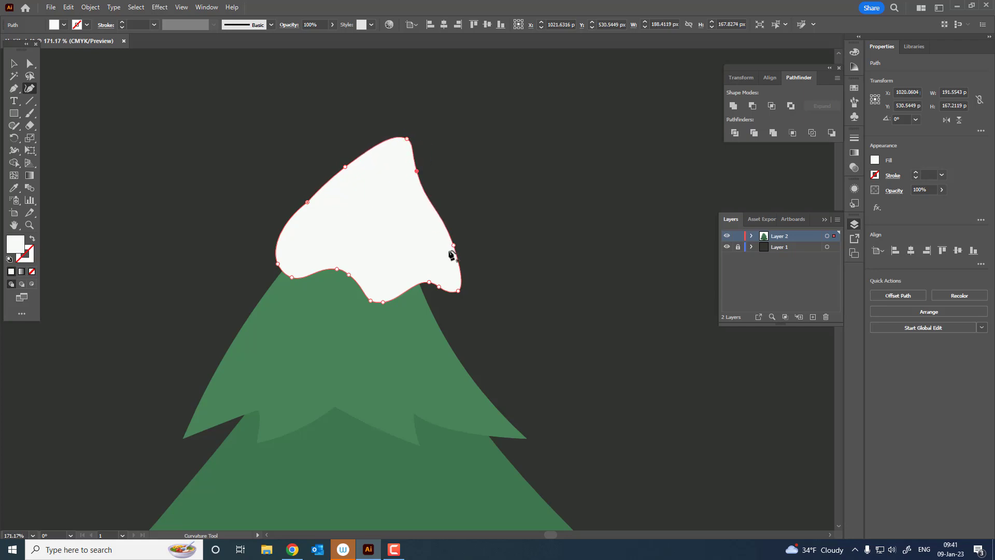
left_click_drag(452, 241, 437, 235)
left_click_drag(459, 290, 456, 274)
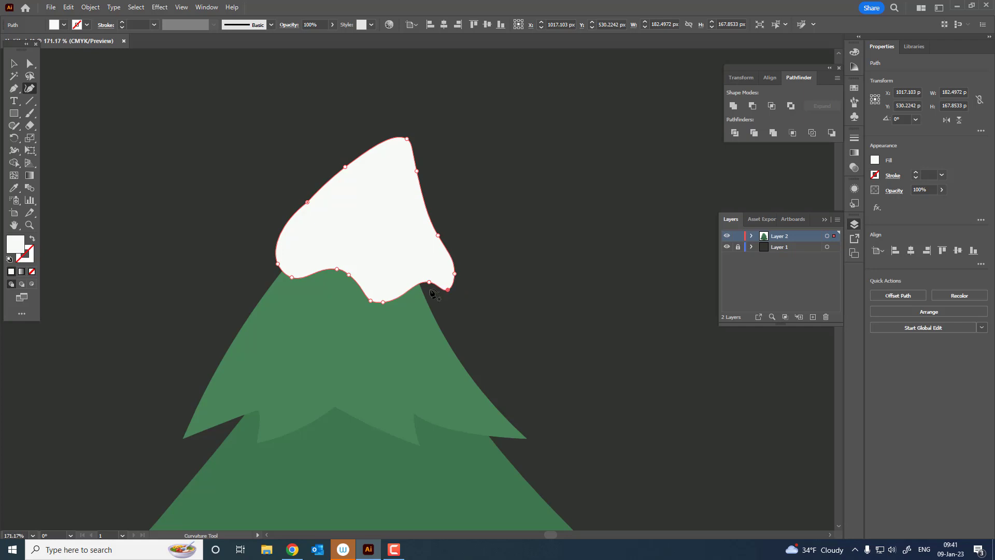
left_click_drag(425, 293, 451, 276)
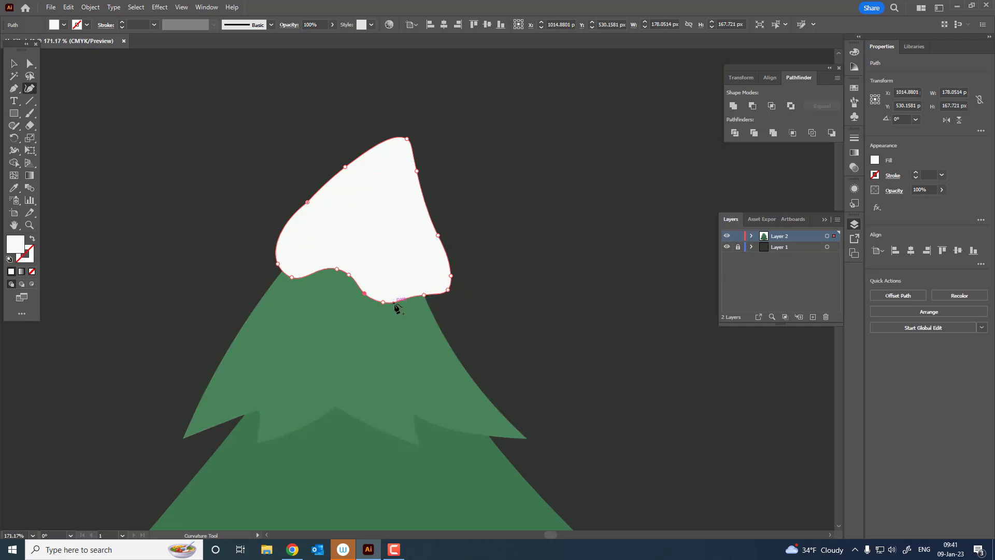
key("z")
mouse_move(393, 300)
left_mouse_down()
mouse_move(284, 266)
mouse_move(336, 328)
mouse_move(333, 261)
mouse_move(364, 344)
mouse_move(383, 345)
left_mouse_up()
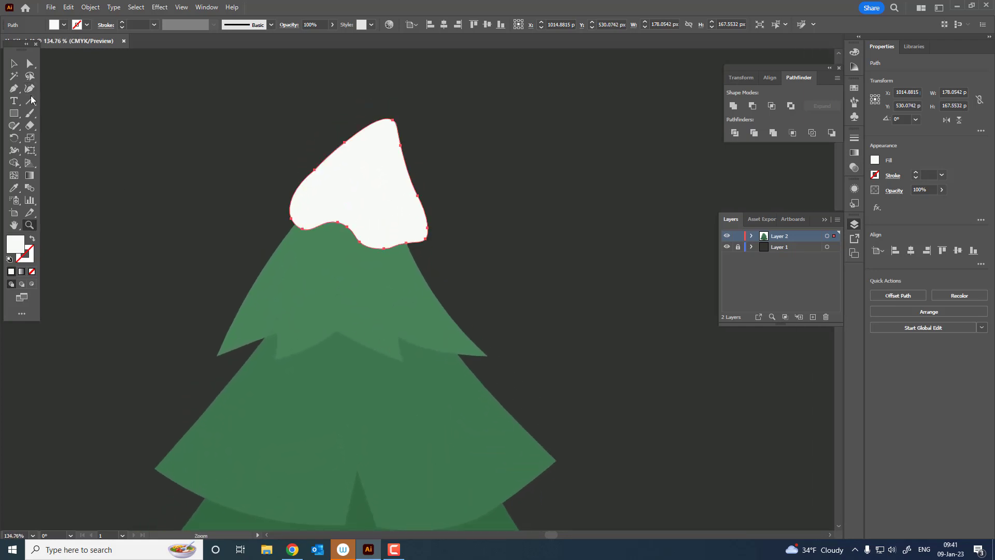
- Start the top-tier snow band with a wavy upper edge running left to right
left_click(244, 296)
left_click_drag(249, 331, 291, 327)
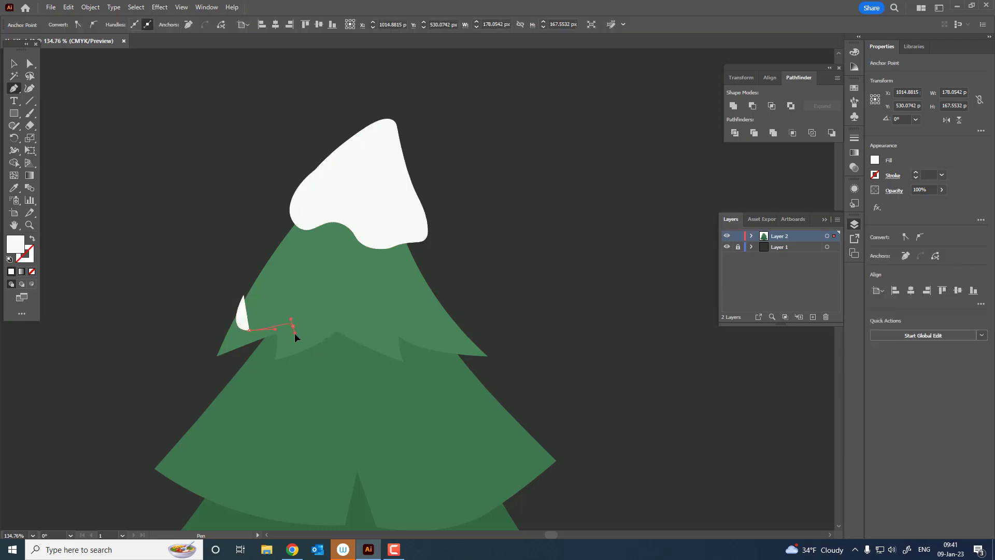
left_click(299, 337)
left_click(334, 322)
left_click(358, 318)
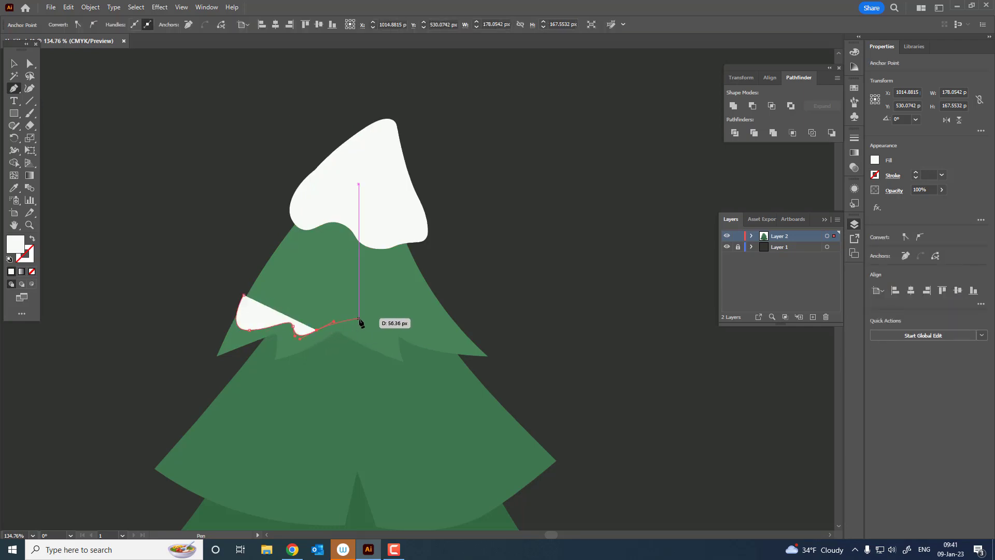
left_click(393, 336)
left_click_drag(414, 318, 456, 340)
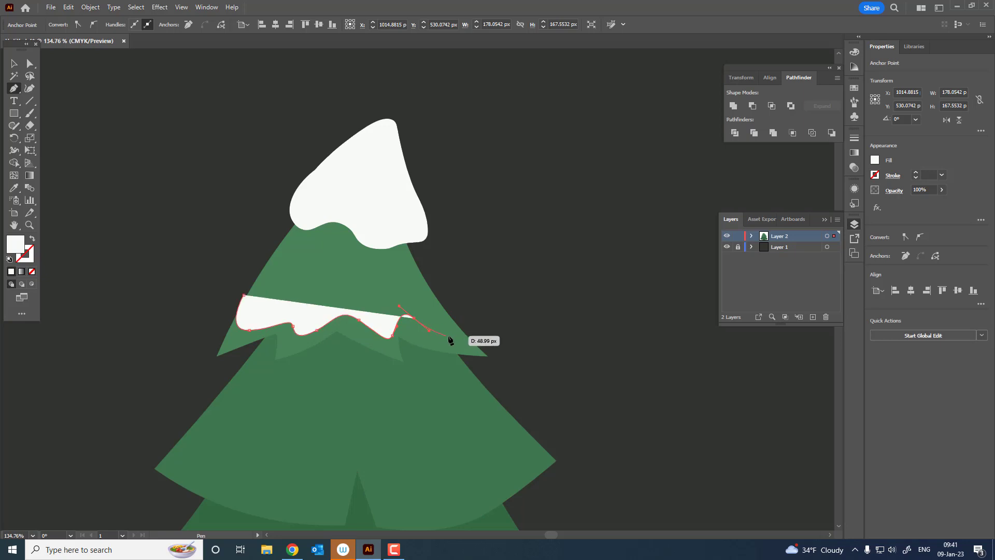
- Curve the band's right end and wavy lower edge back left, closing it at the start
left_click(445, 309)
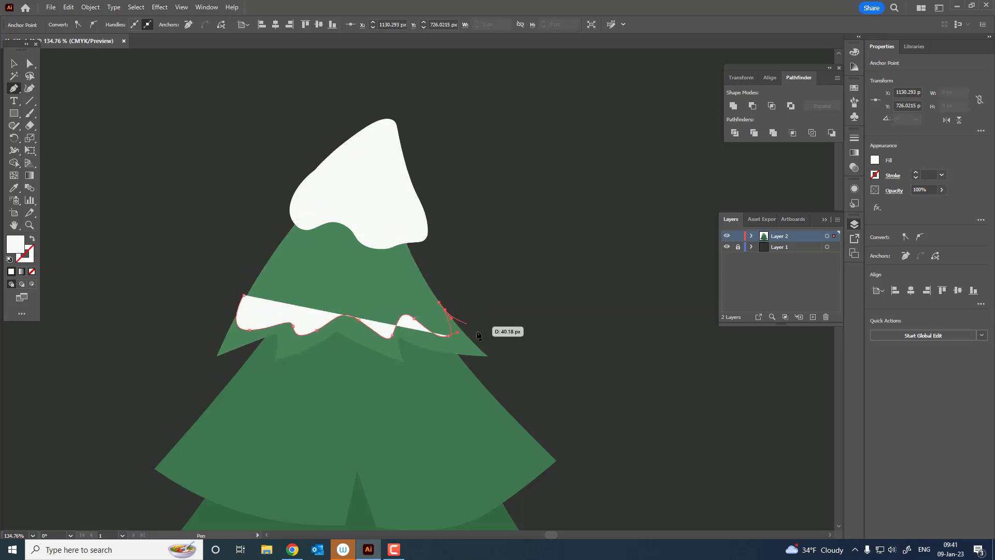
left_click_drag(500, 354, 477, 368)
left_click(477, 366)
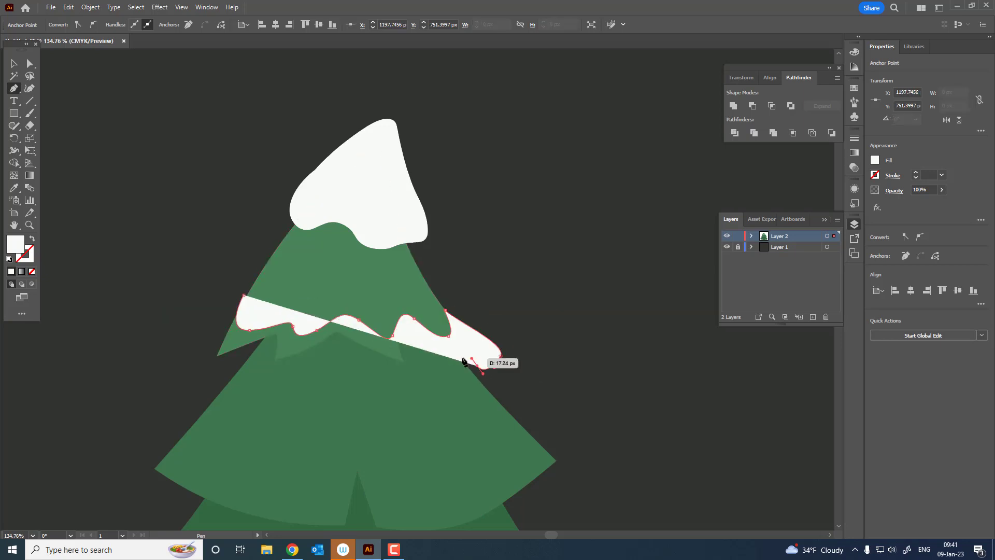
left_click_drag(418, 361, 407, 368)
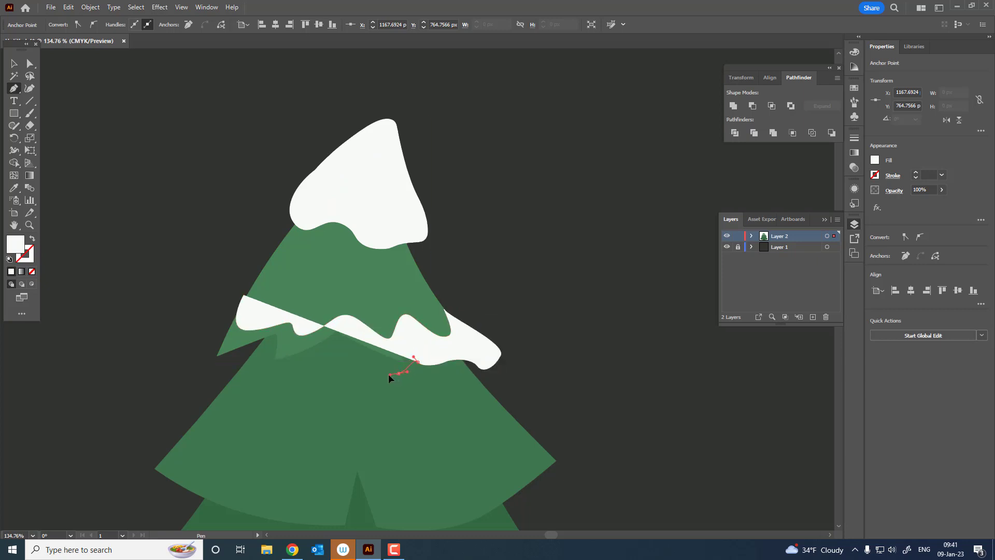
left_click_drag(315, 367, 304, 370)
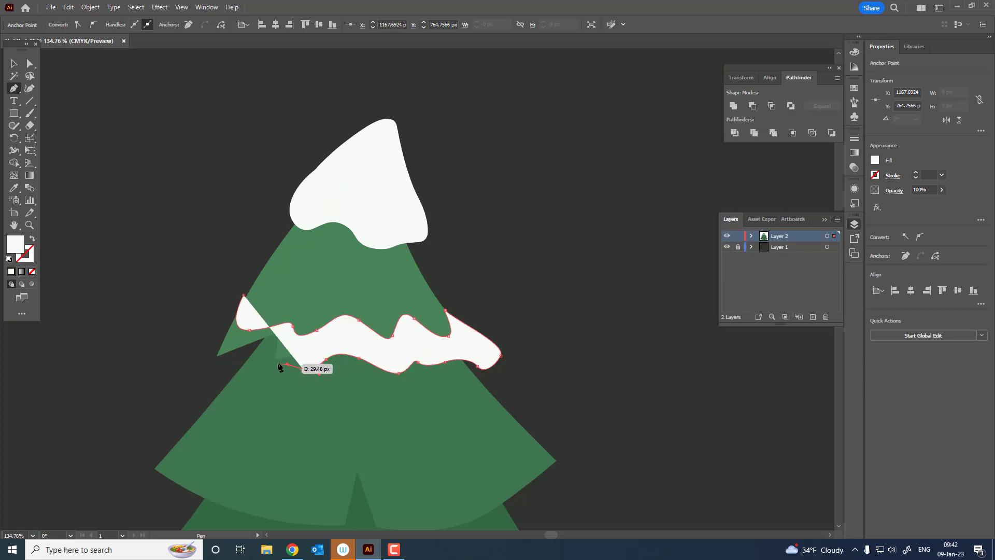
mouse_move(240, 368)
left_mouse_down()
mouse_move(206, 372)
mouse_move(209, 331)
left_mouse_up()
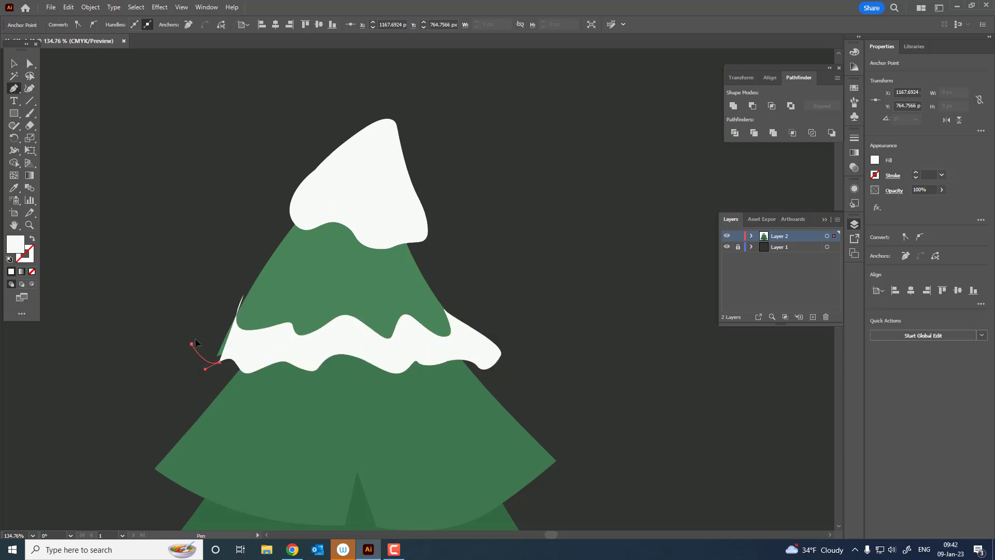
left_click(243, 294)
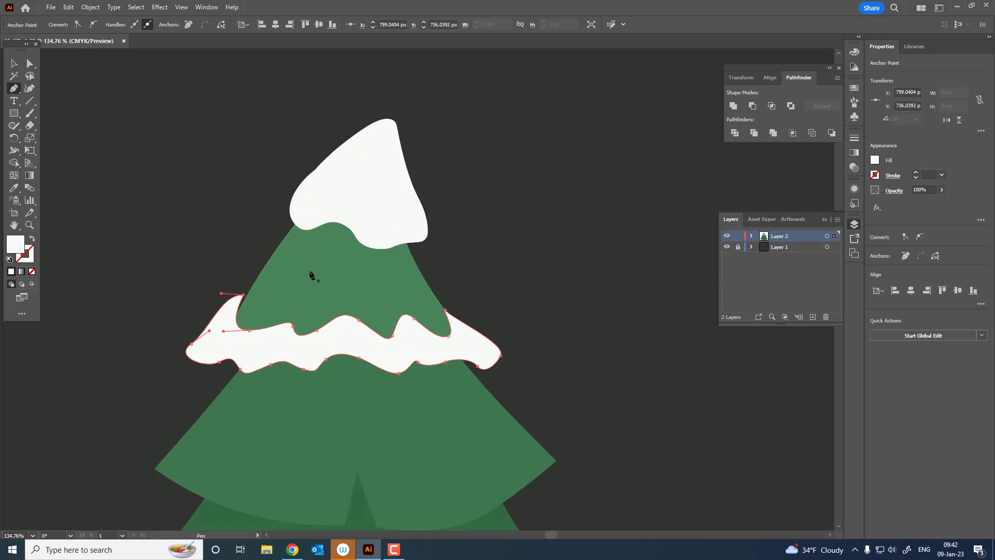
key("z")
mouse_move(311, 276)
left_mouse_down()
mouse_move(309, 341)
mouse_move(114, 186)
left_mouse_up()
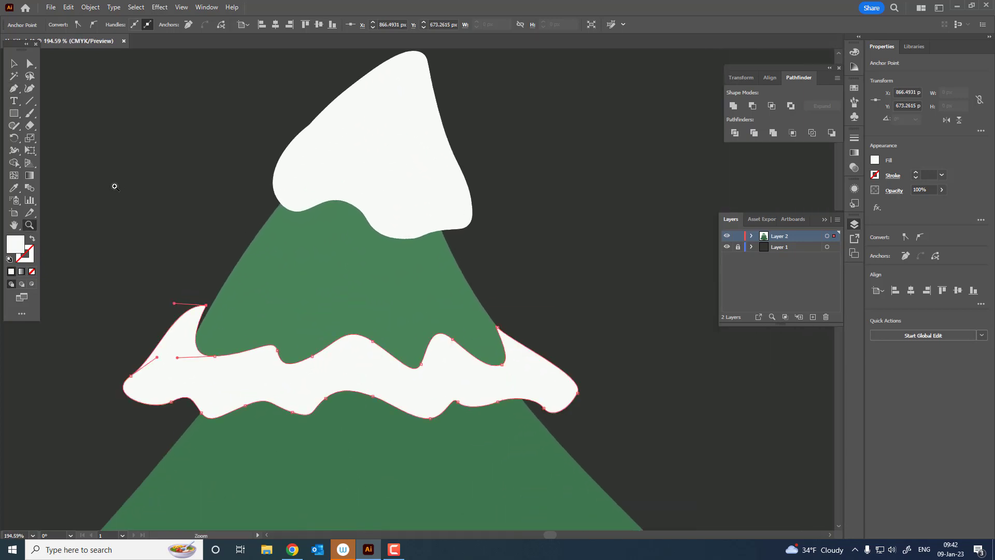
- Bulge out the snow band's left edge and lower-left side with the Curvature tool
left_click(30, 89)
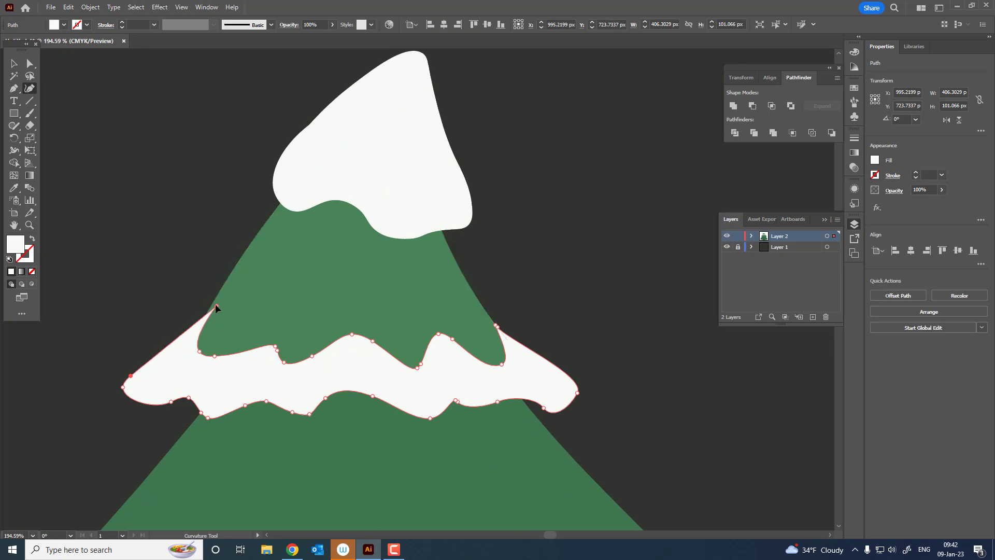
left_click_drag(193, 324, 175, 328)
left_click_drag(133, 382, 142, 356)
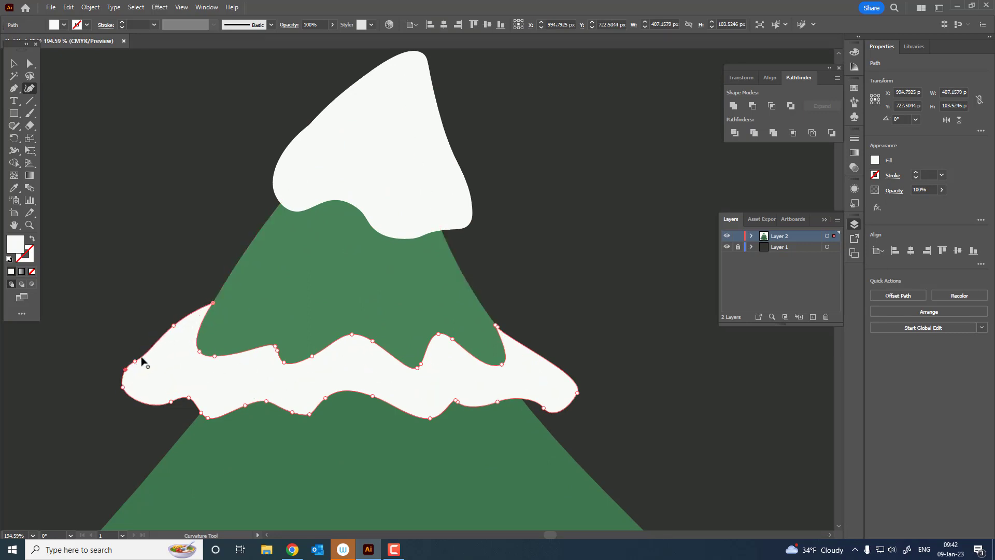
key("z")
scroll(244, 333, "down", 5)
scroll(442, 276, "up", 3)
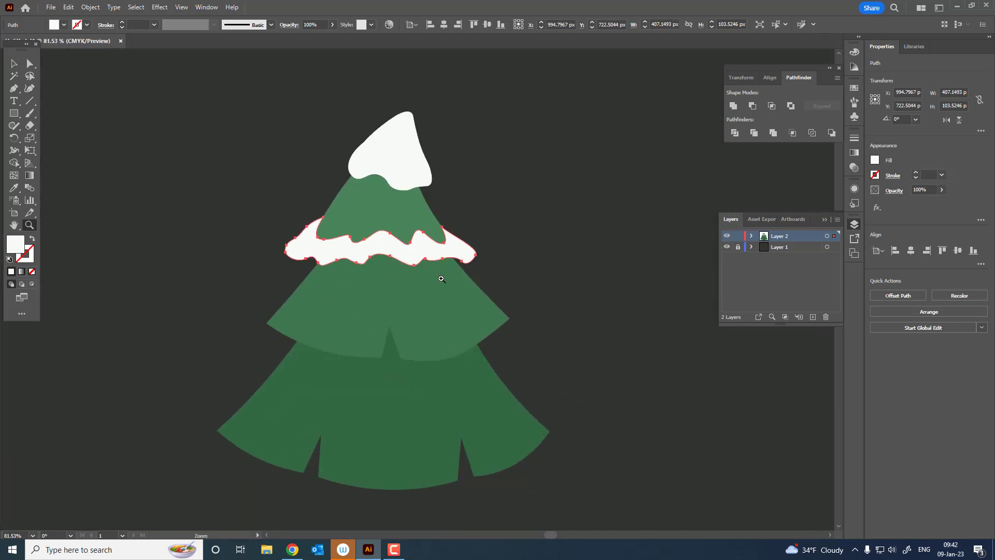
scroll(489, 338, "up", 4)
- Pull a drip down at the band's right end and another from its lower edge
left_click(30, 91)
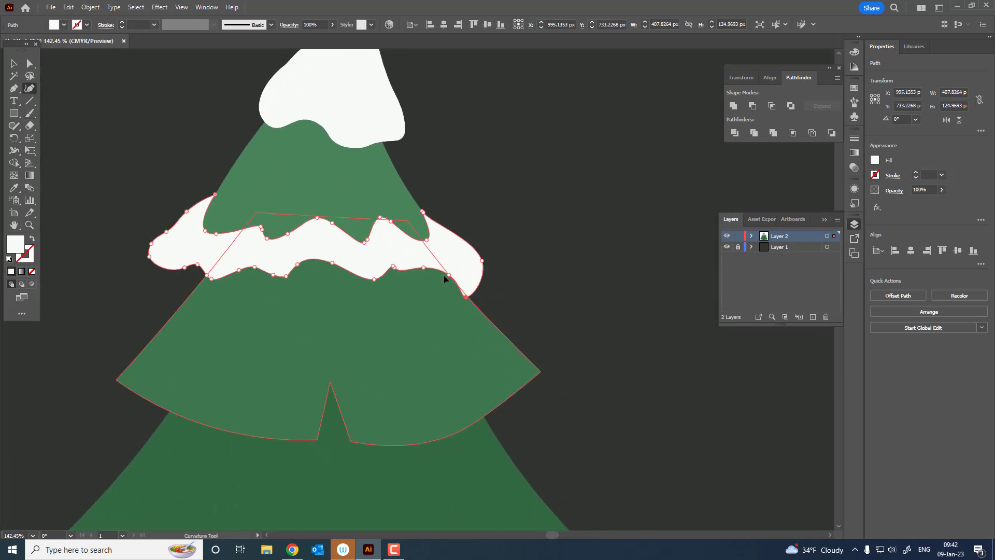
mouse_move(466, 296)
left_mouse_down()
mouse_move(448, 299)
mouse_move(478, 302)
left_mouse_up()
left_click(466, 276)
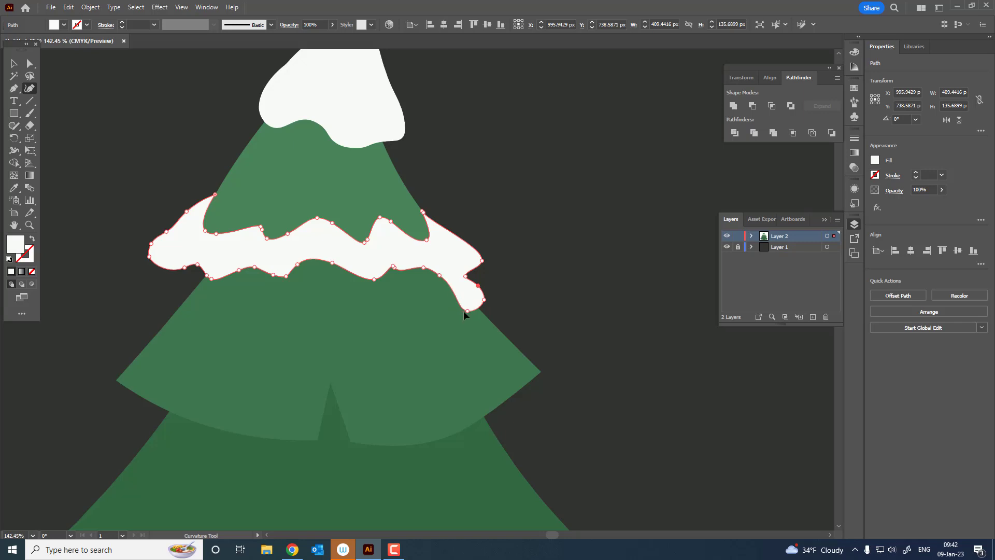
left_click_drag(483, 299, 480, 304)
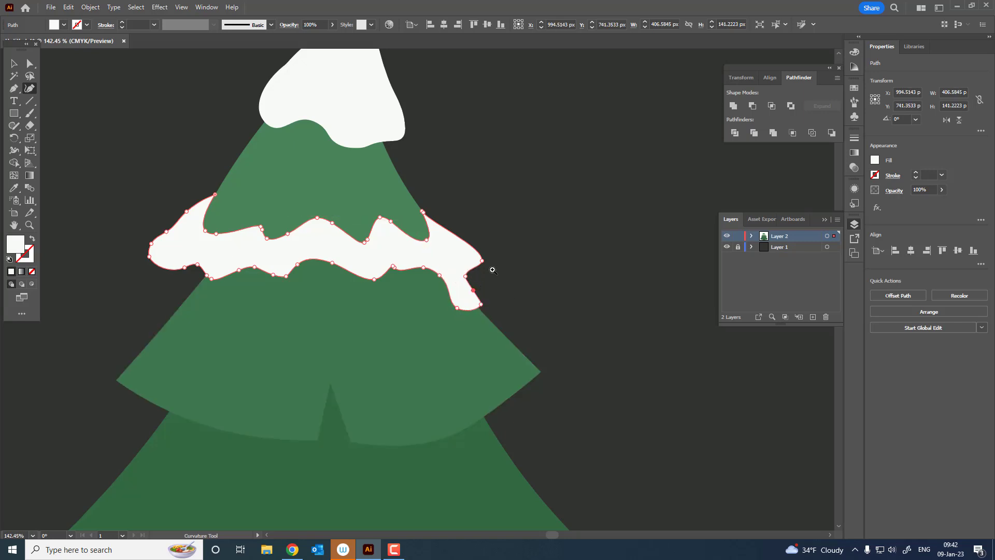
left_click_drag(493, 270, 429, 329)
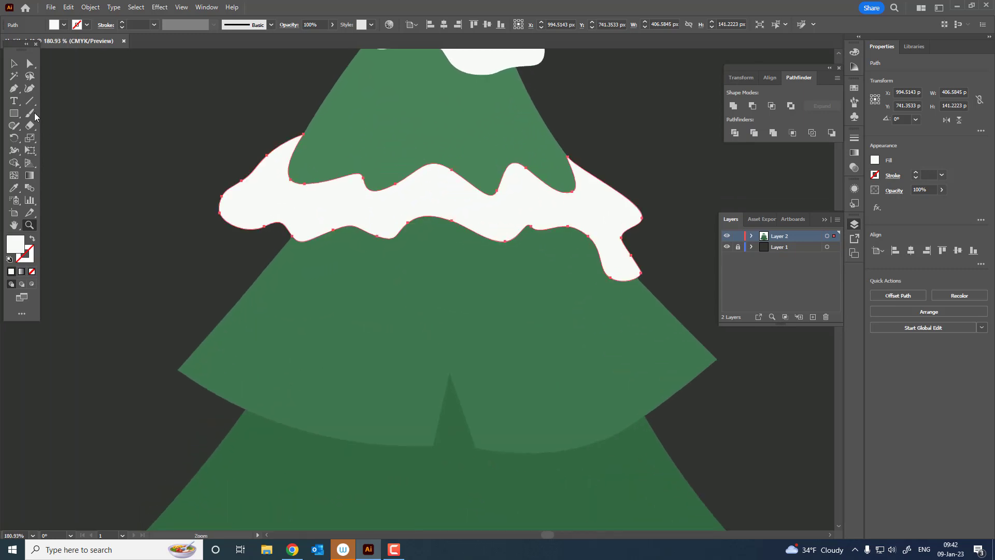
left_click(30, 88)
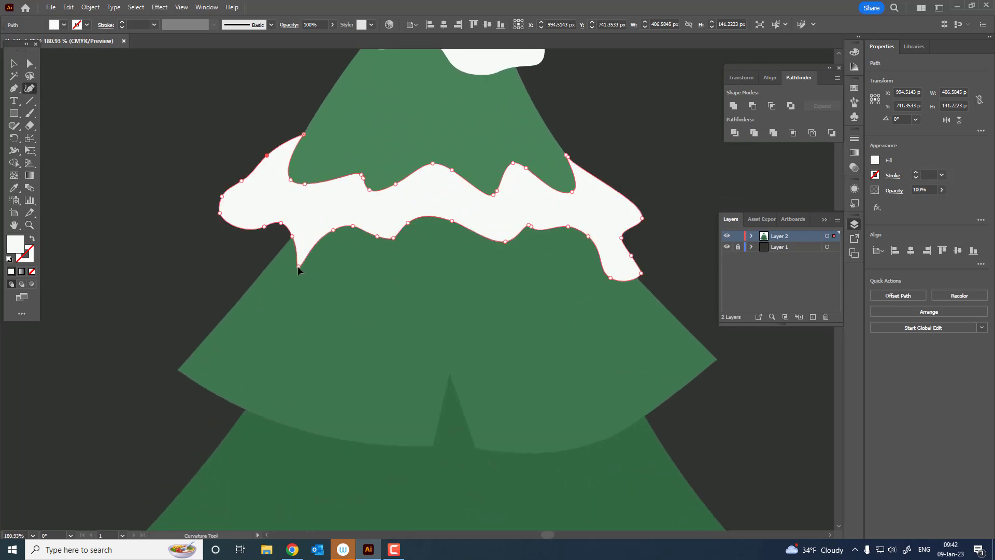
mouse_move(315, 252)
left_mouse_down()
mouse_move(314, 272)
mouse_move(376, 307)
mouse_move(382, 330)
left_mouse_up()
key("z")
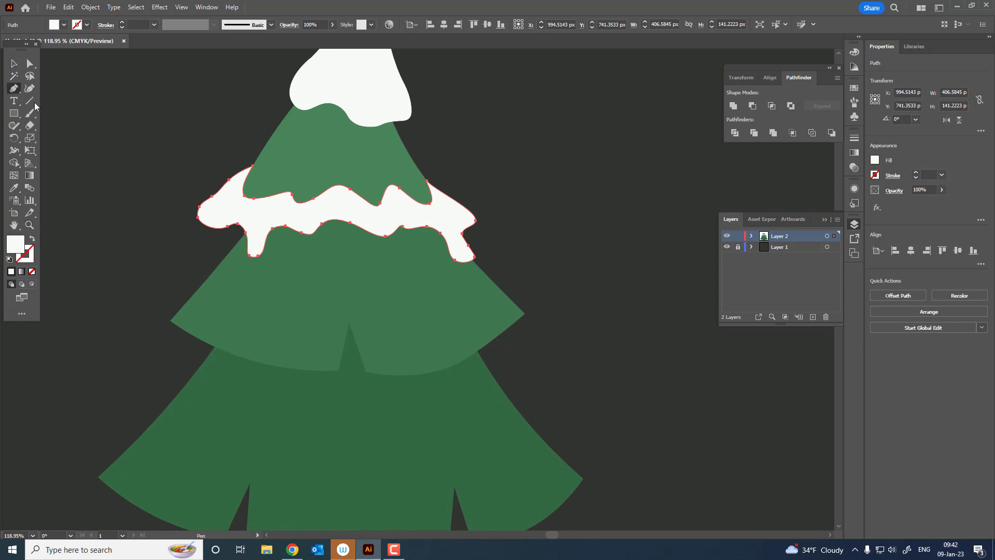
- Outline the middle-tier band's wavy top and right side down to a long icicle
left_click(203, 270)
mouse_move(213, 304)
left_mouse_down()
mouse_move(216, 321)
mouse_move(280, 349)
mouse_move(329, 311)
mouse_move(333, 333)
mouse_move(368, 299)
mouse_move(376, 321)
left_mouse_up()
mouse_move(380, 336)
left_mouse_down()
mouse_move(433, 350)
mouse_move(435, 334)
mouse_move(454, 324)
left_mouse_up()
mouse_move(462, 329)
left_mouse_down()
mouse_move(475, 335)
mouse_move(495, 286)
mouse_move(533, 329)
left_mouse_up()
mouse_move(526, 375)
left_mouse_down()
mouse_move(511, 352)
mouse_move(424, 396)
mouse_move(410, 387)
left_mouse_up()
mouse_move(398, 438)
left_mouse_down()
mouse_move(371, 395)
mouse_move(343, 395)
left_mouse_up()
- Trace the band's dripping lower-left edge and close it at the start point
left_click(328, 402)
left_click(307, 386)
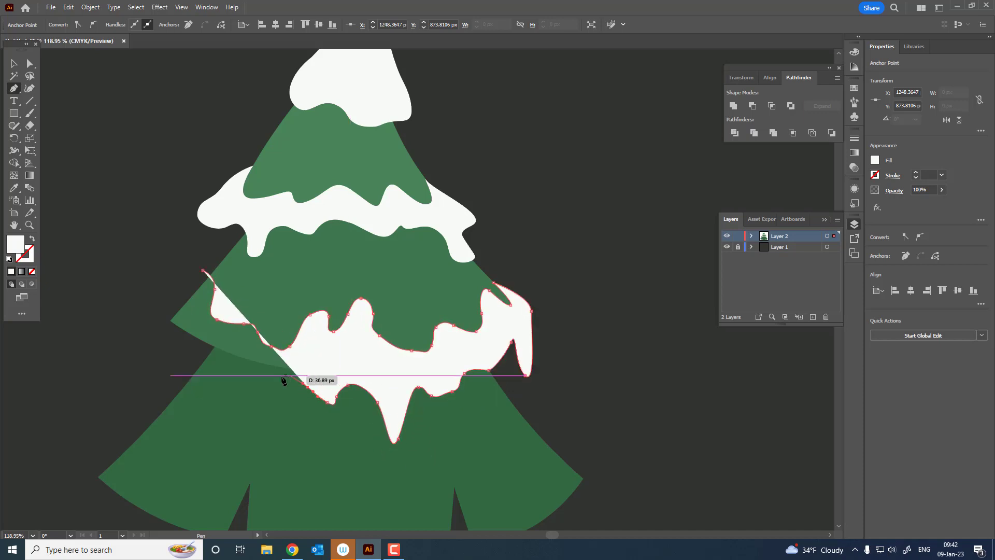
left_click(266, 405)
mouse_move(210, 362)
left_mouse_down()
mouse_move(225, 367)
mouse_move(165, 359)
mouse_move(161, 314)
left_mouse_up()
left_click(179, 393)
left_click(171, 376)
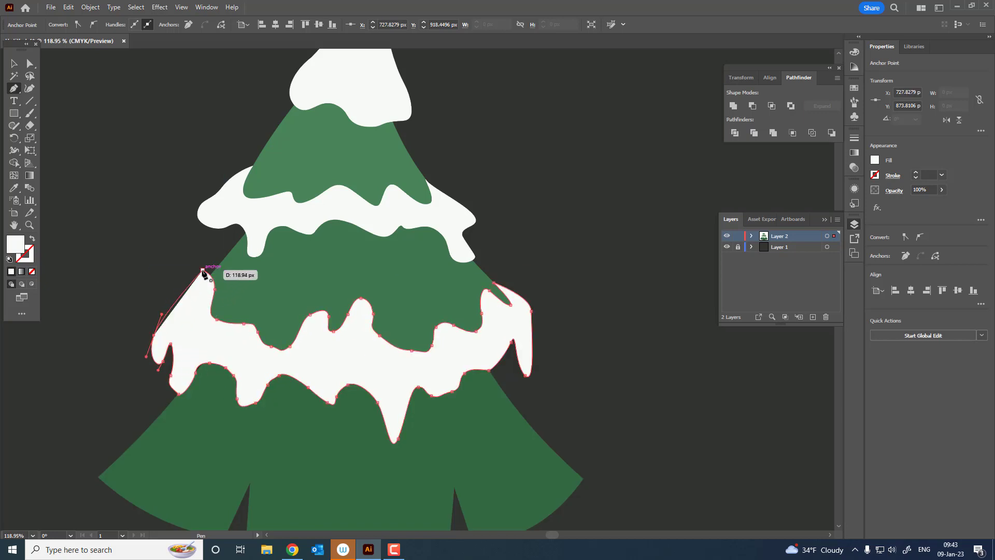
left_click(203, 271)
left_click_drag(417, 313, 246, 326)
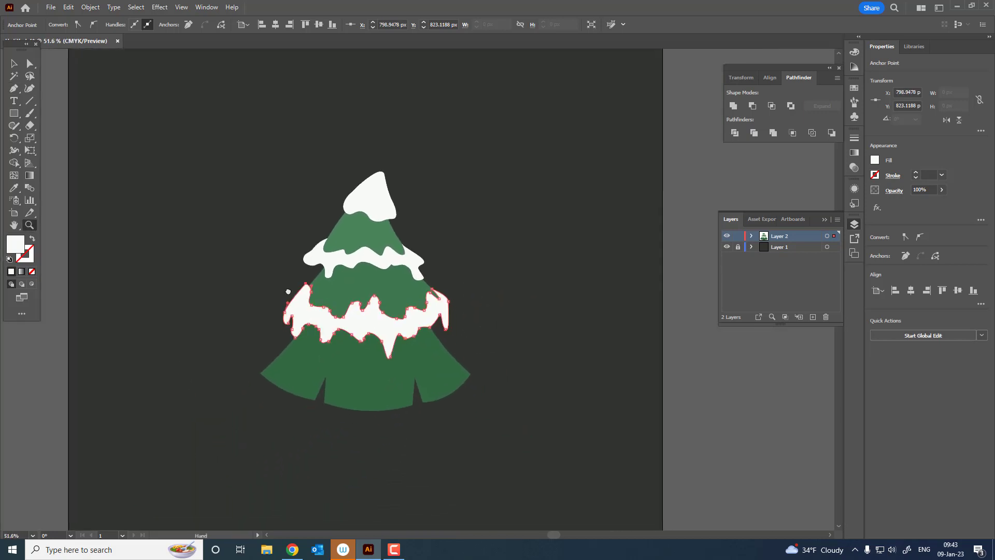
- Narrow the long icicle's left curve with the Curvature tool, then reframe the tree
left_click_drag(400, 338, 499, 393)
left_click(30, 89)
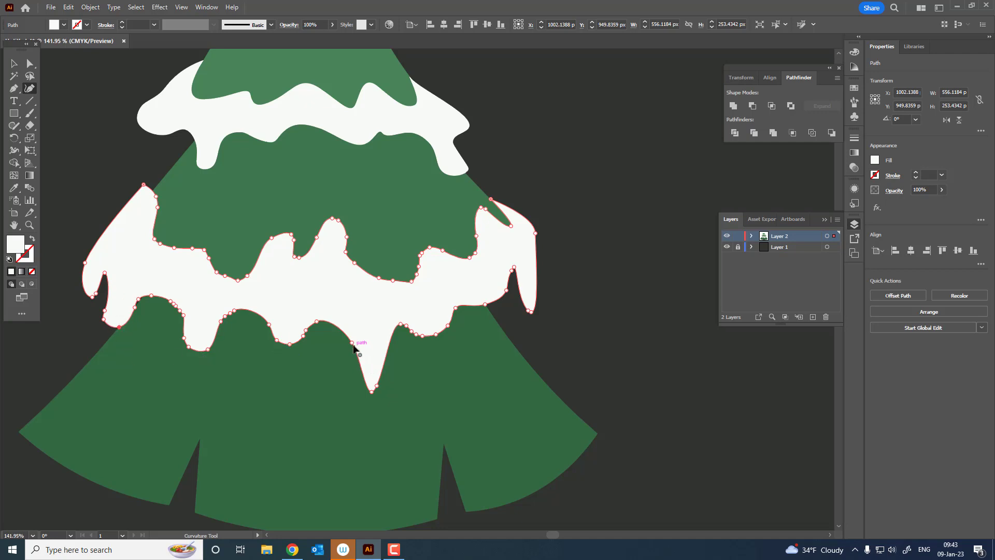
left_click_drag(353, 346, 354, 335)
key("z")
key("ctrl+0")
key("ctrl+plus")
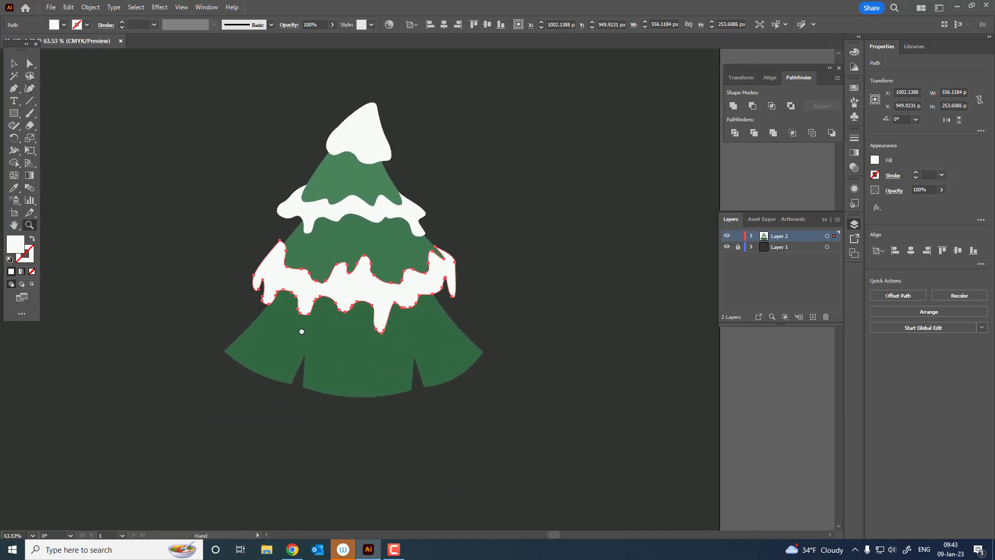
left_click(347, 337)
left_click(16, 91)
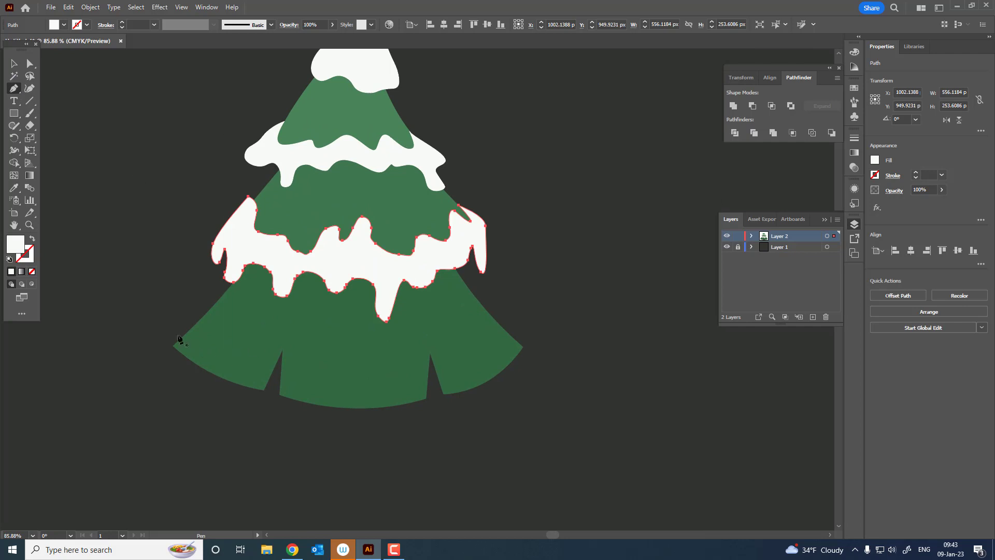
- Start the bottom-tier snow band with a wavy, dripping upper edge running right
left_click(200, 319)
mouse_move(204, 346)
left_mouse_down()
mouse_move(259, 369)
mouse_move(298, 367)
mouse_move(324, 386)
left_mouse_up()
left_click(297, 362)
left_click(342, 376)
left_click_drag(364, 353, 412, 373)
left_click(377, 379)
left_click_drag(427, 341, 534, 344)
left_click(455, 371)
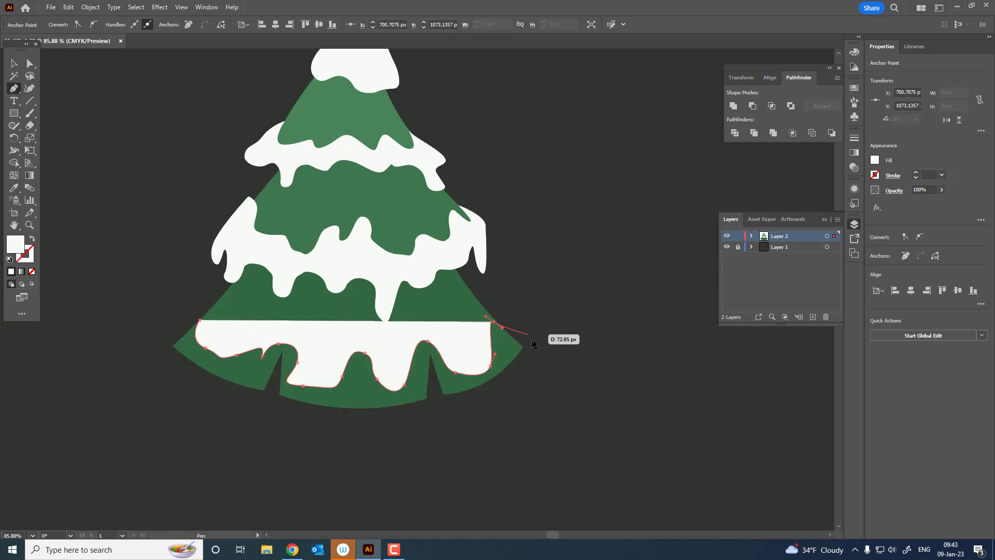
- Curve the band's right corner down and trace its drip-edged bottom leftward
left_click(534, 361)
mouse_move(514, 415)
left_mouse_down()
mouse_move(504, 384)
mouse_move(469, 413)
left_mouse_up()
left_click(500, 382)
left_click(419, 424)
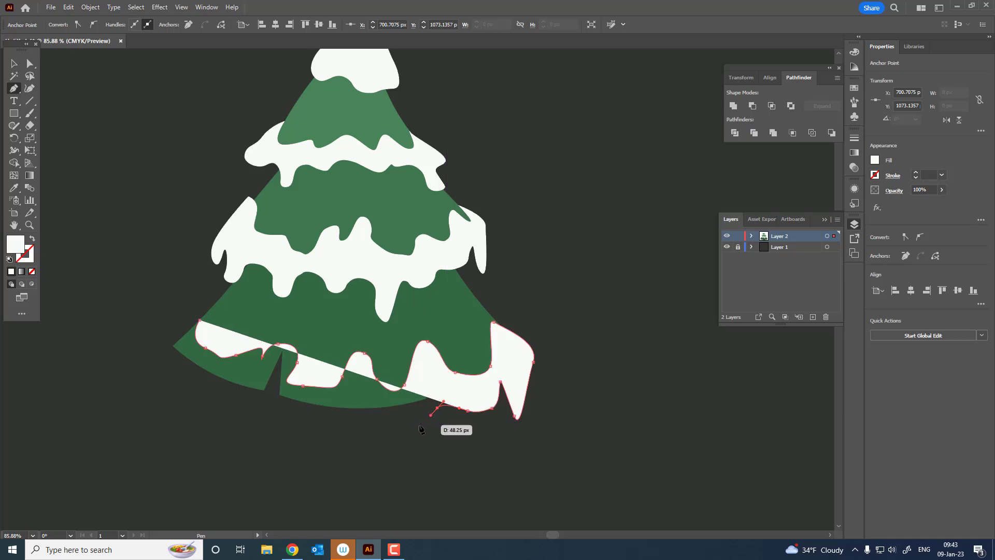
left_click(388, 423)
left_click(361, 410)
left_click(336, 424)
left_click(288, 416)
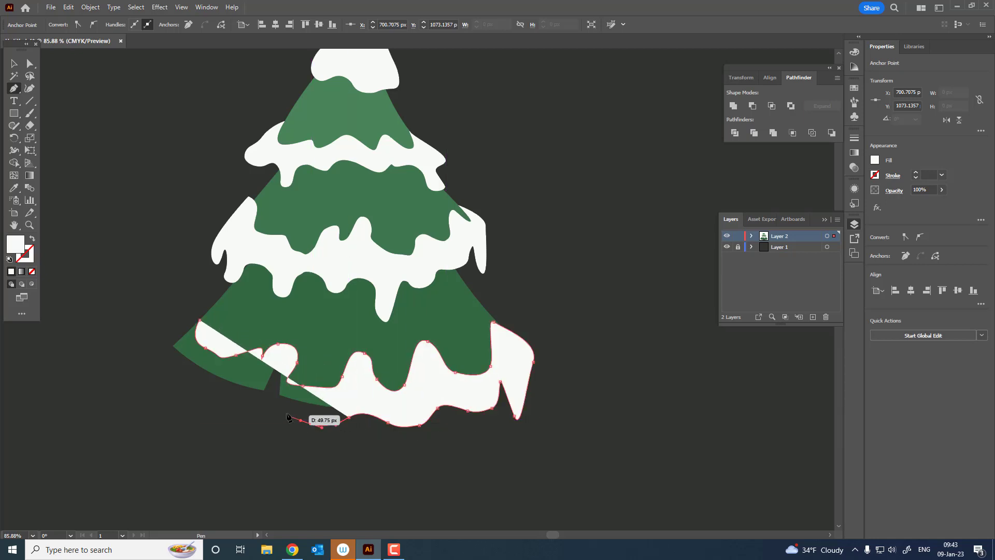
left_click(255, 407)
- Trace the bottom-left snow edge up the left side and close the band
left_click(245, 429)
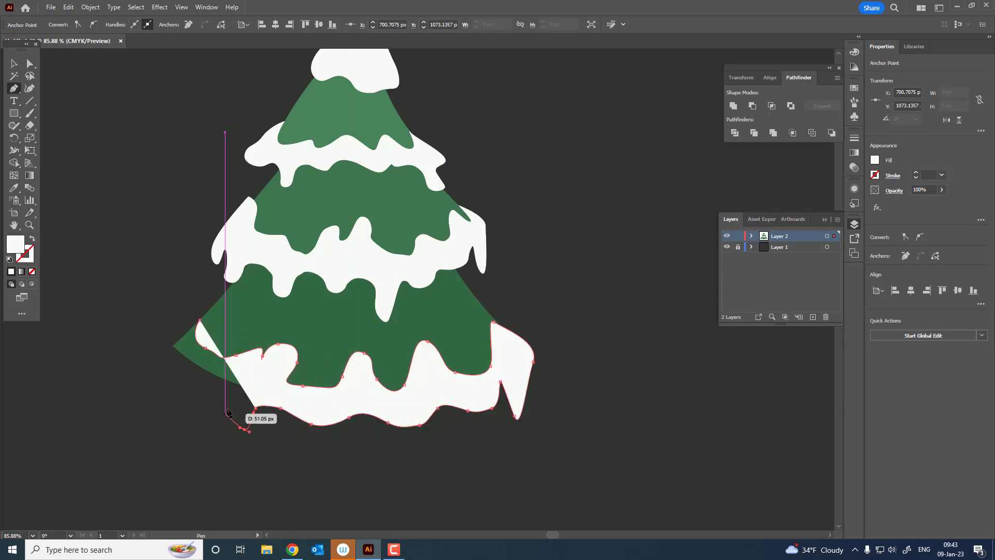
left_click(226, 404)
left_click(208, 388)
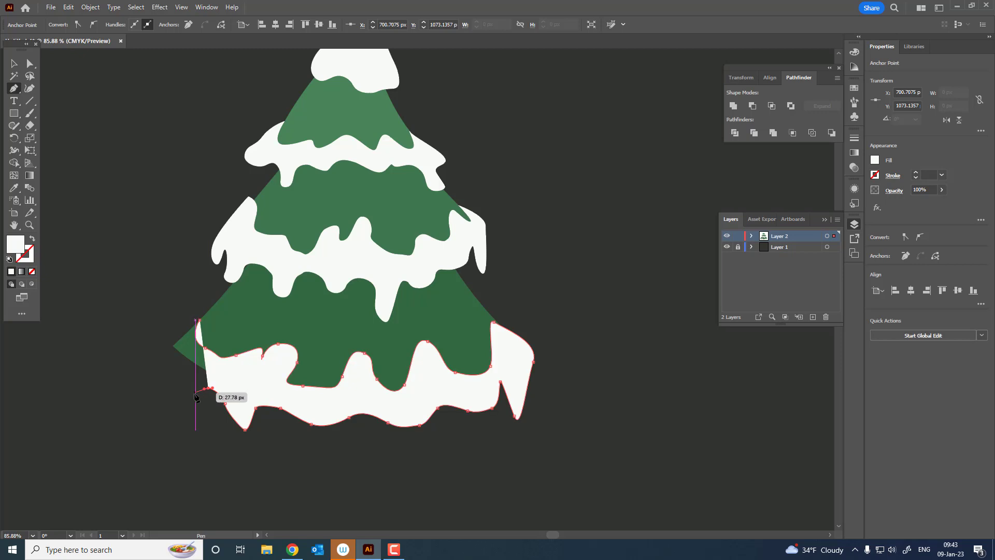
left_click(173, 373)
left_click(173, 418, "ctrl")
left_click_drag(170, 413, 172, 426)
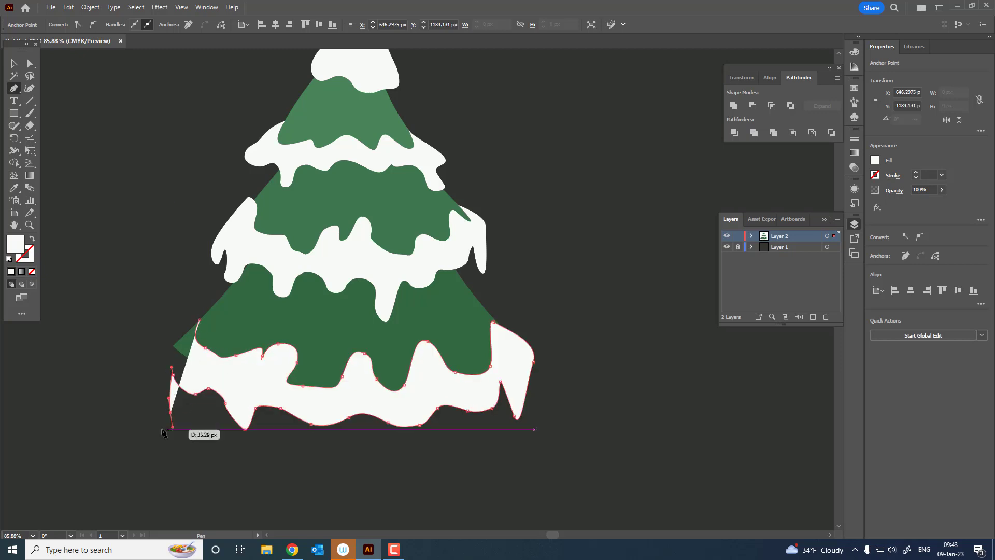
left_click_drag(145, 371, 157, 341)
left_click(199, 321)
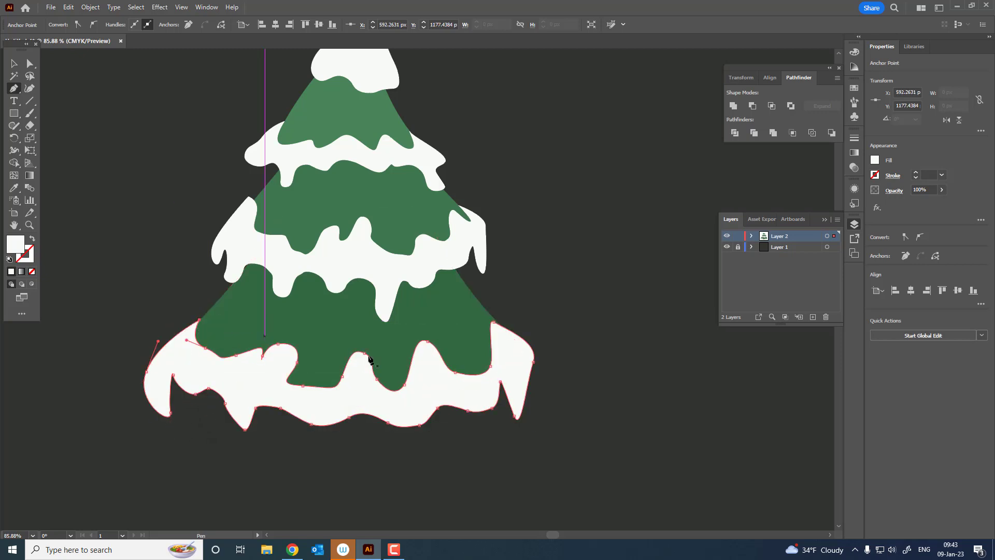
scroll(234, 382, "down", 5)
scroll(276, 400, "up", 1)
- Raise a peak on the bottom band's upper edge, bulge its right side, round the left drip
scroll(403, 350, "up", 4)
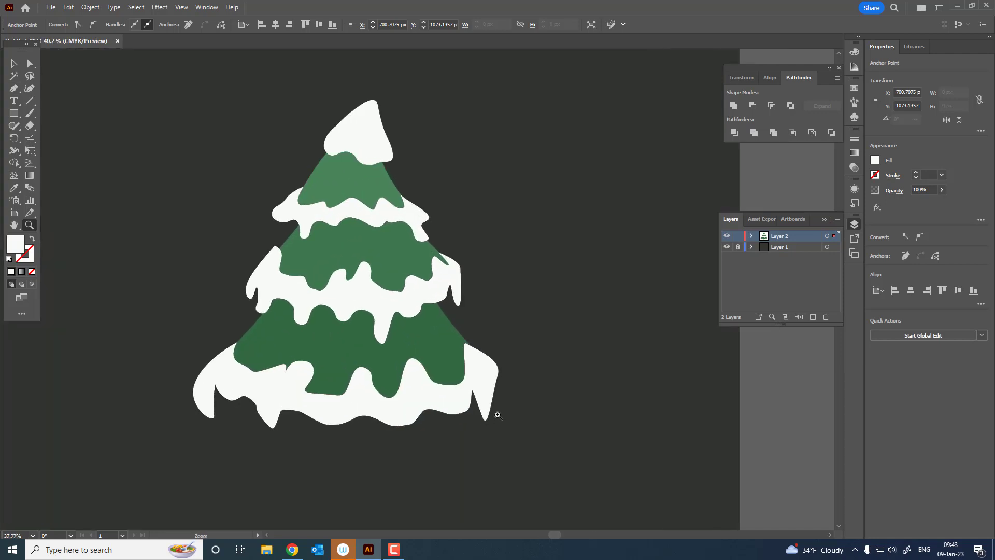
scroll(402, 350, "up", 2)
left_click(30, 90)
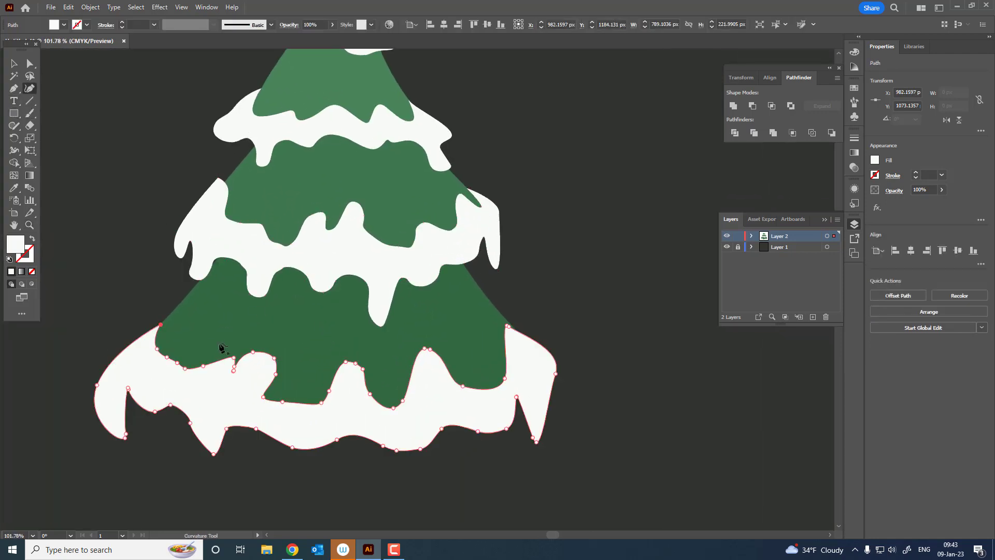
left_click(172, 349)
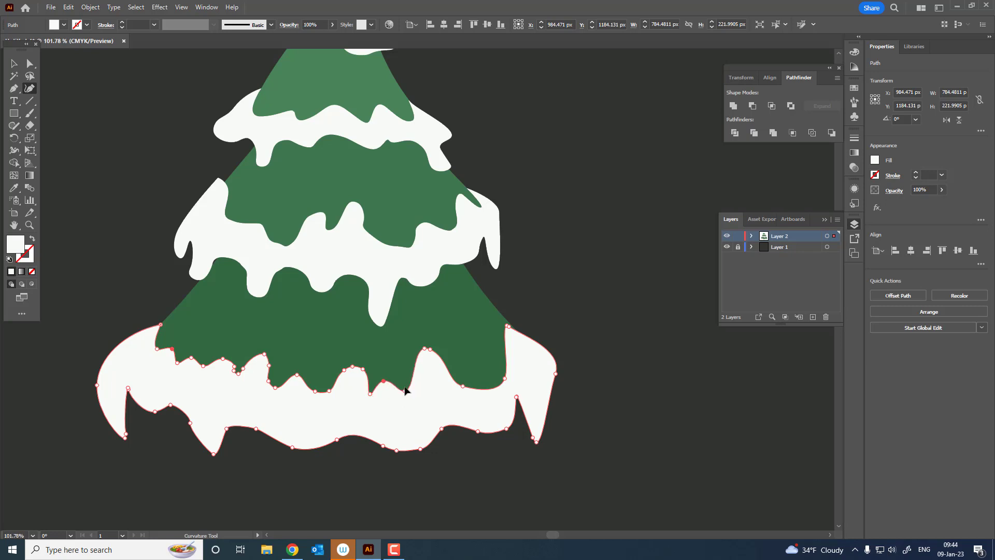
left_click_drag(485, 386, 485, 367)
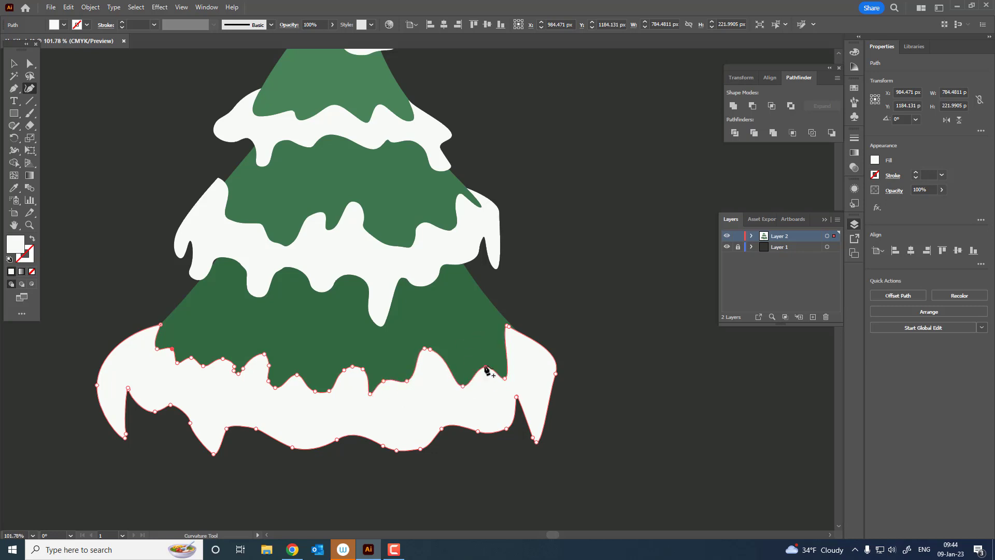
left_click(515, 328)
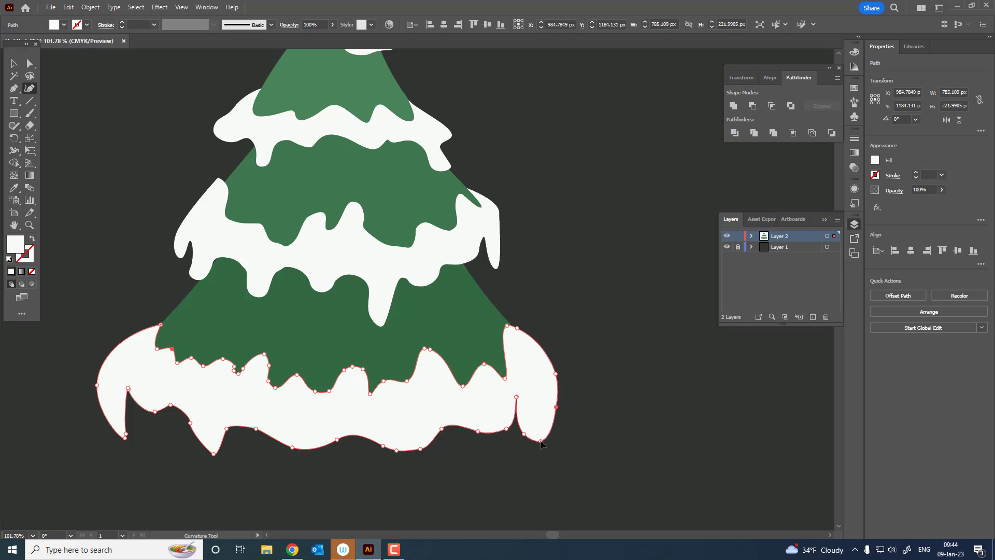
left_click_drag(126, 440, 112, 434)
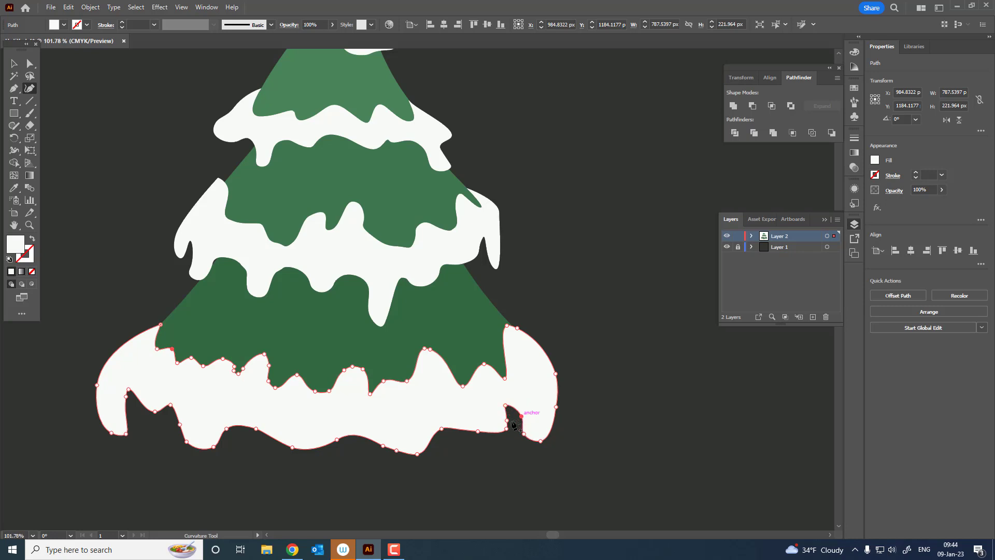
- Draw a first curved snow patch on the middle of the green tier
key("z")
left_click_drag(477, 413, 373, 365)
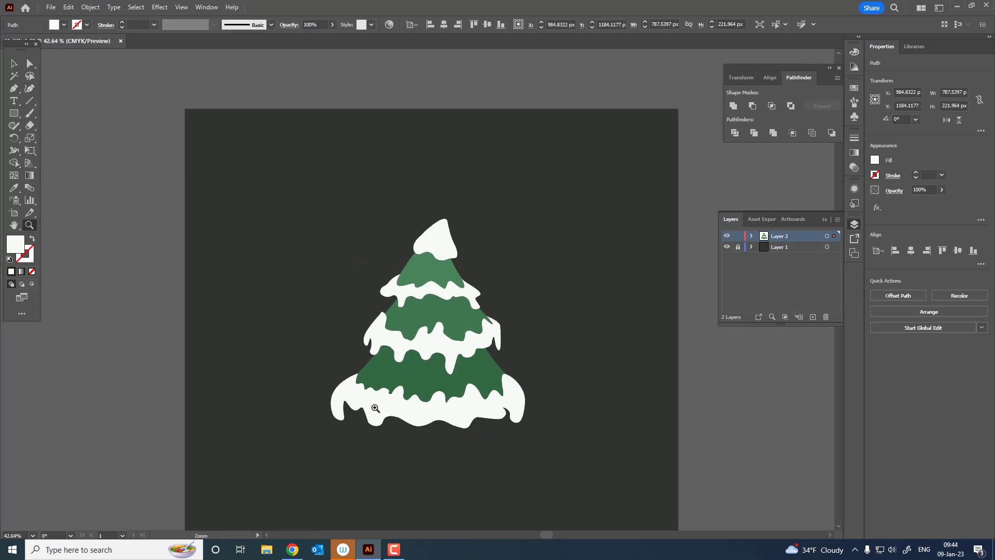
key("ctrl+shift+a")
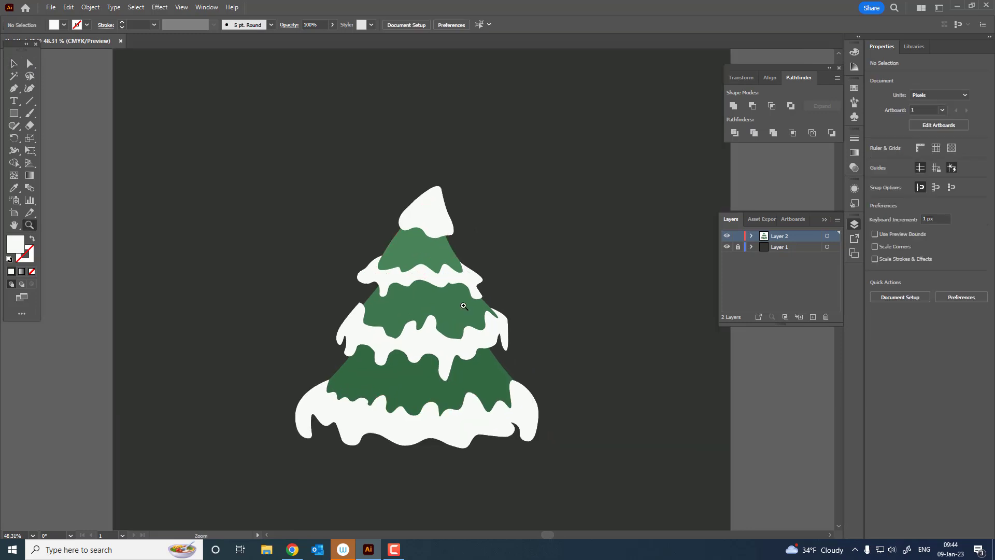
left_click_drag(436, 278, 543, 373)
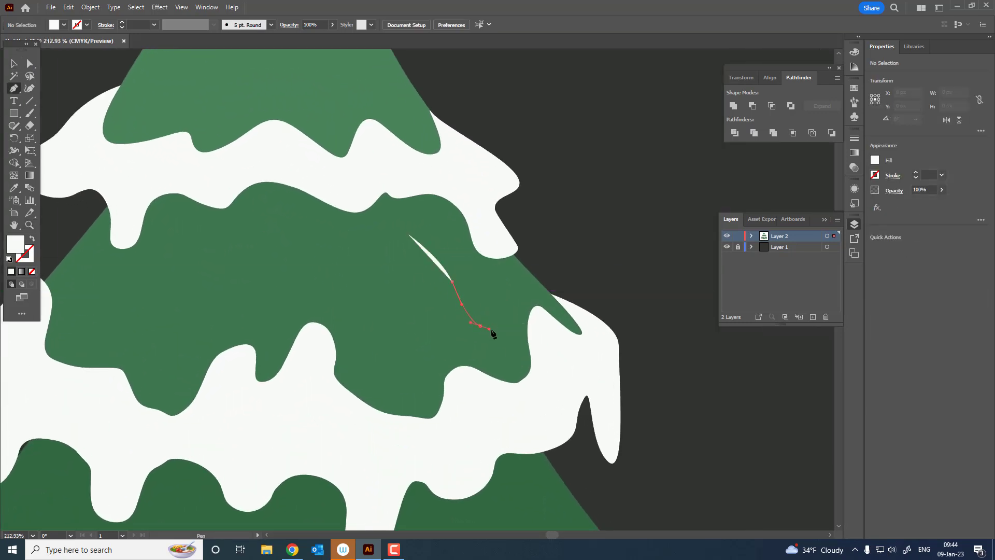
left_click(498, 350)
left_click(425, 336, "ctrl")
left_click(397, 340)
left_click(382, 379)
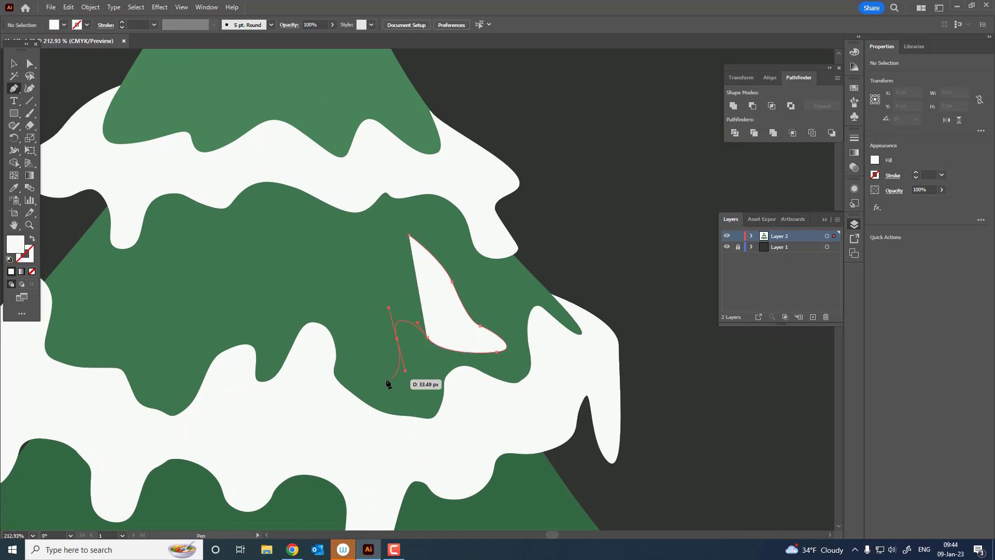
left_click(361, 302)
left_click(378, 293)
left_click(383, 281)
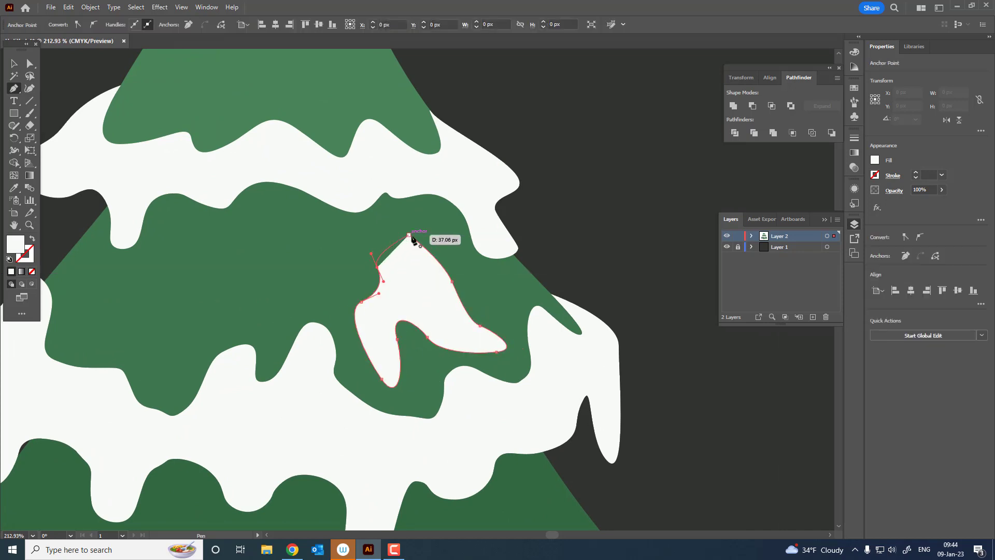
left_click(409, 236)
- Draw a second snow patch low on the tree's right side
left_click(438, 261, "ctrl")
left_click(289, 294, "ctrl+alt")
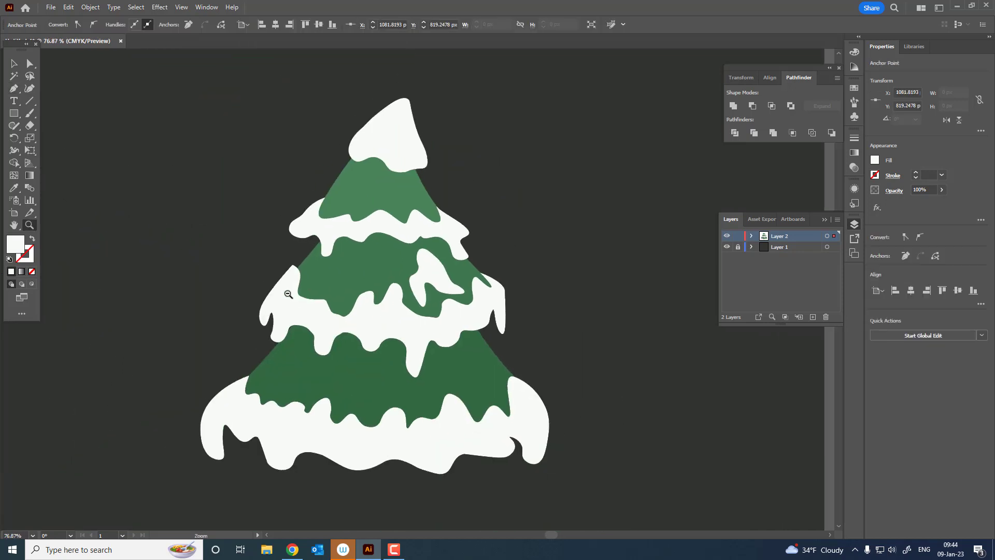
left_click(543, 427)
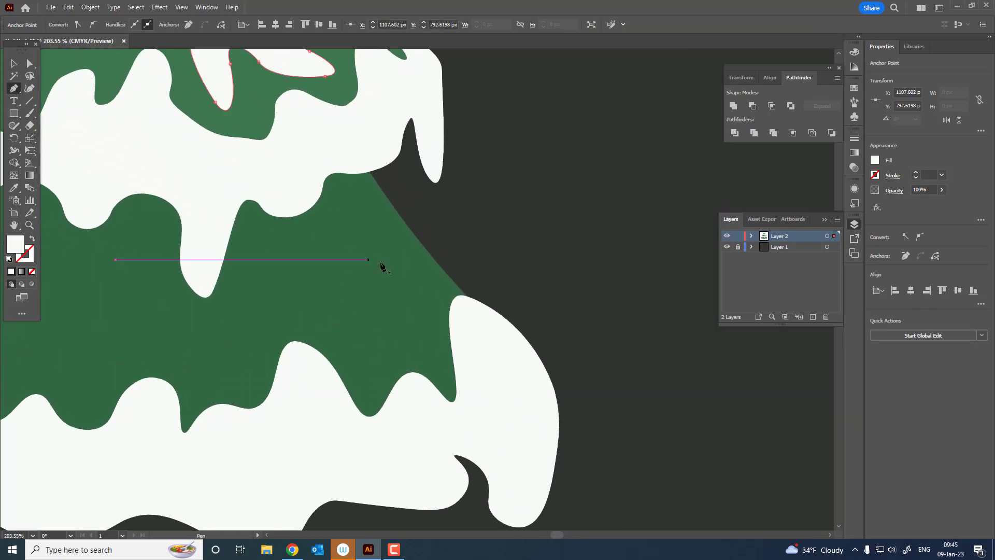
left_click(424, 314, "ctrl")
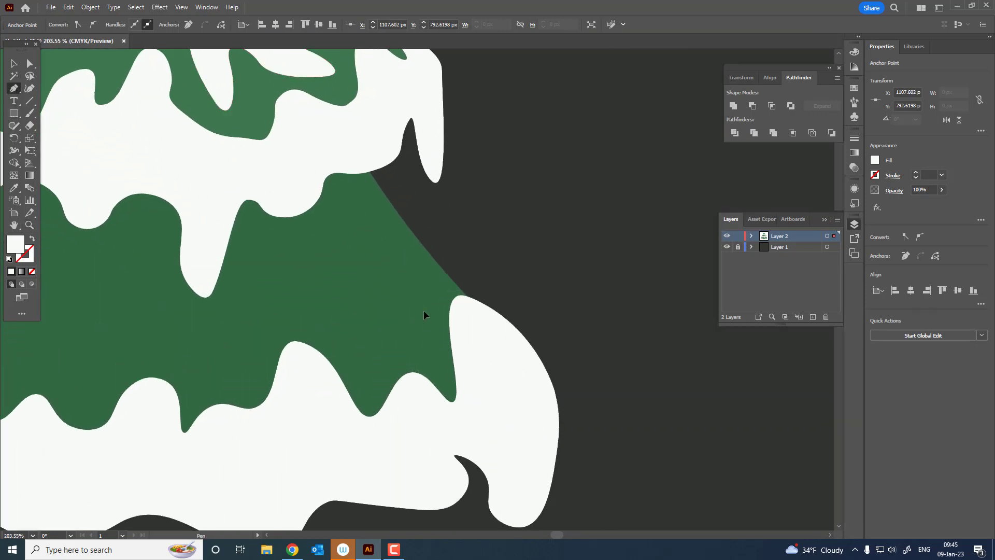
left_click(388, 312)
left_click(377, 327)
left_click(339, 311)
left_click(331, 284)
left_click_drag(334, 252, 391, 240)
mouse_move(407, 310)
left_mouse_down()
mouse_move(245, 326)
mouse_move(490, 372)
mouse_move(404, 261)
mouse_move(356, 280)
mouse_move(379, 298)
left_mouse_up()
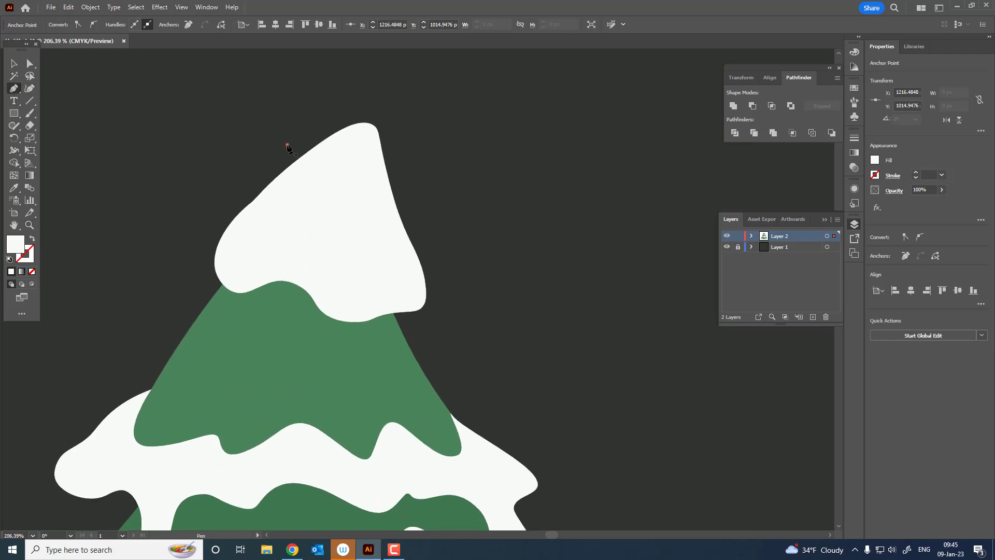
- Pen-draw a closed scalloped shape across the lower half of the top snow cap
left_click_drag(270, 223, 378, 267)
left_click_drag(382, 229, 392, 252)
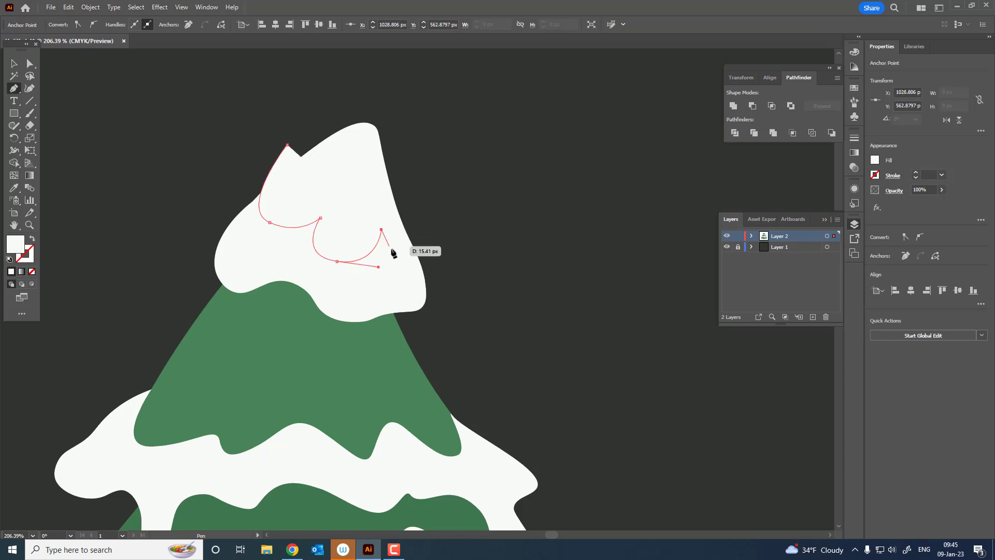
left_click(459, 226)
left_click_drag(391, 344, 307, 348)
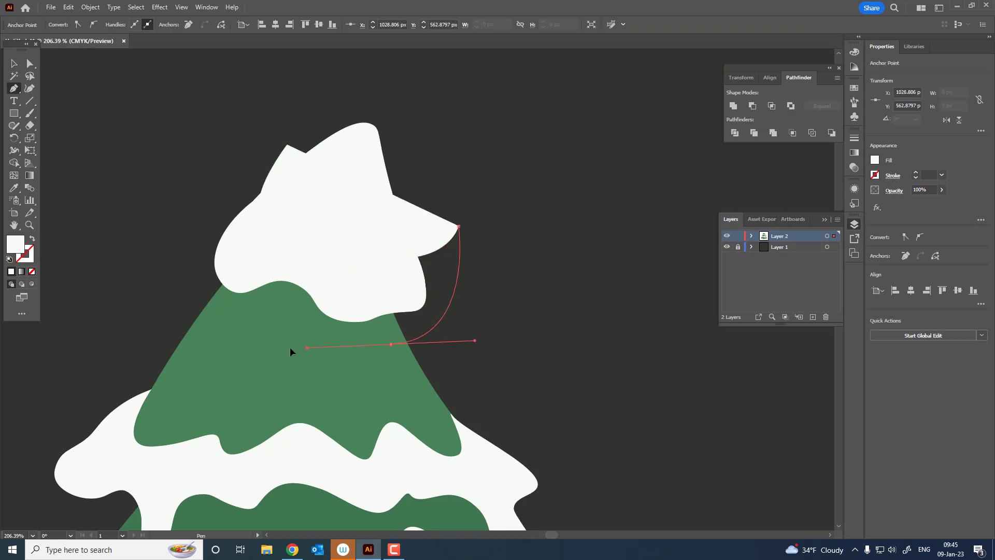
left_click_drag(150, 249, 225, 164)
left_click(287, 145)
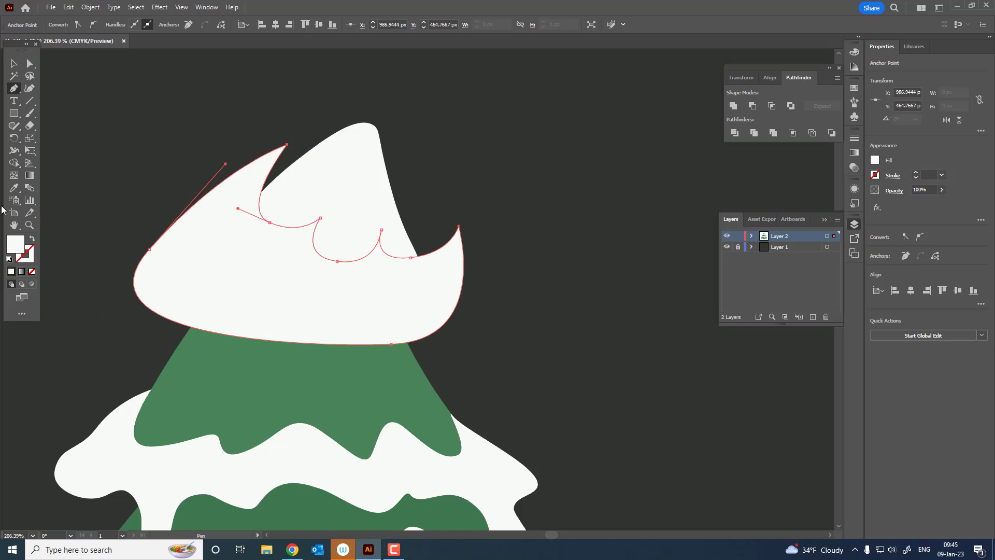
- Set the shape's fill to pale blue in the Color Picker
double_click(17, 248)
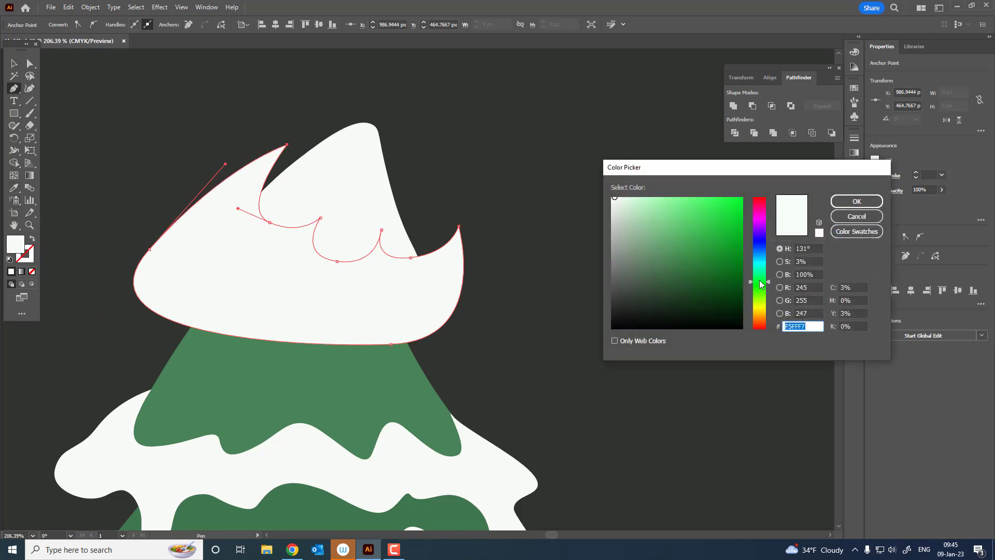
left_click_drag(761, 280, 761, 257)
left_click_drag(618, 201, 627, 212)
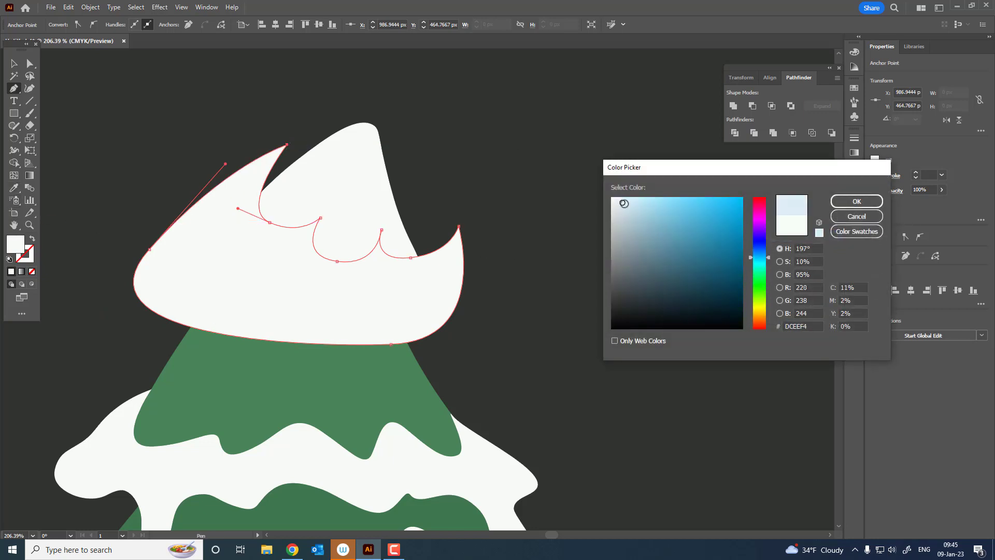
left_click(857, 202)
- Divide the blue shape with the snow cap and delete the outer blue piece
key("v")
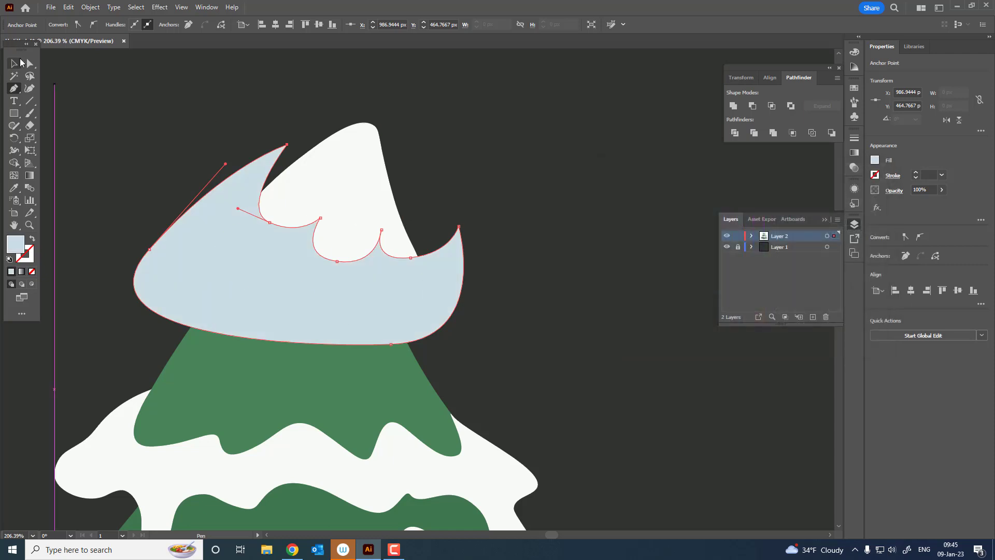
left_click(377, 206, "shift")
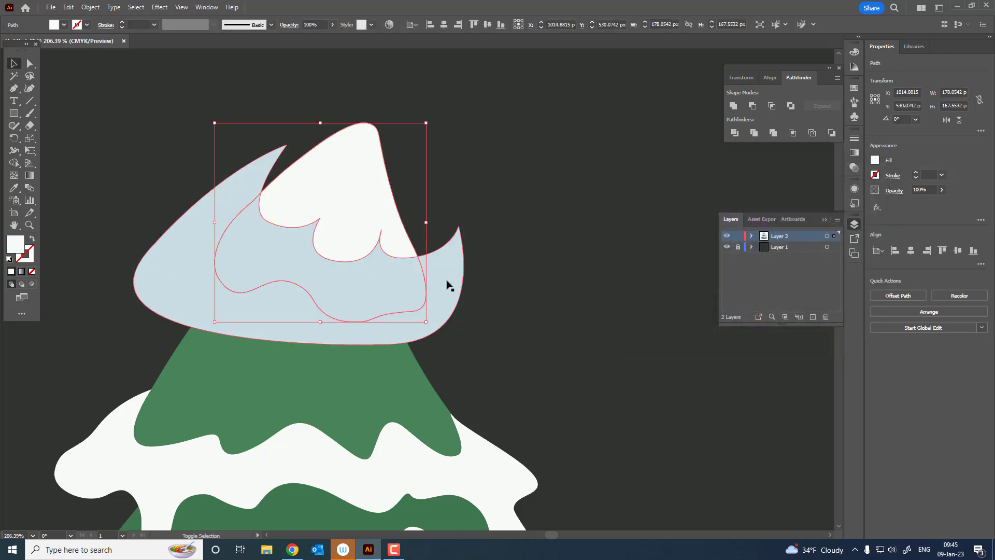
left_click(738, 134)
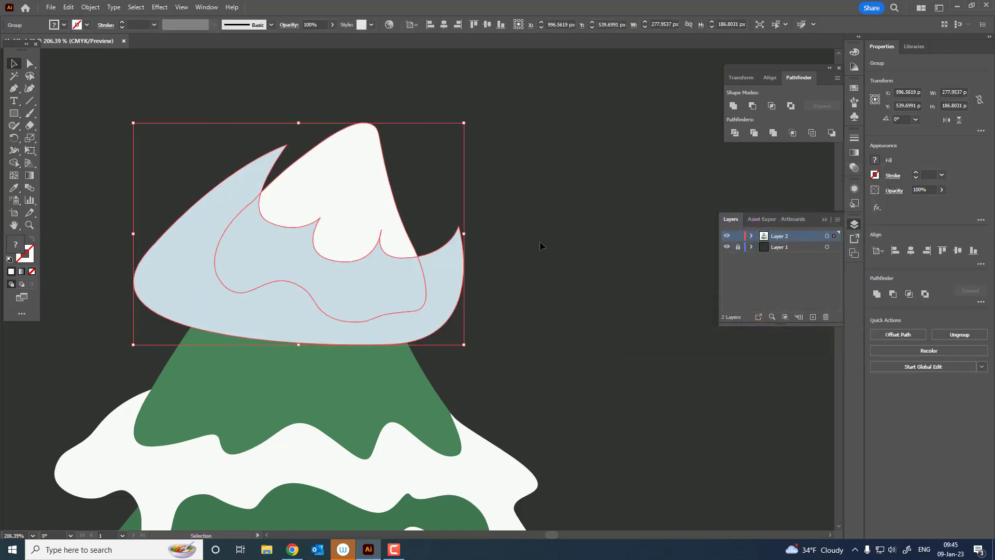
double_click(452, 289)
key("Delete")
double_click(556, 301)
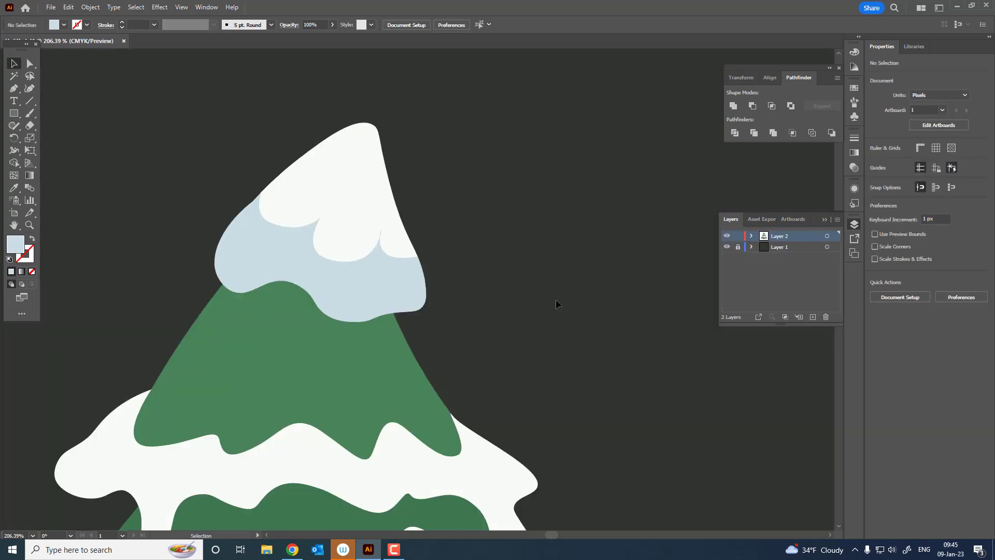
key("z")
left_click_drag(451, 344, 113, 173)
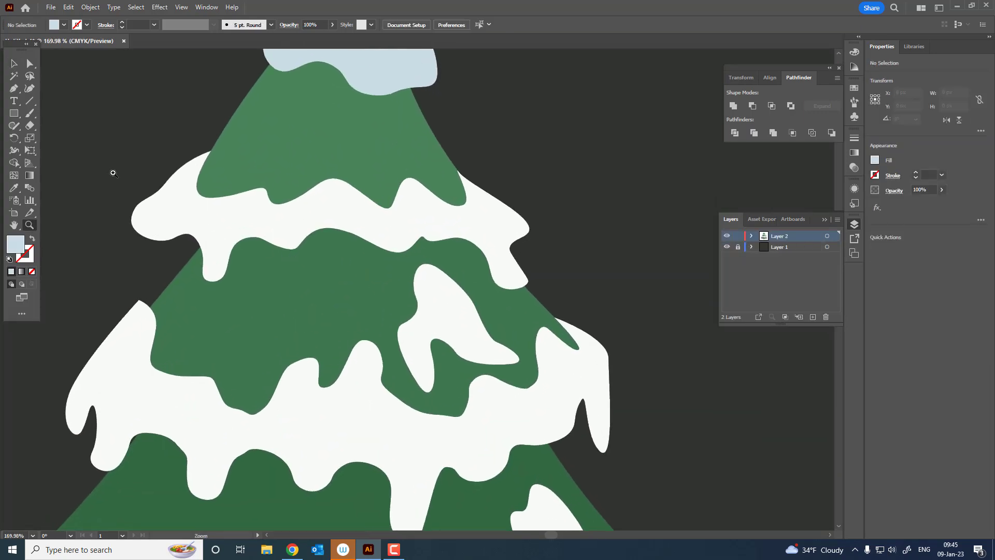
- Trace a Pen outline along the upper snow band's scalloped lower edge and drip
left_click(211, 151)
left_click_drag(199, 210, 216, 221)
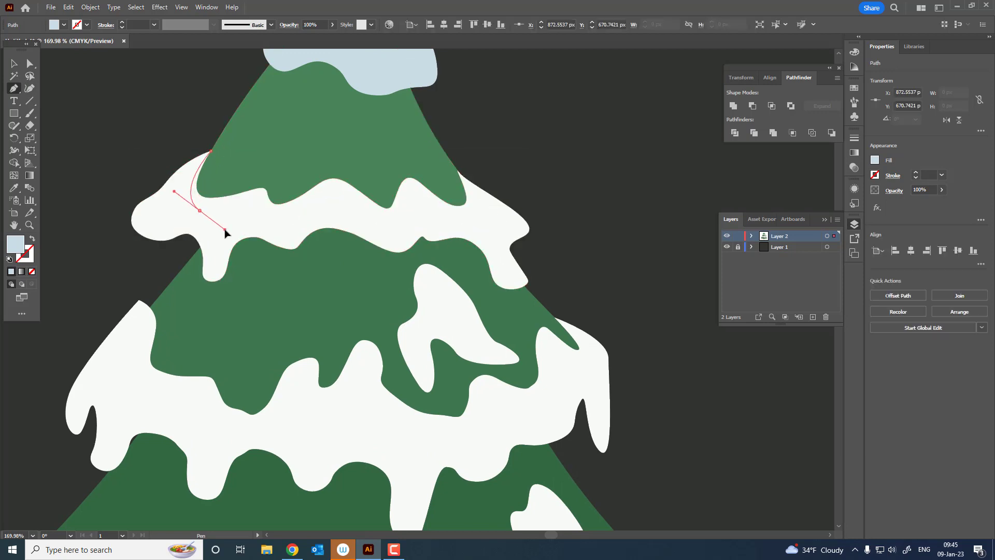
left_click(251, 210)
left_click_drag(279, 226, 316, 226)
left_click(324, 209)
left_click_drag(391, 231, 467, 216)
left_click(413, 213)
left_click(467, 211)
left_click_drag(493, 249, 508, 242)
mouse_move(486, 207)
left_mouse_down()
mouse_move(545, 214)
mouse_move(561, 245)
left_mouse_up()
- Close the shading outline by sweeping it under the band back to its start
mouse_move(498, 308)
left_mouse_down()
mouse_move(409, 261)
mouse_move(362, 290)
left_mouse_up()
left_click_drag(252, 288, 236, 271)
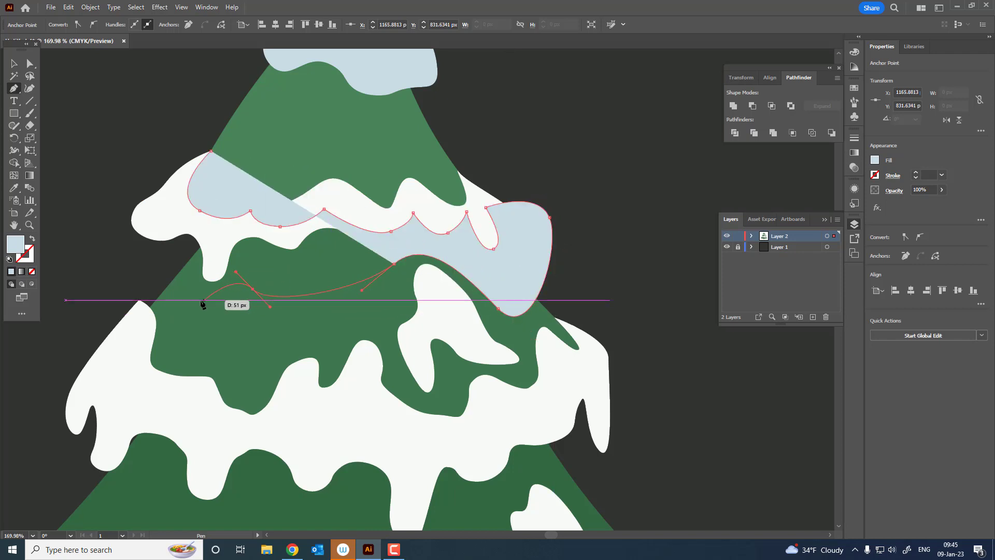
left_click_drag(199, 299, 120, 258)
left_click_drag(91, 189, 108, 171)
left_click(211, 151)
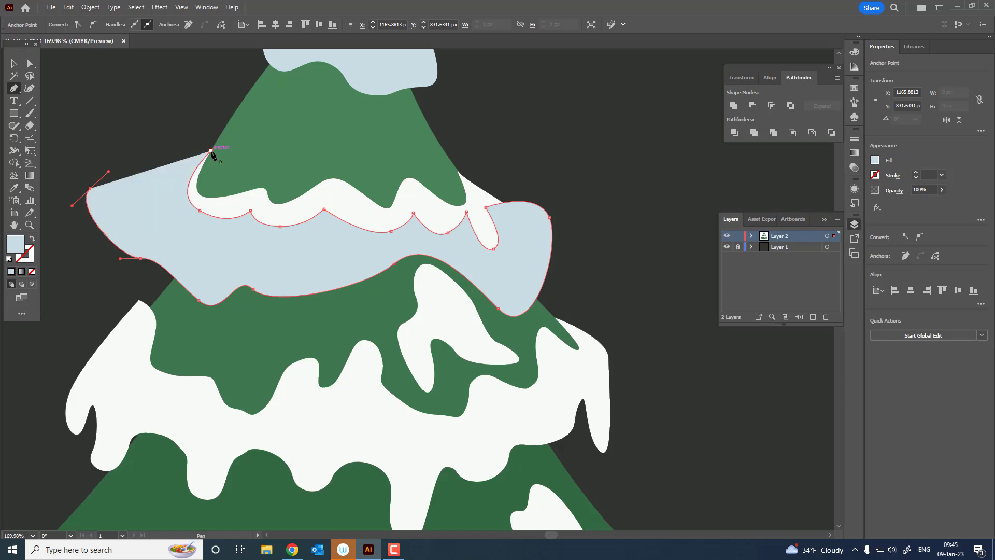
- Divide the blue shape with the snow band and remove the piece outside the snow
key("v")
left_click(352, 164)
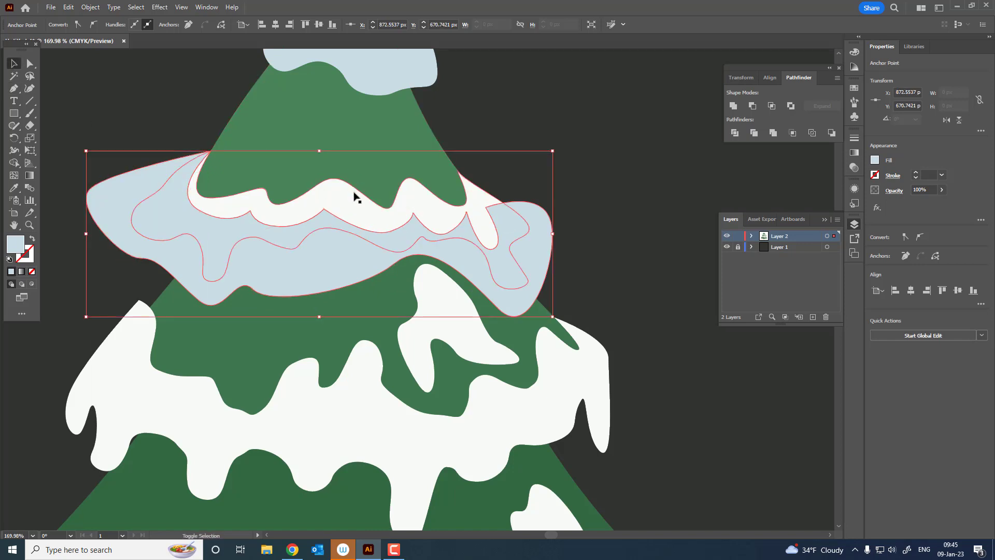
left_click(734, 133)
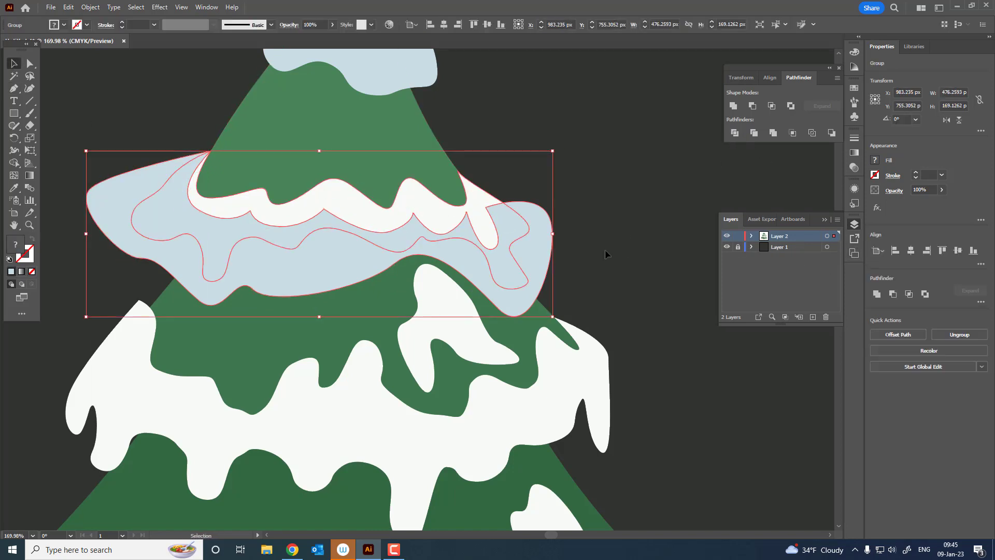
double_click(546, 244)
left_click(642, 260)
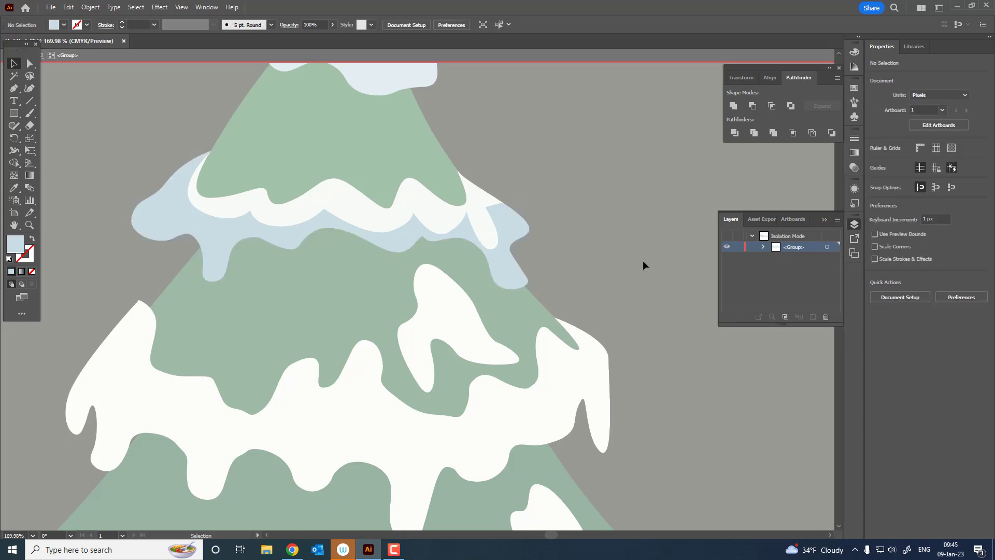
double_click(643, 261)
left_click_drag(598, 270, 449, 355)
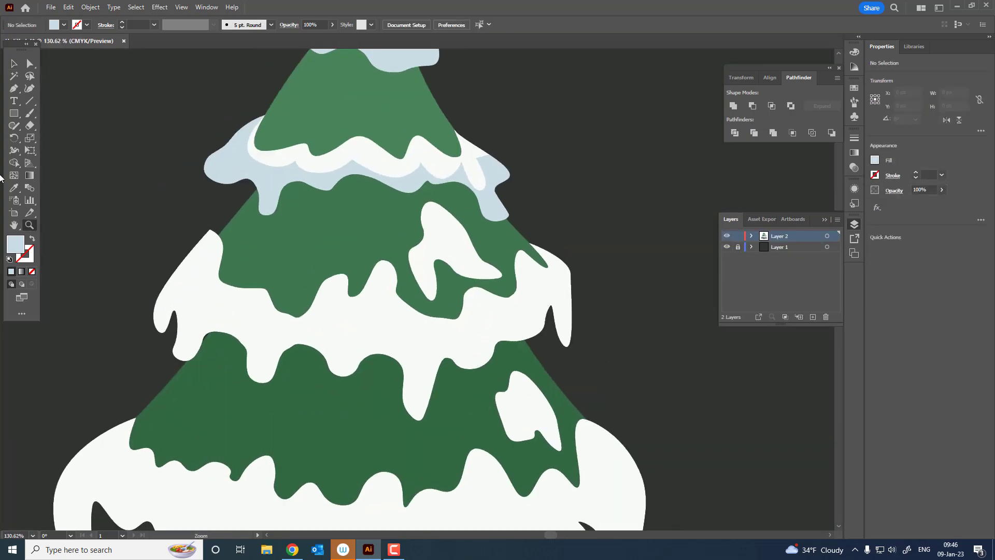
- Trace a Pen outline along the middle snow band's scalloped lower edge
left_click(16, 88)
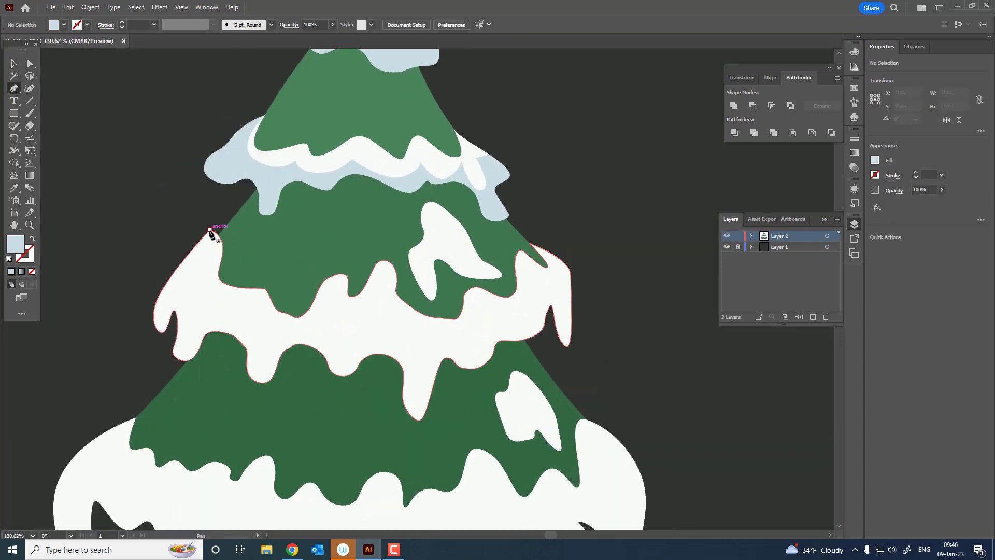
left_click(211, 228)
left_click_drag(171, 299, 190, 290)
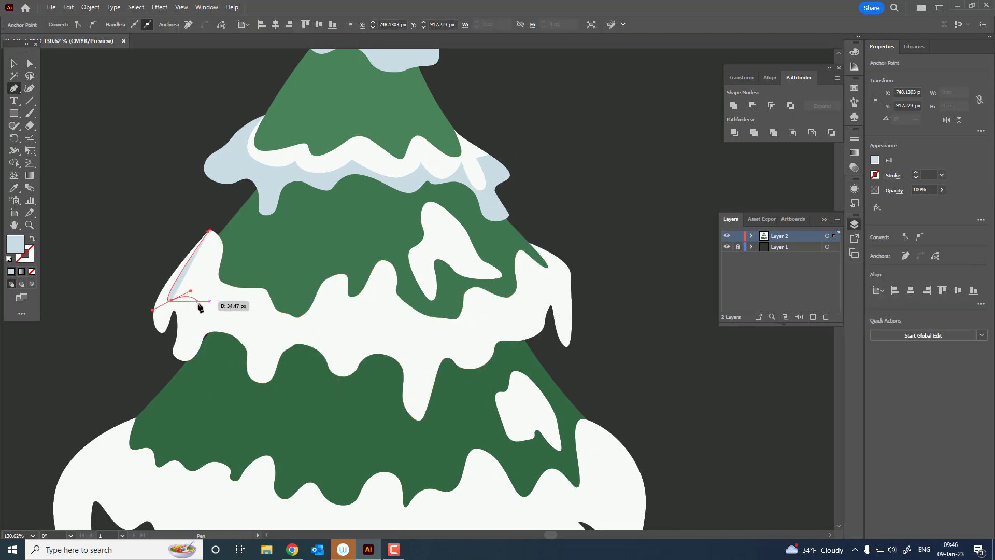
left_click(237, 321)
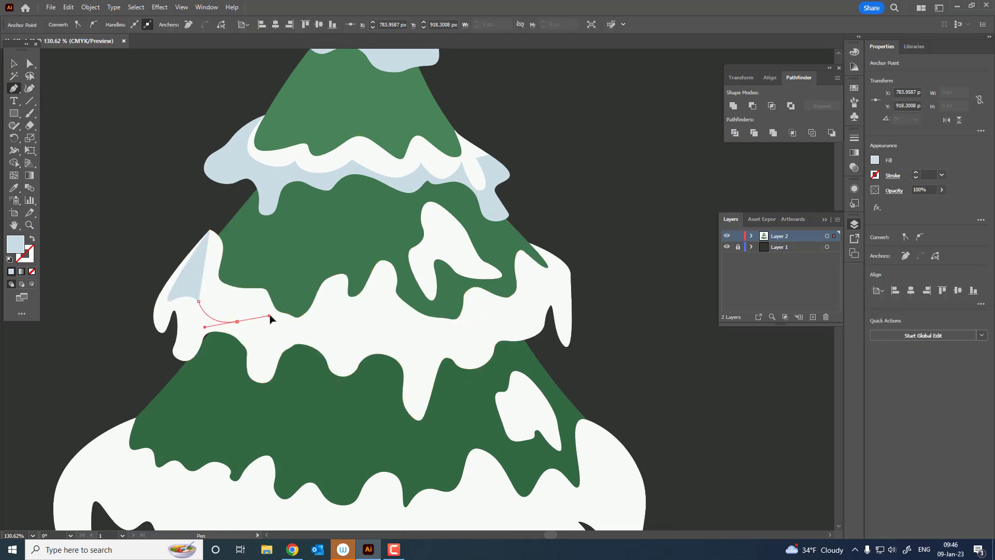
left_click_drag(292, 335, 335, 330)
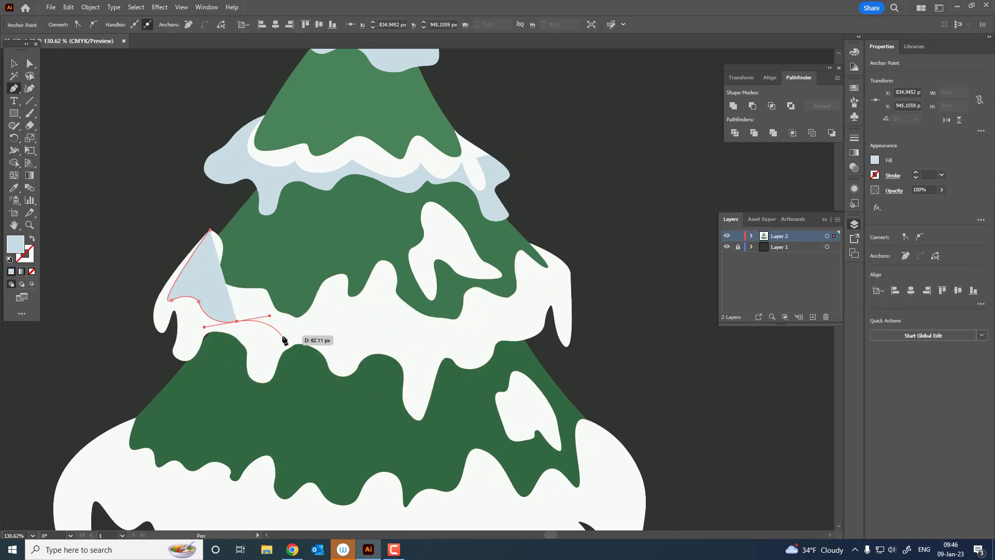
left_click(333, 321)
left_click(361, 342)
left_click_drag(394, 325, 394, 339)
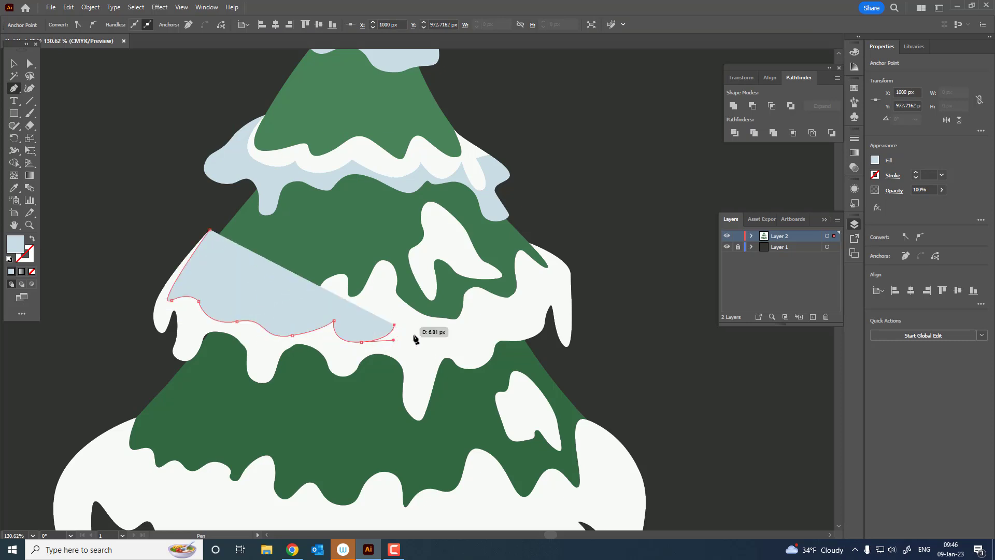
left_click(476, 323)
left_click_drag(519, 316, 559, 268)
left_click(529, 288)
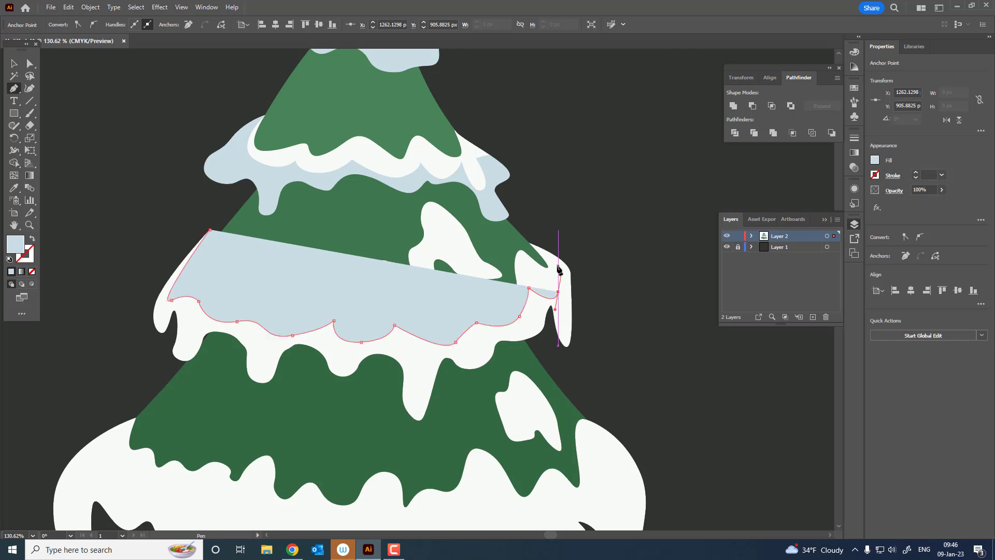
- Close the shading outline below the band and around its left lobe
mouse_move(589, 324)
left_mouse_down()
mouse_move(582, 356)
mouse_move(473, 394)
mouse_move(426, 440)
mouse_move(348, 409)
left_mouse_up()
left_click(305, 396)
left_click(243, 415)
left_click_drag(208, 414, 110, 327)
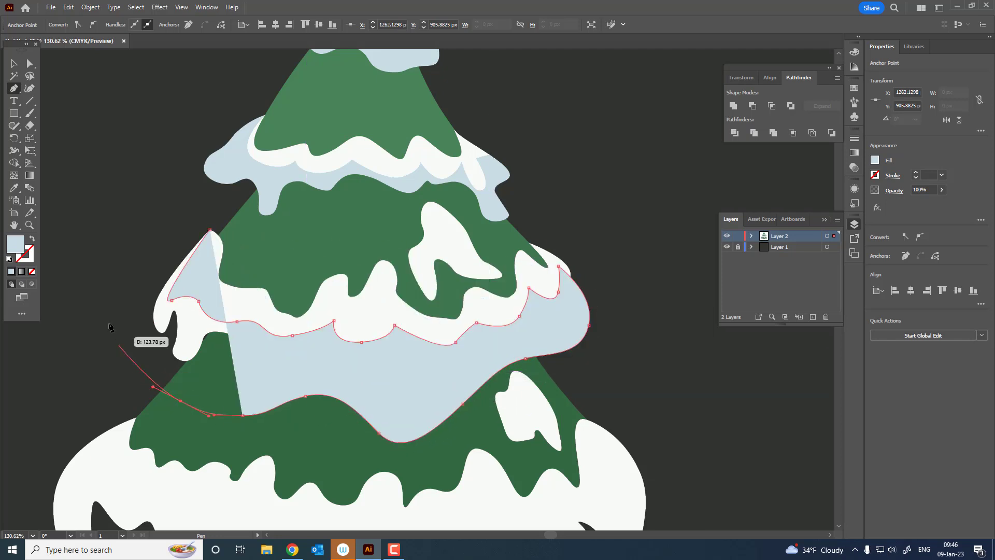
left_click_drag(109, 287, 154, 230)
left_click(209, 229)
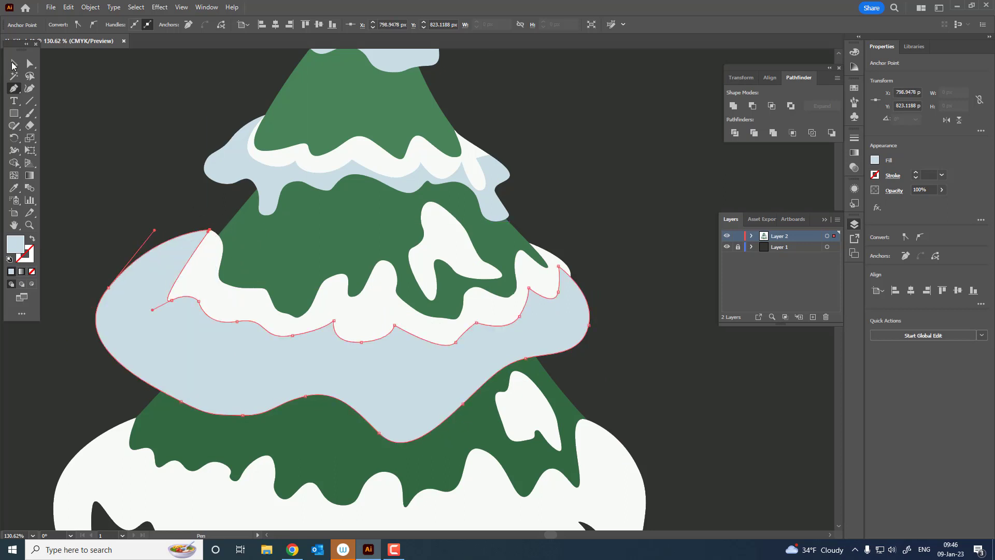
- Divide the blue shape with the middle snow band and delete the excess blue piece
left_click(14, 63)
left_click(363, 315, "shift")
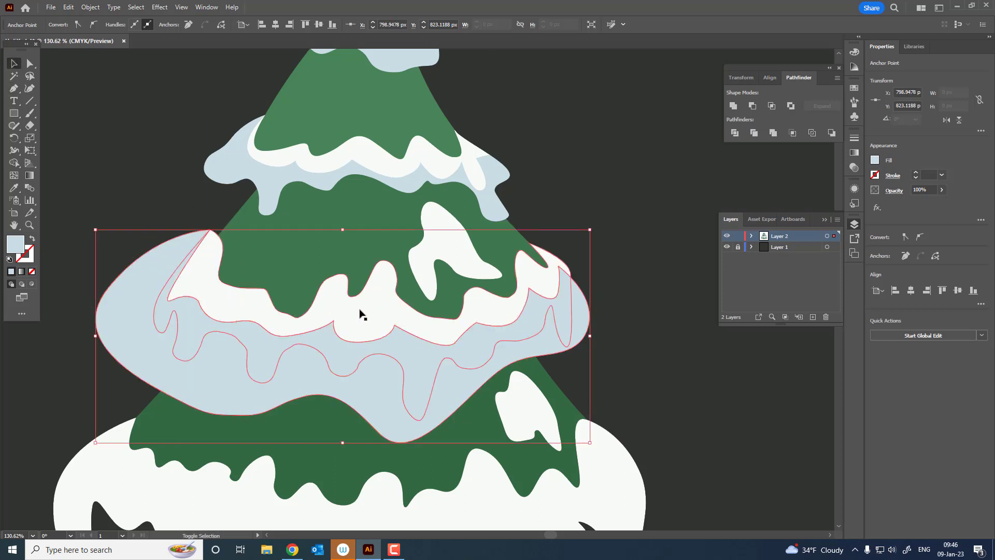
left_click(735, 134)
double_click(573, 320)
left_click(583, 317)
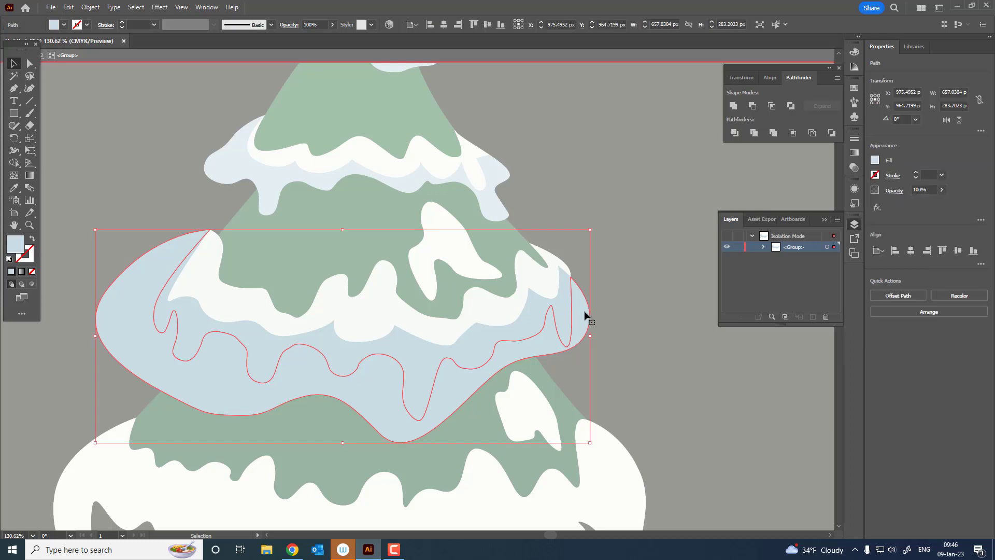
key("Delete")
double_click(657, 335)
key("z")
left_click_drag(642, 337, 493, 417)
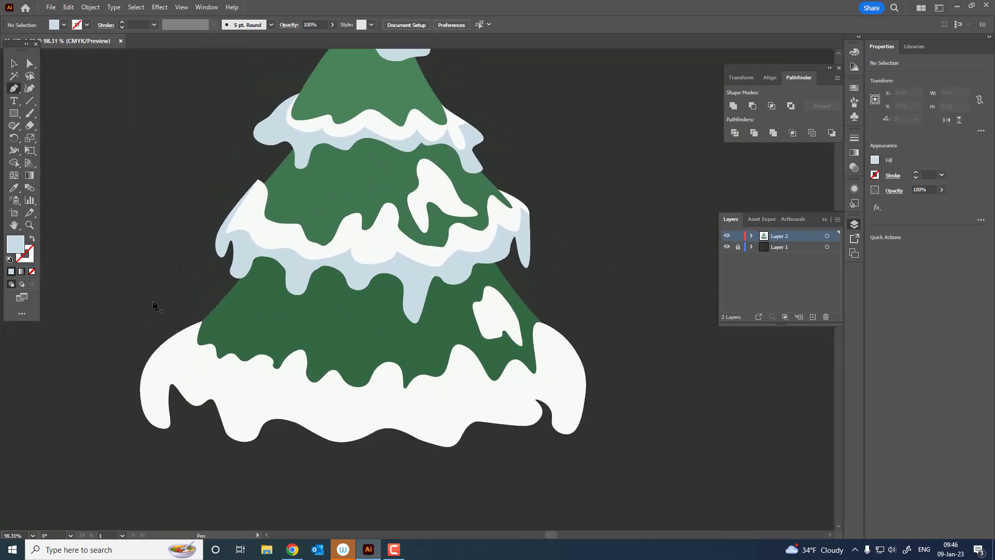
- Start a Pen outline tracing the bottom snow band's wavy lower edge
left_click(171, 332)
left_click(167, 359)
left_click(194, 377)
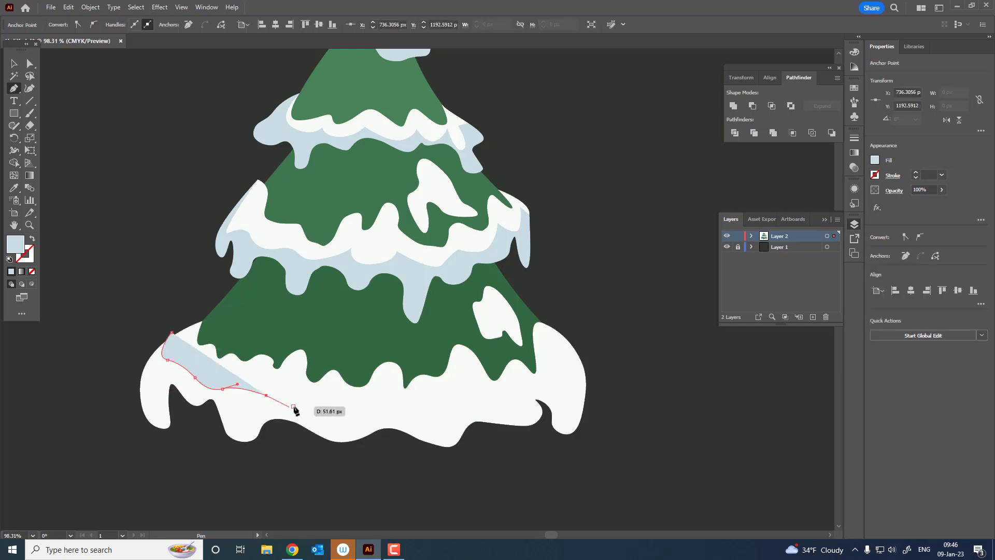
left_click_drag(297, 407, 310, 395)
left_click(345, 410)
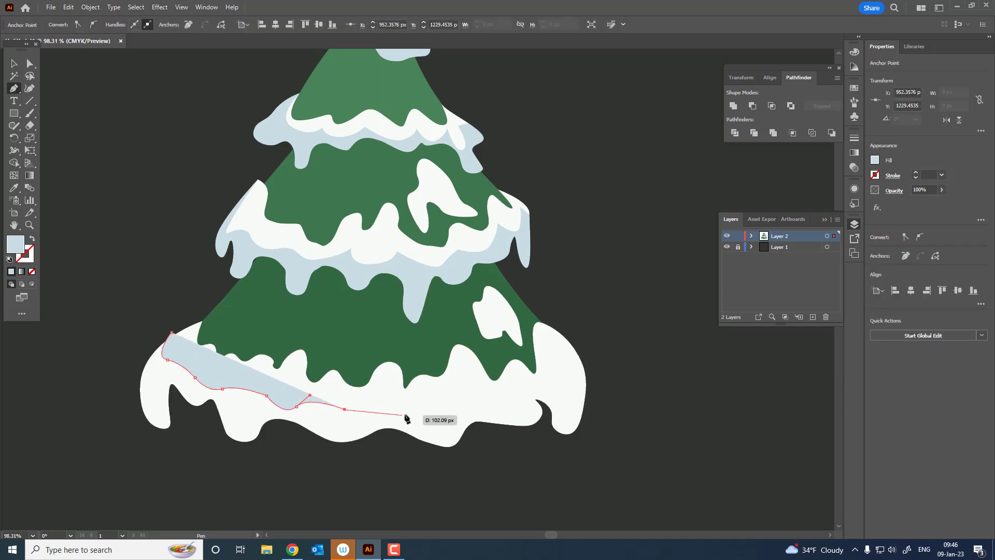
mouse_move(404, 415)
left_mouse_down()
mouse_move(426, 399)
mouse_move(457, 400)
mouse_move(483, 429)
left_mouse_up()
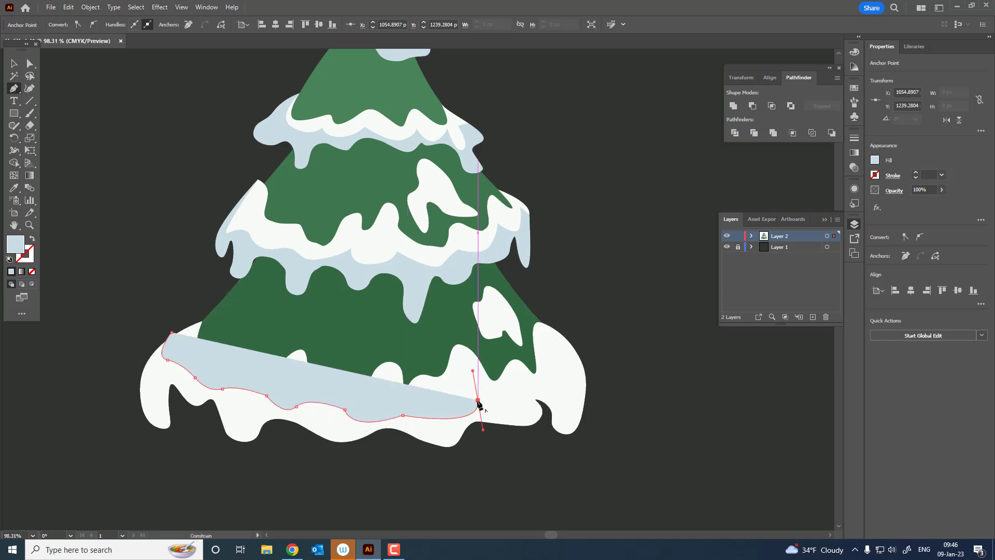
- Carry the outline around the right drip and below the base, closing it
left_click_drag(543, 389, 554, 370)
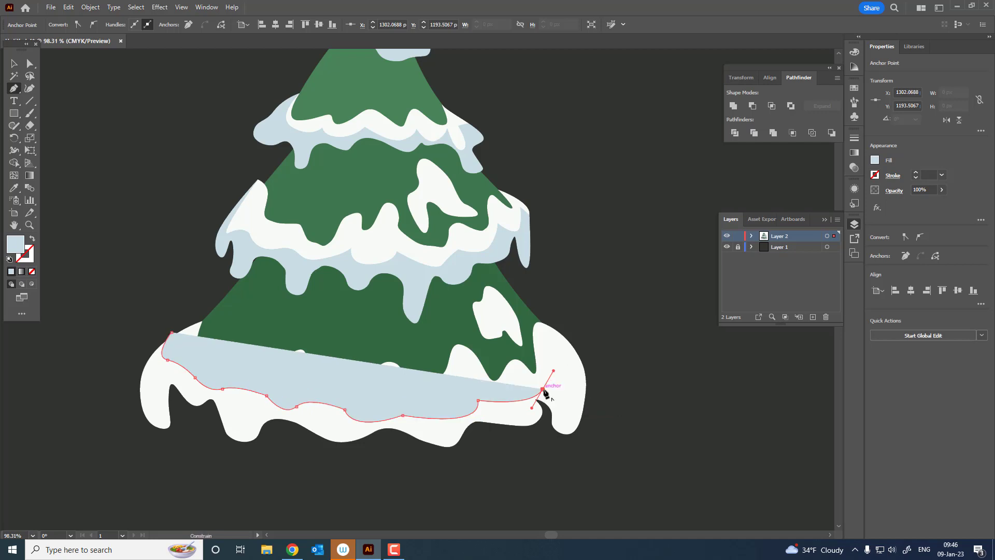
left_click(558, 352)
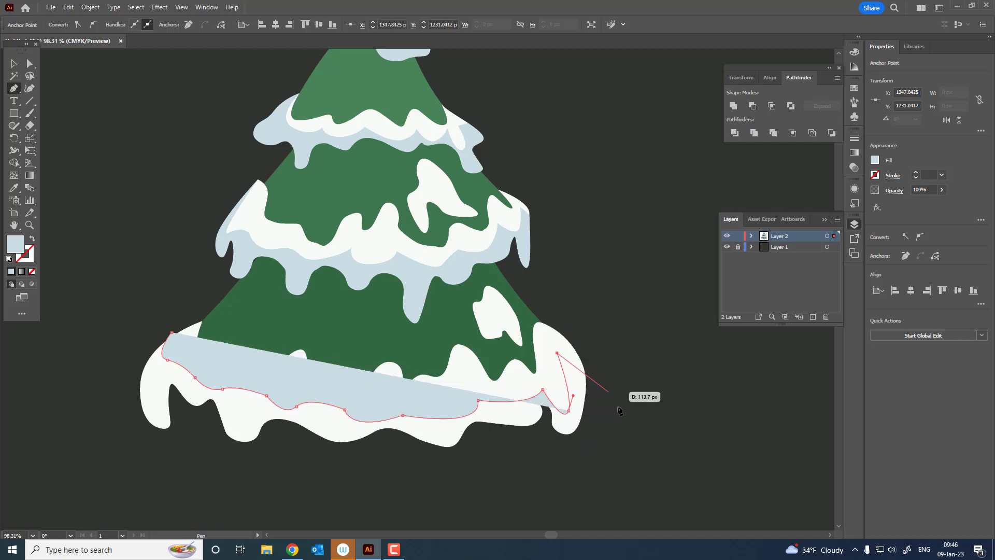
left_click_drag(611, 430, 585, 482)
left_click_drag(167, 459, 66, 353)
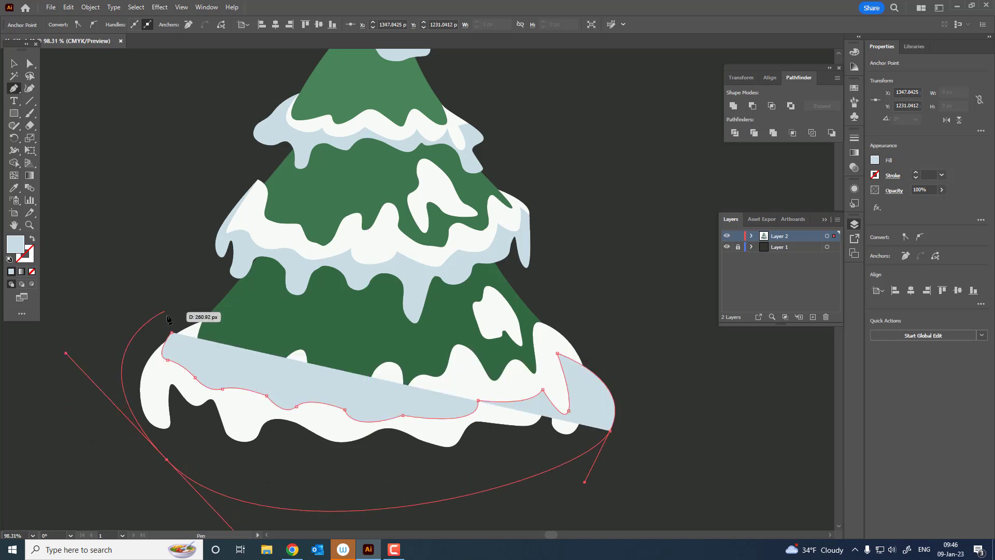
left_click(171, 332)
left_click_drag(173, 335, 171, 333)
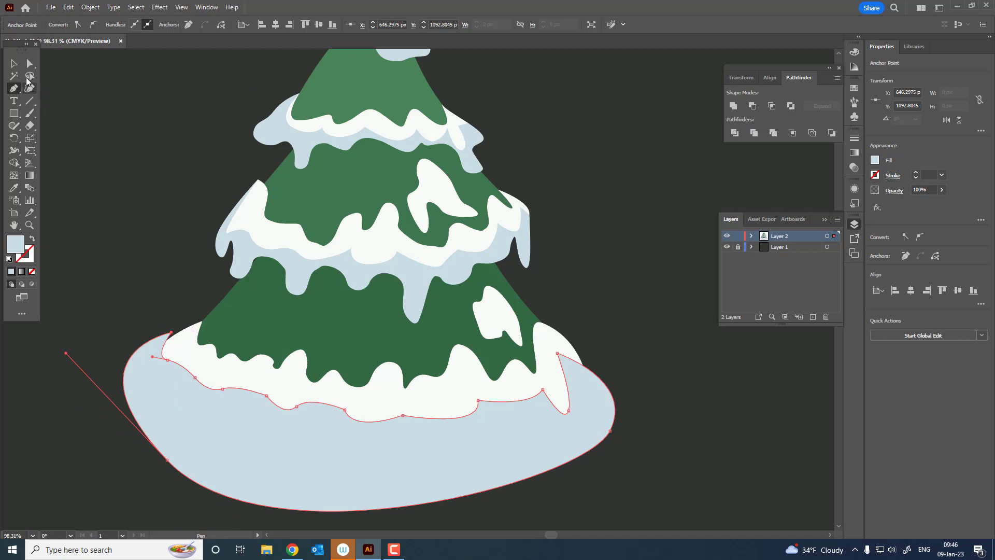
- Select the blue shape with the base snow and delete the excess blue piece
key("v")
left_click(403, 389, "shift")
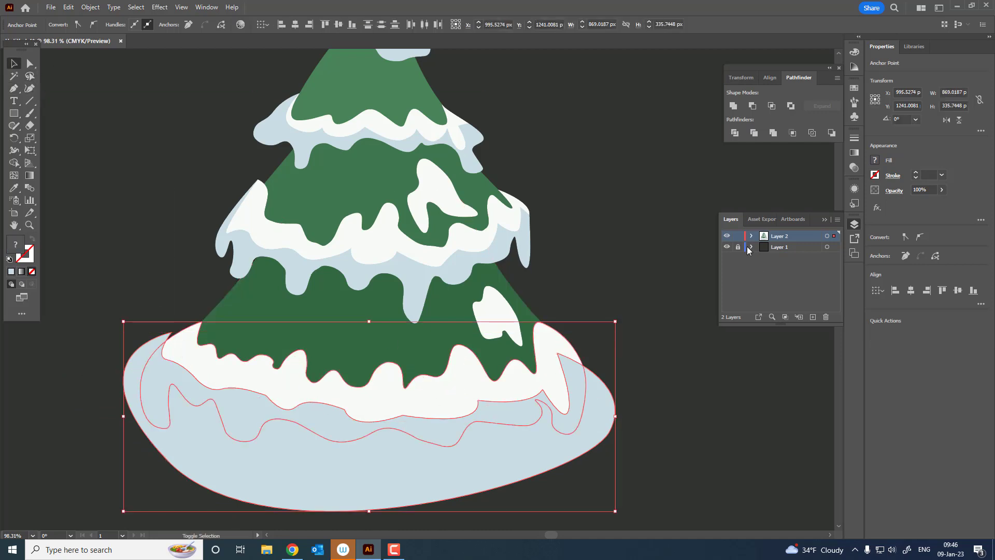
double_click(590, 443)
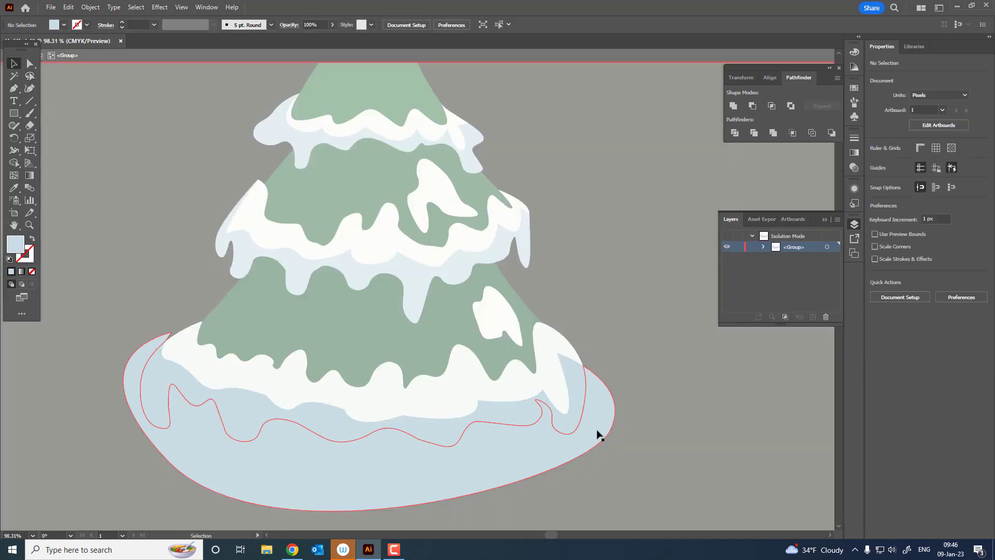
key("Delete")
- Exit the group and zoom in on a white snow patch on the middle tier
double_click(625, 378)
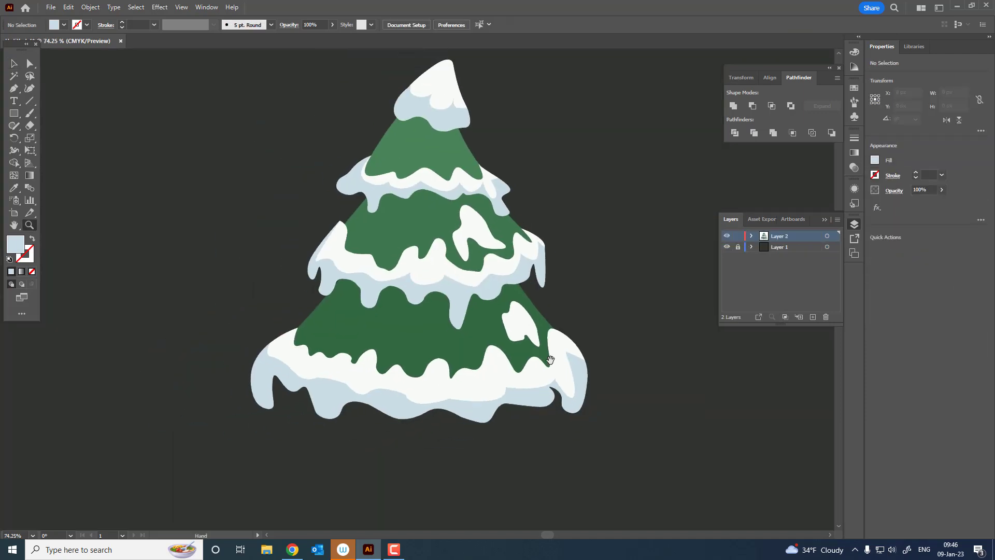
key("z")
left_click(685, 464)
left_click(417, 342)
left_click(278, 304)
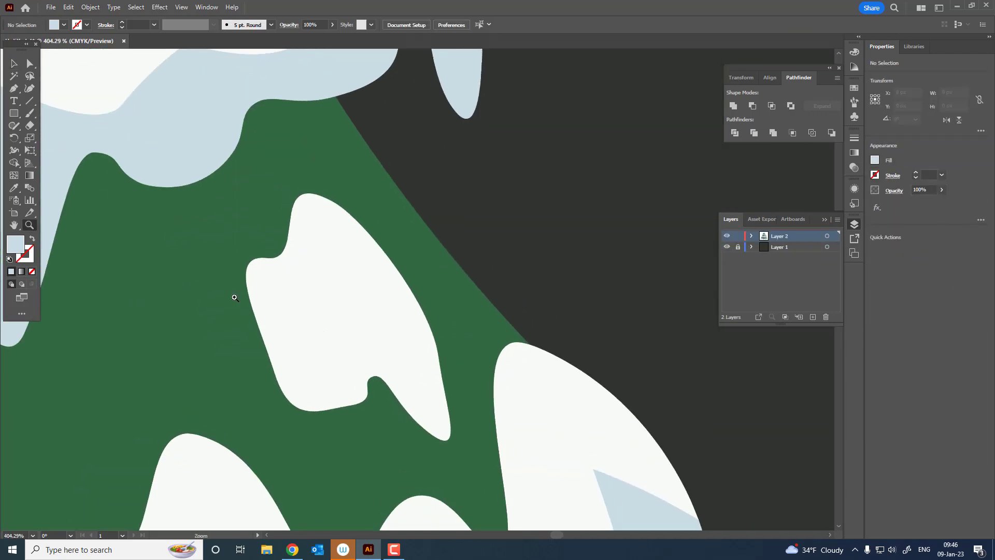
- Pen-draw a closed outline across the lower side of the snow patch
left_click(14, 88)
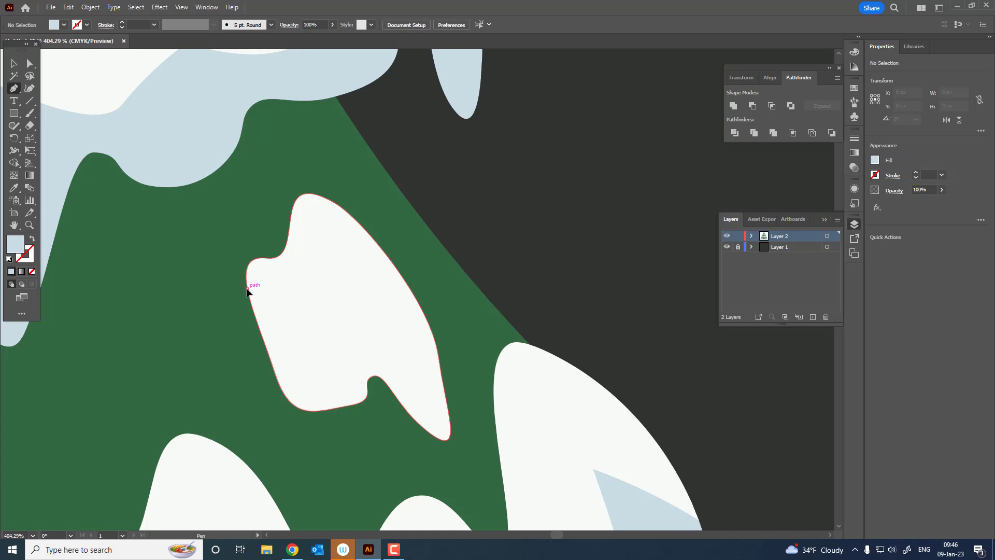
left_click(247, 289)
left_click_drag(324, 371, 434, 380)
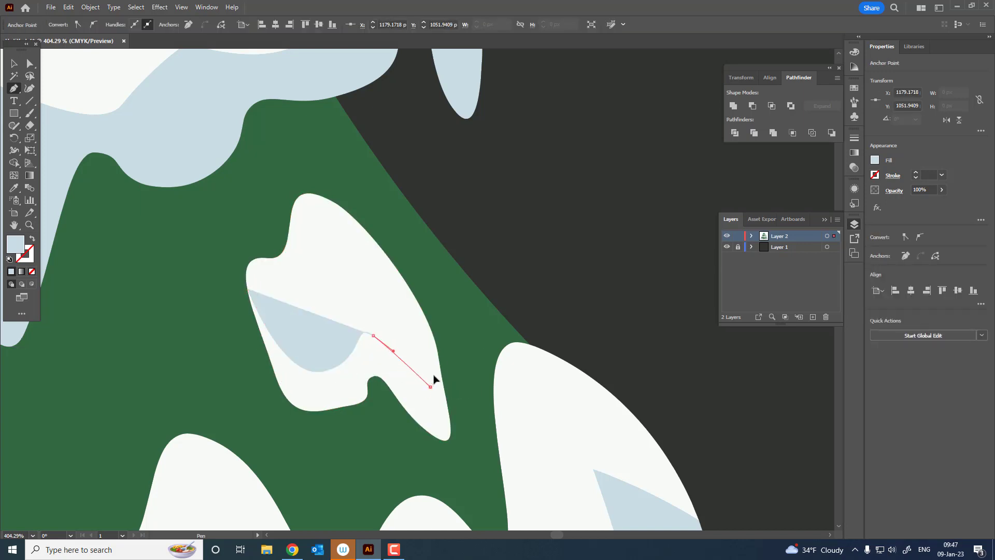
left_click(396, 268)
left_click_drag(463, 346, 465, 397)
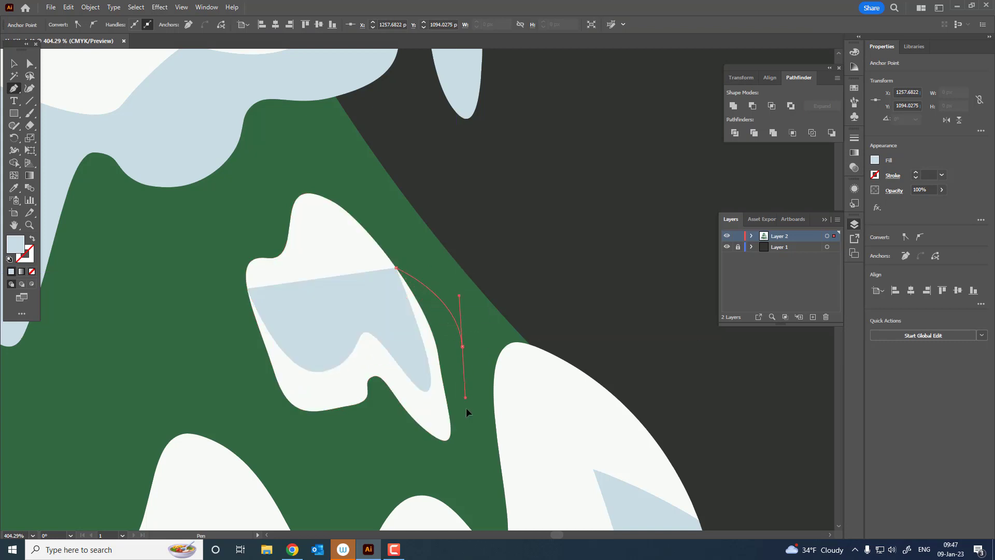
left_click_drag(432, 461, 361, 450)
left_click_drag(205, 320, 227, 258)
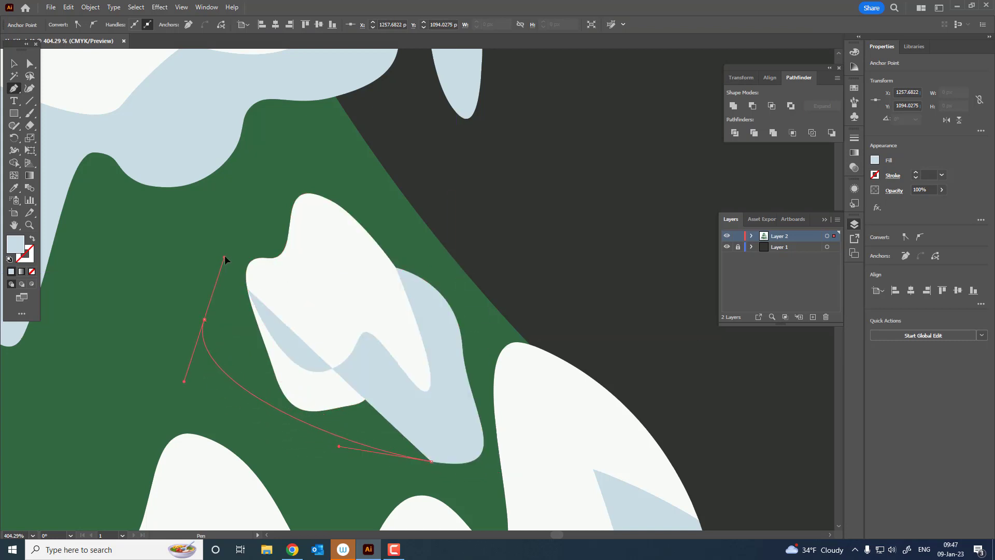
- Divide the snow patch along the outline with Pathfinder, then clear the selection
left_click(14, 63)
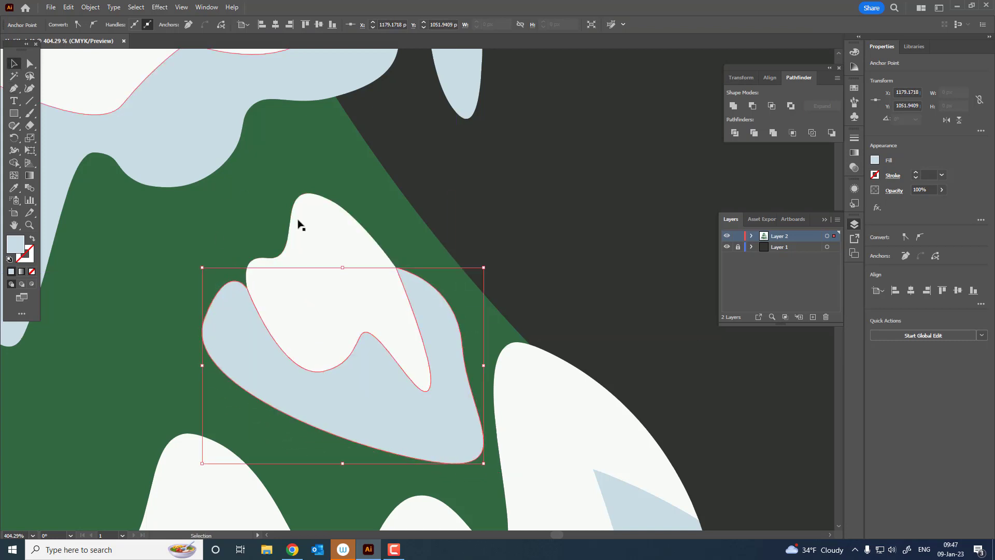
left_click(298, 222, "shift")
left_click(734, 134)
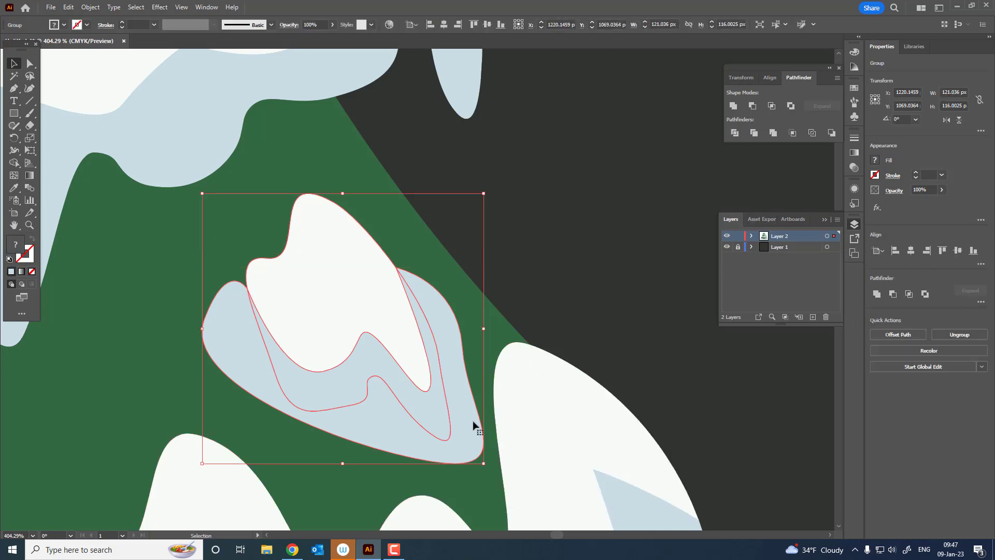
double_click(466, 430)
left_click(515, 424)
key("Escape")
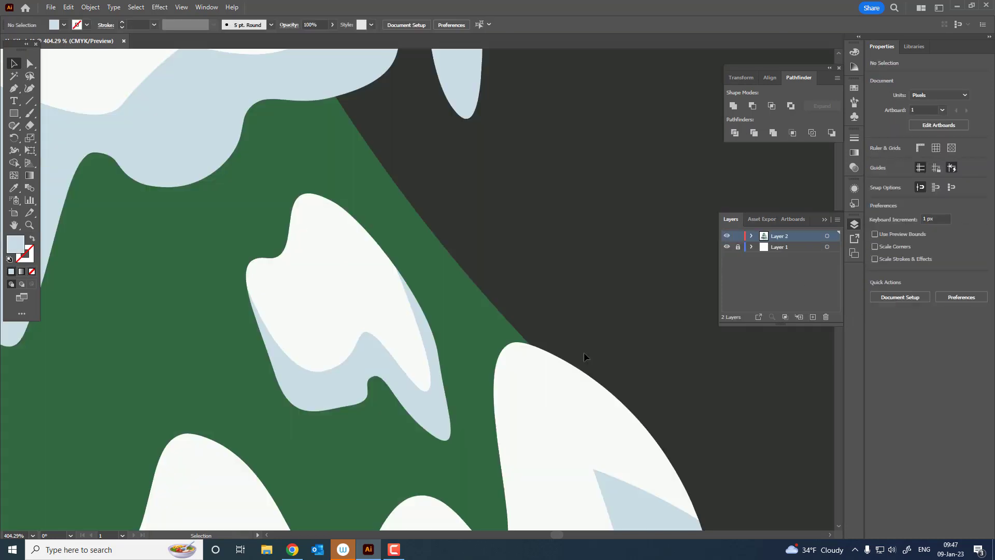
key("z")
left_click(460, 331, "alt")
- Pen-draw a shading outline around the second snow patch's inner bend and right tip
scroll(460, 332, "down", 3)
scroll(363, 311, "up", 2)
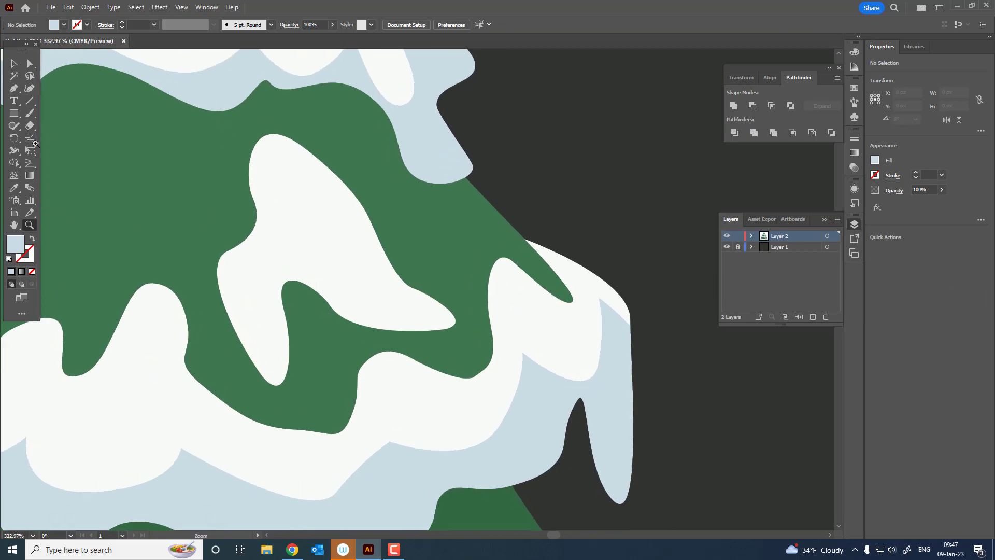
left_click(218, 278)
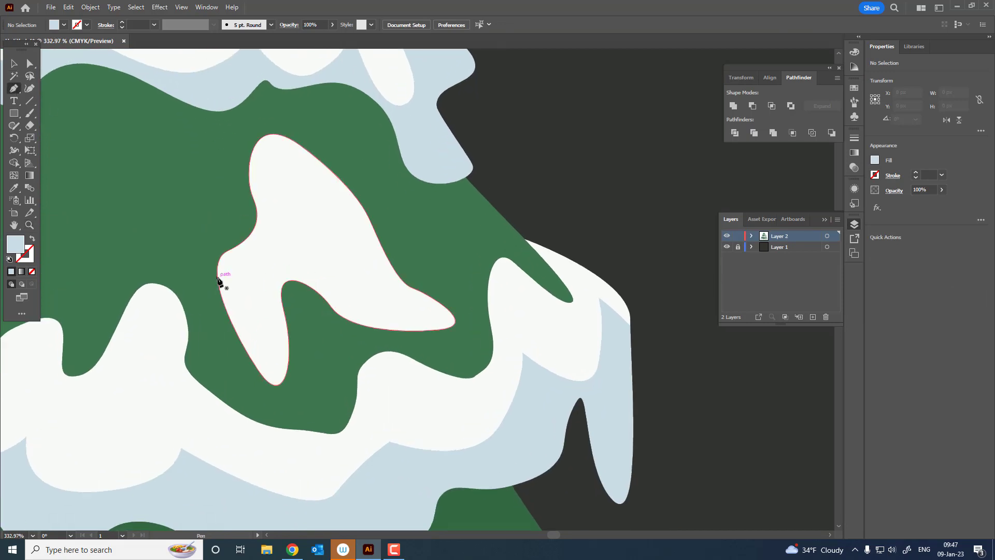
left_click(268, 346)
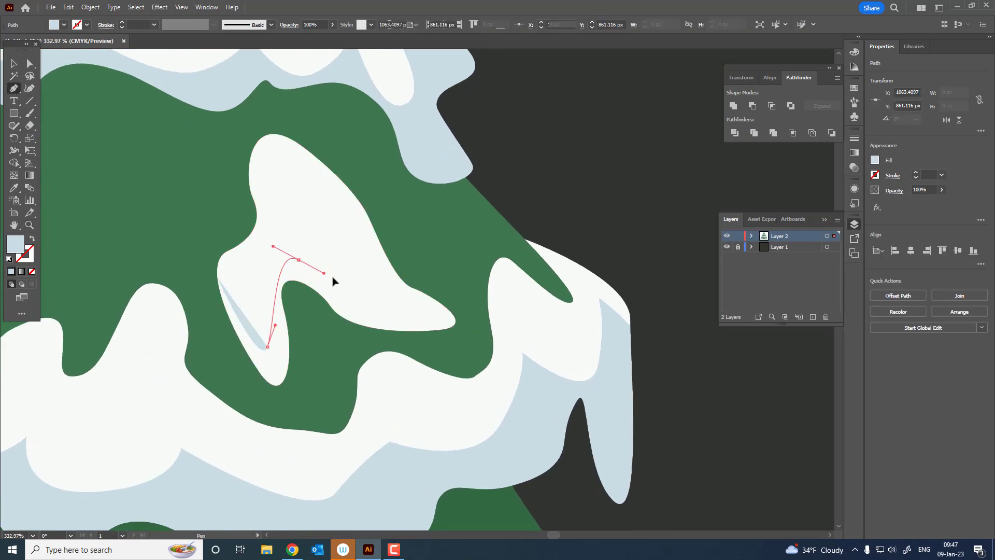
mouse_move(299, 260)
left_mouse_down()
mouse_move(341, 285)
mouse_move(374, 281)
mouse_move(382, 315)
left_mouse_up()
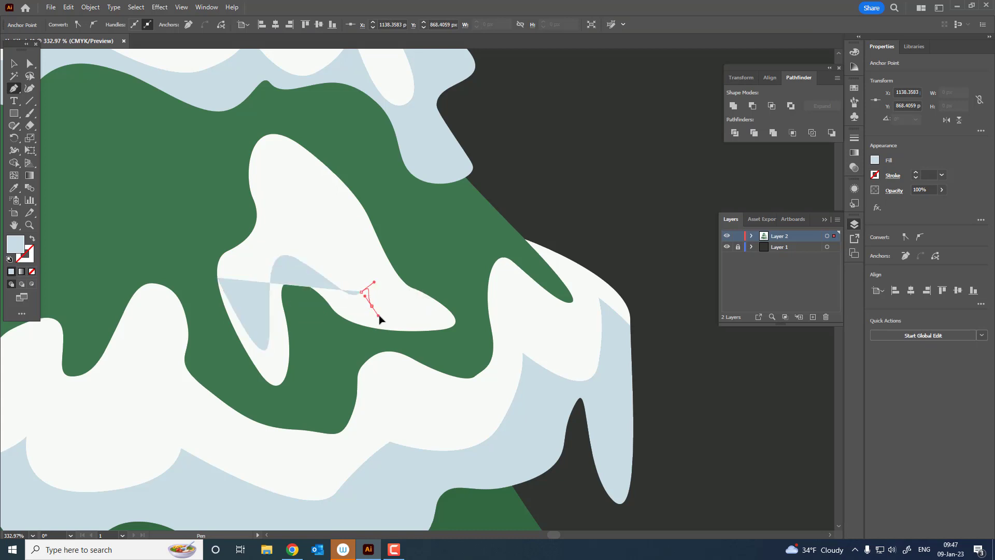
left_click_drag(442, 311, 428, 300)
left_click_drag(372, 236, 361, 164)
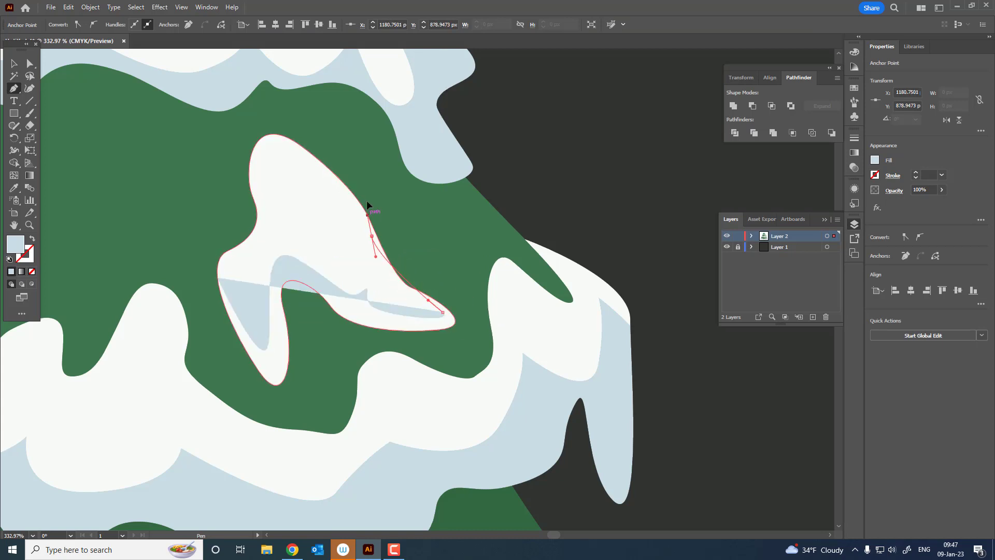
left_click_drag(471, 336, 431, 354)
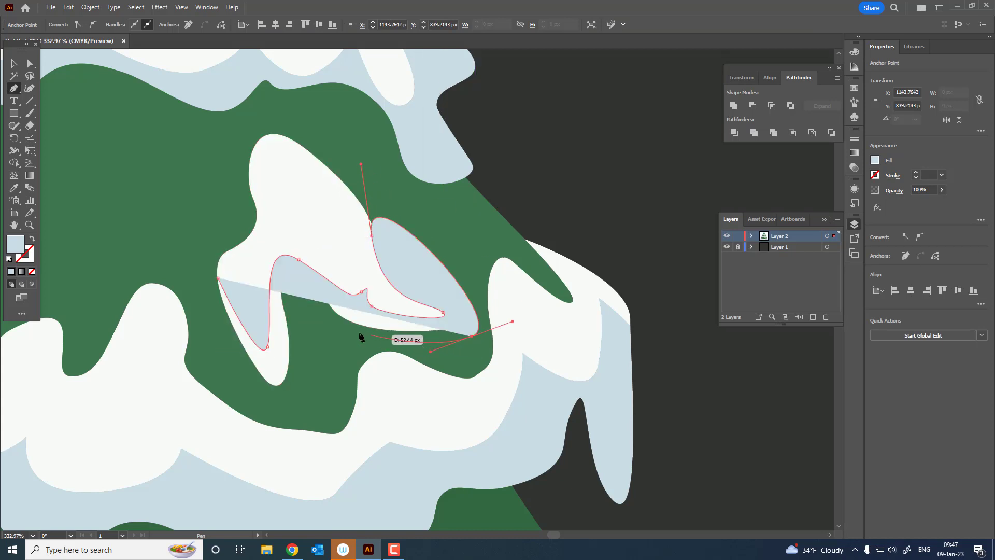
left_click_drag(311, 340, 305, 386)
left_click_drag(241, 398, 216, 350)
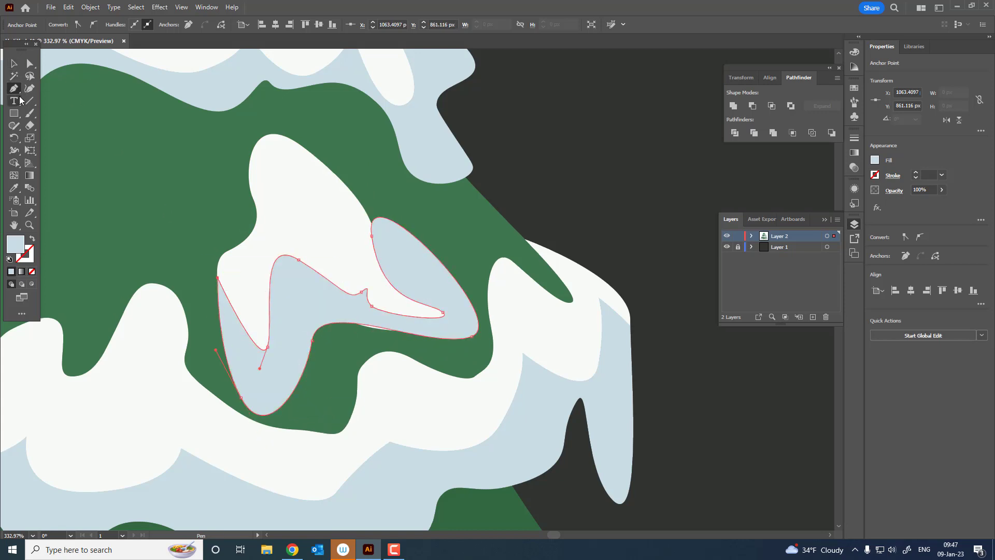
- Add a small outline at the patch's top and group both outlines with the patch
left_click(254, 146)
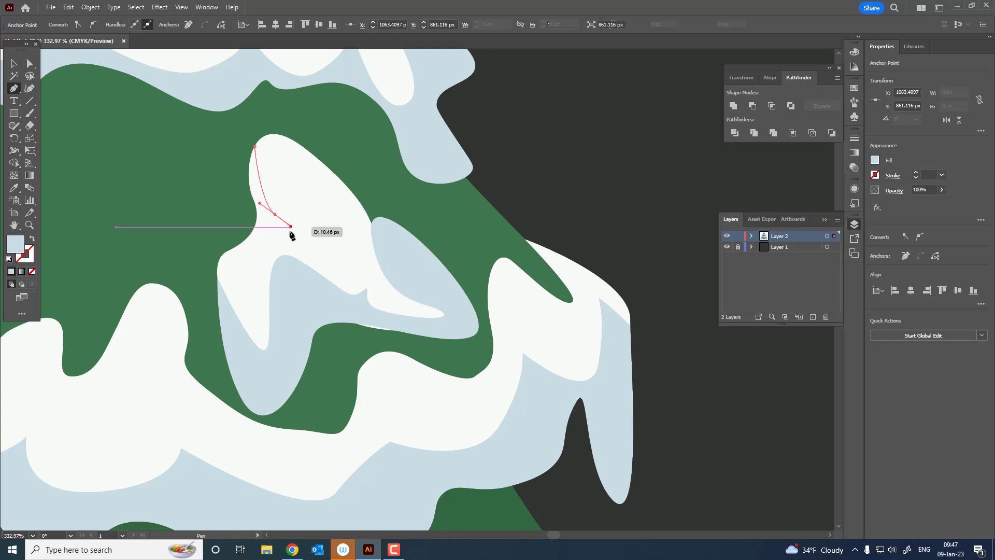
left_click_drag(243, 214, 242, 213)
mouse_move(238, 205)
left_mouse_down()
mouse_move(225, 171)
mouse_move(233, 148)
left_mouse_up()
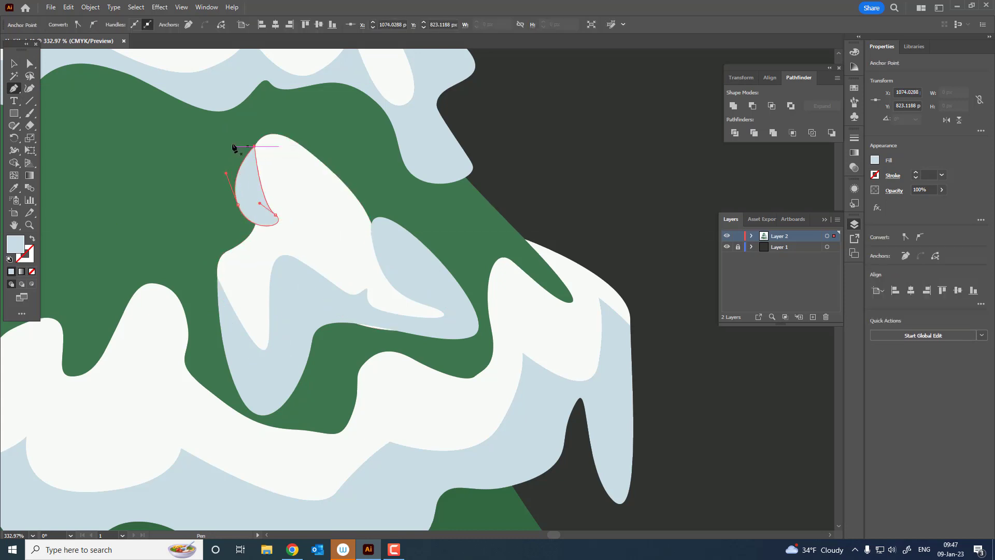
left_click(342, 256, "shift")
left_click(415, 267, "shift")
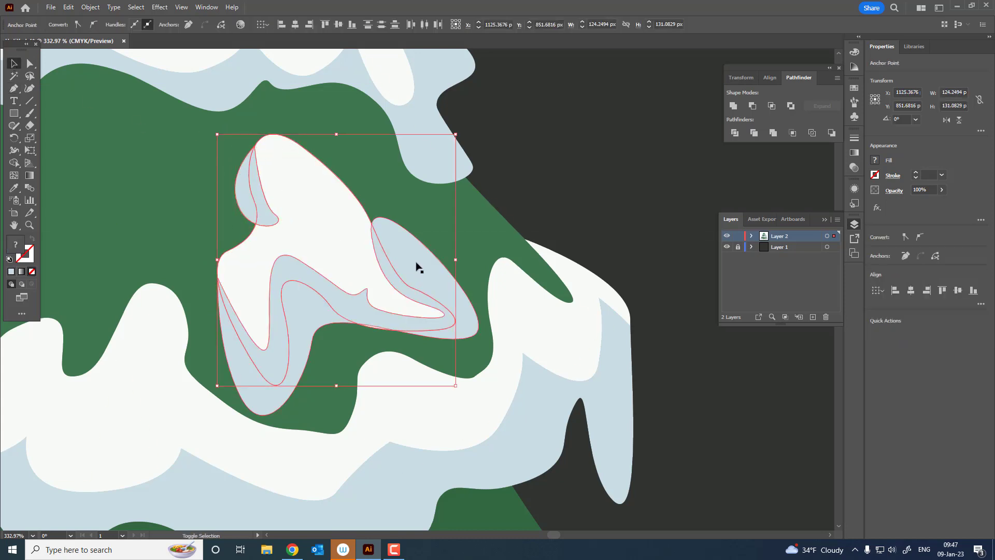
left_click(456, 296, "shift")
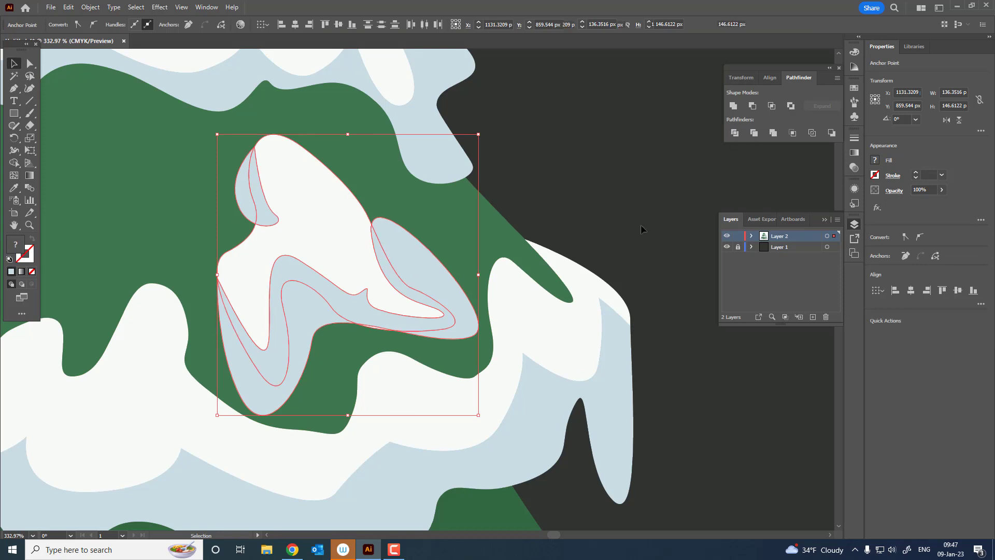
key("ctrl+g")
- Trim the blue shading to thin edge bands, remove the leftover sliver, and exit the group
double_click(467, 331)
left_click(469, 327)
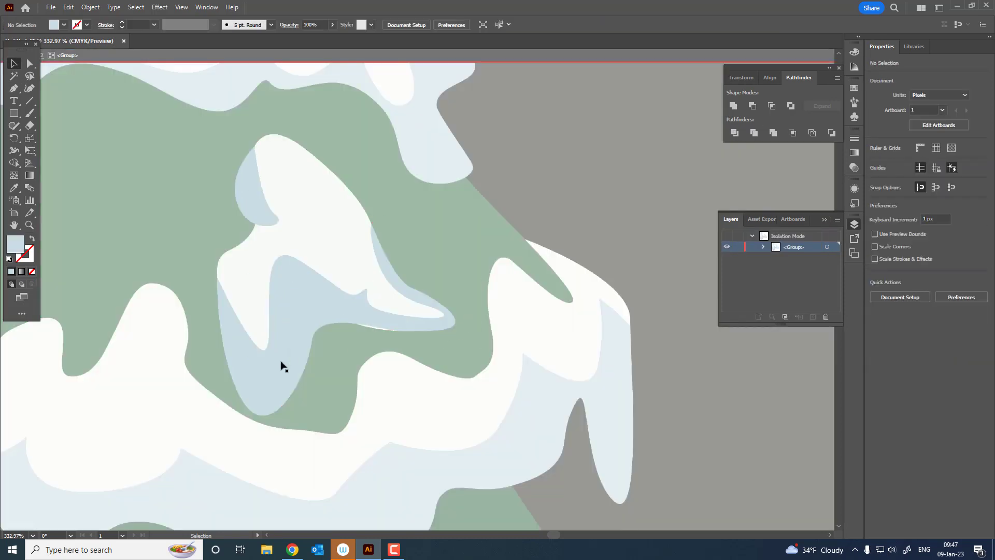
key("ctrl+z")
key("ctrl+z")
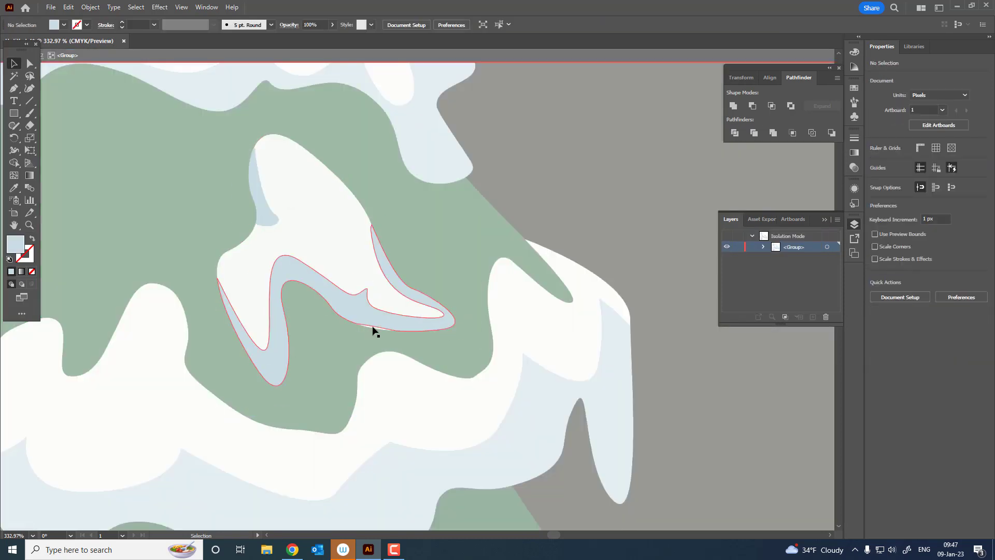
left_click(372, 327)
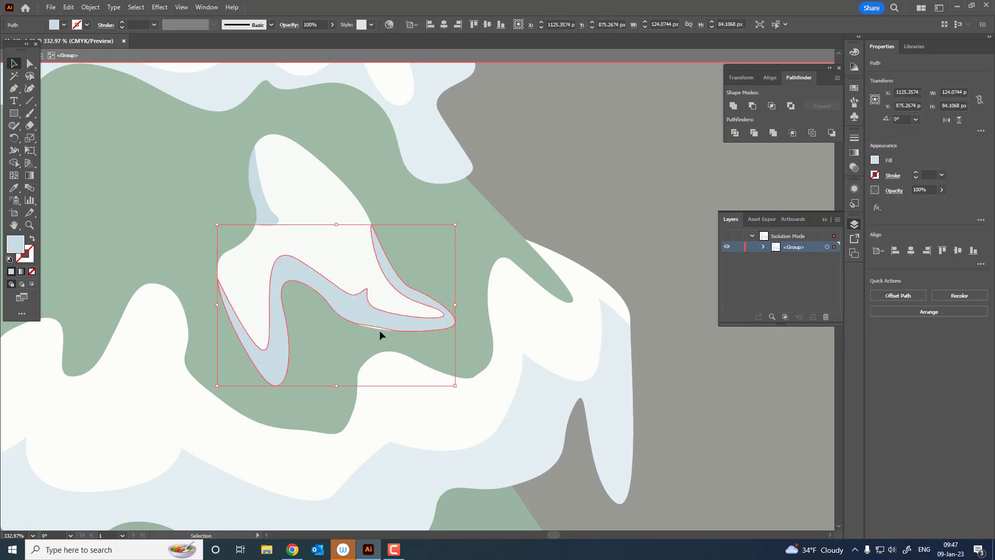
left_click(375, 326)
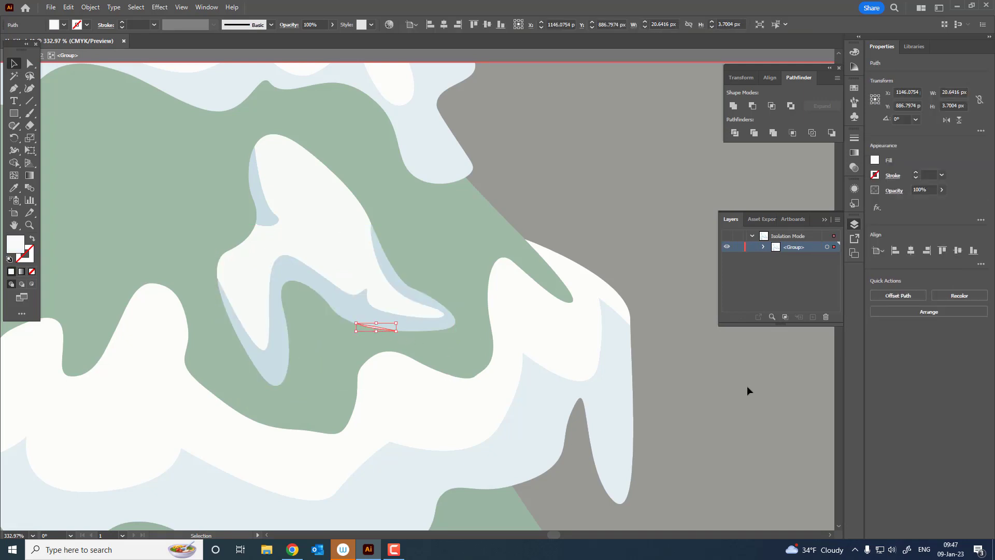
double_click(574, 180)
key("z")
mouse_move(533, 178)
left_mouse_down()
mouse_move(449, 163)
mouse_move(403, 188)
mouse_move(437, 252)
mouse_move(78, 155)
left_mouse_up()
- Zoom in on the top tier and start a Pen outline over it
scroll(173, 244, "down", 5)
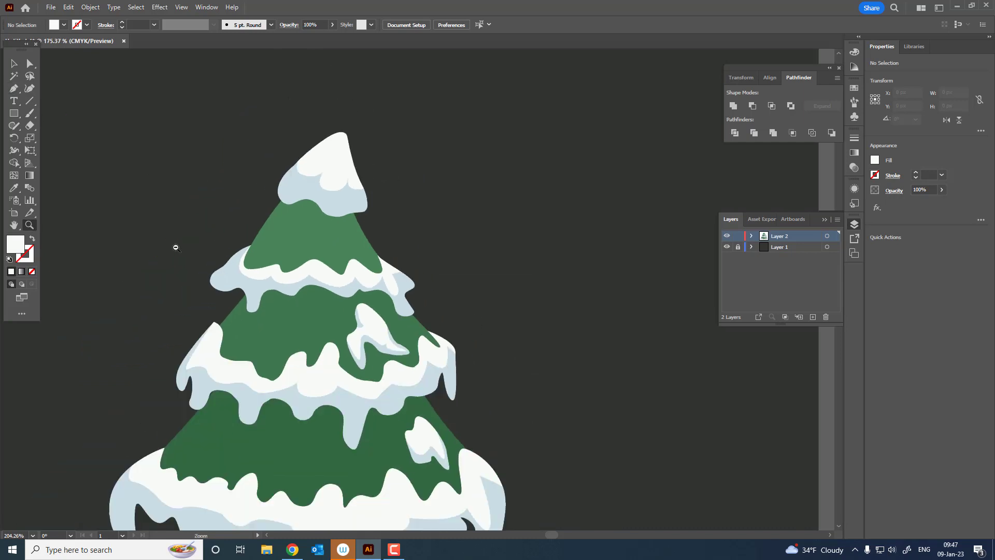
scroll(173, 244, "up", 5)
key("v")
key("z")
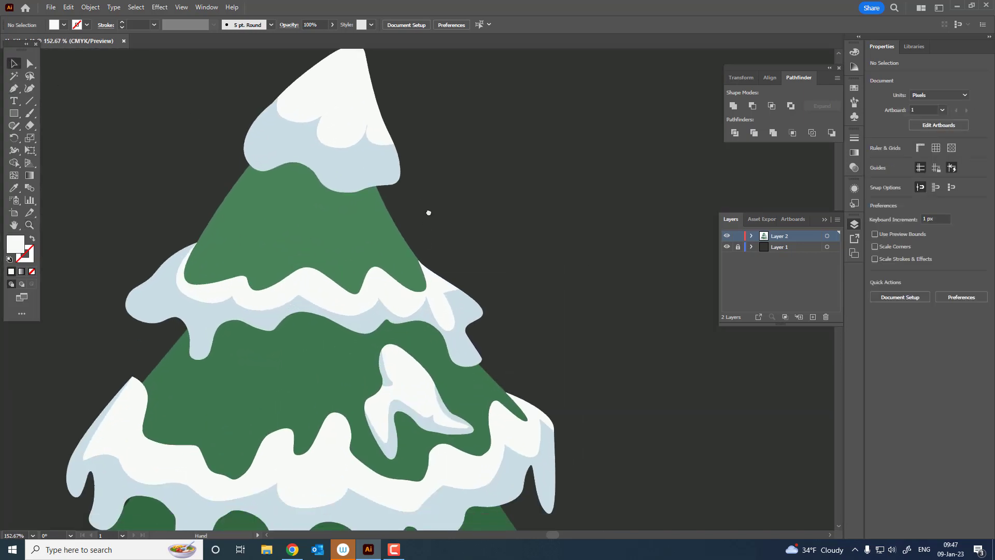
left_click_drag(429, 213, 293, 163)
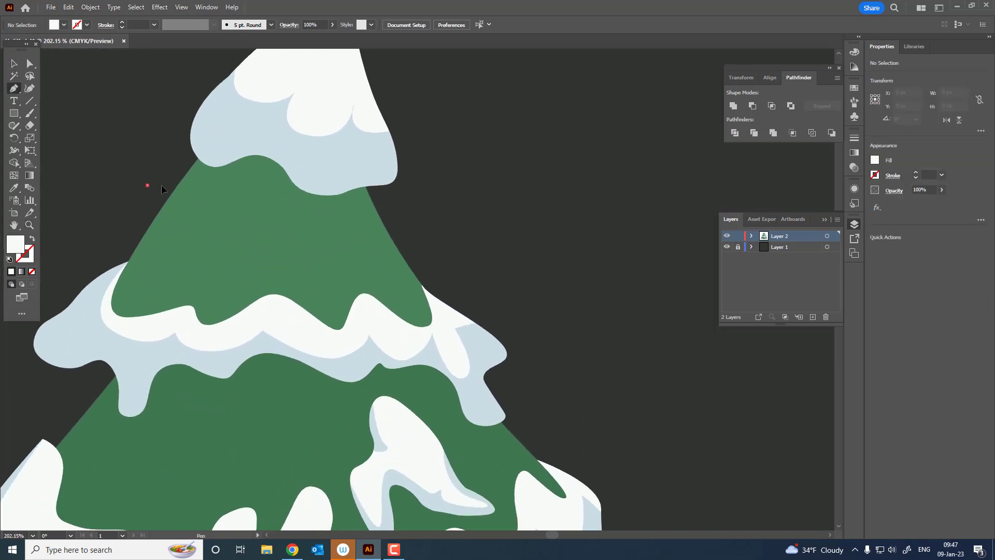
left_click_drag(205, 197, 197, 236)
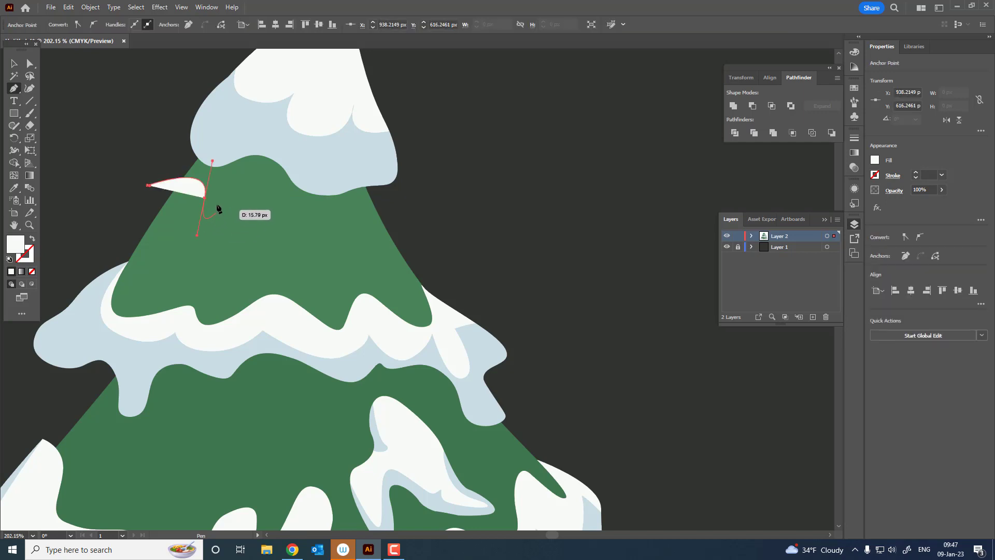
key("ctrl+z")
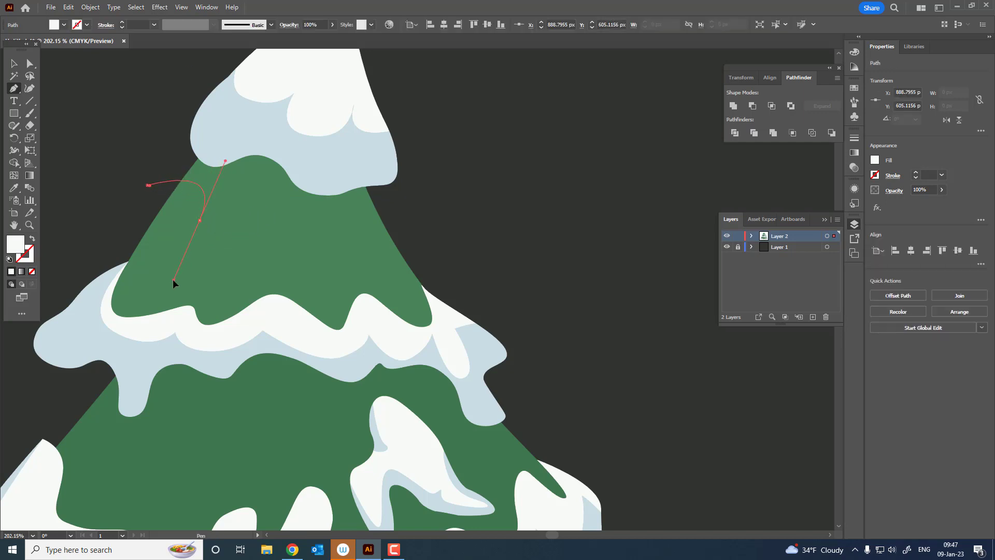
left_click(200, 221)
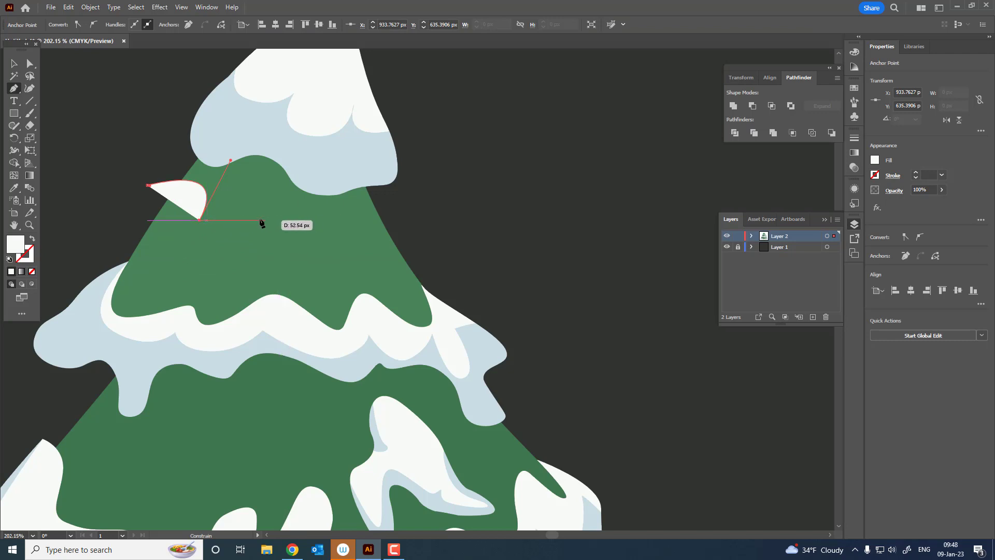
- Trace the scalloped lower edge across the top tier and close the shape
left_click_drag(264, 258, 263, 269)
left_click_drag(259, 221, 259, 221)
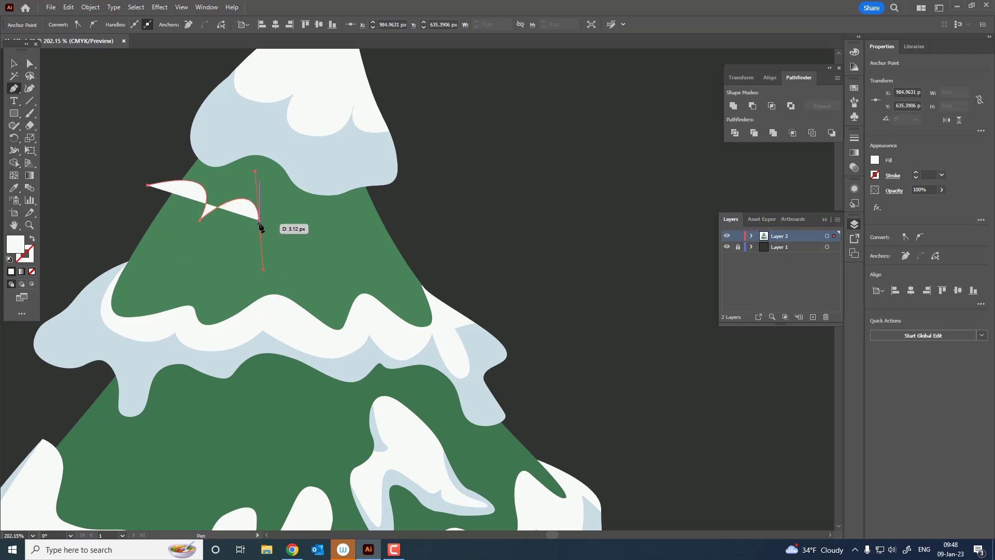
mouse_move(373, 285)
left_mouse_down()
mouse_move(374, 295)
mouse_move(369, 274)
left_mouse_up()
left_click_drag(334, 230, 335, 232)
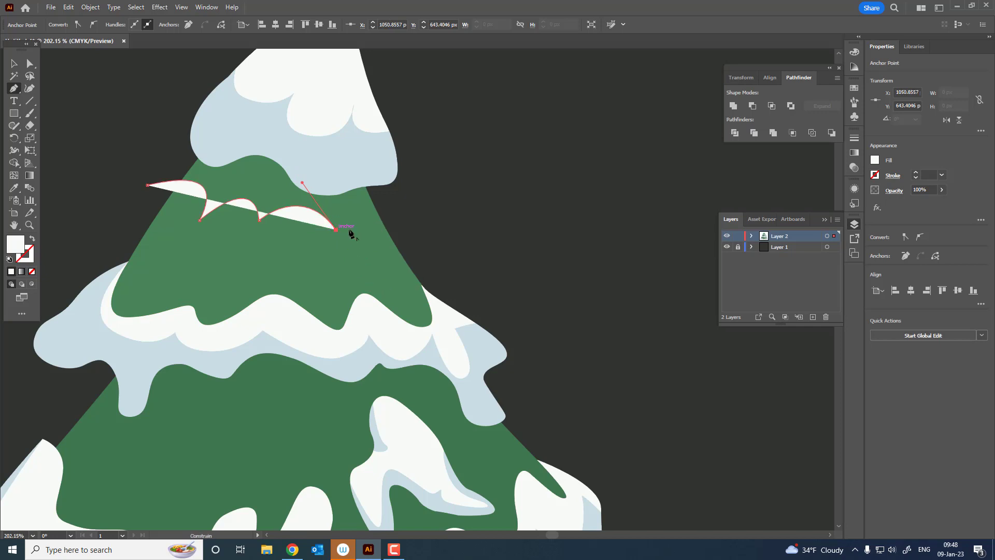
mouse_move(148, 185)
left_mouse_down()
mouse_move(165, 192)
mouse_move(151, 187)
left_mouse_up()
- Fill the scalloped shape with the tree green, select it with the top triangle, and open Object > Arrange
left_click(14, 188)
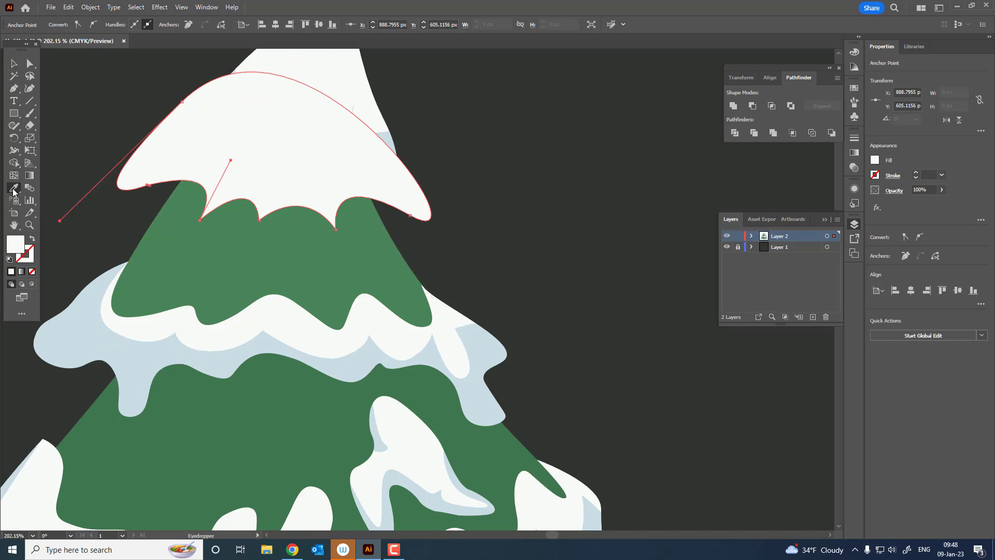
left_click(263, 396)
scroll(263, 395, "down", 2)
left_click(14, 64)
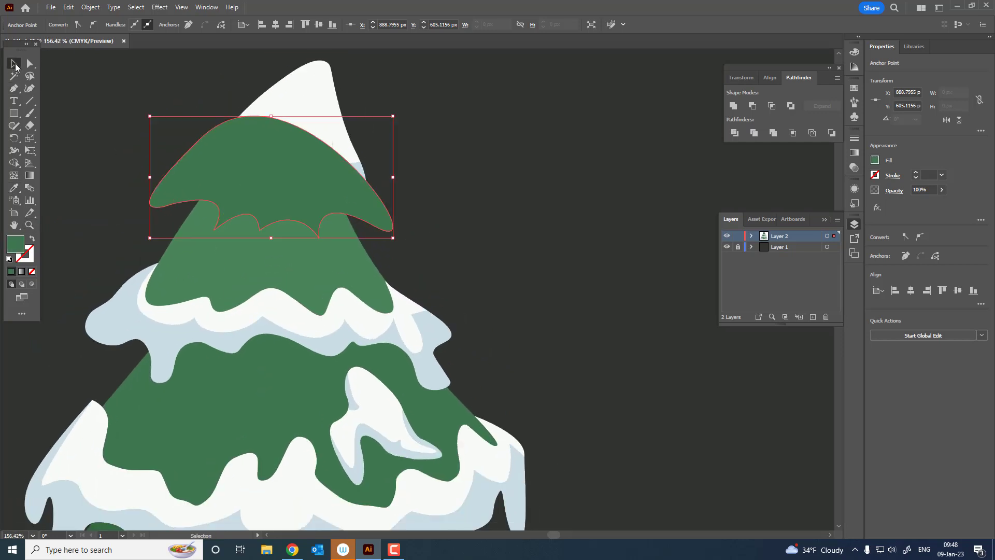
left_click(337, 247, "shift")
left_click(92, 7)
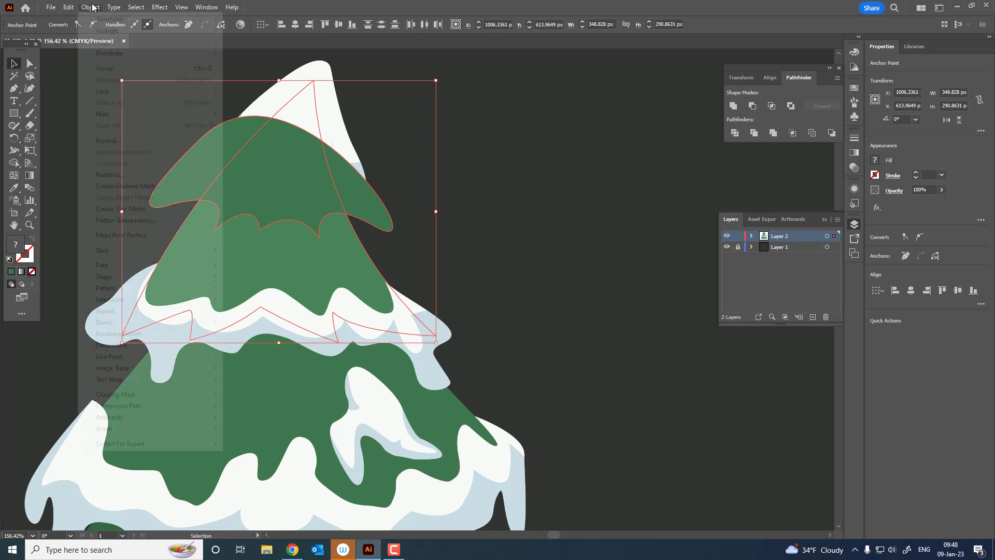
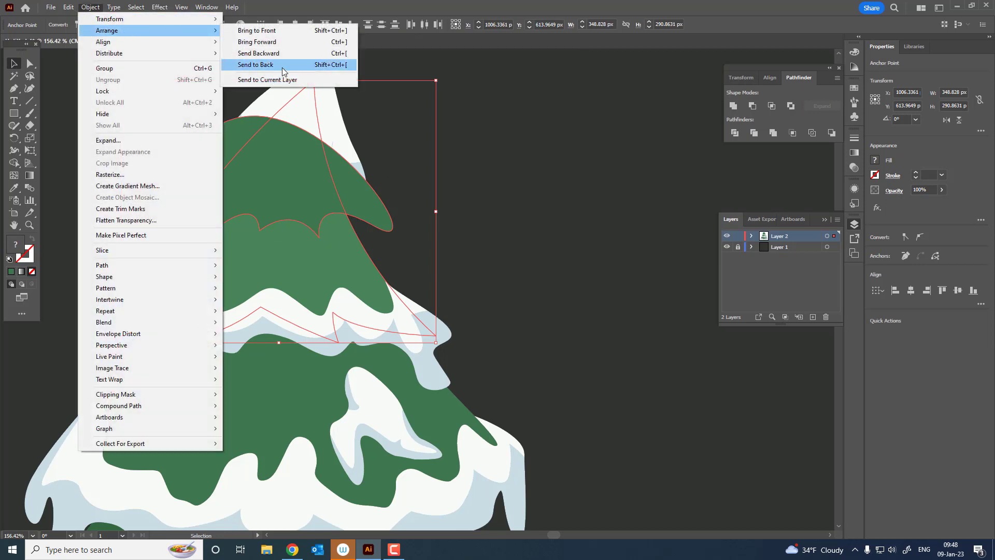
- Send the shading shapes, including the large one under the tree's middle, to the back
left_click(282, 67)
left_click(516, 208)
left_click(335, 365)
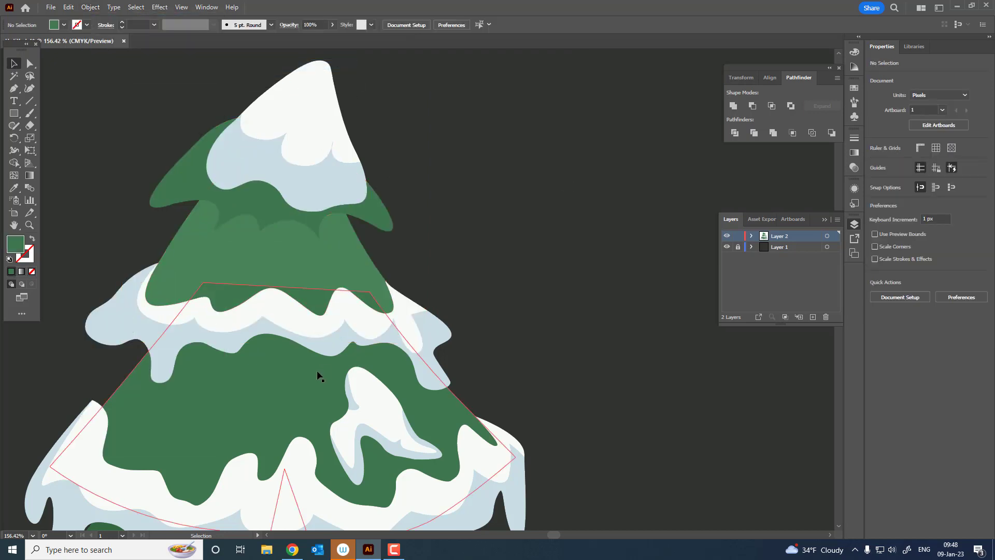
left_click(90, 8)
mouse_move(107, 30)
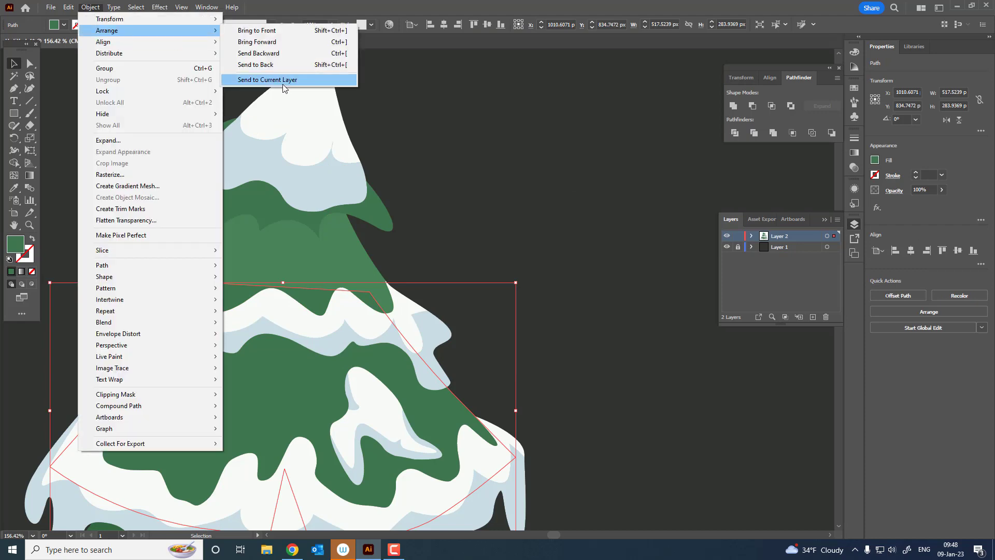
left_click(279, 67)
left_click(574, 245)
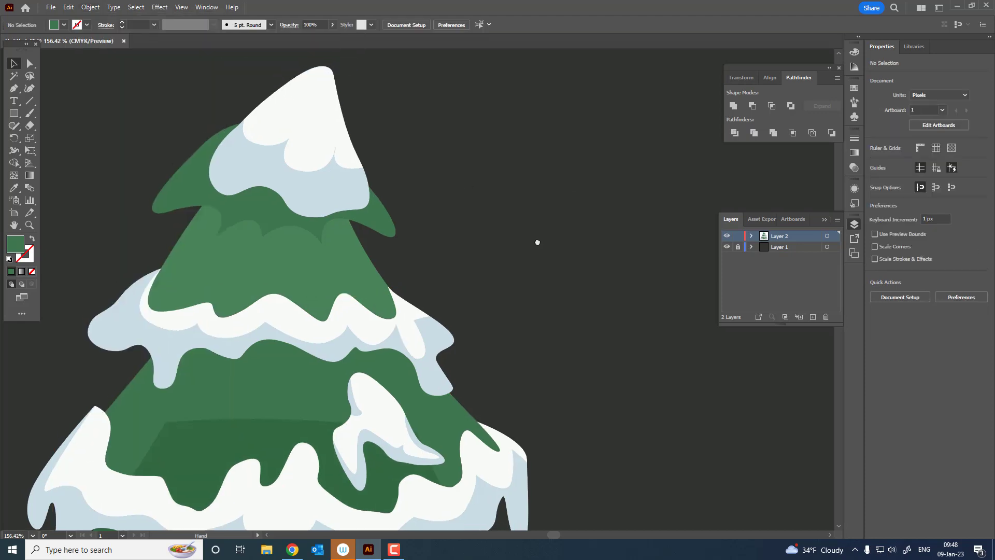
scroll(538, 242, "up", 1)
- Divide the top-tier shading with Pathfinder and delete the outer pieces outside the tier
left_click(403, 252)
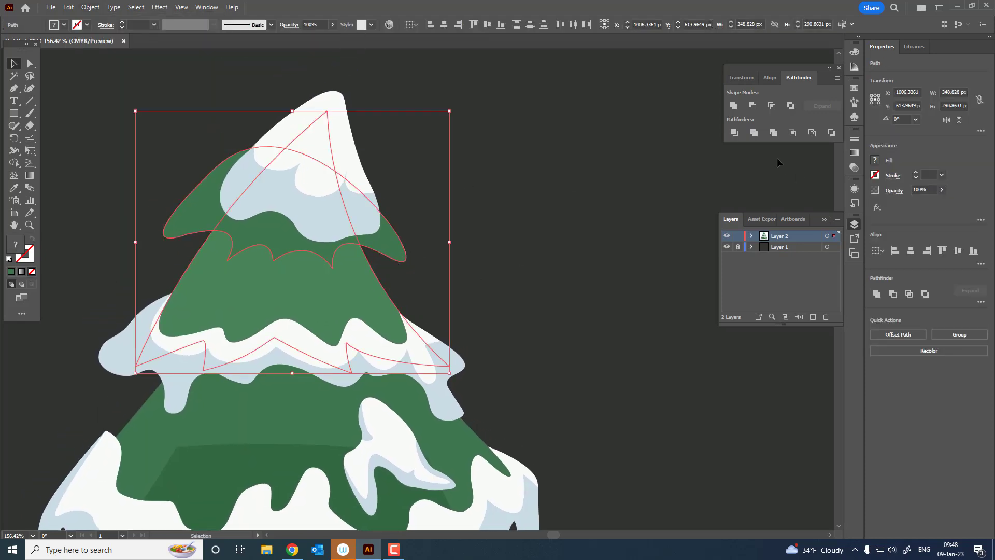
left_click(734, 134)
double_click(395, 249)
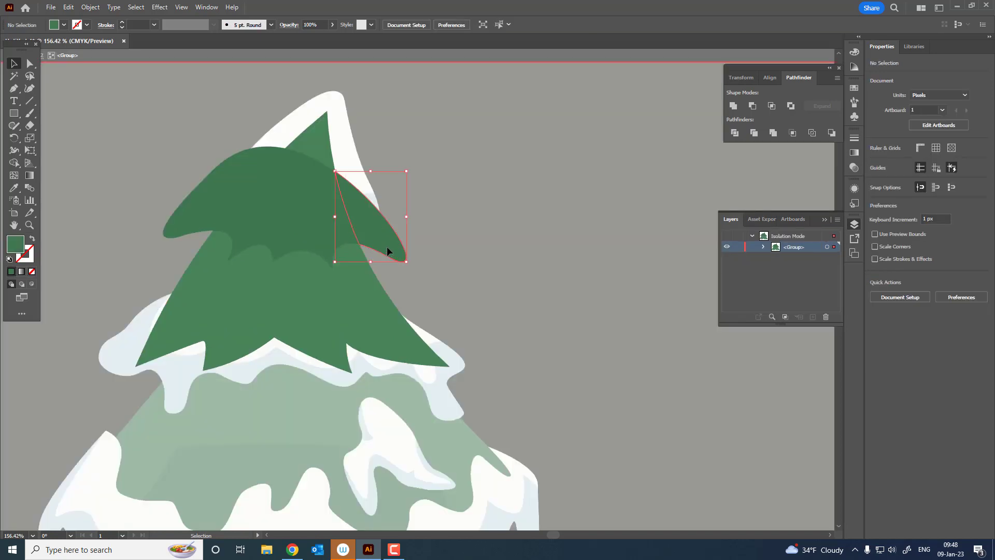
left_click(211, 207)
key("Delete")
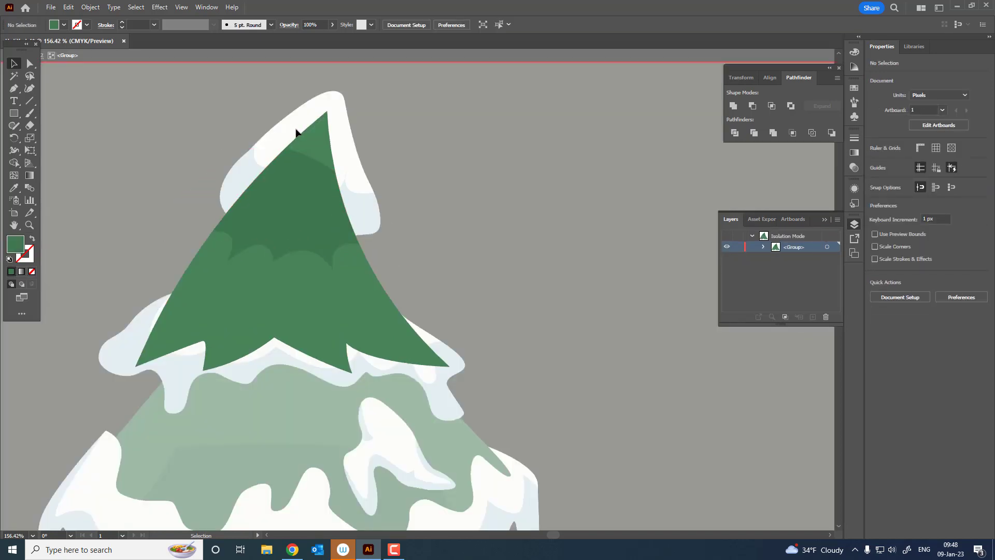
key("Delete")
double_click(595, 233)
- Send the tree tier shape to the back and zoom in on the second tier
scroll(451, 184, "down", 3)
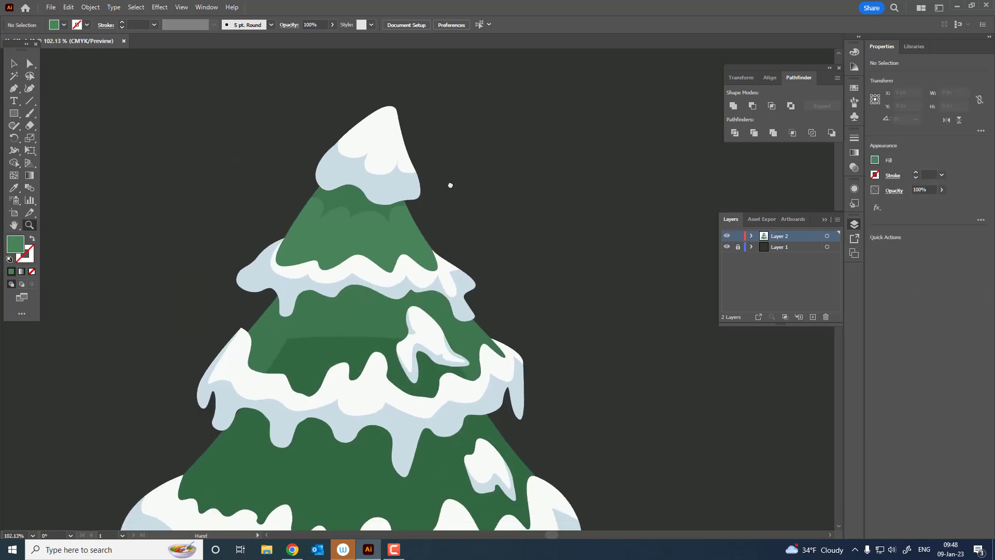
left_click(13, 63)
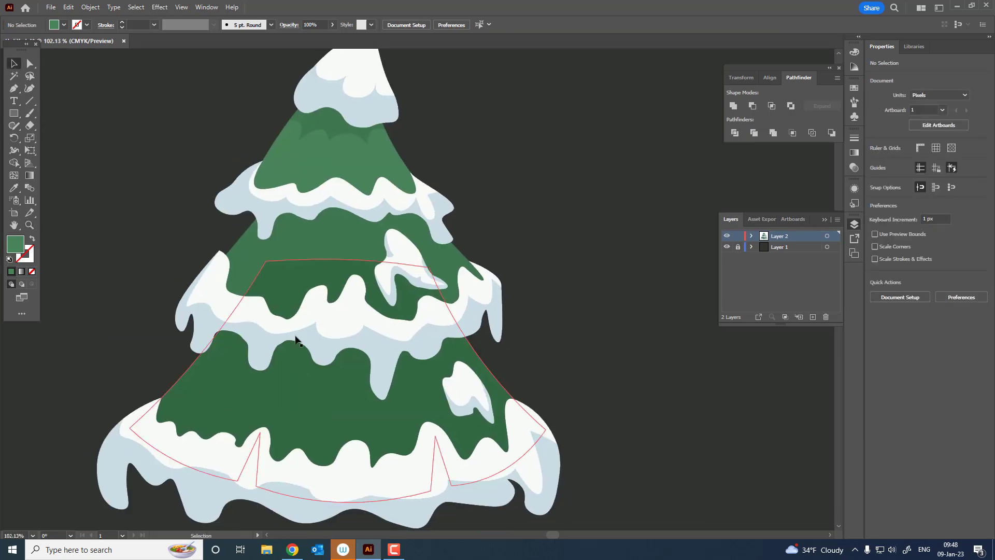
left_click(314, 412)
left_click(90, 6)
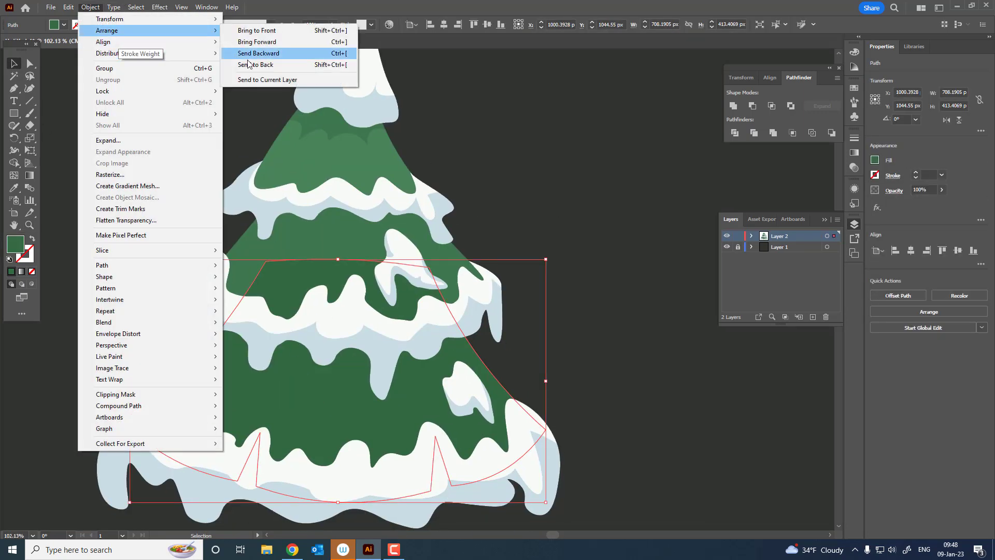
left_click(248, 64)
left_click(549, 163)
scroll(491, 165, "up", 2)
left_click_drag(380, 287, 338, 220)
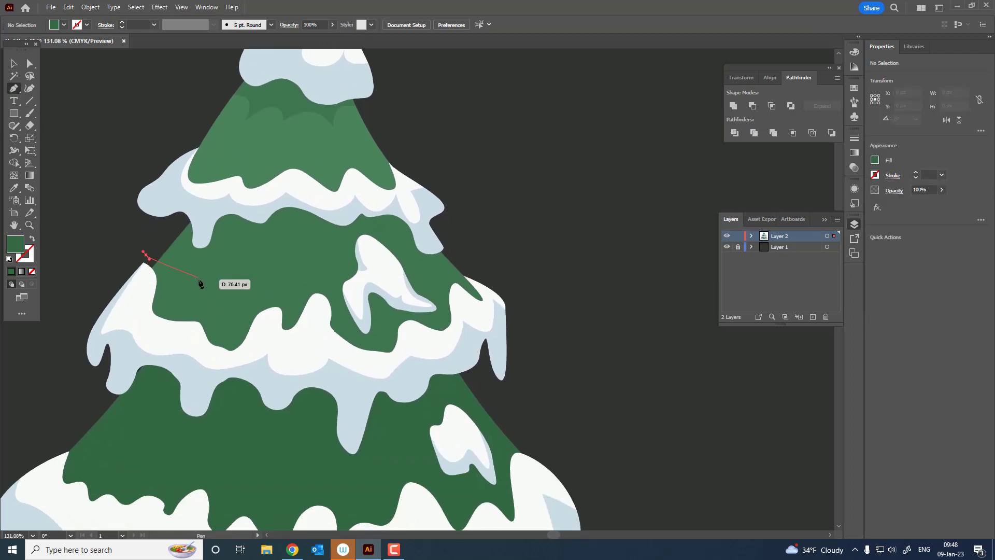
- Draw a closed scalloped shading outline across the second tier with the Pen tool
left_click_drag(214, 282, 232, 322)
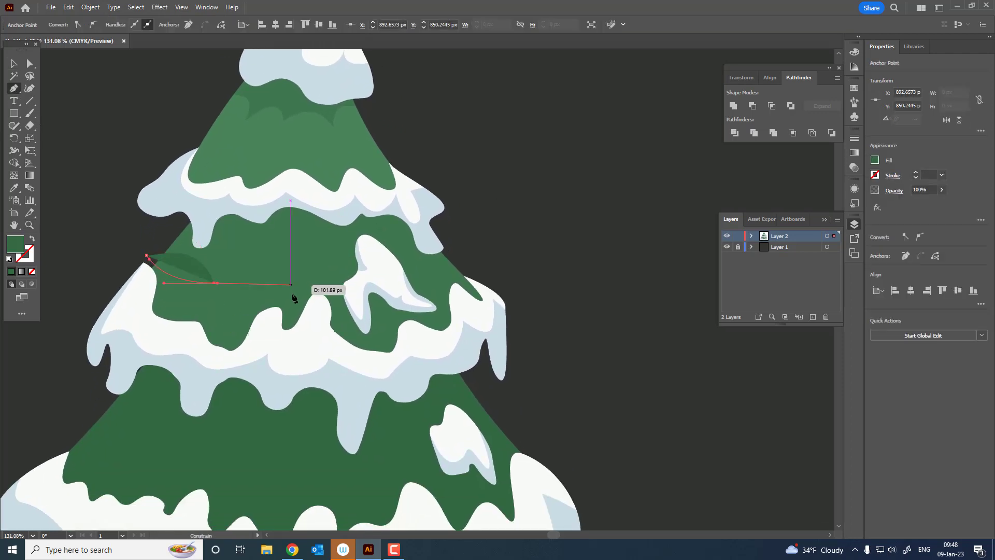
left_click_drag(293, 298, 311, 333)
left_click_drag(298, 288, 378, 284)
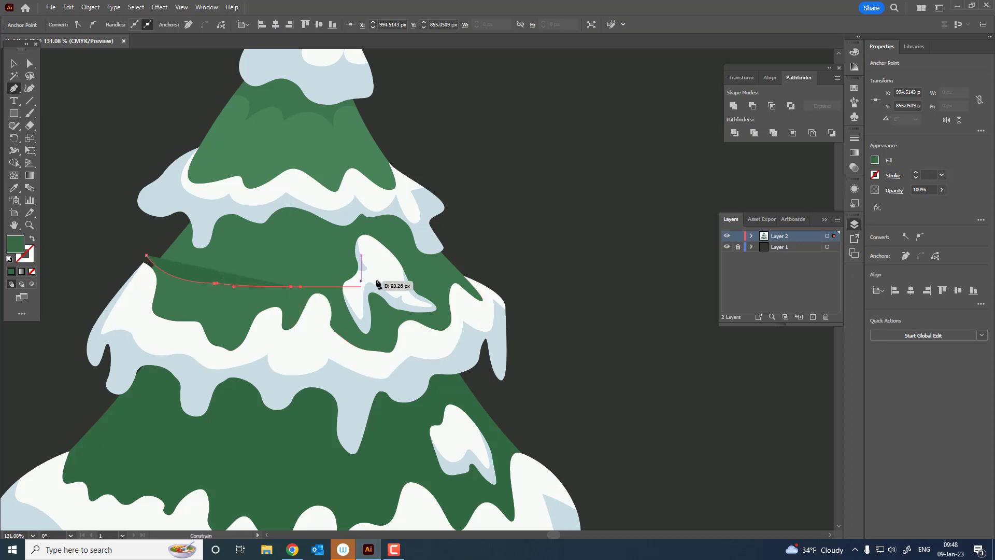
key("ctrl+z")
key("ctrl+z")
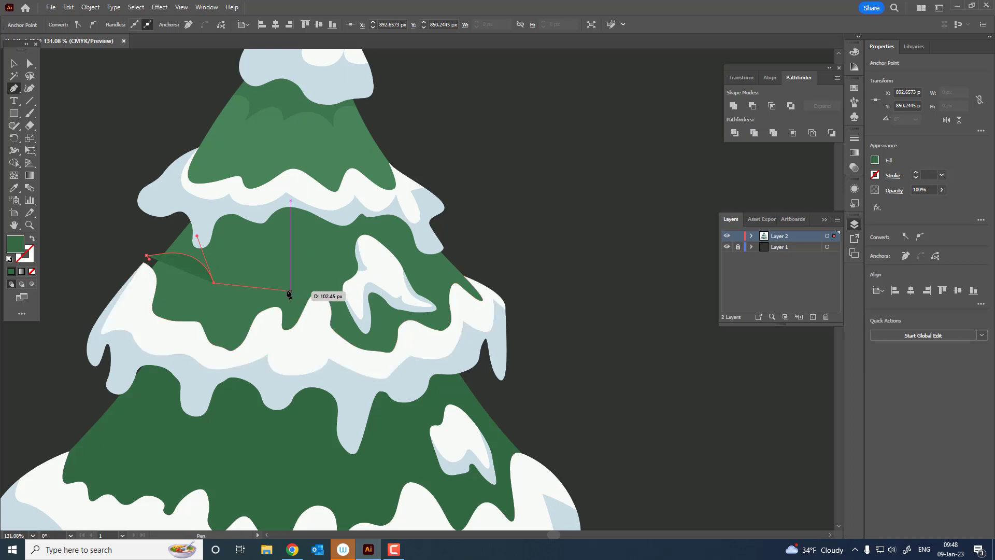
left_click_drag(287, 289, 309, 345)
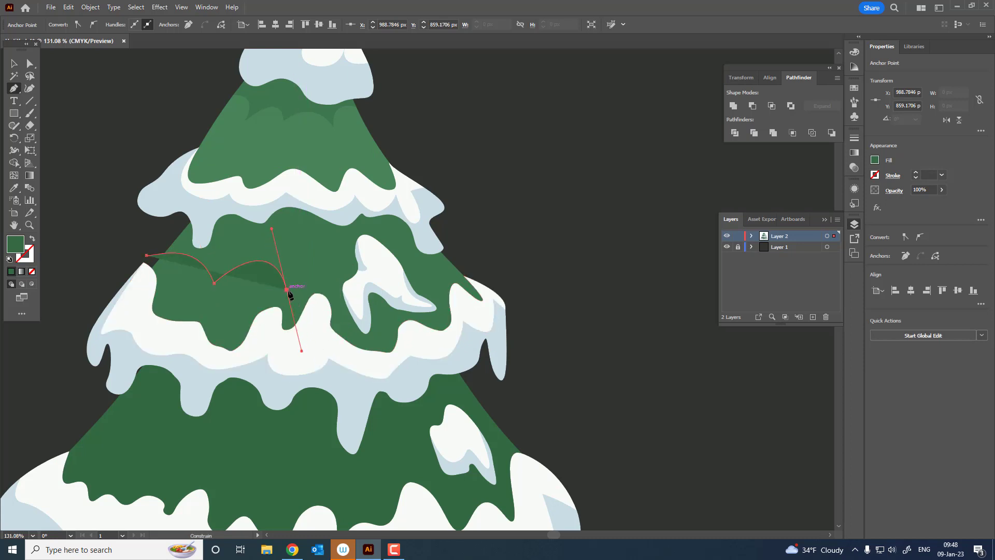
left_click_drag(383, 302, 417, 338)
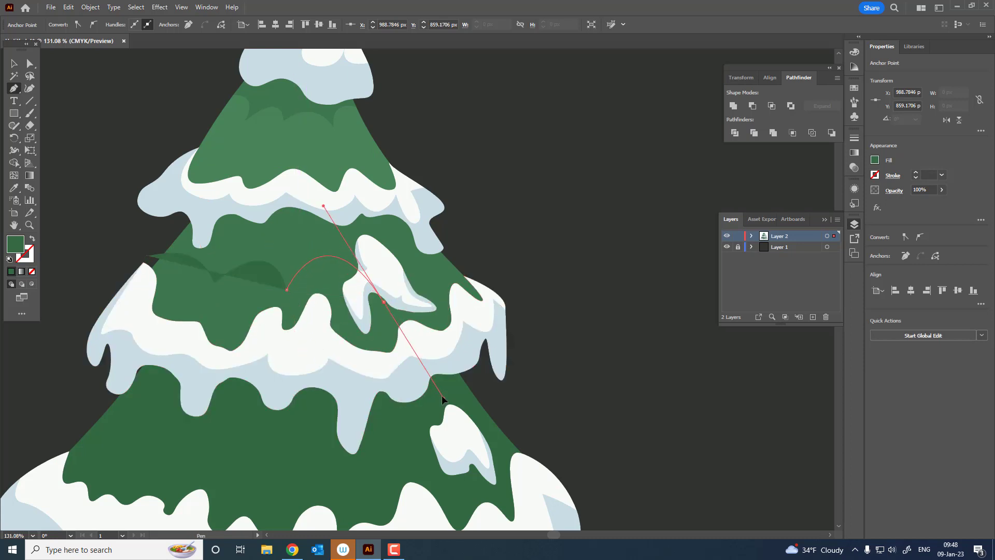
left_click(383, 301)
left_click_drag(448, 278, 514, 314)
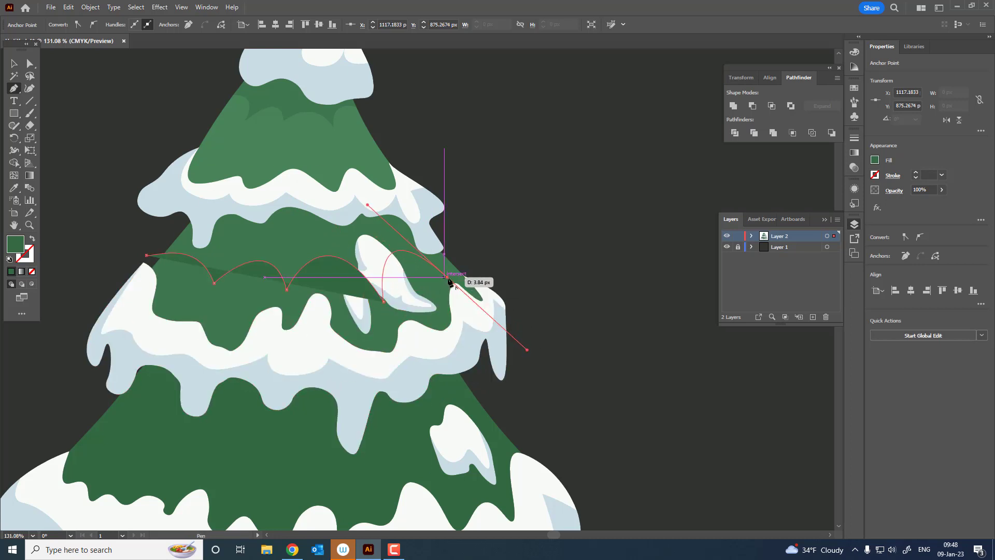
mouse_move(529, 355)
left_mouse_down()
mouse_move(491, 258)
mouse_move(573, 288)
left_mouse_up()
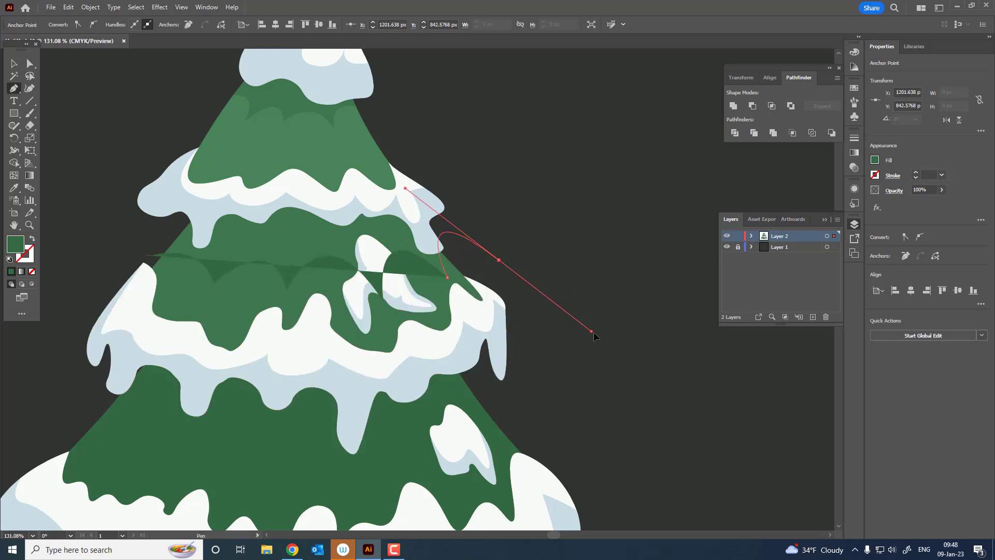
left_click_drag(594, 336, 598, 335)
left_click_drag(142, 141, 47, 310)
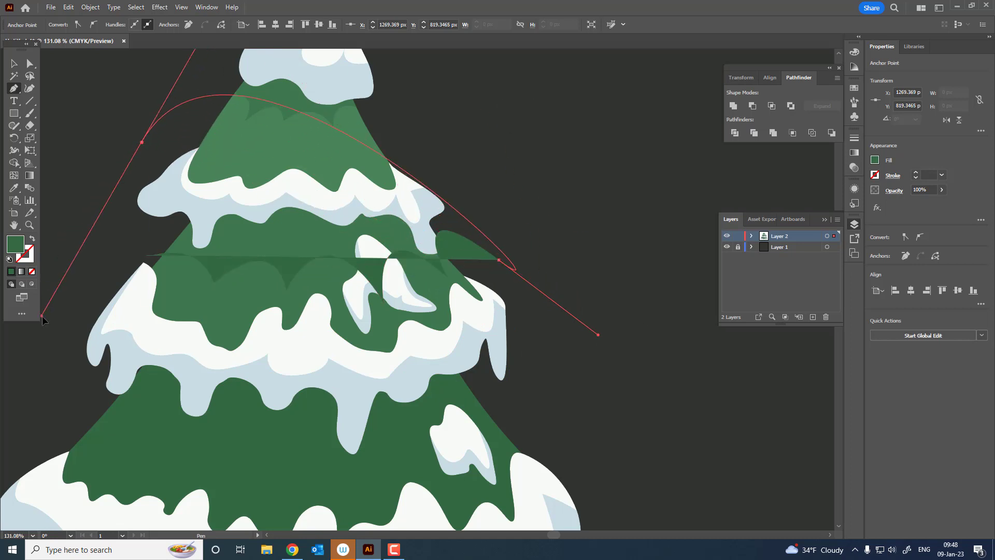
left_click(146, 256)
- Select the new shading with the second tier and send it behind the snow
key("v")
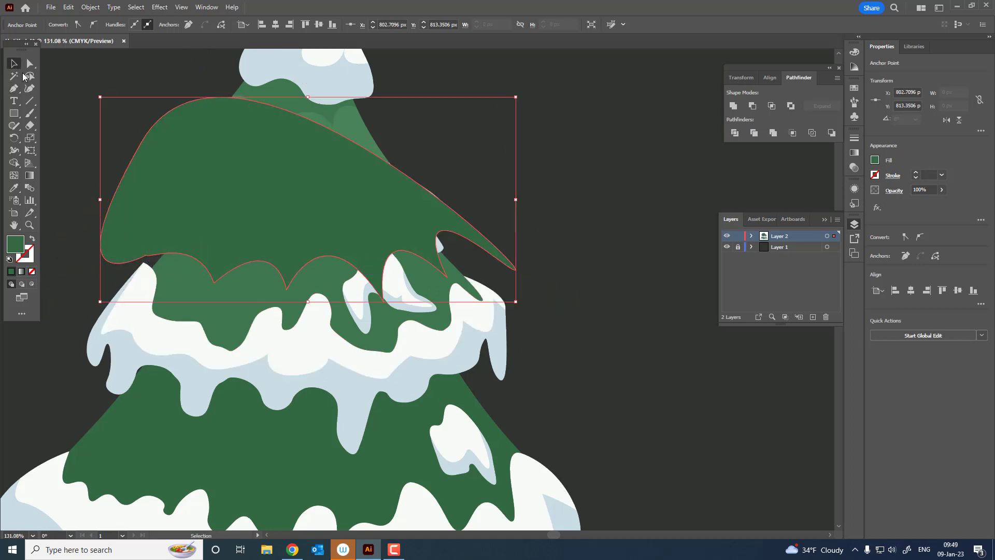
left_click(197, 292, "shift")
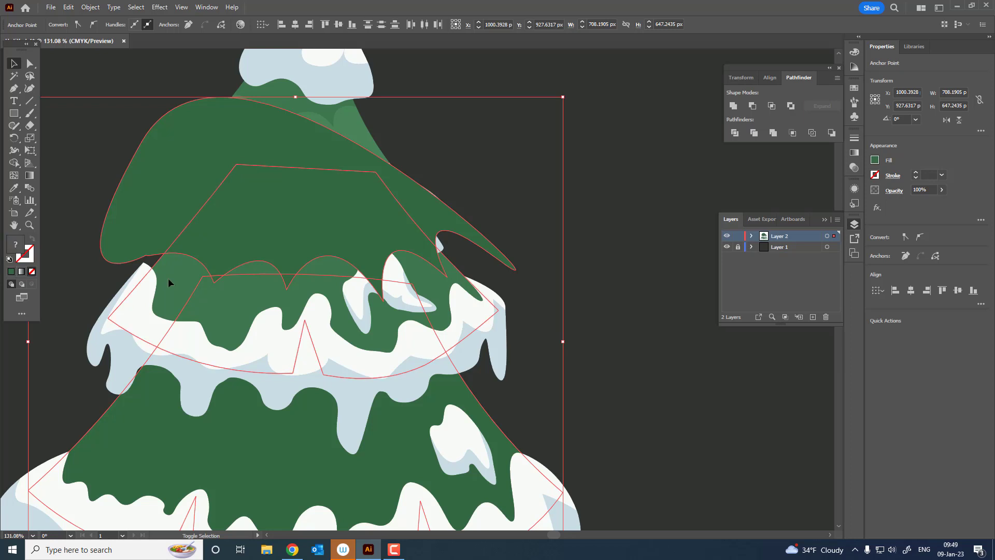
left_click(82, 10)
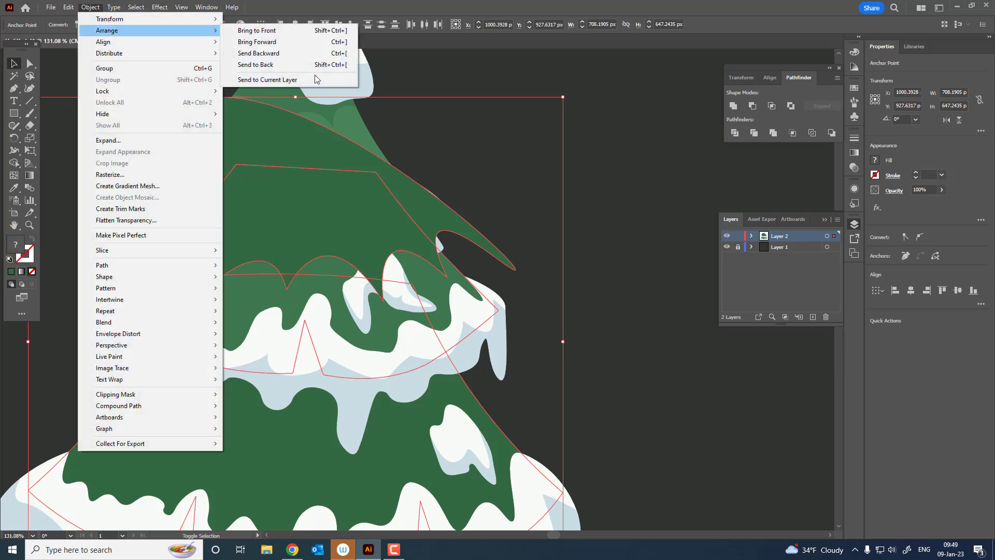
left_click(280, 65)
- Divide the shading with the tier and delete the outer piece
left_click(400, 278)
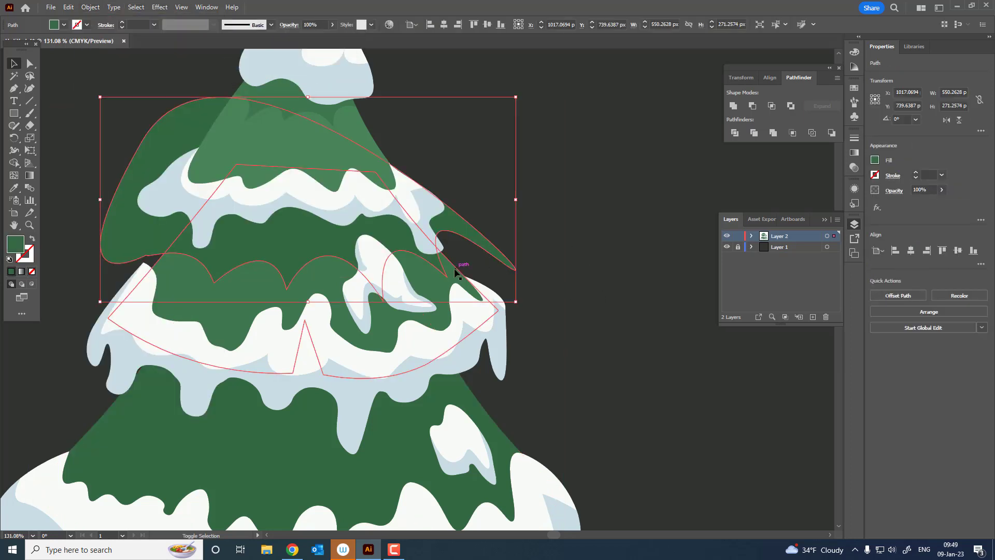
left_click(734, 134)
double_click(467, 230)
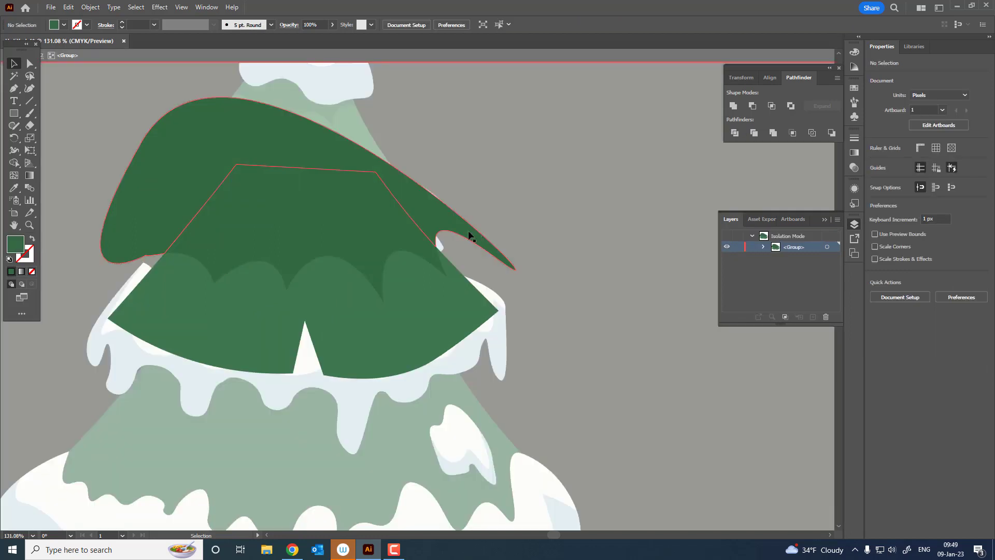
left_click(468, 230)
key("Delete")
double_click(593, 230)
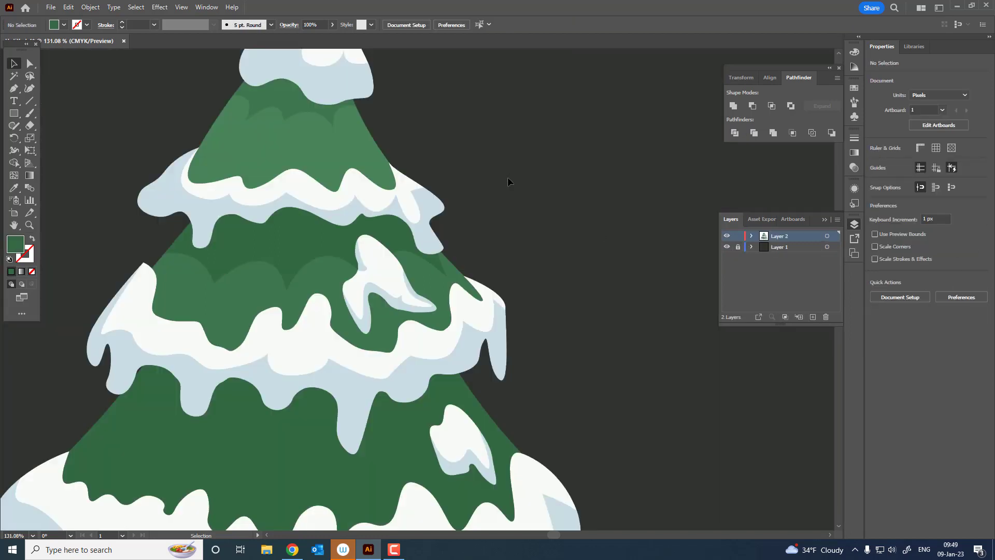
- Draw a closed scalloped shading outline across the bottom tier with the Pen tool
key("z")
mouse_move(363, 385)
left_mouse_down()
mouse_move(390, 384)
mouse_move(394, 366)
left_mouse_up()
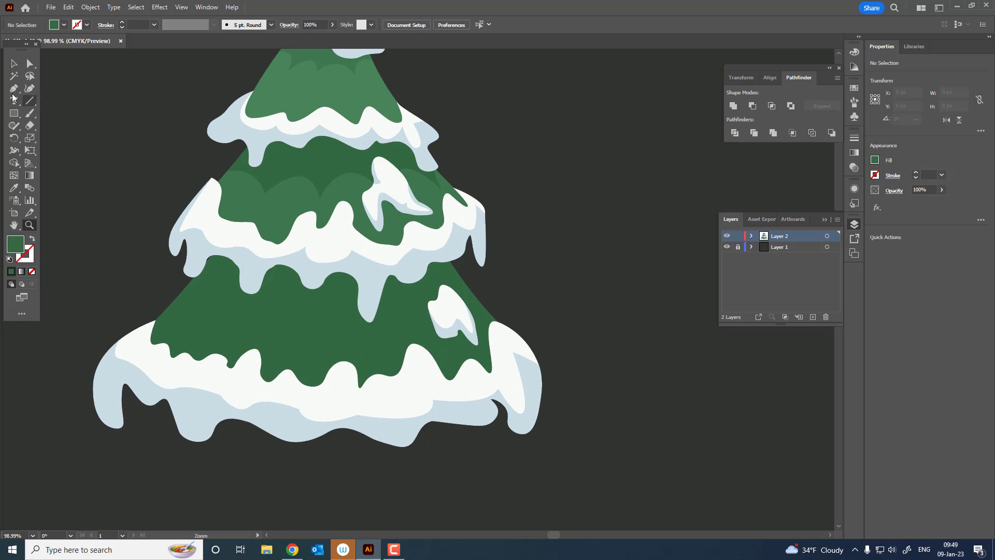
left_click(154, 303)
left_click_drag(240, 340, 248, 430)
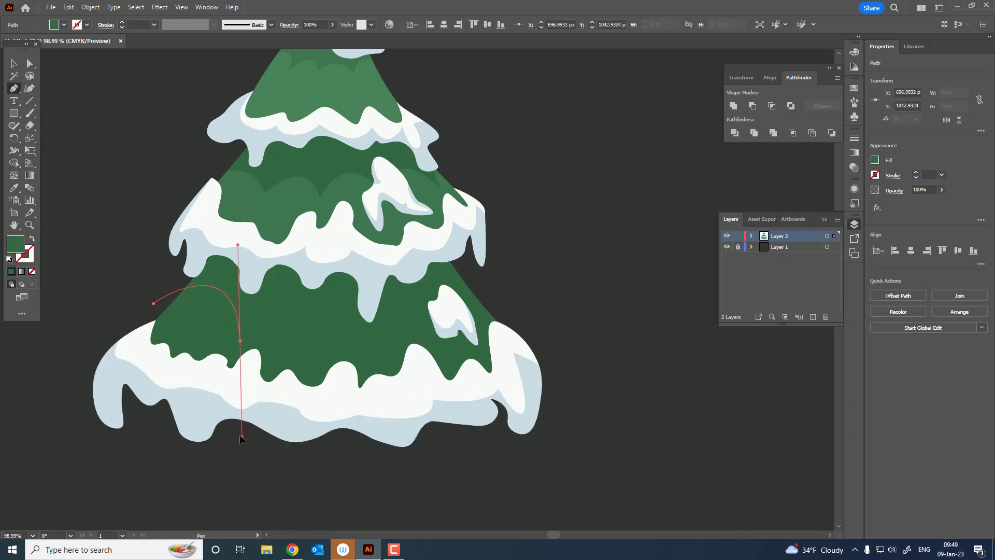
mouse_move(332, 356)
left_mouse_down()
mouse_move(378, 444)
mouse_move(370, 454)
left_mouse_up()
left_click(333, 355)
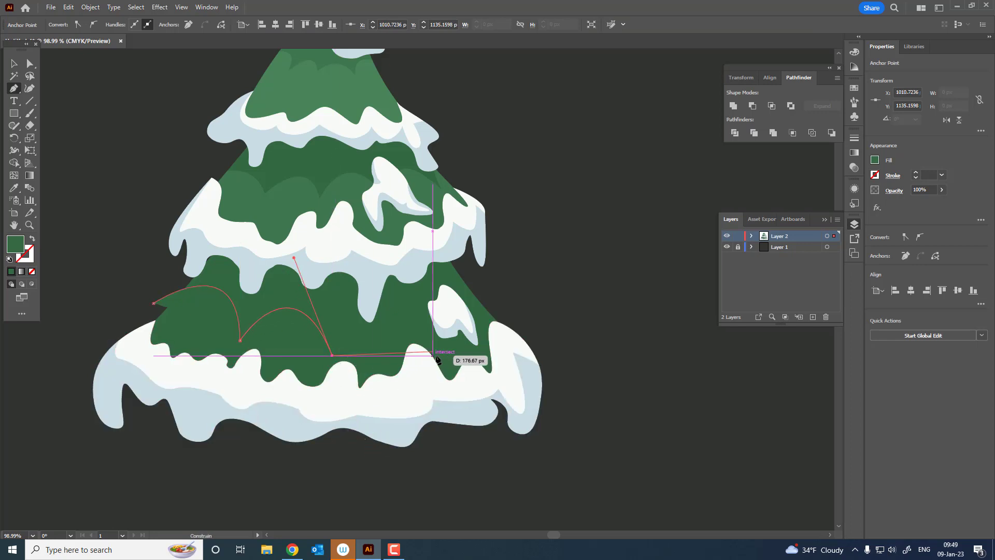
left_click_drag(438, 354, 479, 400)
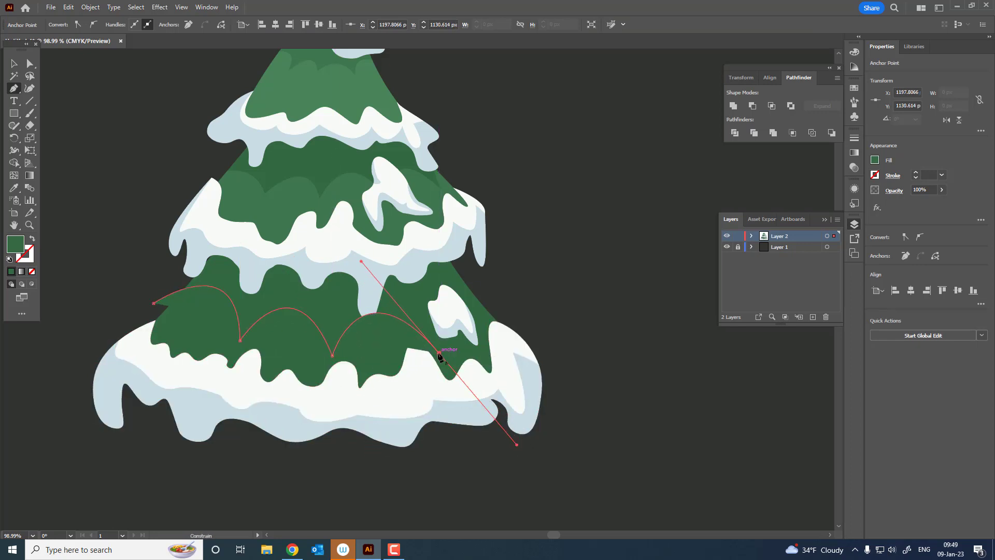
left_click_drag(526, 328, 622, 396)
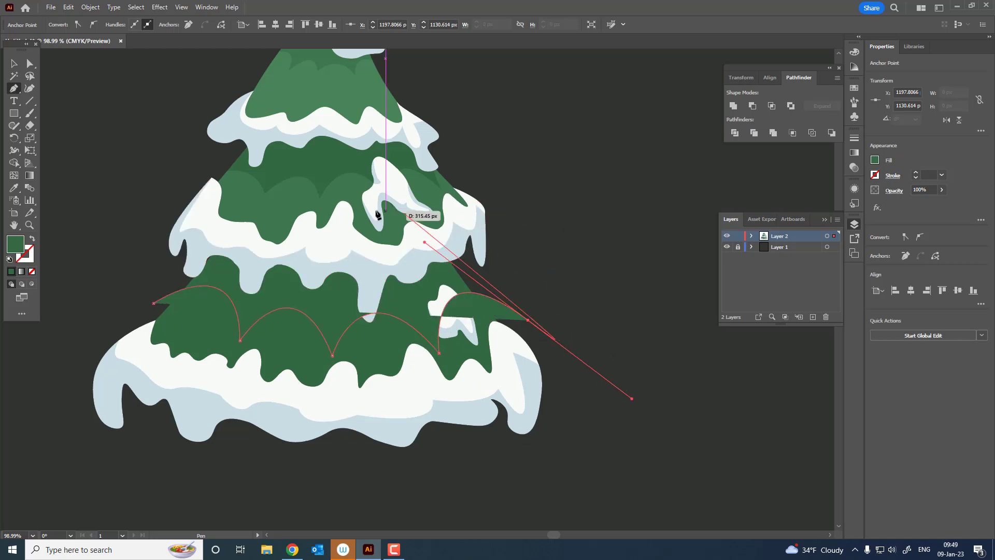
left_click_drag(365, 209, 130, 258)
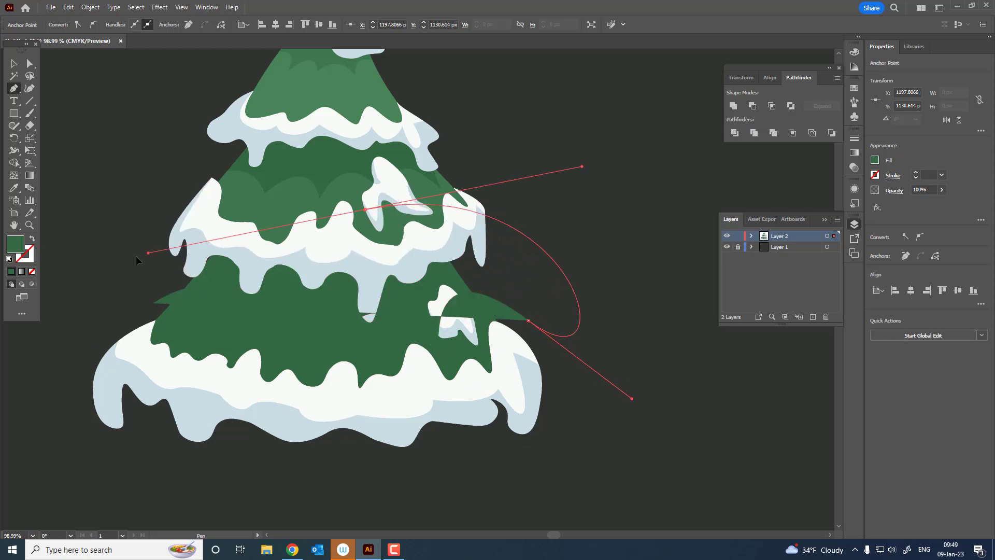
left_click(153, 303)
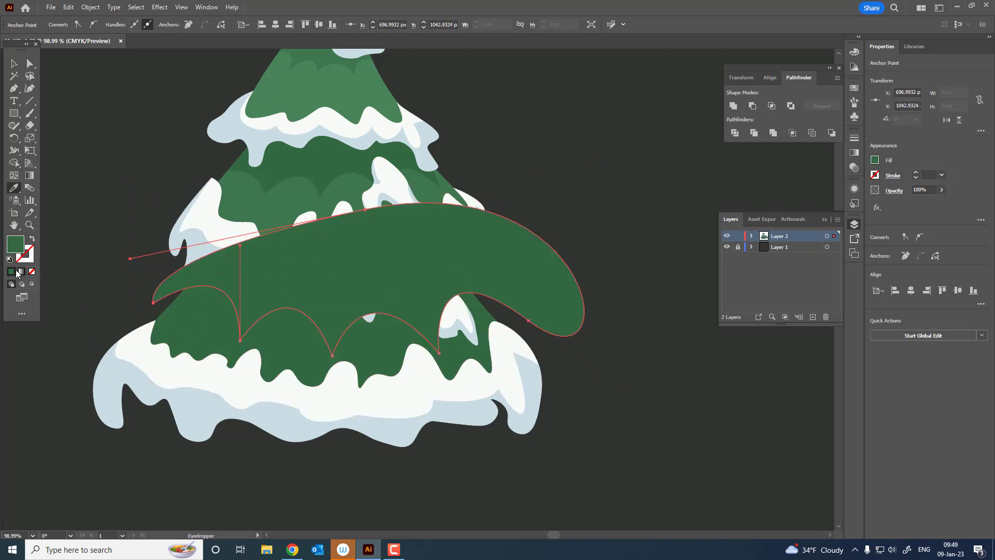
- Confirm the dark green fill and send the bottom shading behind the lower snow tier
double_click(9, 249)
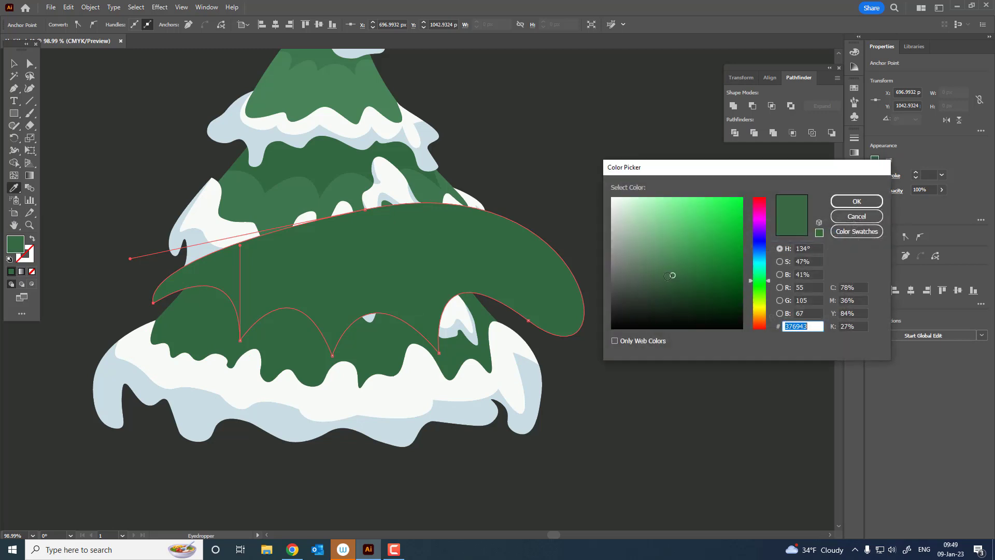
left_click(856, 201)
key("v")
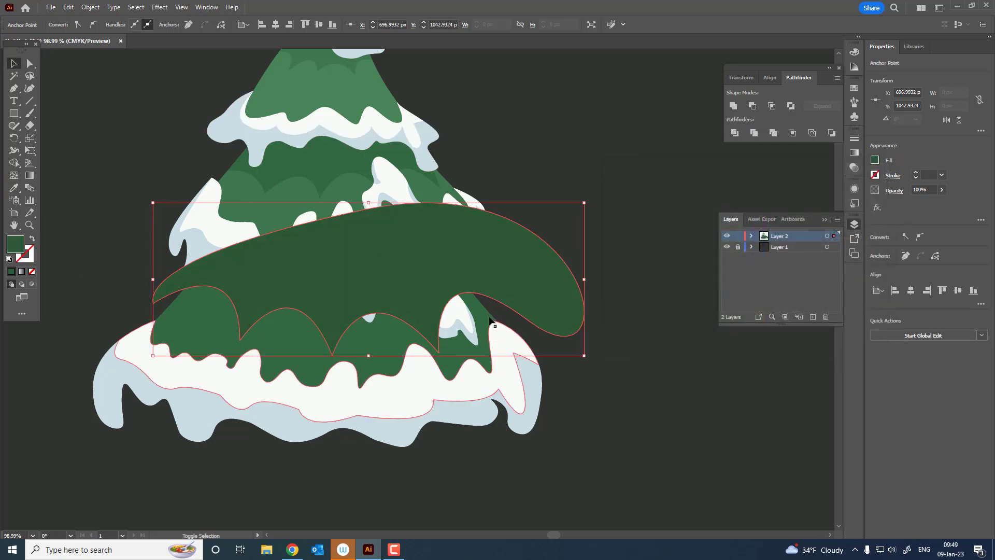
left_click(489, 322, "shift")
left_click(247, 363, "shift")
left_click(90, 7)
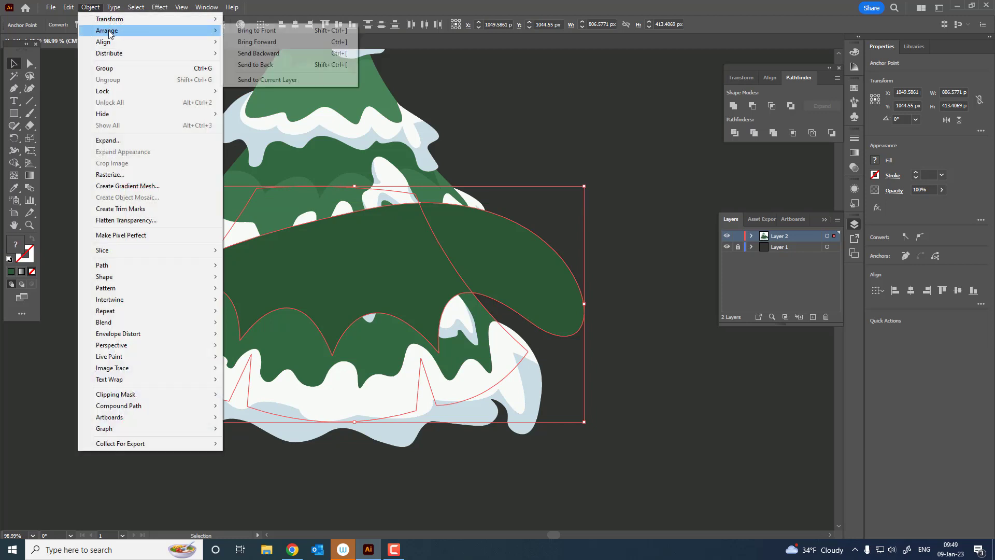
left_click(256, 65)
- Divide the bottom shading with the tree, delete the piece outside, and zoom out
left_click(734, 133)
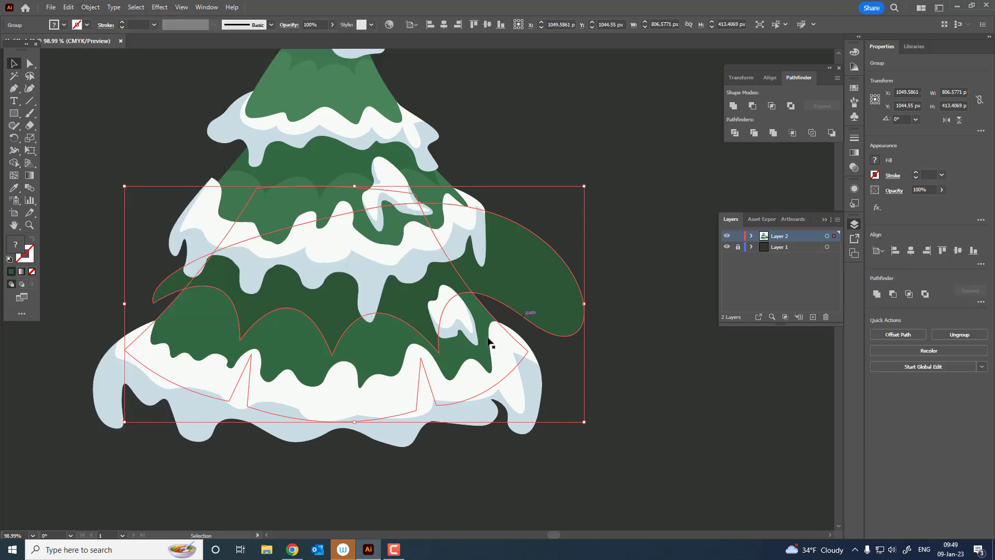
double_click(498, 282)
key("Delete")
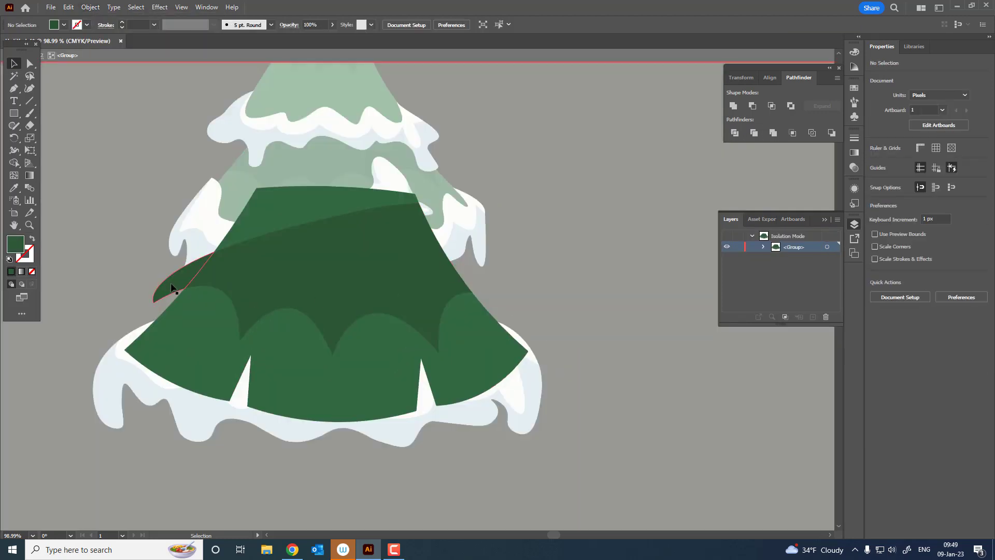
key("Escape")
key("z")
left_click(451, 278, "alt")
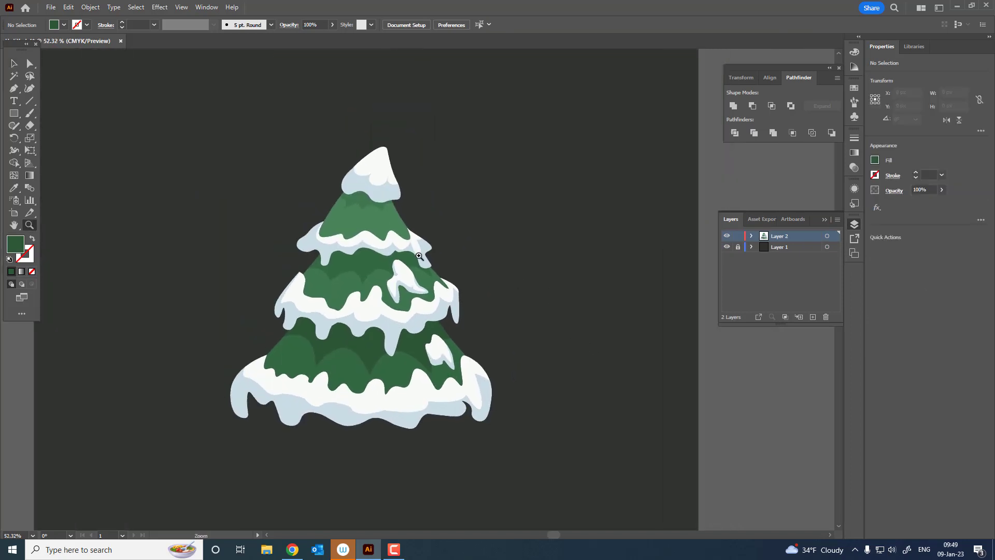
- Draw a closed shading outline beneath the top snow cap with the Pen tool
scroll(363, 285, "up", 6)
scroll(312, 226, "up", 2)
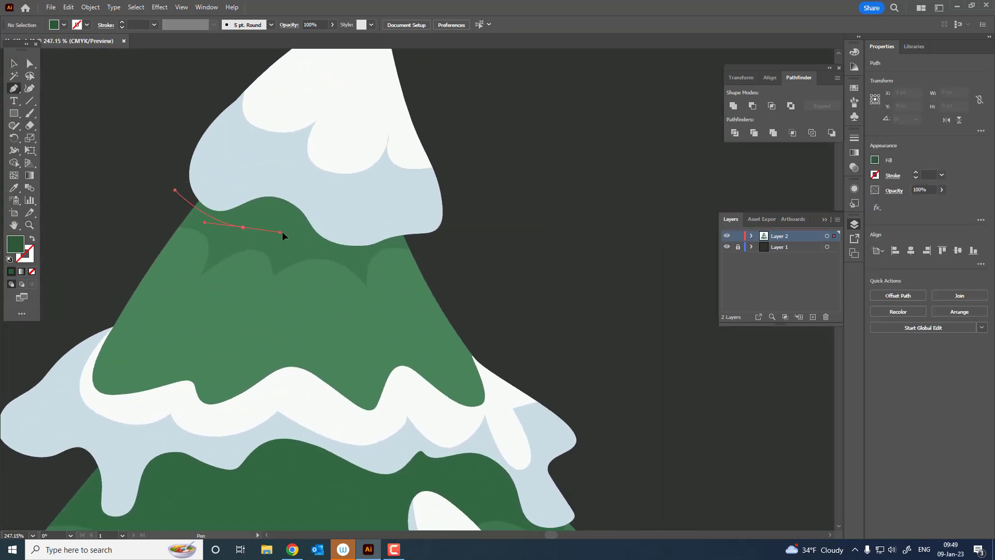
left_click_drag(236, 222, 347, 278)
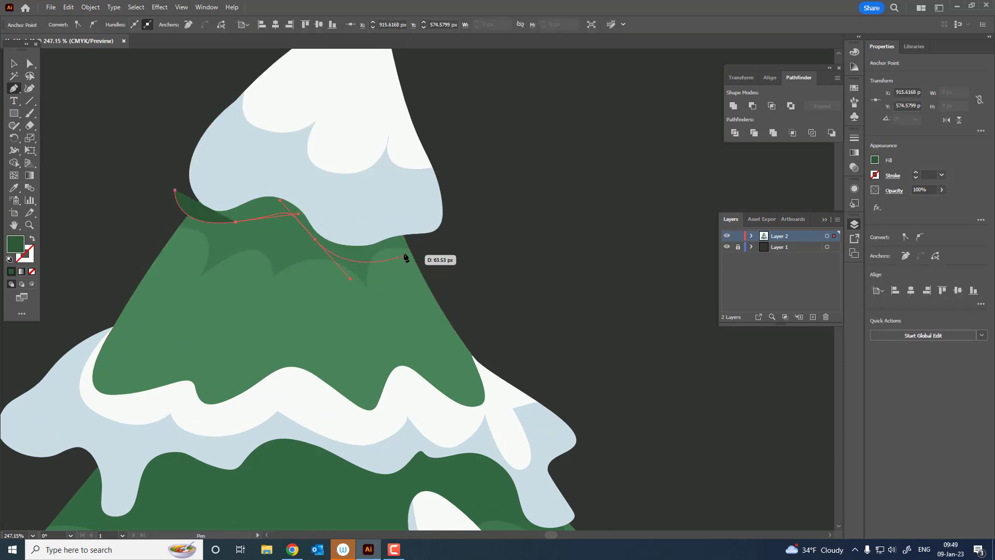
left_click_drag(405, 248, 484, 209)
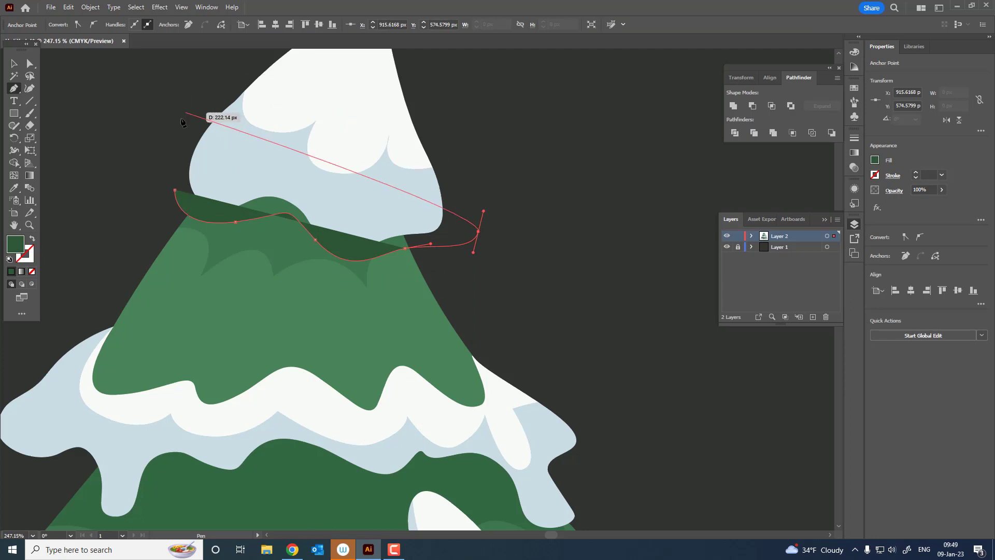
left_click_drag(184, 114, 132, 191)
left_click(174, 190)
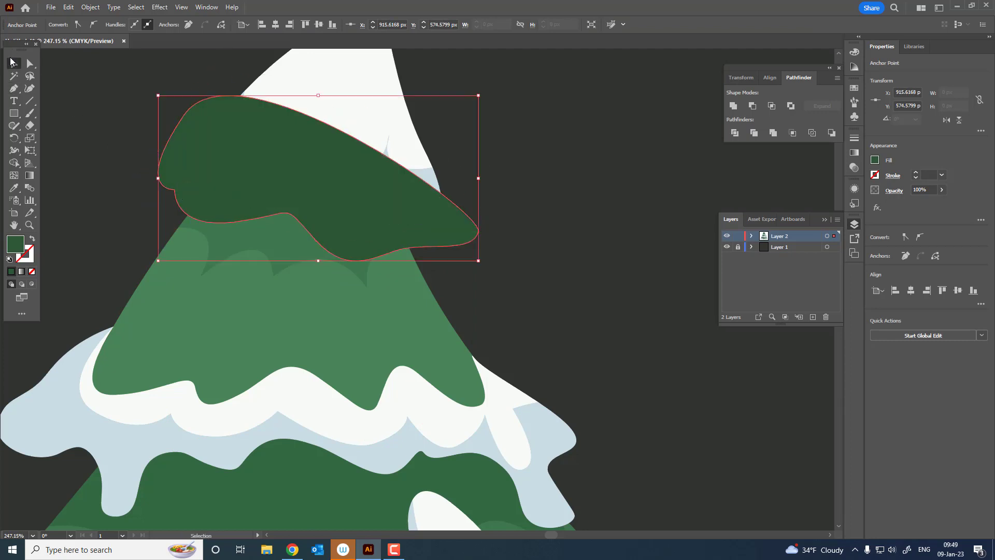
- Bring the top snow cap in front and smooth the shading's lower-left edge with the Curvature tool
scroll(122, 144, "down", 5)
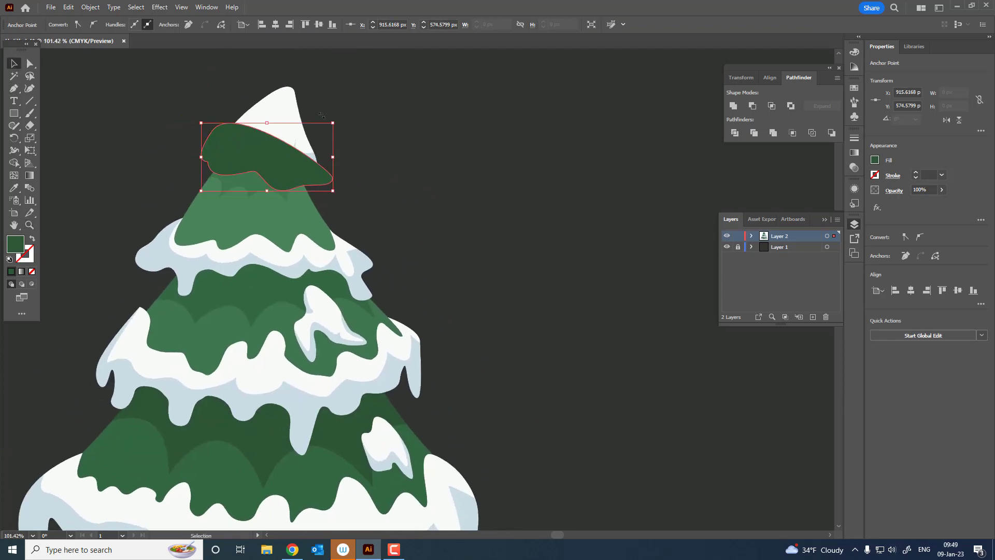
left_click(273, 102)
left_click(90, 6)
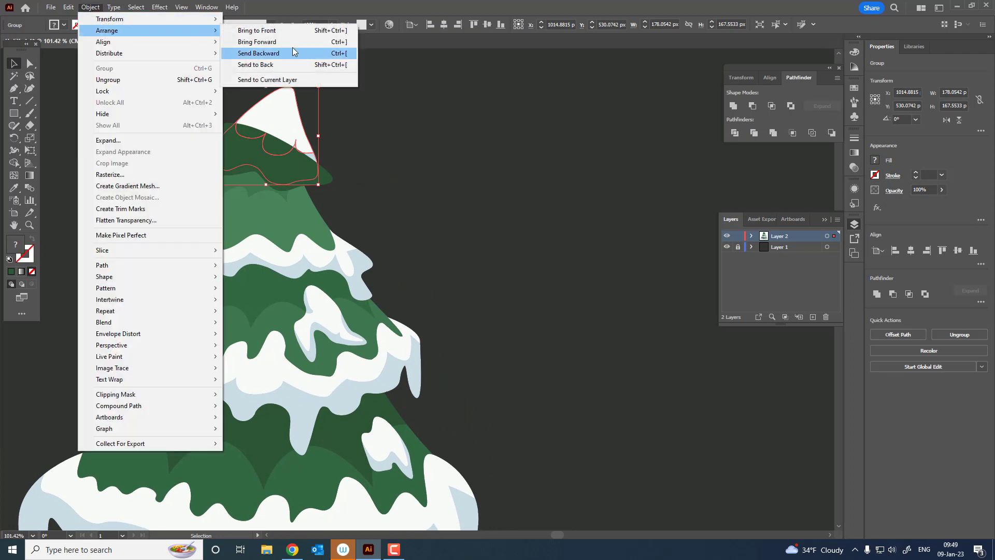
left_click(285, 30)
left_click(467, 213)
key("z")
left_click(334, 210)
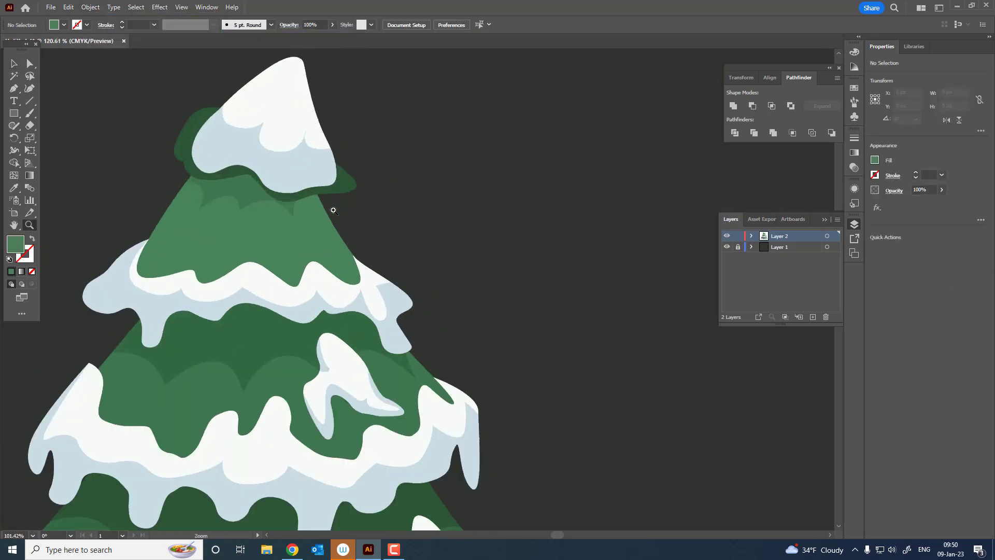
left_click(122, 164)
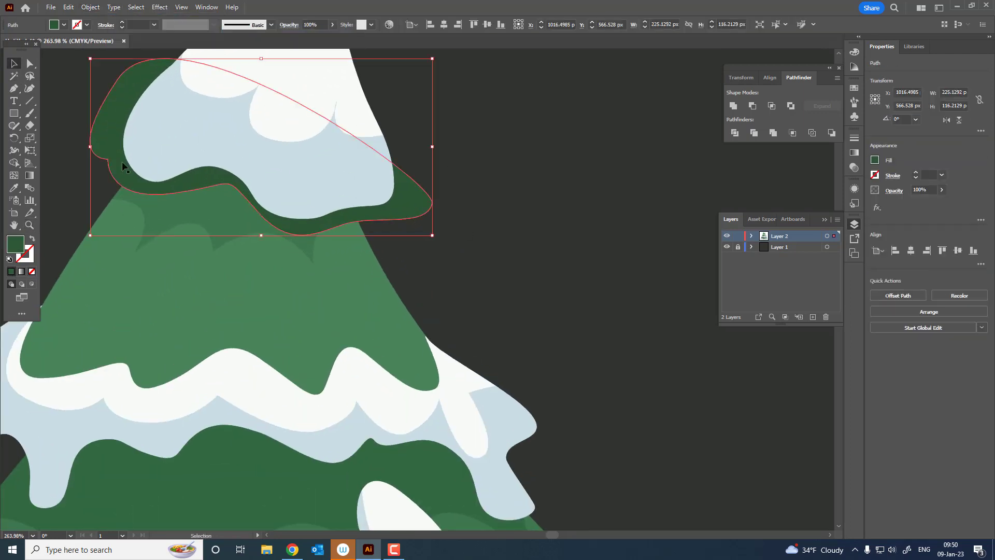
left_click(28, 91)
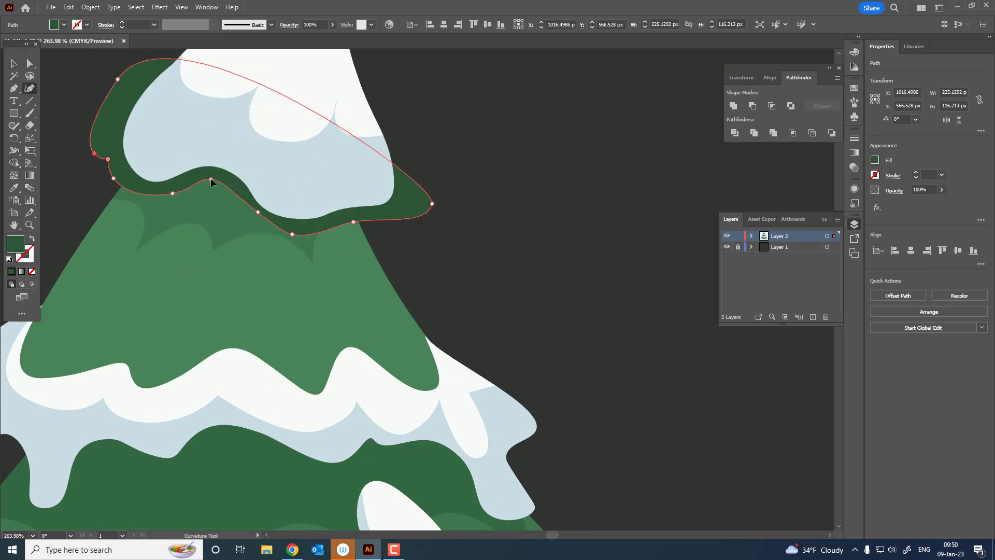
mouse_move(258, 212)
left_mouse_down()
mouse_move(253, 221)
mouse_move(295, 231)
left_mouse_up()
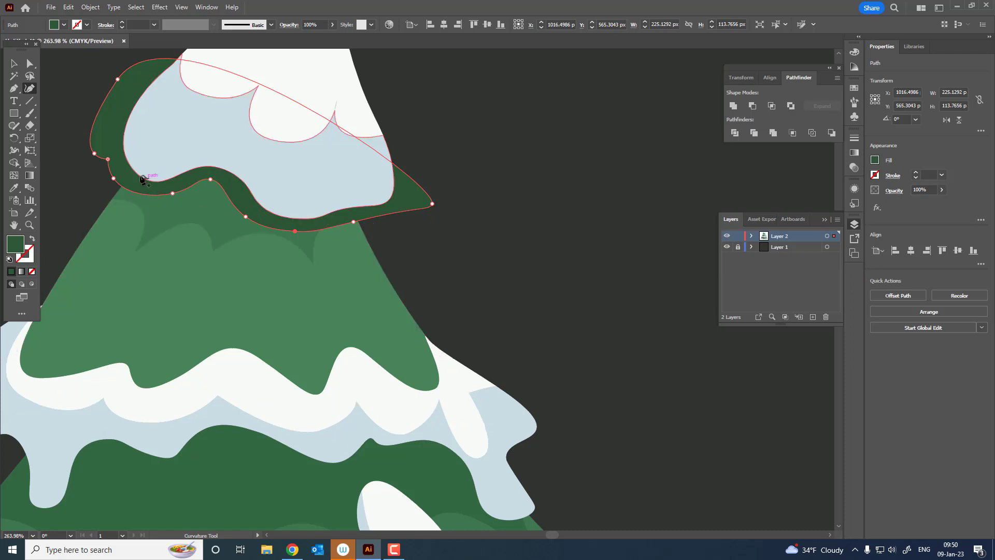
- Set the top shading's opacity to 47%
left_click(12, 63)
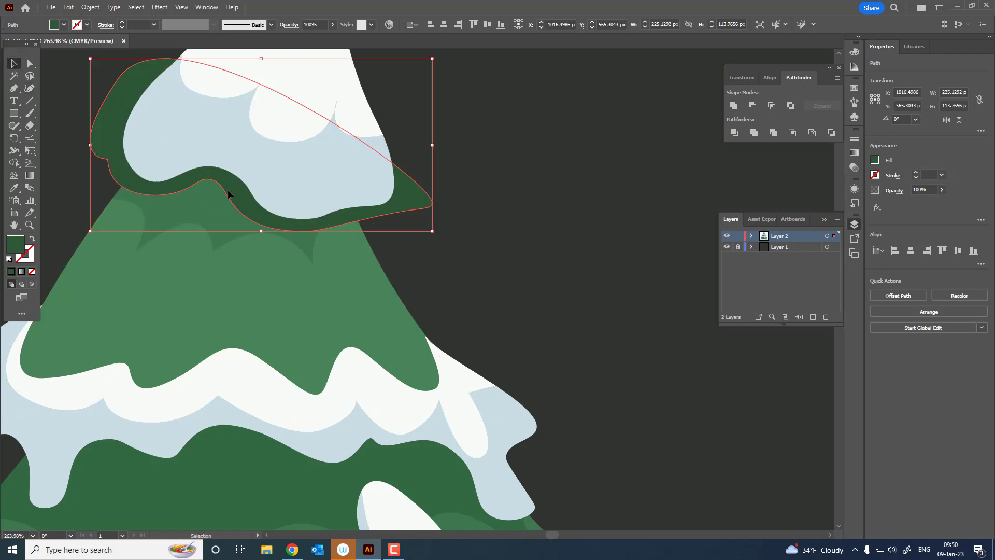
left_click(331, 25)
left_click_drag(319, 38, 314, 38)
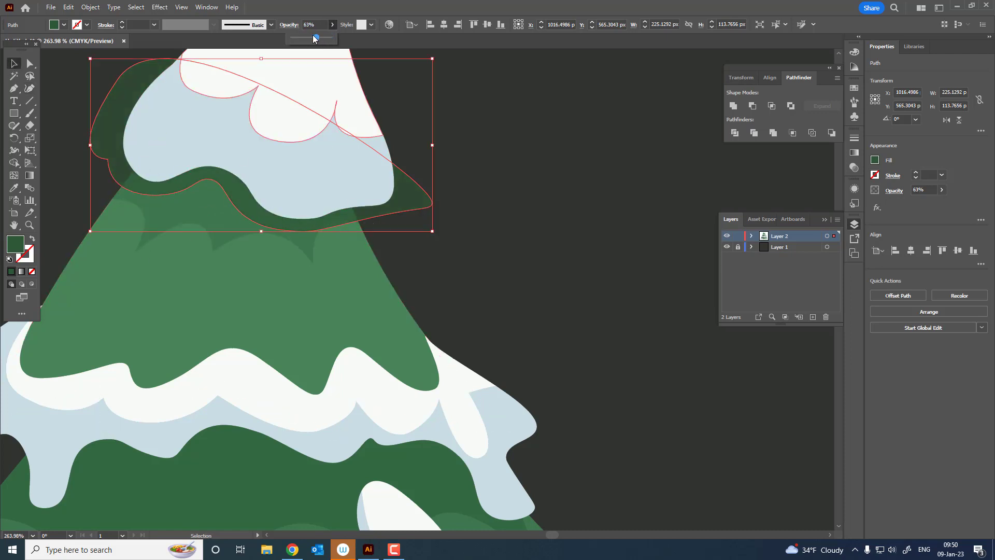
left_click(507, 290)
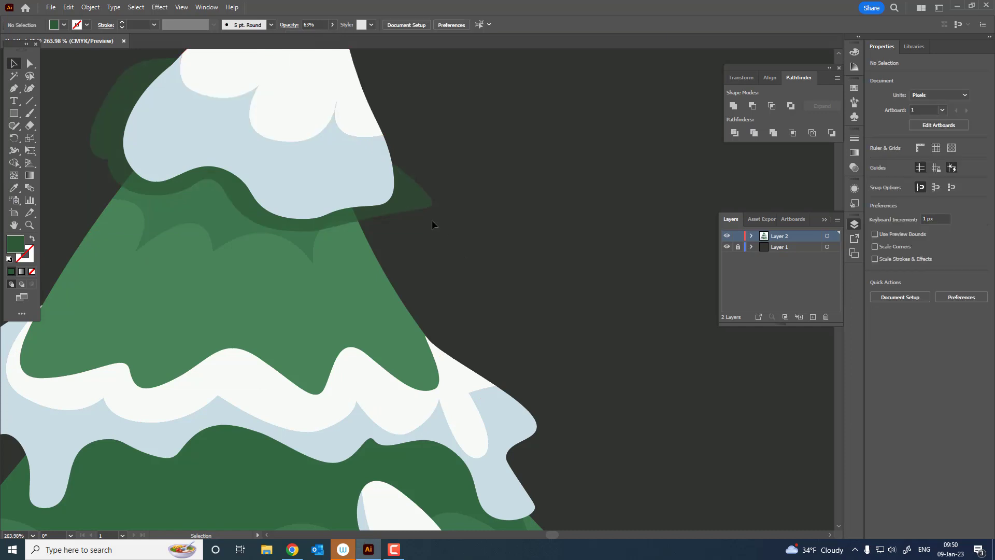
left_click(420, 213)
left_click(332, 25)
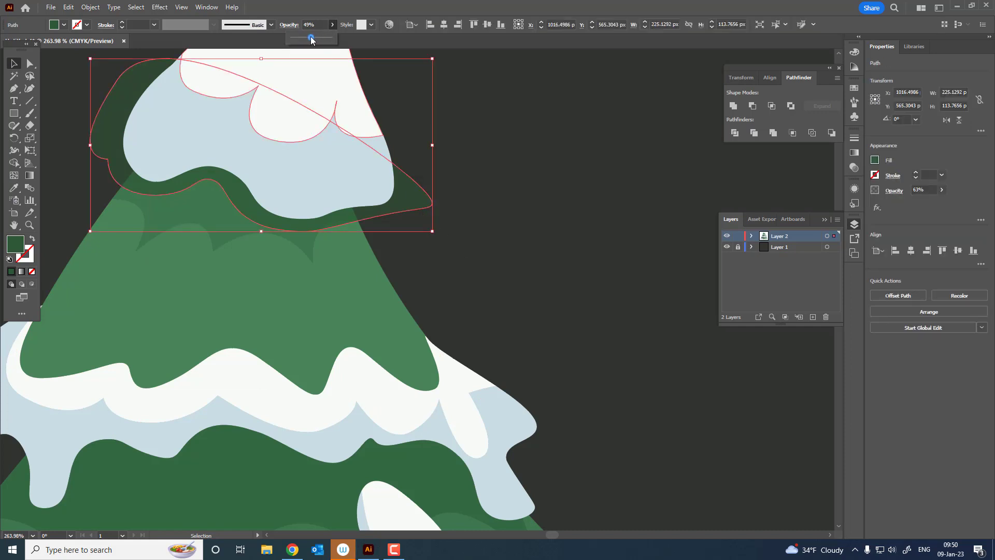
left_click_drag(311, 38, 309, 38)
left_click(521, 263)
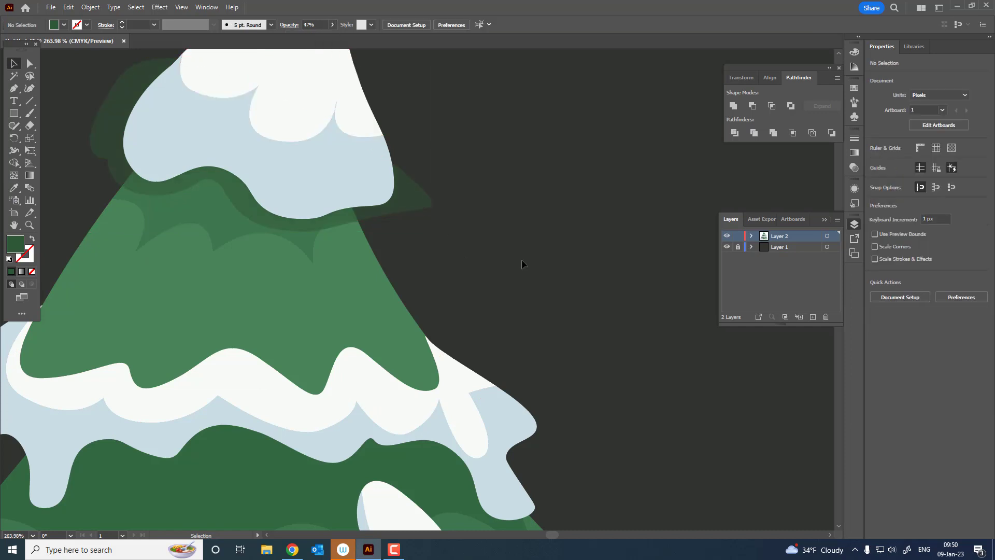
- Bring the second snow tier to the front and pick leftover shading pieces in the divided group
left_click(412, 210)
left_click(420, 418)
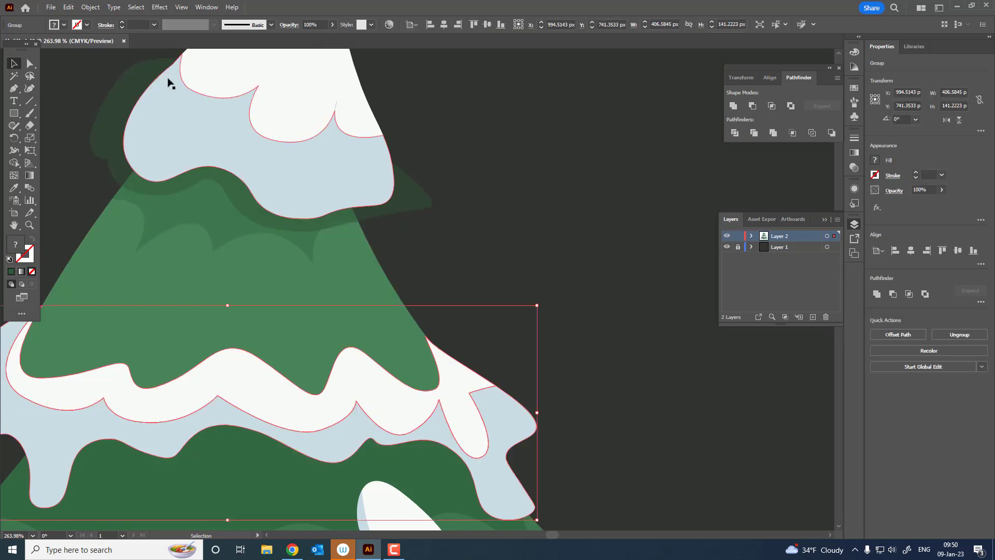
left_click(96, 9)
left_click(283, 31)
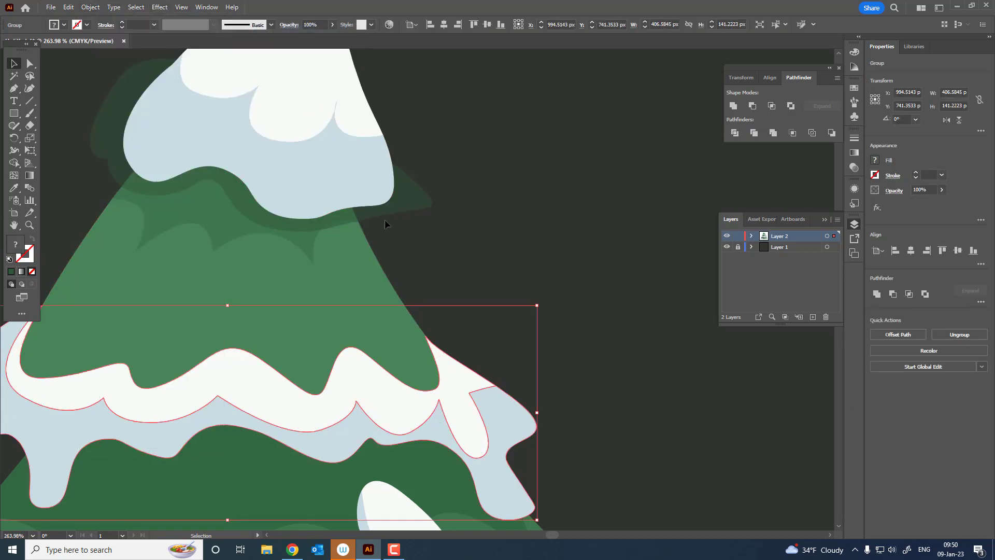
left_click(396, 208)
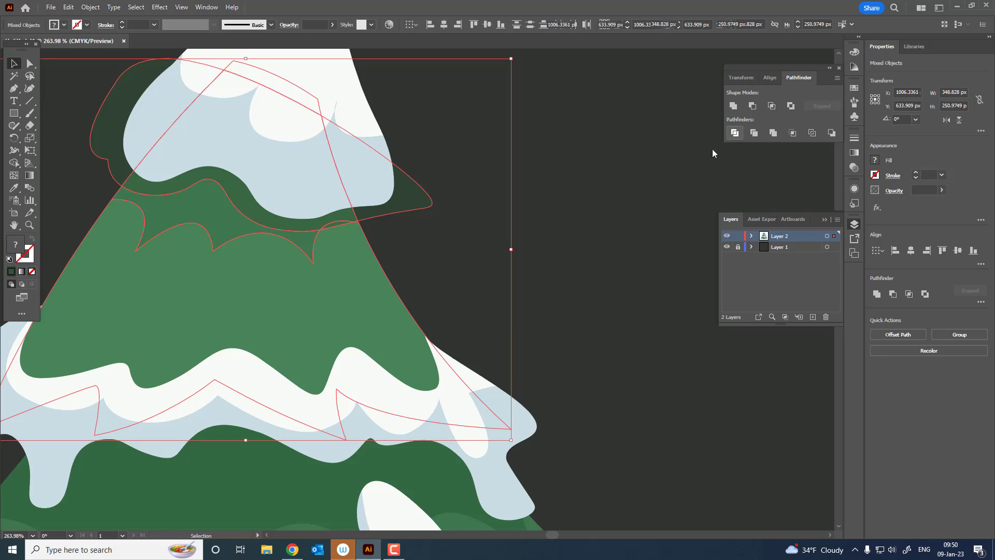
double_click(420, 194)
left_click(421, 194)
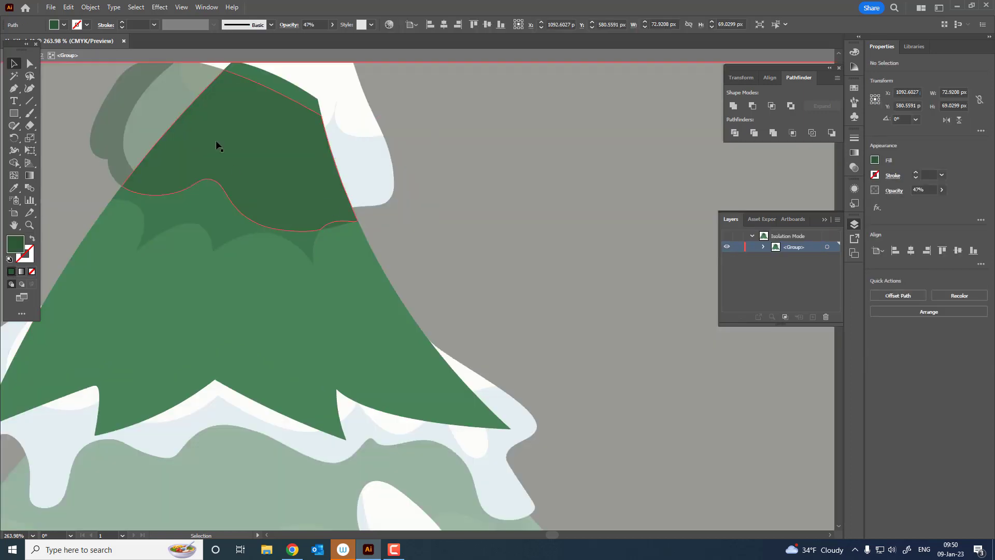
double_click(518, 227)
- Draw a scalloped shading shape under the upper snow tier with the Pen tool
key("z")
left_click_drag(383, 251, 338, 231)
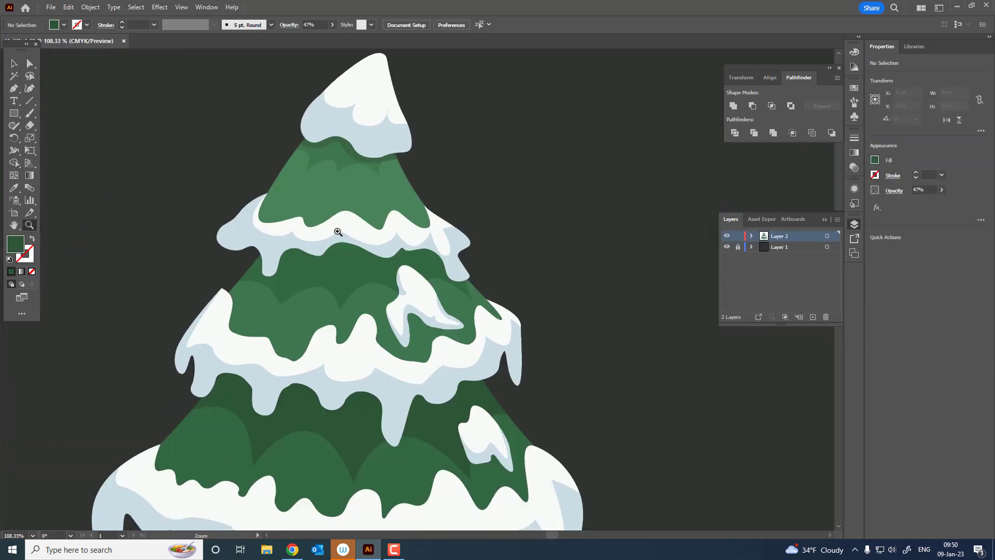
left_click_drag(365, 275, 414, 274)
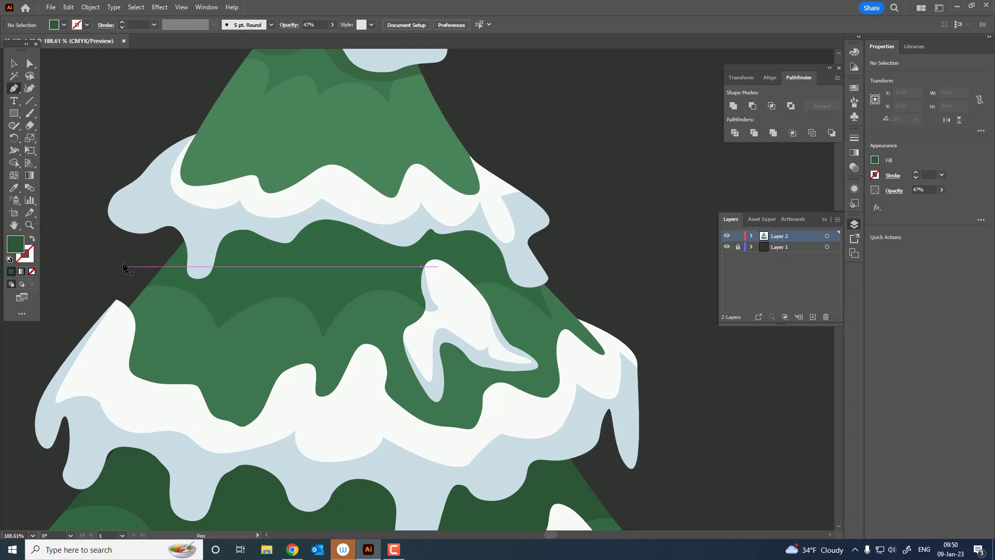
left_click(125, 268)
left_click_drag(172, 270, 223, 293)
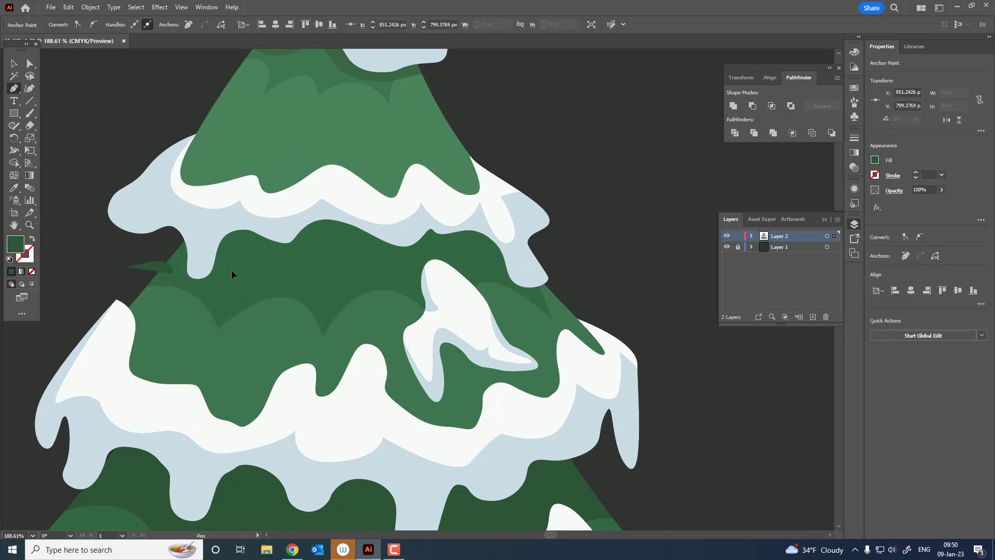
left_click_drag(261, 249, 290, 270)
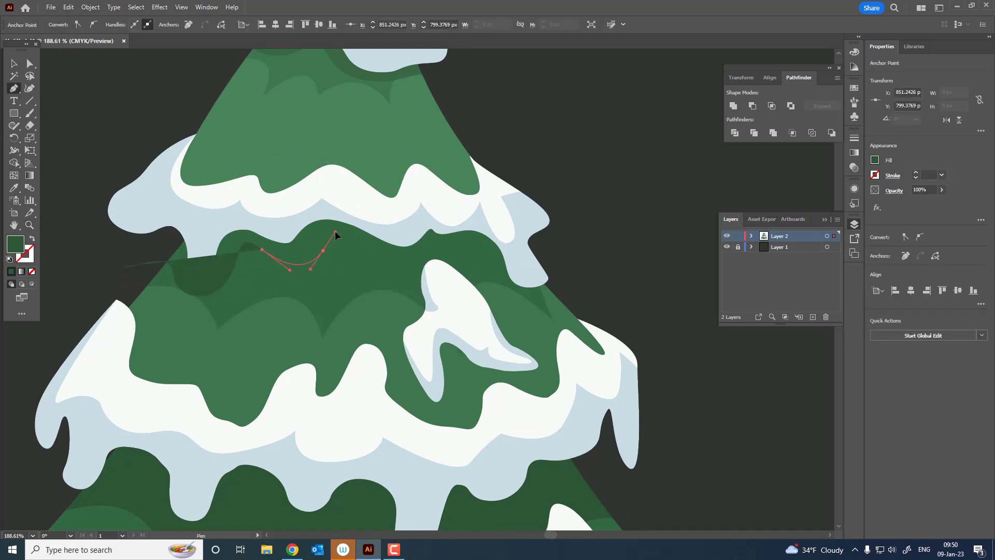
mouse_move(351, 239)
left_mouse_down()
mouse_move(372, 265)
mouse_move(437, 242)
mouse_move(465, 254)
left_mouse_up()
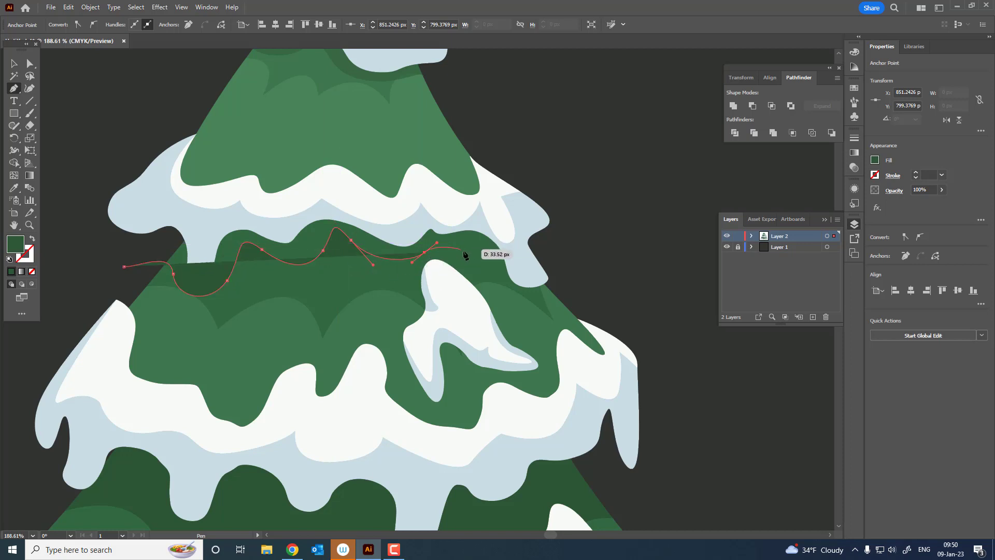
key("Escape")
left_click_drag(353, 210, 232, 227)
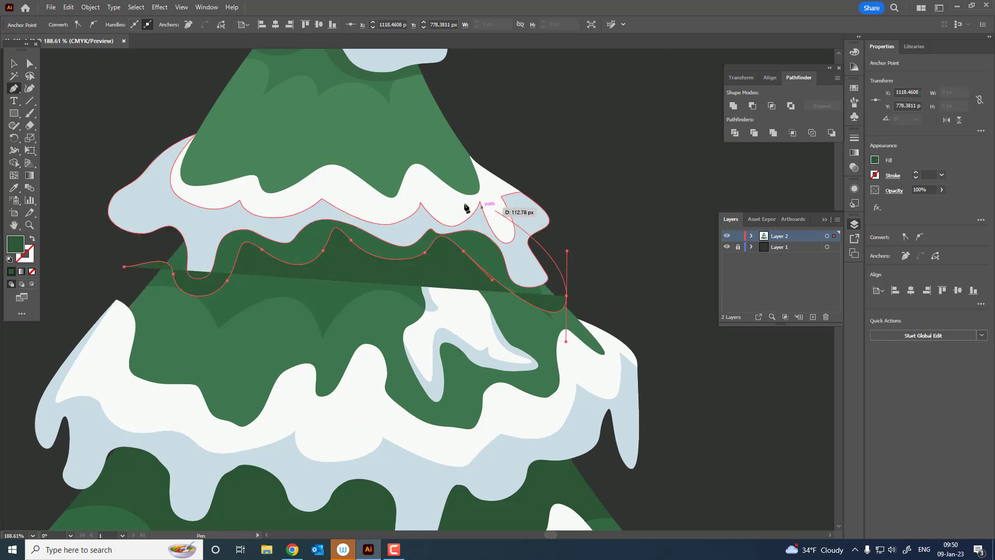
mouse_move(124, 266)
left_mouse_down()
mouse_move(119, 254)
mouse_move(122, 345)
left_mouse_up()
left_click_drag(221, 340, 216, 273)
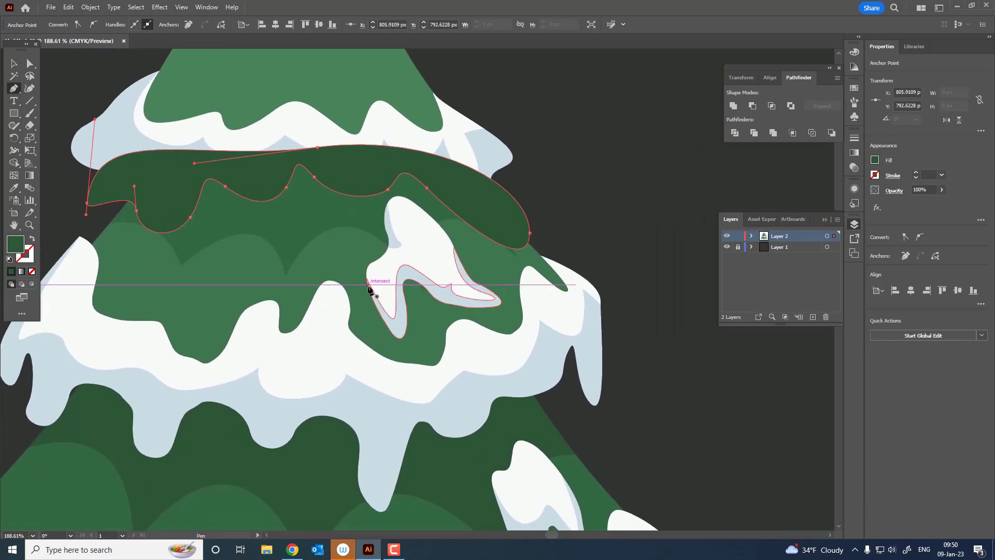
- Draw a second shading shape beneath the side snow clump
left_click_drag(393, 350, 403, 358)
mouse_move(420, 311)
left_mouse_down()
mouse_move(414, 298)
mouse_move(469, 320)
mouse_move(505, 288)
left_mouse_up()
left_click_drag(425, 270, 423, 244)
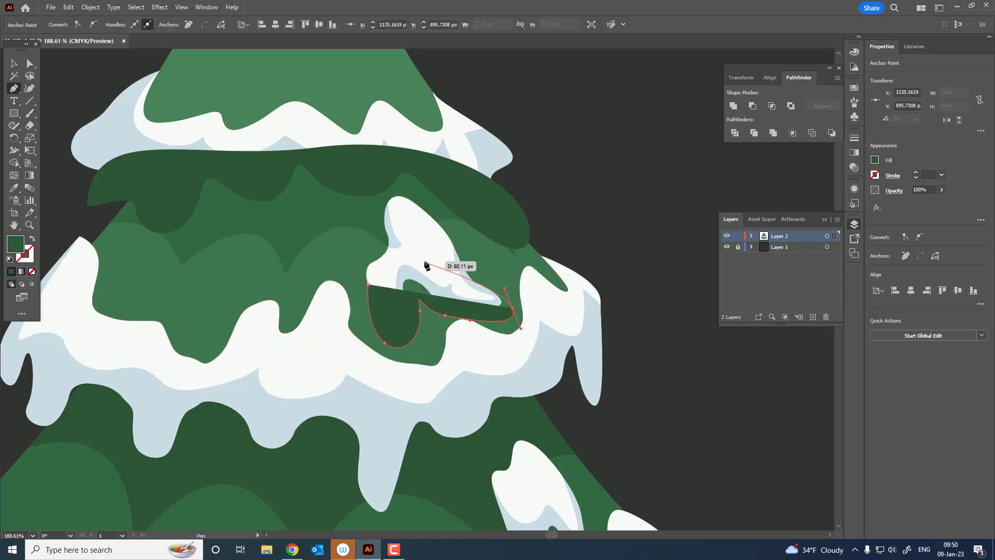
left_click(369, 282)
scroll(369, 282, "down", 2)
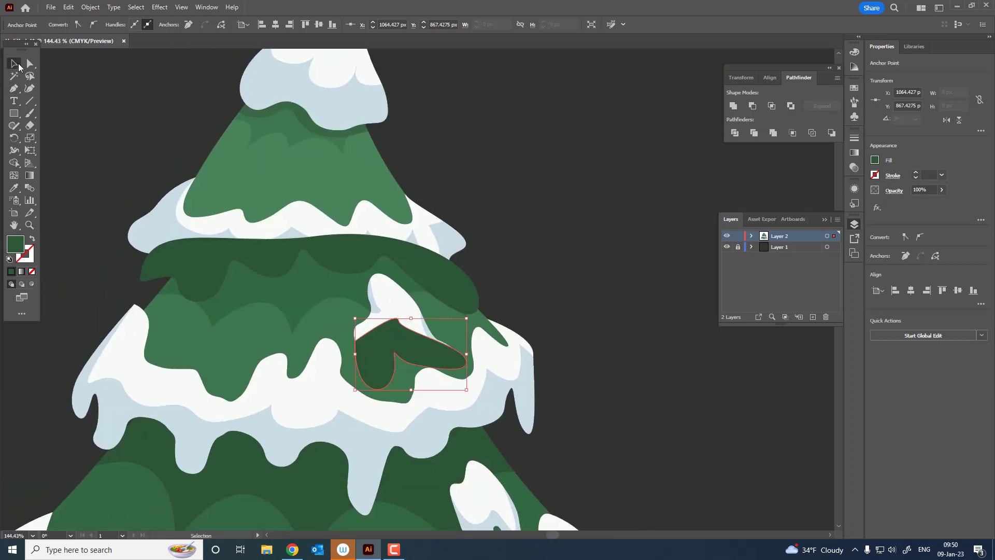
- Apply the 47% opacity appearance to both shading shapes with the Eyedropper
left_click(461, 282, "shift")
left_click(14, 188)
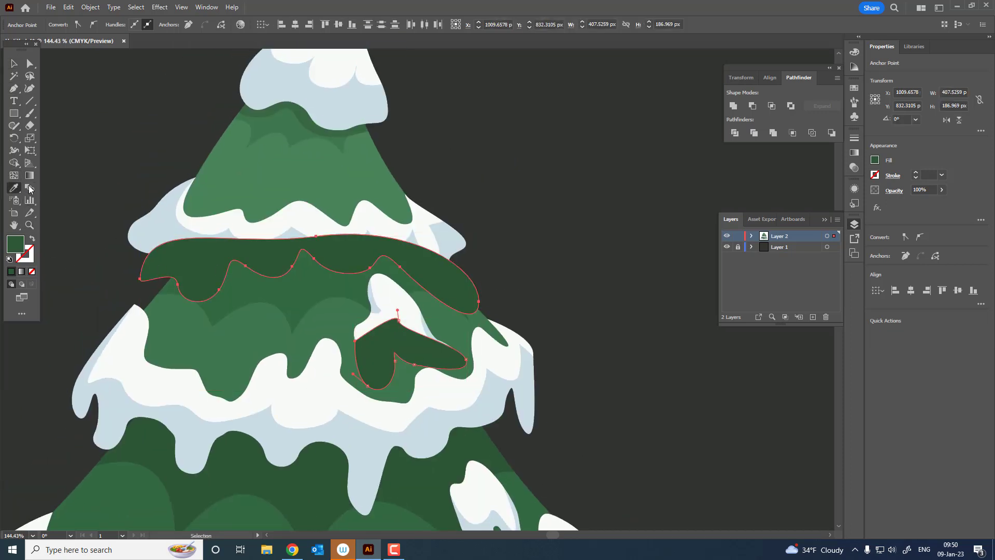
left_click(279, 108)
key("v")
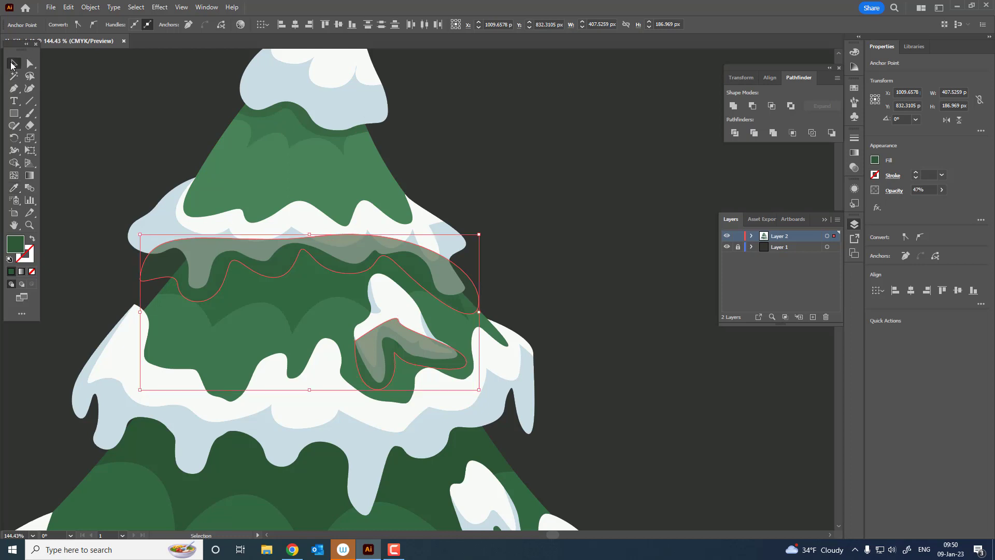
- Send the shading shapes backward behind the upper snow tier
left_click(445, 232)
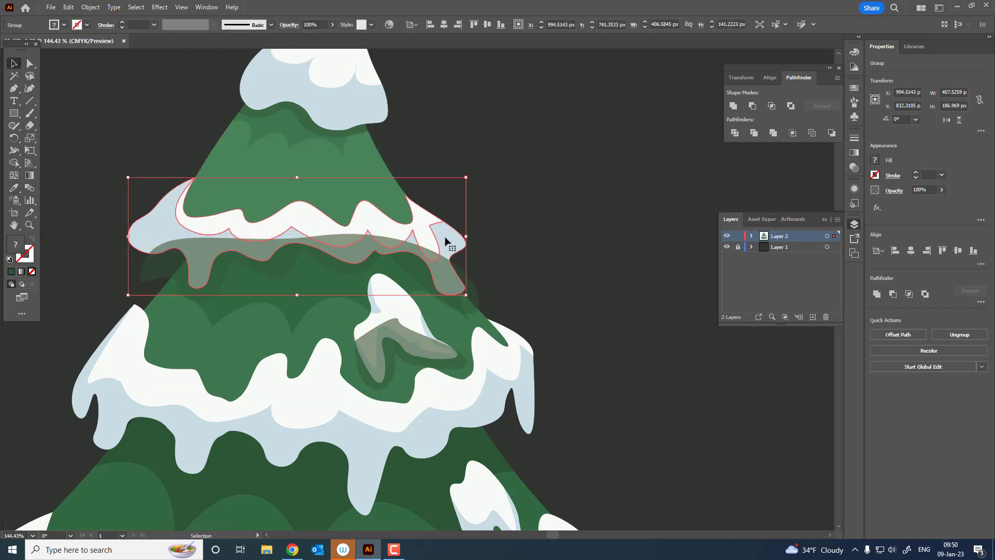
left_click(401, 308, "shift")
left_click(90, 7)
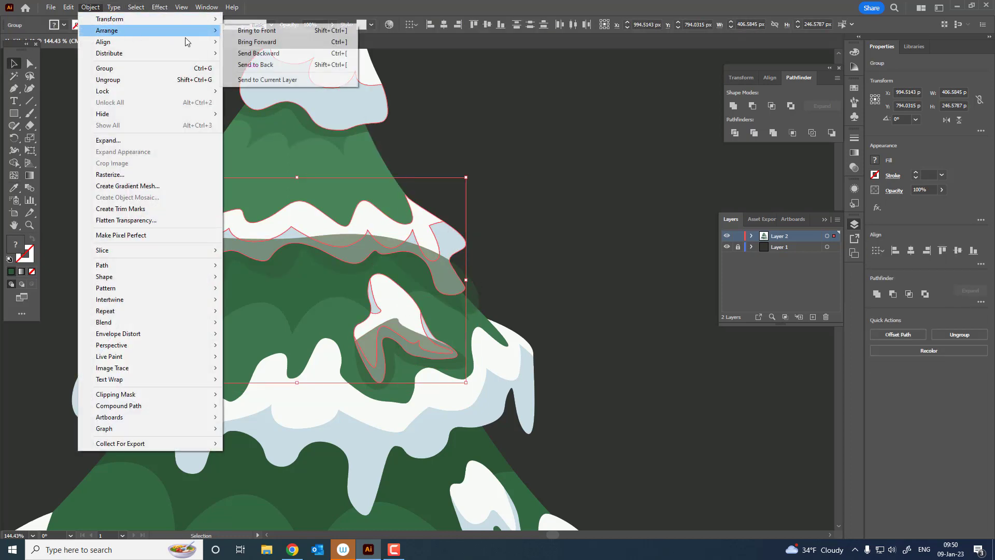
left_click(258, 53)
left_click(561, 202)
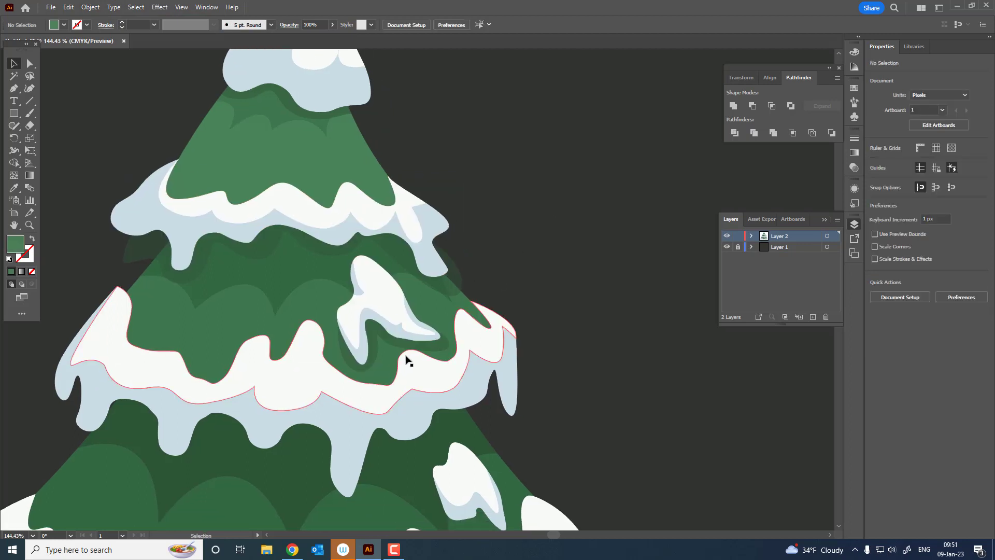
- Change the stacking order of the lower snow tier group
left_click(462, 278)
left_click(163, 299, "shift")
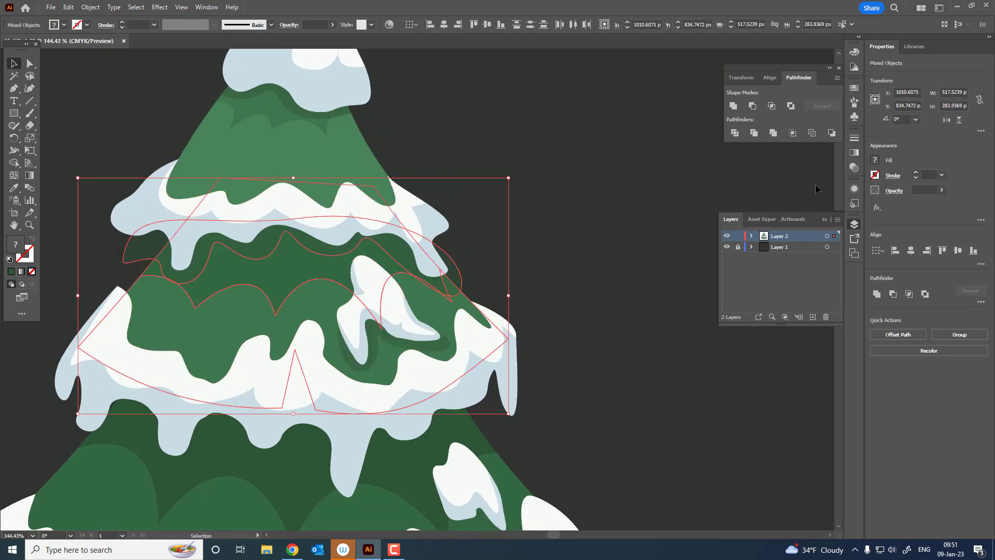
left_click(515, 395)
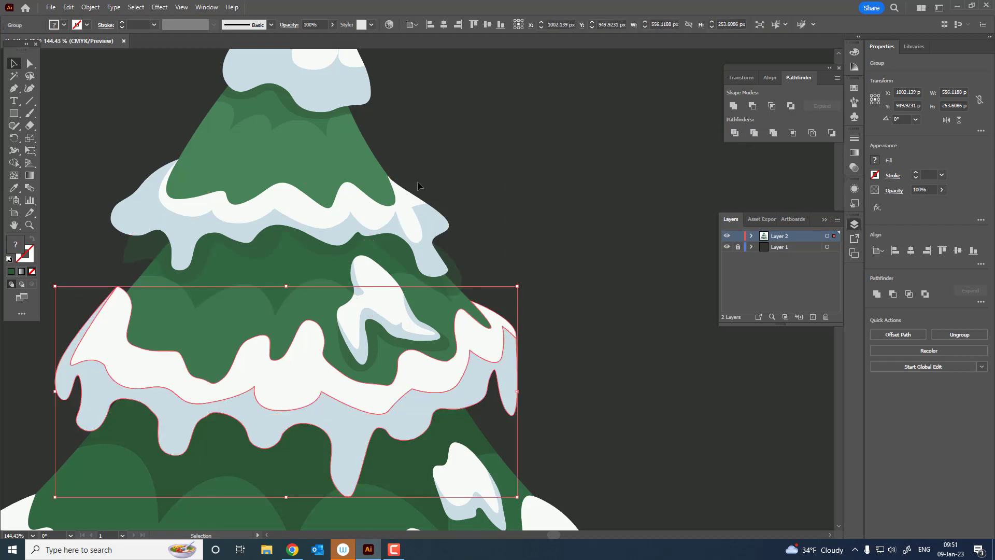
left_click(91, 8)
left_click(325, 30)
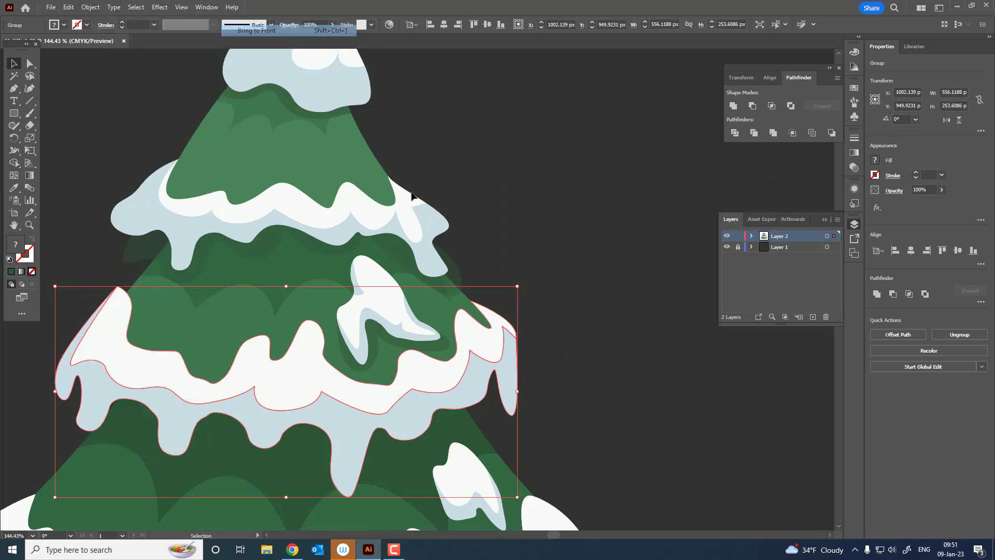
- Split the overlapping shading outline paths into separate pieces with Pathfinder Divide
left_click(455, 263)
left_click(158, 290, "shift")
left_click(440, 258, "shift")
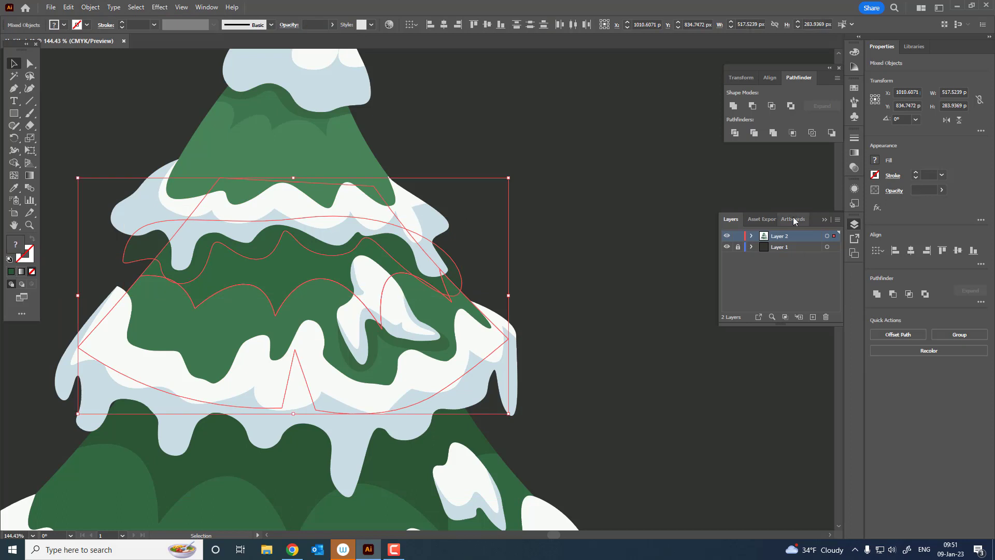
left_click(735, 133)
double_click(459, 274)
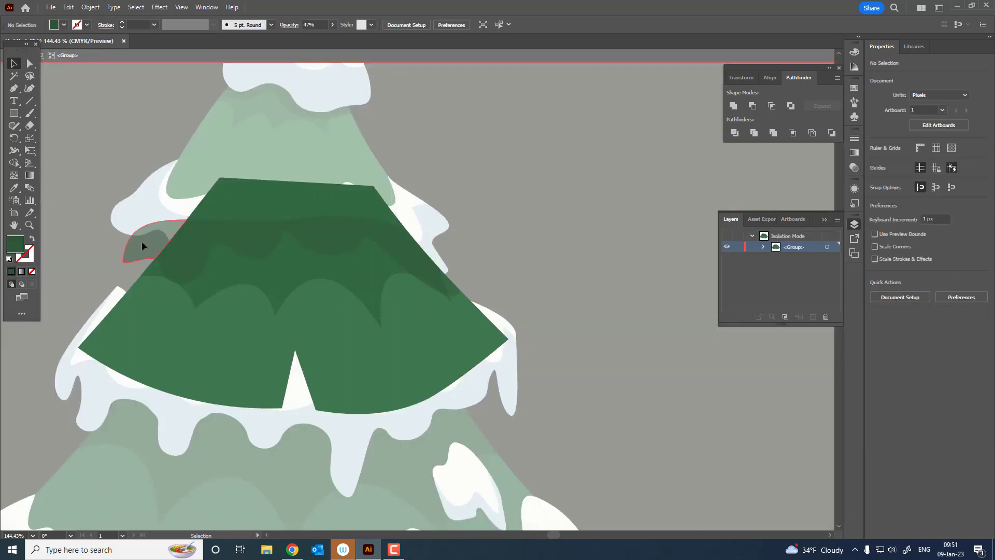
double_click(552, 280)
- Bring the top snow cap to the front, above the divided shading group
left_click(322, 151)
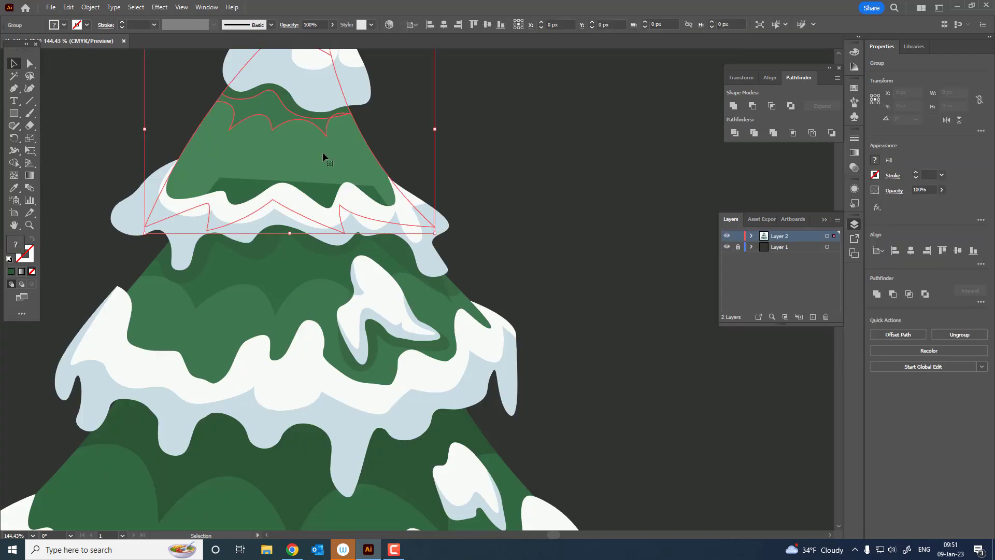
left_click(332, 94, "shift")
left_click(91, 7)
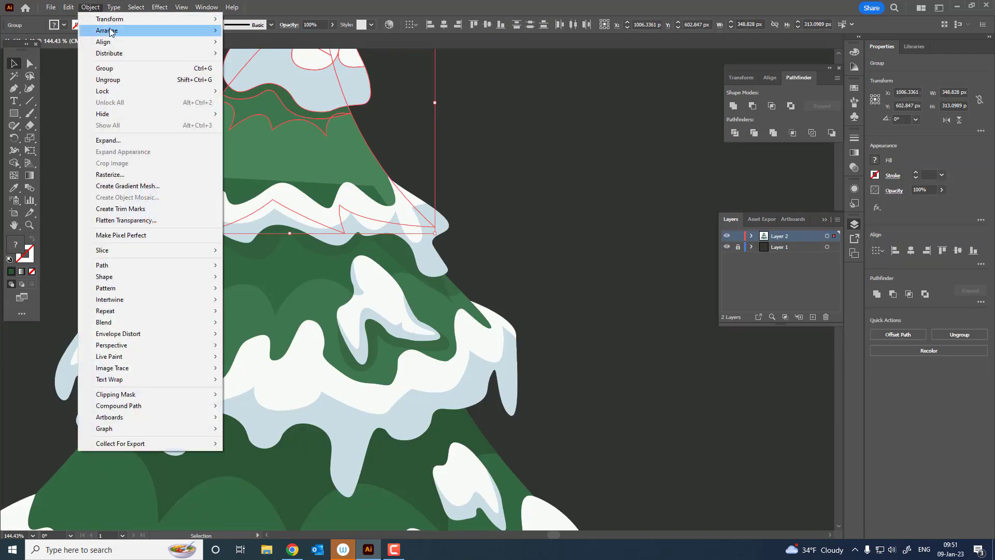
left_click(283, 31)
left_click(480, 189)
- Bring the middle tier's snow group to the front of the shading
key("z")
scroll(502, 229, "down", 2)
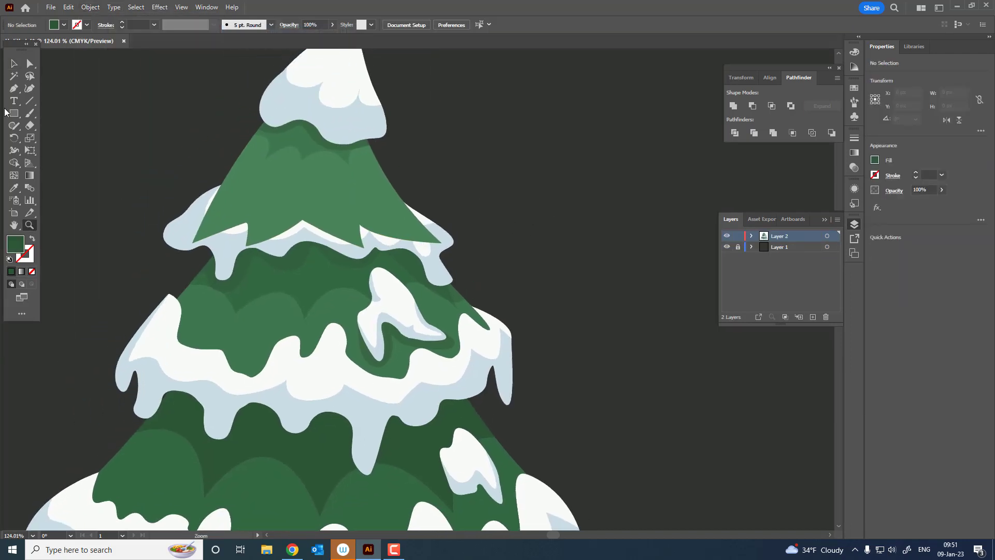
left_click(13, 64)
left_click(445, 243)
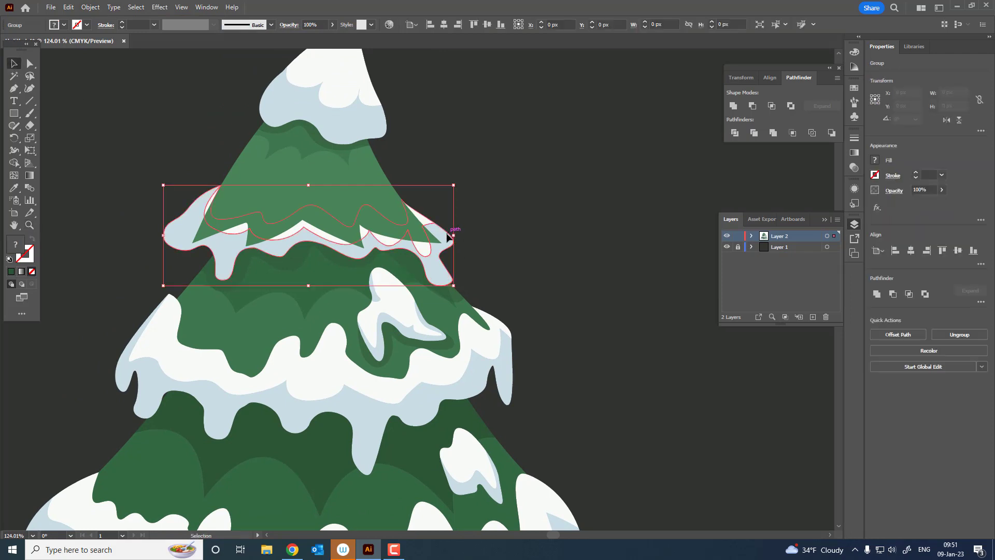
left_click(90, 6)
left_click(258, 30)
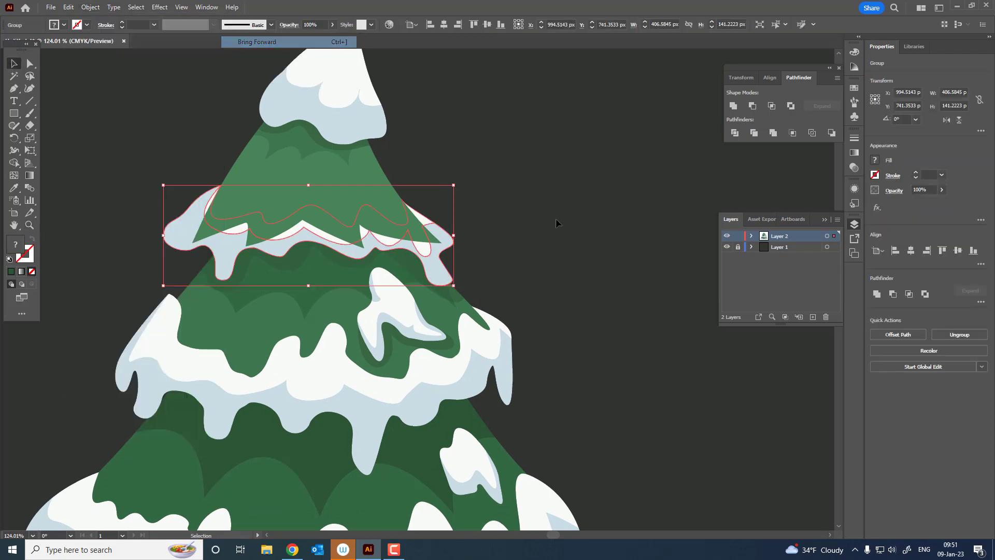
left_click(555, 218)
left_click(90, 7)
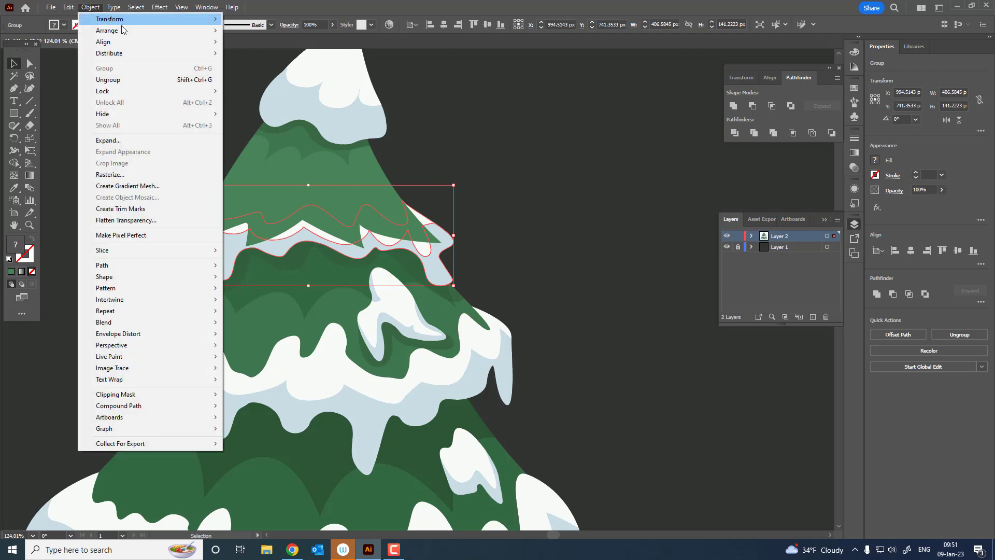
left_click(258, 30)
left_click(499, 154)
- Draw a closed scalloped shading shape across the middle snow tier with the Pen tool
key("z")
mouse_move(471, 220)
left_mouse_down()
mouse_move(401, 244)
mouse_move(391, 363)
mouse_move(349, 366)
left_mouse_up()
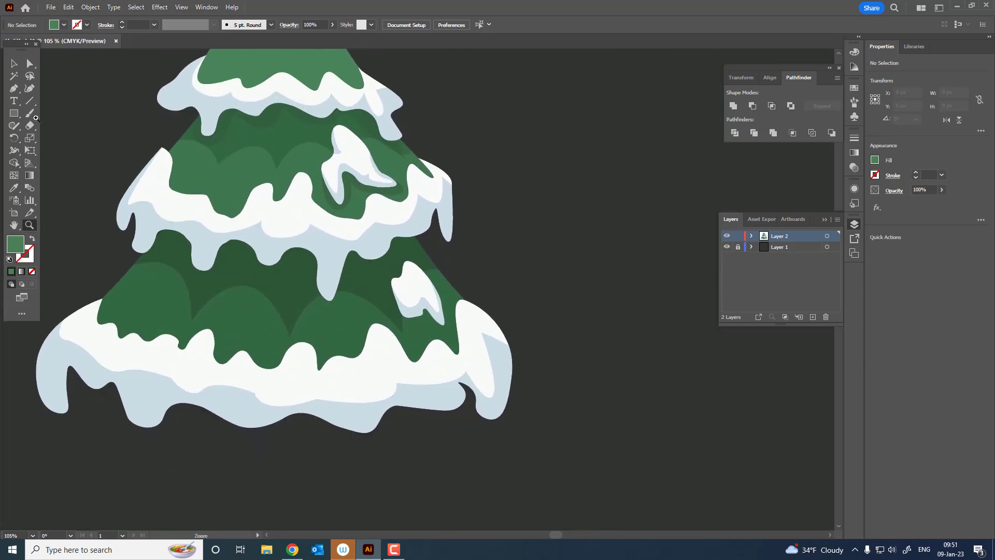
left_click_drag(150, 265, 184, 252)
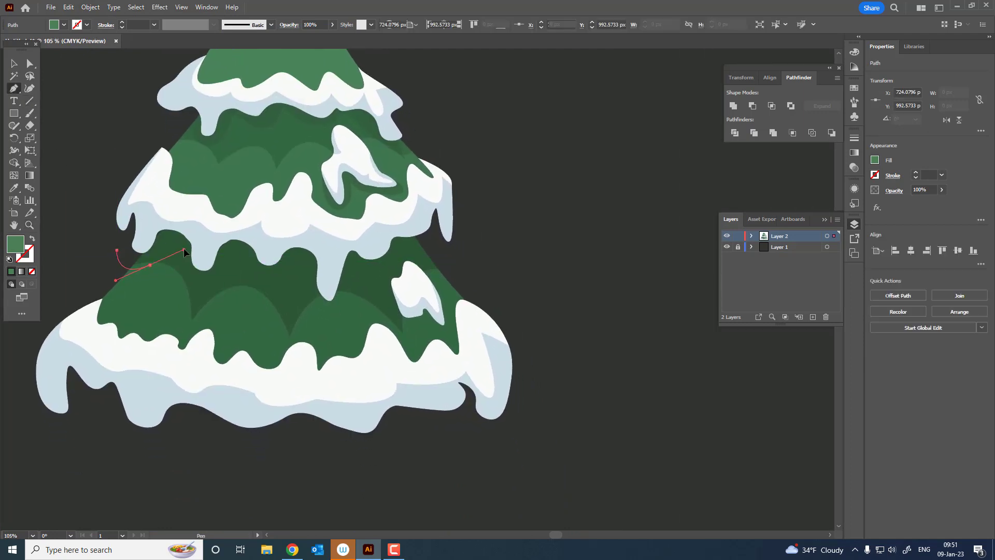
key("ctrl+z")
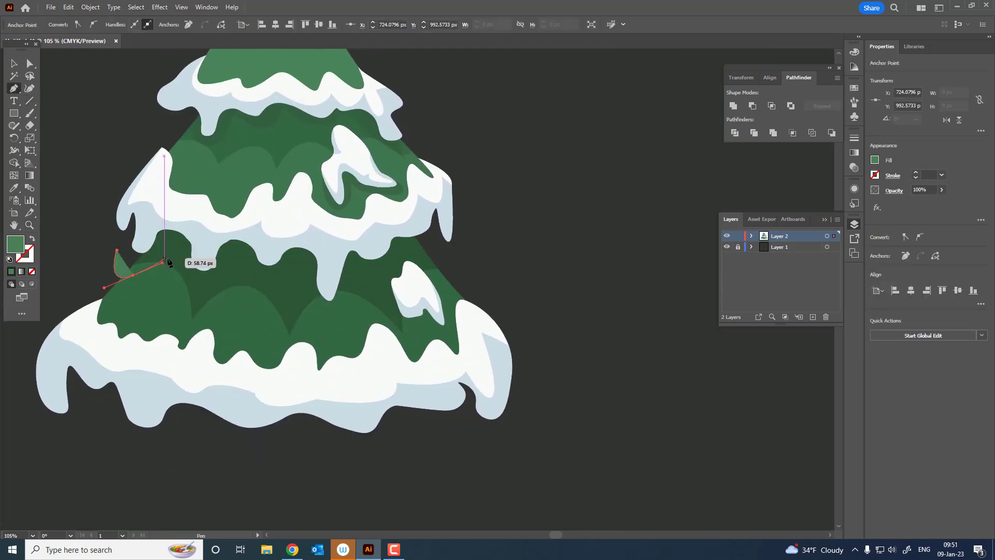
mouse_move(146, 265)
left_mouse_down()
mouse_move(174, 252)
mouse_move(190, 297)
mouse_move(229, 269)
left_mouse_up()
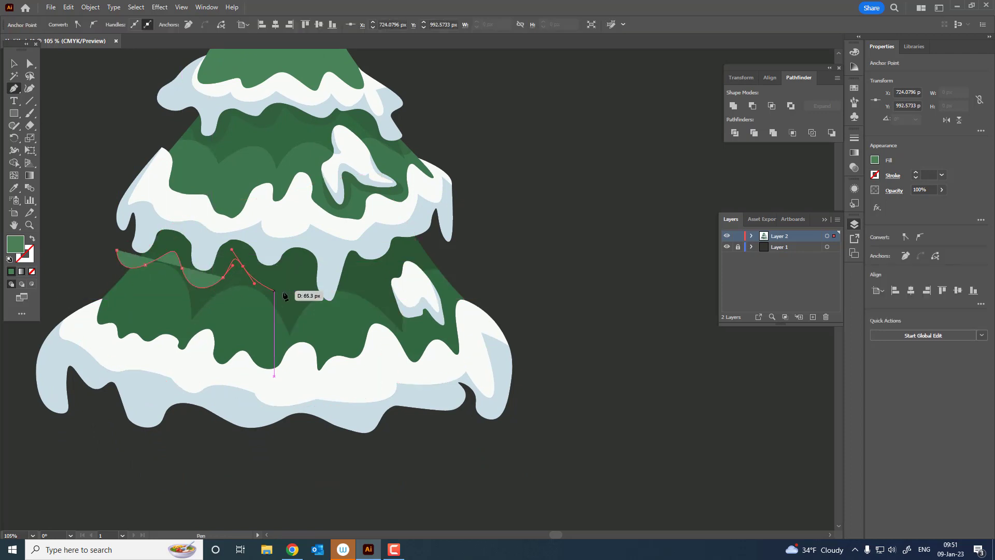
mouse_move(304, 292)
left_mouse_down()
mouse_move(312, 315)
mouse_move(351, 284)
left_mouse_up()
left_click(367, 275)
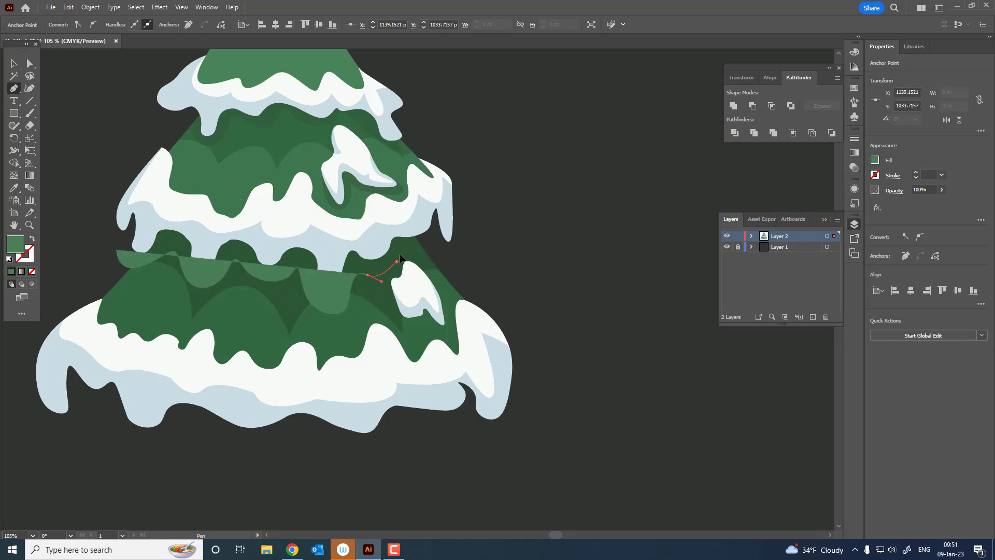
left_click_drag(414, 251, 433, 262)
left_click(397, 215)
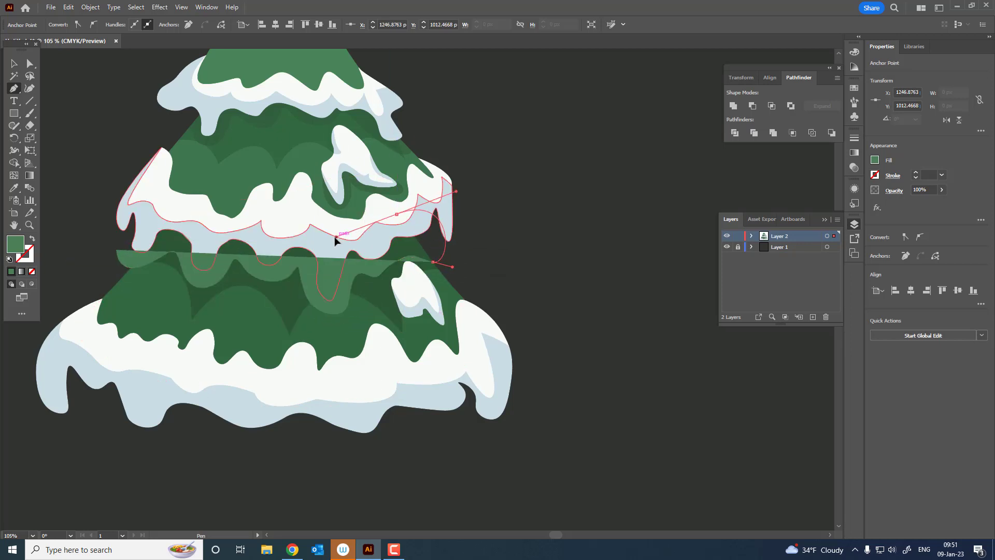
left_click_drag(242, 226, 207, 216)
left_click_drag(131, 184, 119, 196)
left_click_drag(117, 250, 120, 245)
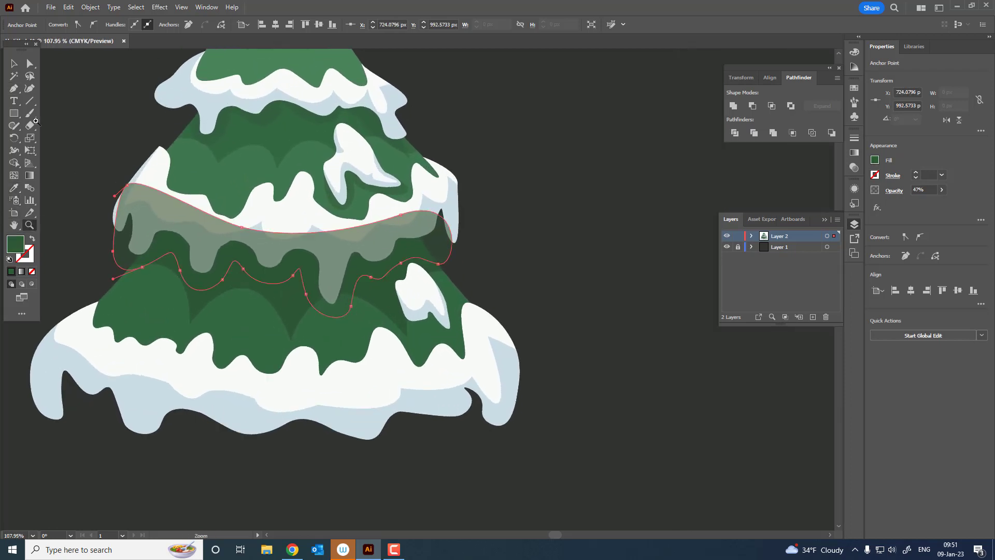
- Set the shading band to 47% opacity and begin a small shadow shape under the right snow clump
left_click(8, 62)
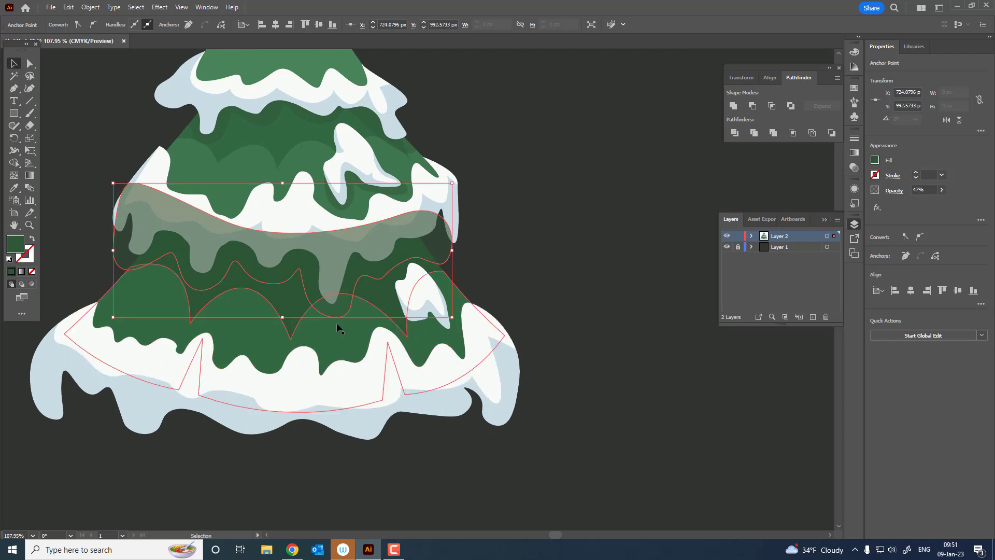
left_click(14, 89)
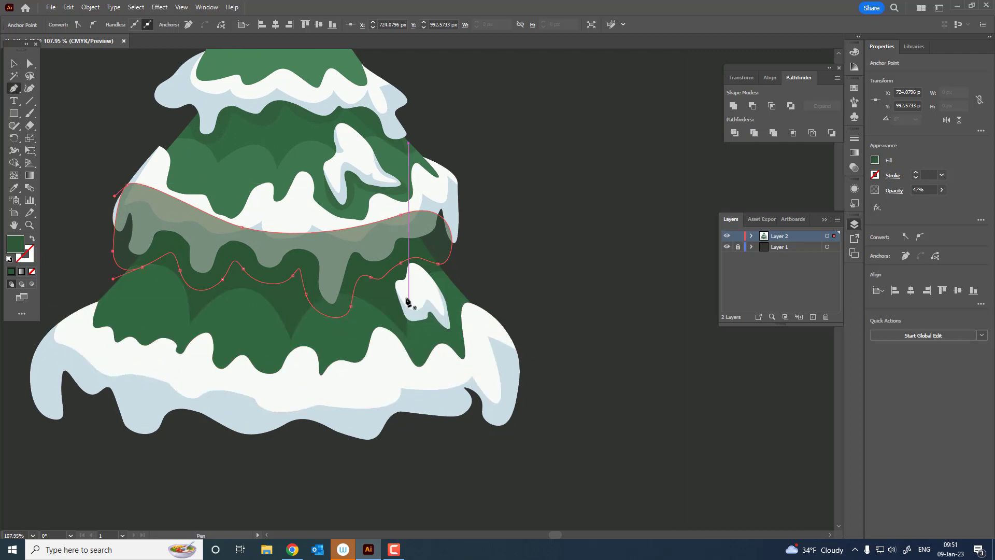
left_click(402, 294)
mouse_move(408, 328)
left_mouse_down()
mouse_move(424, 343)
mouse_move(462, 328)
mouse_move(437, 299)
mouse_move(389, 315)
left_mouse_up()
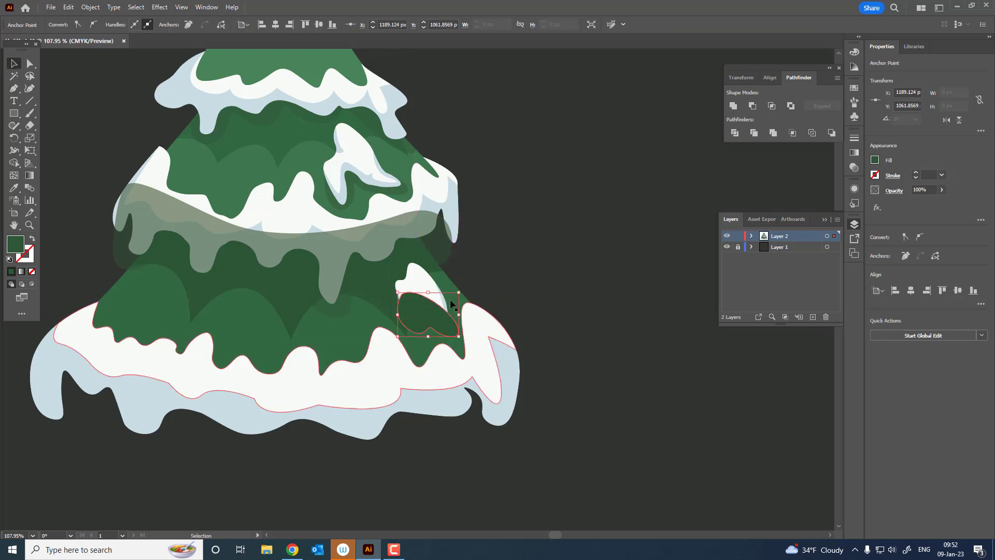
- Eyedrop the band's translucent look onto the small shadow, then send the shading and tree shapes backward
left_click(14, 187)
left_click(428, 242)
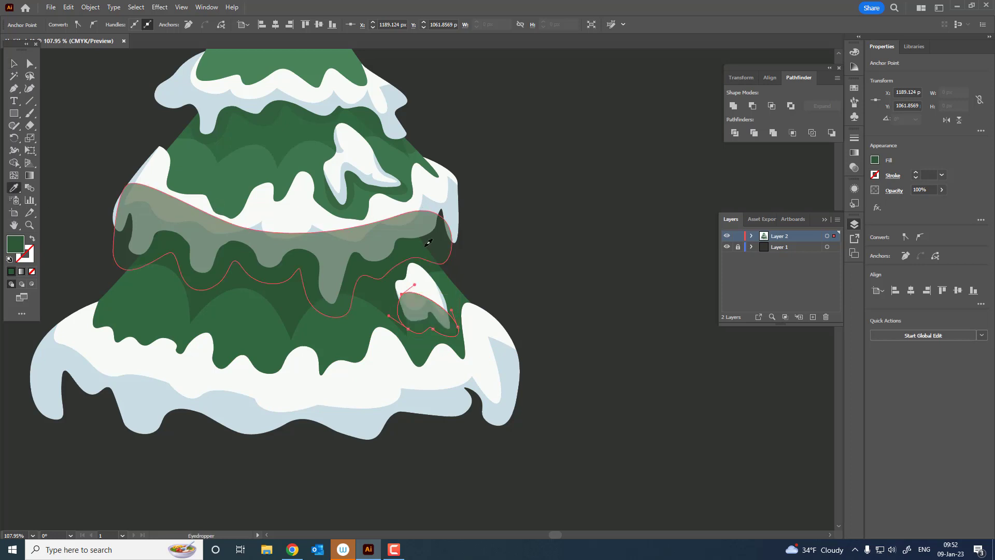
left_click(483, 353, "shift")
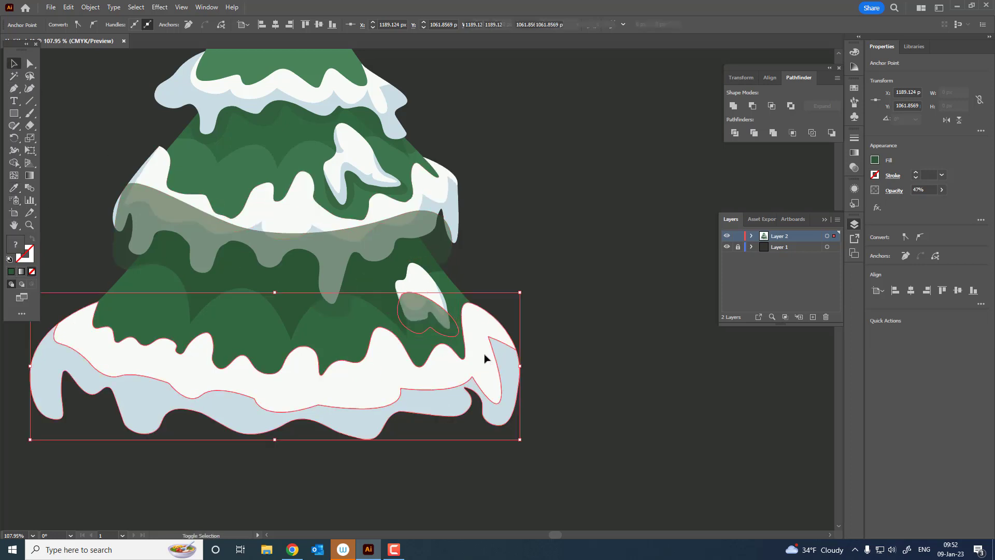
left_click(447, 254, "shift")
left_click(454, 291, "shift")
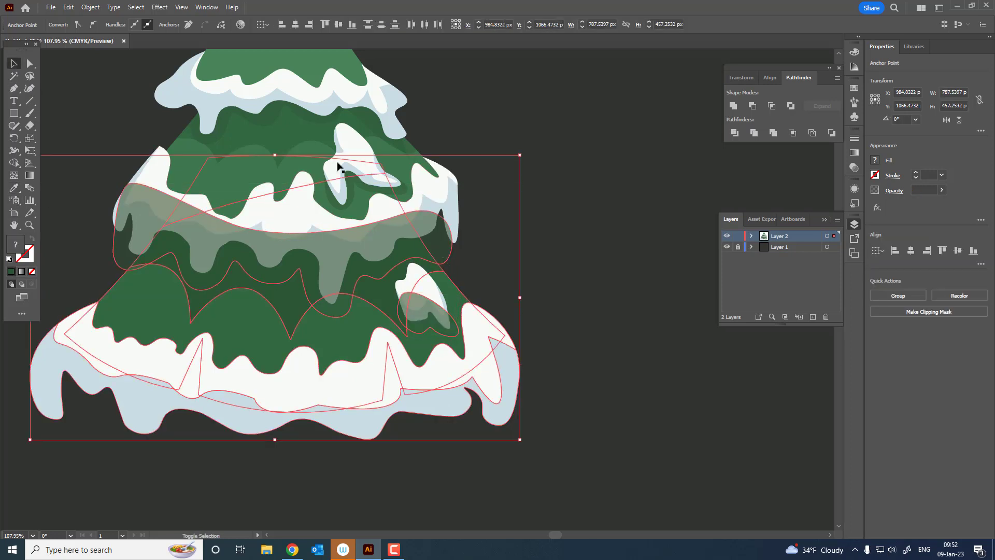
left_click(91, 7)
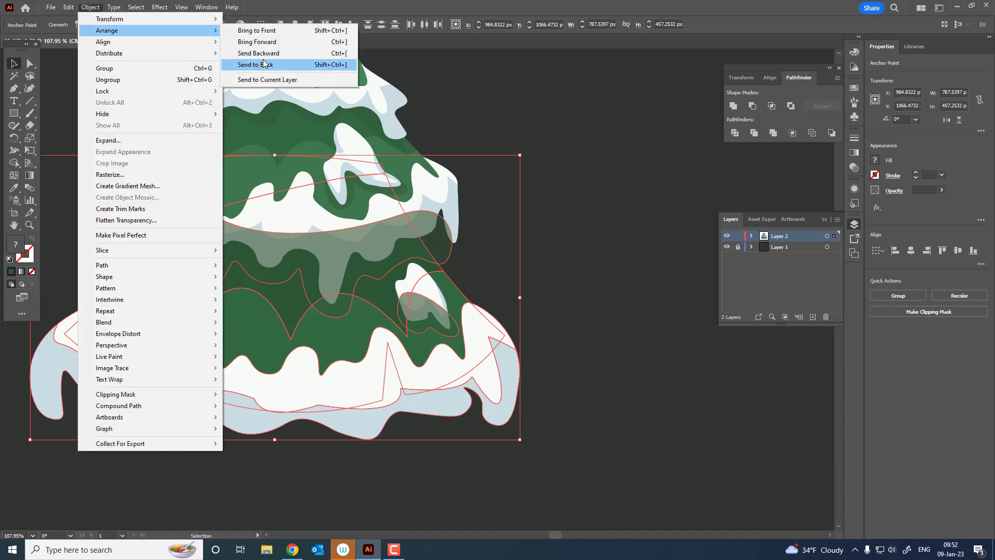
left_click(394, 67)
left_click(611, 319)
- Move the bottom snow shape forward in the stacking order
left_click(500, 356)
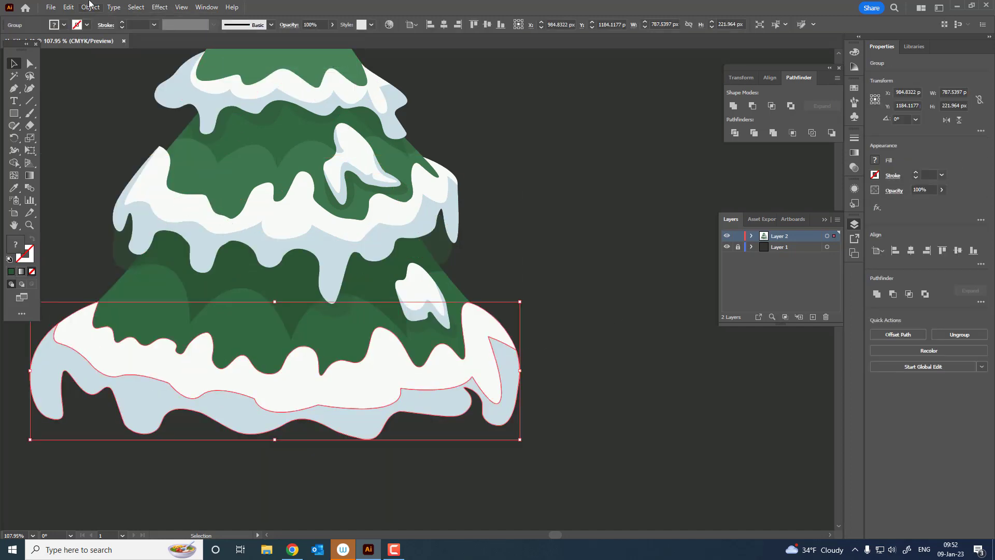
left_click(90, 7)
left_click(290, 28)
left_click(593, 275)
left_click_drag(490, 350, 537, 350)
- Give the middle-tier shading band a darker green fill at 50% opacity
left_click(471, 299)
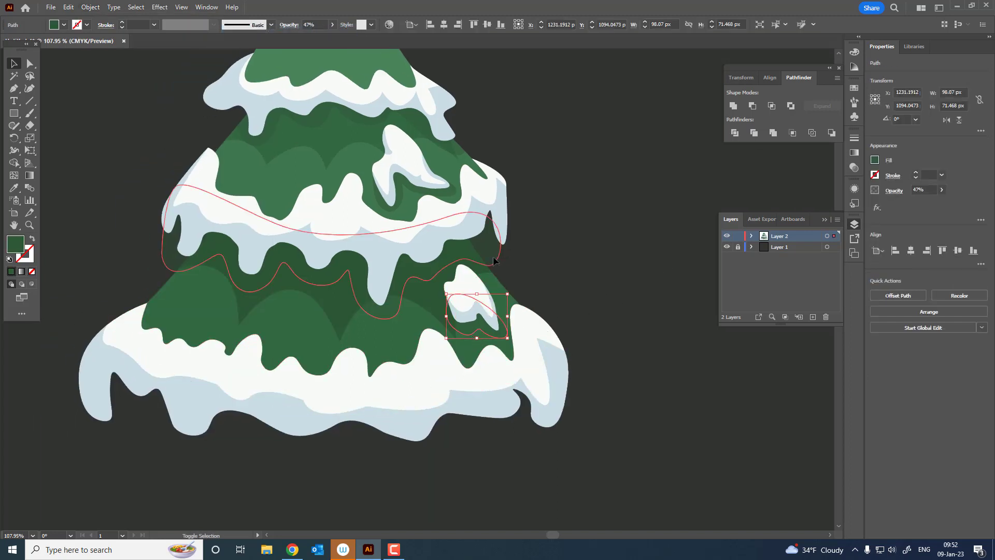
left_click(18, 187)
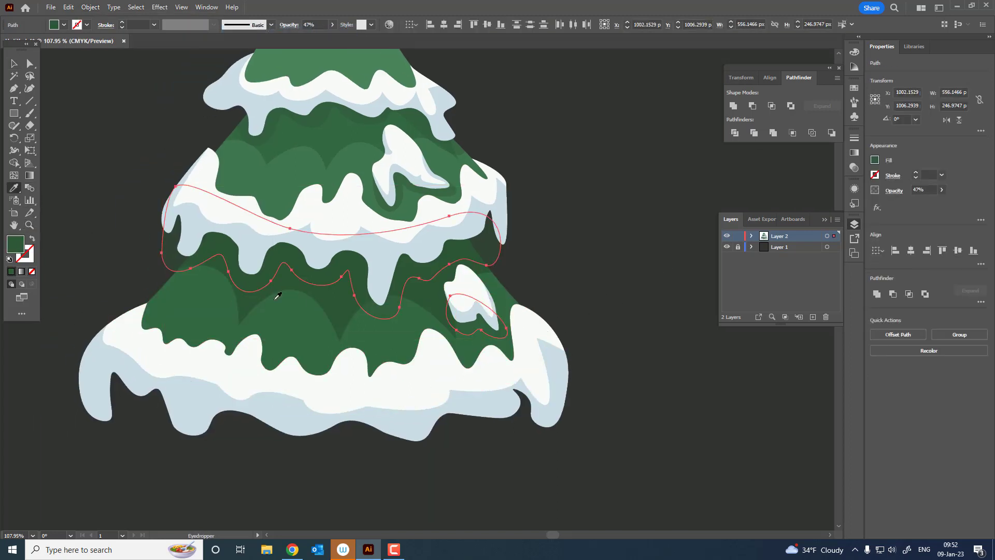
left_click(278, 296)
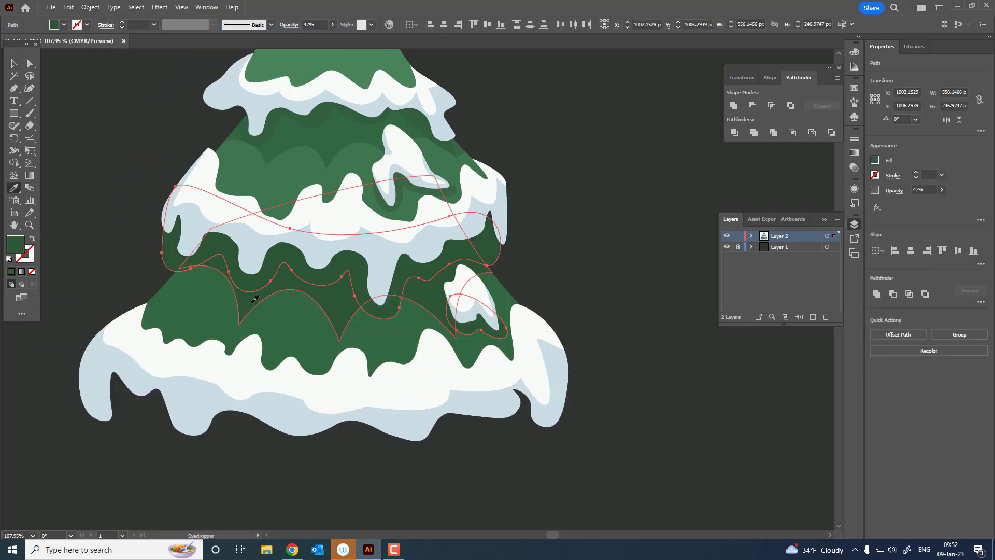
double_click(15, 248)
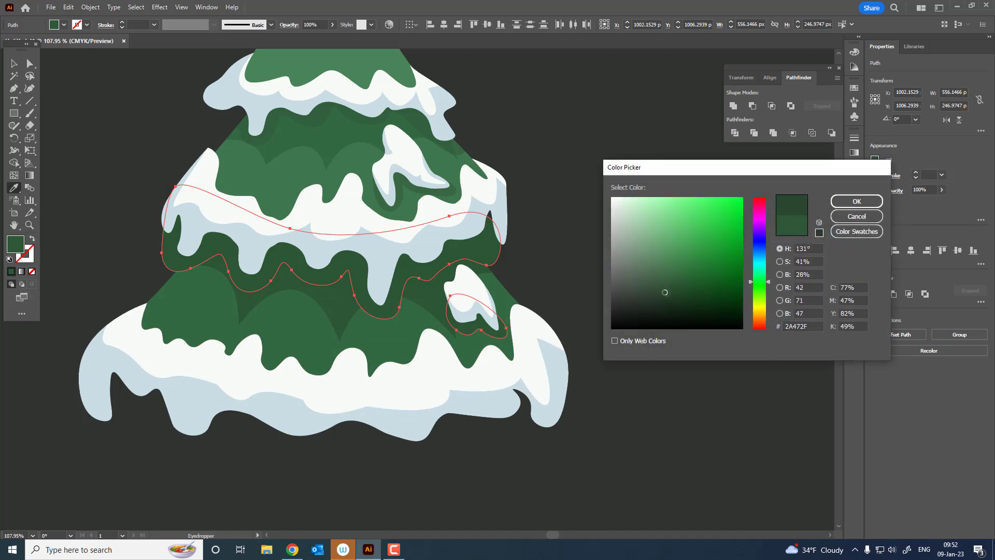
left_click(856, 201)
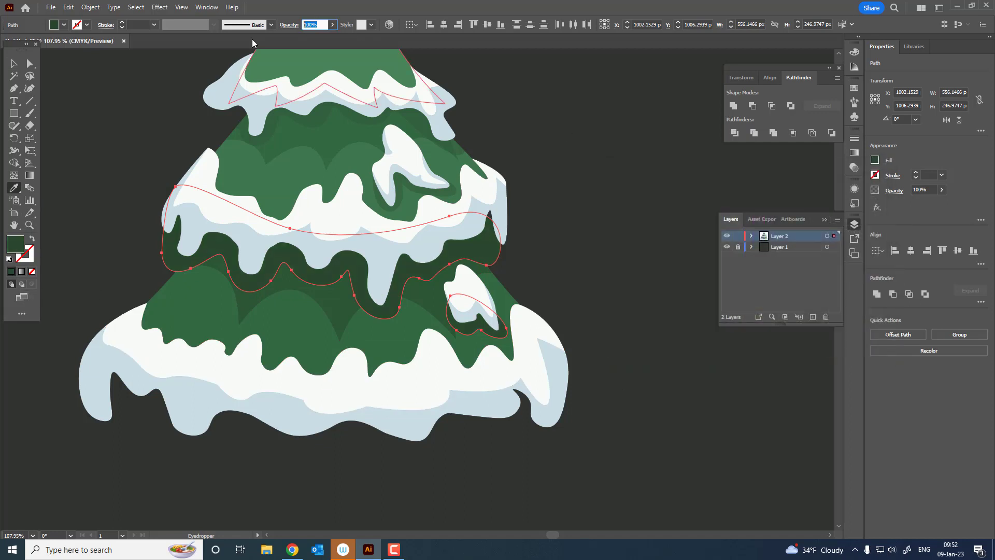
type("50")
key("Return")
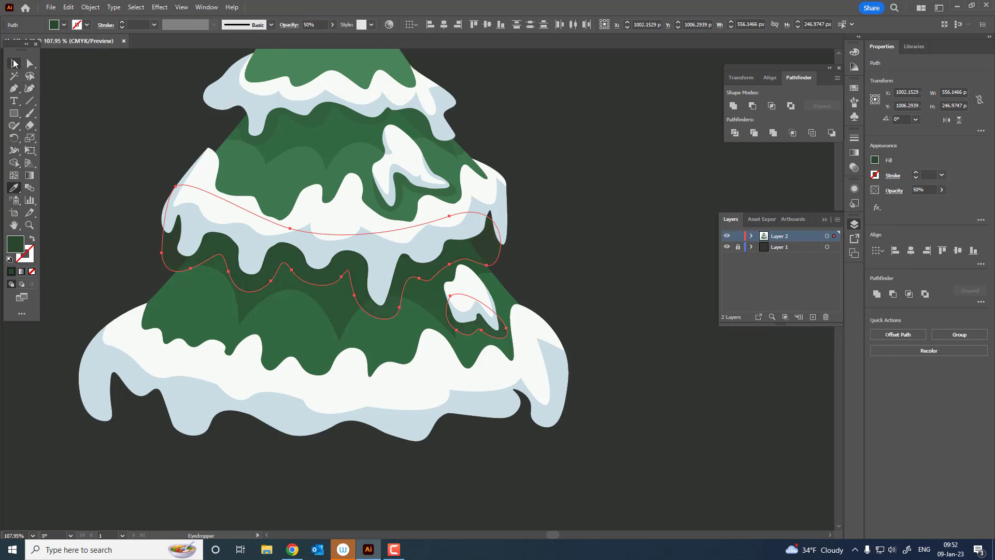
- Group the shading band and the clump shadow into one group with Ctrl+G
left_click(14, 63)
left_click(581, 287)
left_click(489, 254)
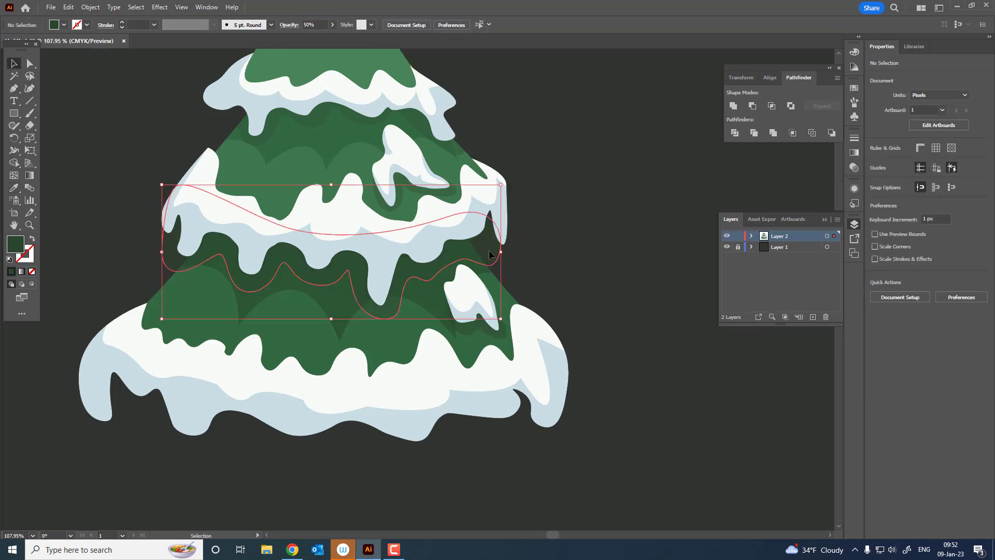
left_click(494, 283, "shift")
key("ctrl+g")
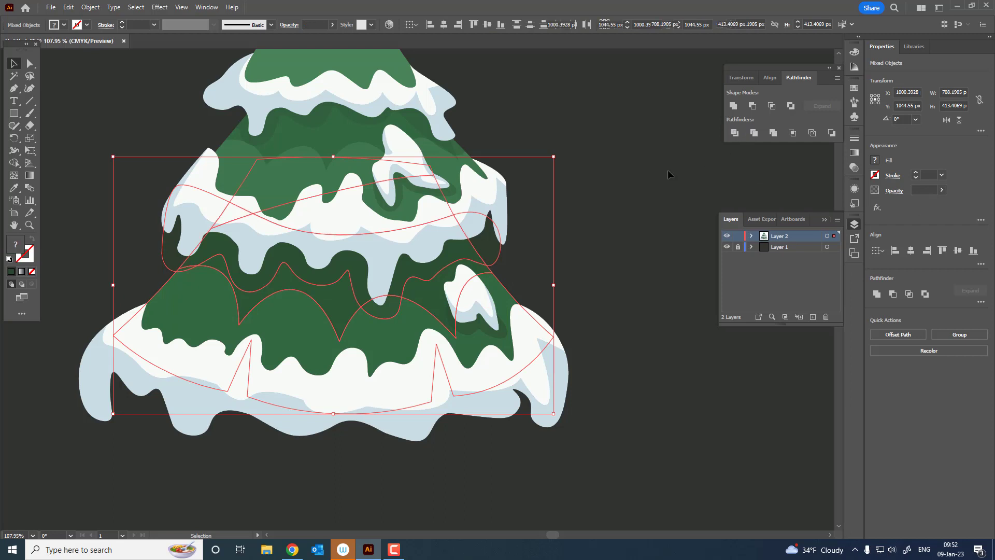
double_click(491, 249)
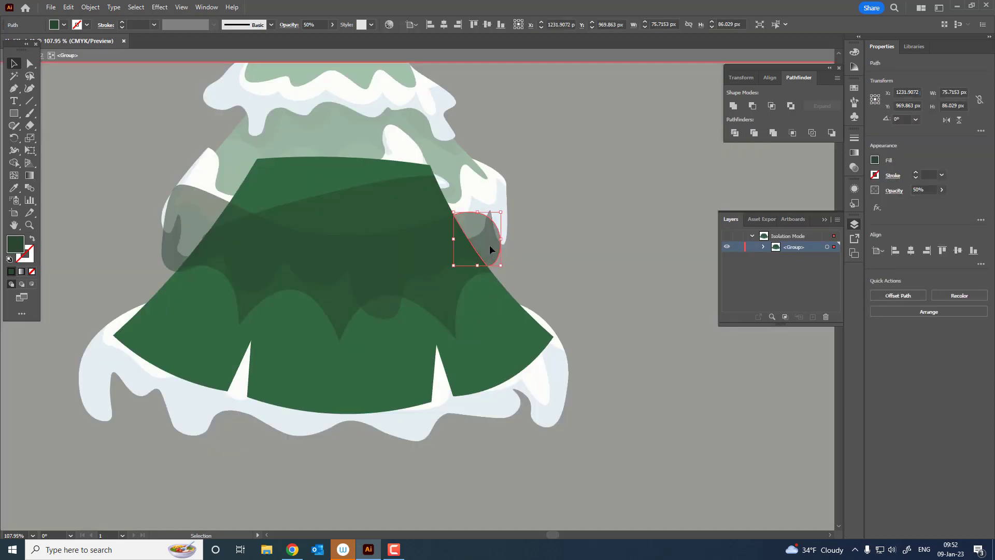
left_click(211, 236)
left_click(584, 309)
double_click(584, 309)
key("z")
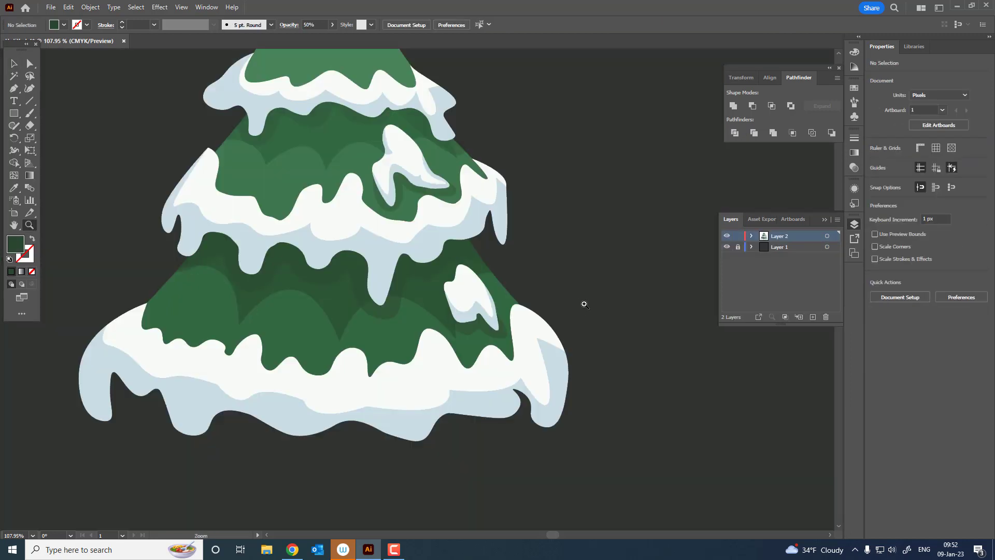
left_click(426, 330, "alt")
- Draw the first small light-blue blob speckles on the treetop snow
left_click_drag(392, 151, 553, 350)
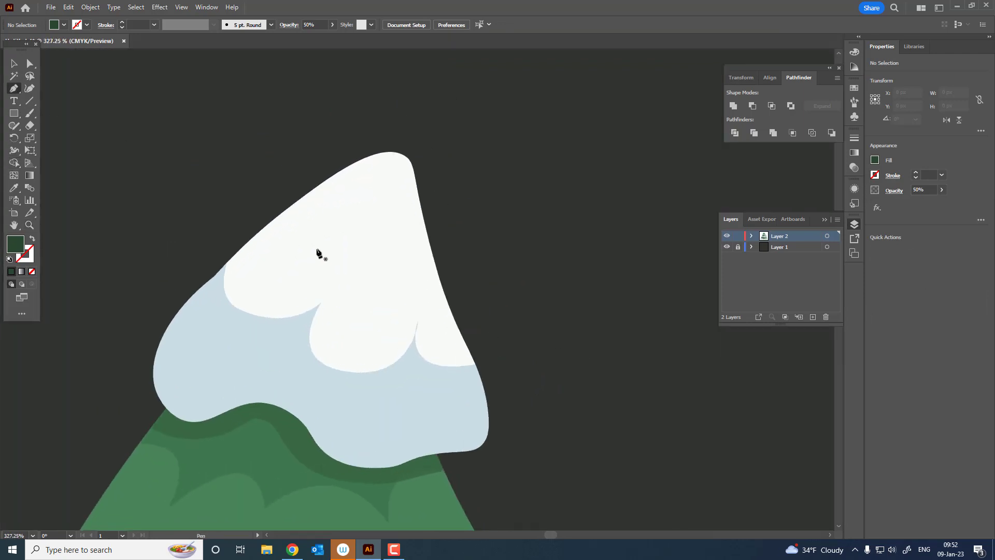
key("ctrl+z")
left_click_drag(314, 246, 307, 222)
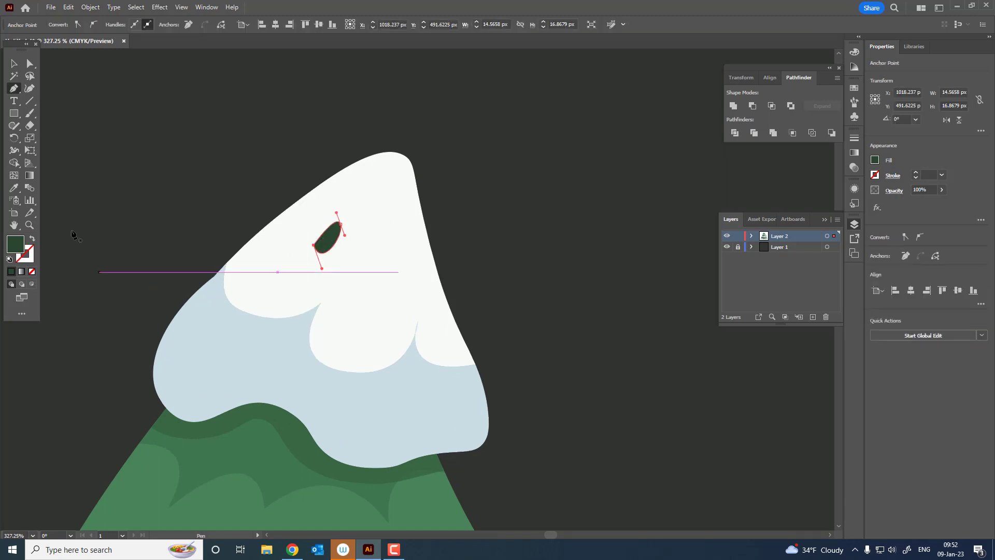
left_click(266, 309)
key("z")
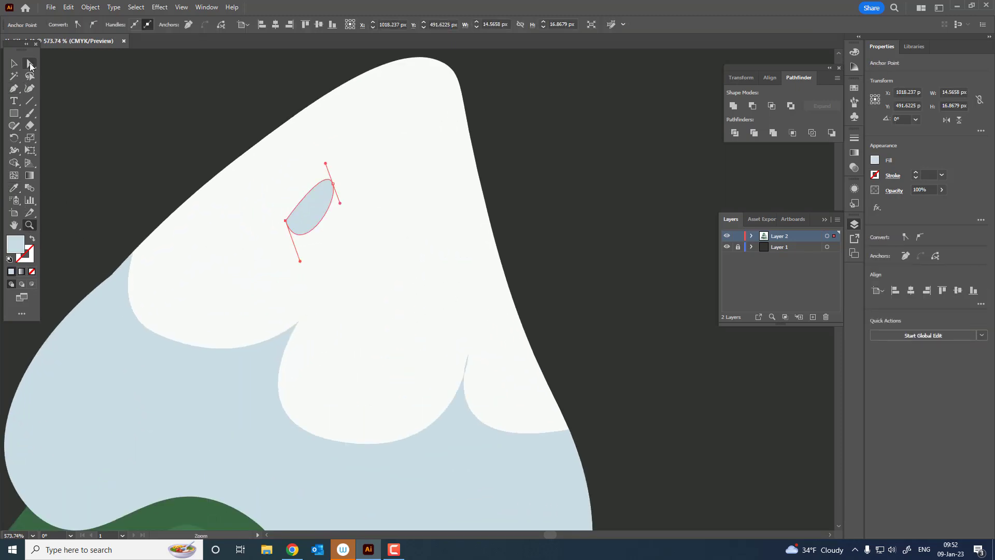
left_click(30, 65)
key("p")
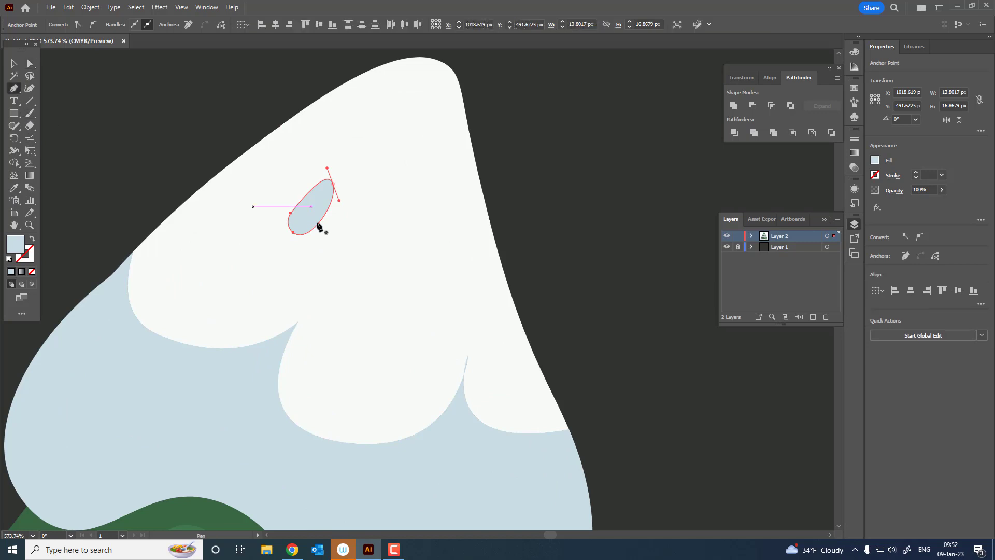
left_click(334, 251)
left_click_drag(337, 299, 348, 300)
left_click_drag(334, 252, 328, 267)
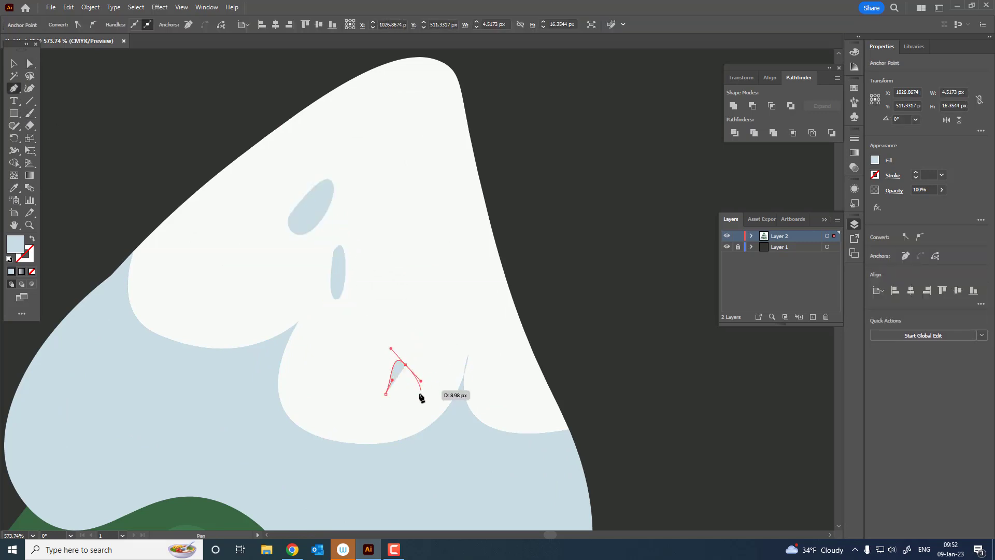
- Add more small blue speckle marks to the treetop and the next snow tier
left_click_drag(420, 397, 386, 395)
mouse_move(439, 273)
left_mouse_down()
mouse_move(442, 289)
mouse_move(466, 269)
mouse_move(449, 310)
left_mouse_up()
key("ctrl+0")
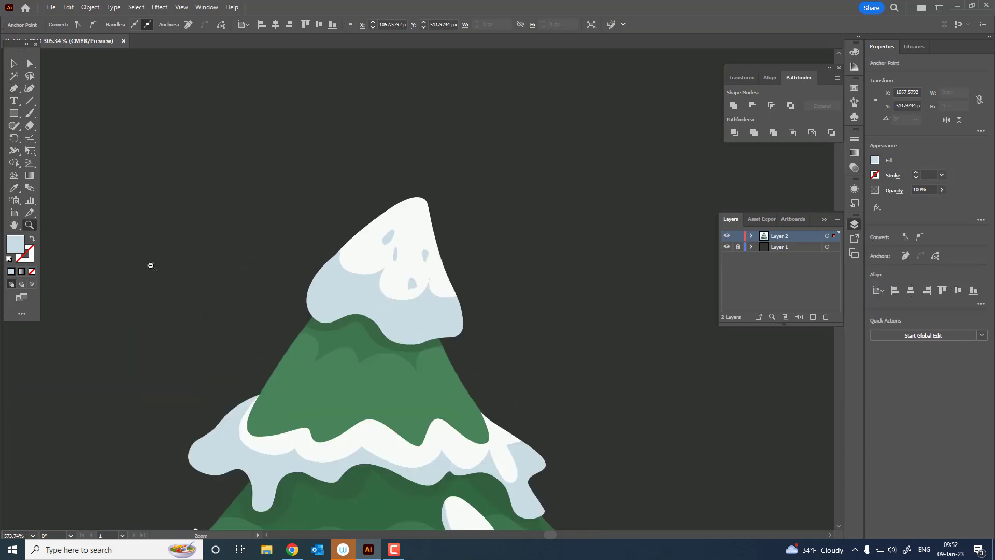
scroll(204, 253, "up", 10)
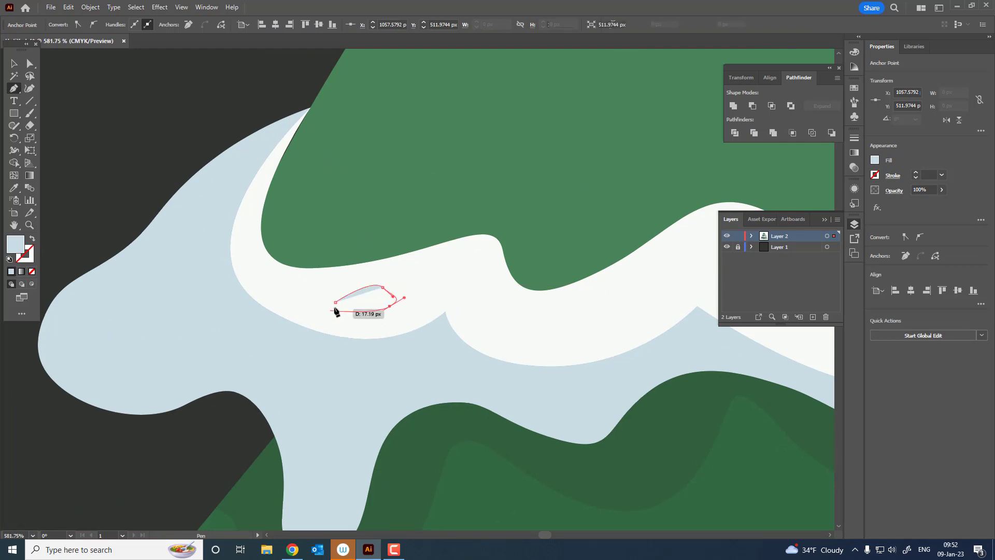
left_click_drag(335, 305, 348, 293)
mouse_move(422, 284)
left_mouse_down()
mouse_move(440, 275)
mouse_move(451, 293)
mouse_move(430, 295)
left_mouse_up()
left_click(422, 284)
- Scatter further pale-blue speckles across the middle snow tier
left_click_drag(496, 334, 266, 300)
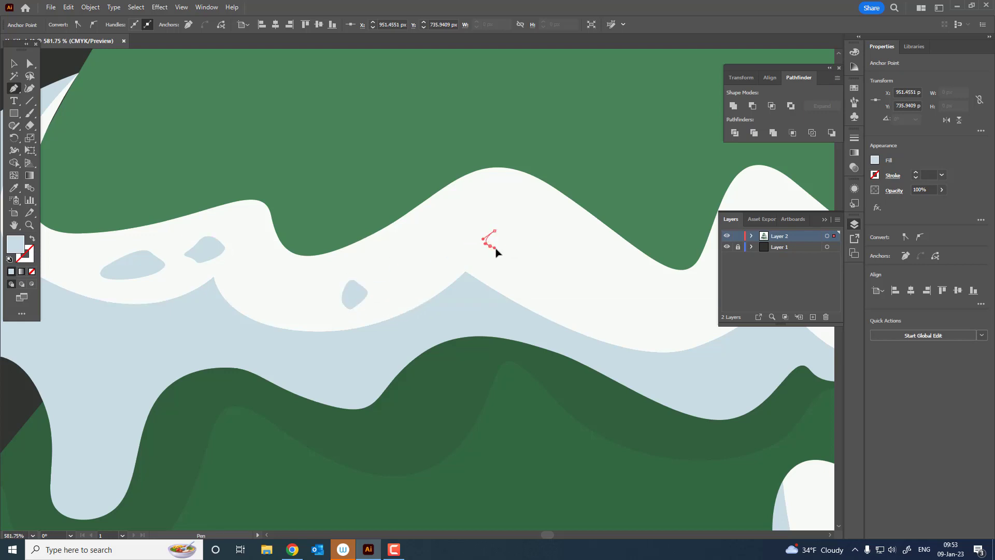
left_click_drag(502, 232, 497, 228)
mouse_move(539, 304)
left_mouse_down()
mouse_move(359, 338)
mouse_move(418, 349)
mouse_move(462, 323)
left_mouse_up()
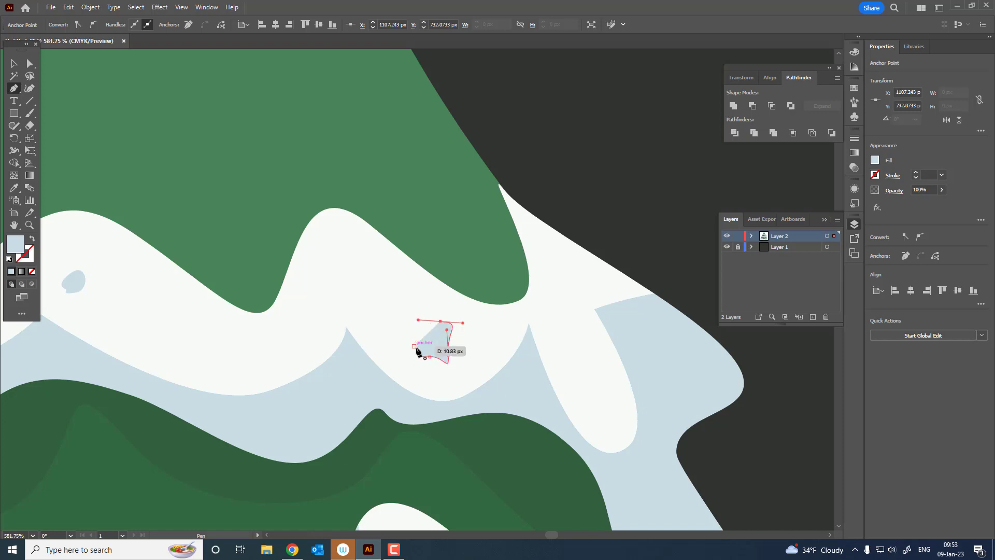
left_click(371, 284)
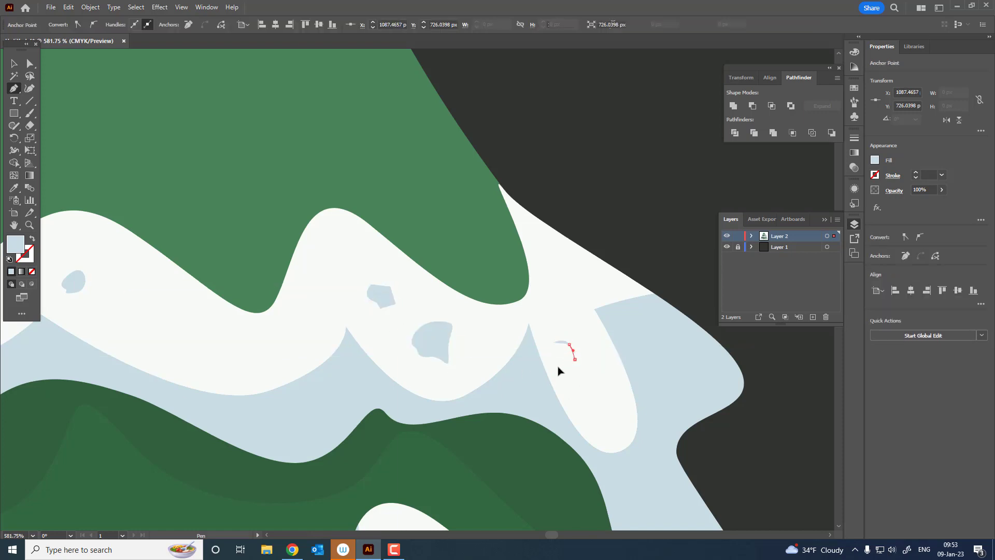
left_click(554, 342)
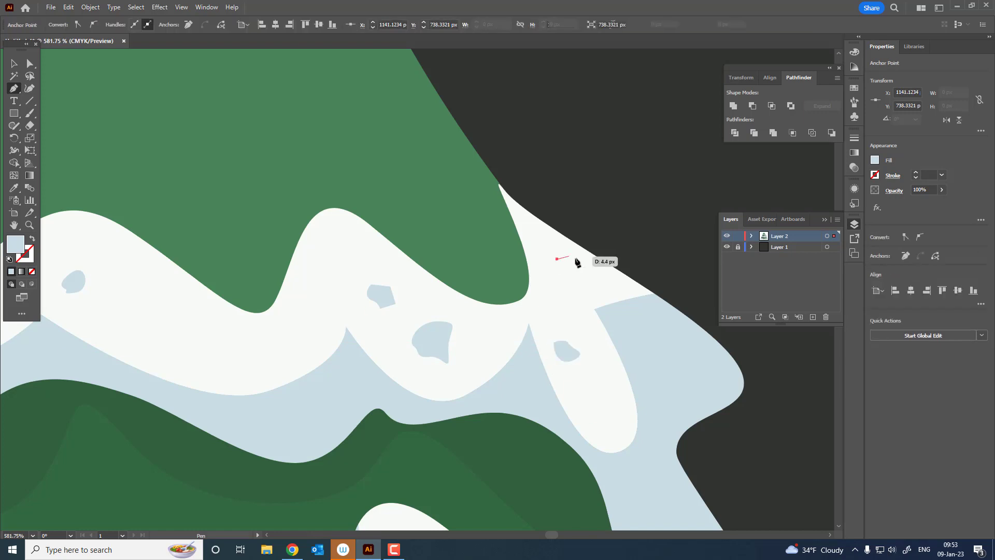
mouse_move(576, 258)
left_mouse_down()
mouse_move(579, 278)
mouse_move(392, 357)
mouse_move(431, 349)
left_mouse_up()
left_click(566, 284)
key("z")
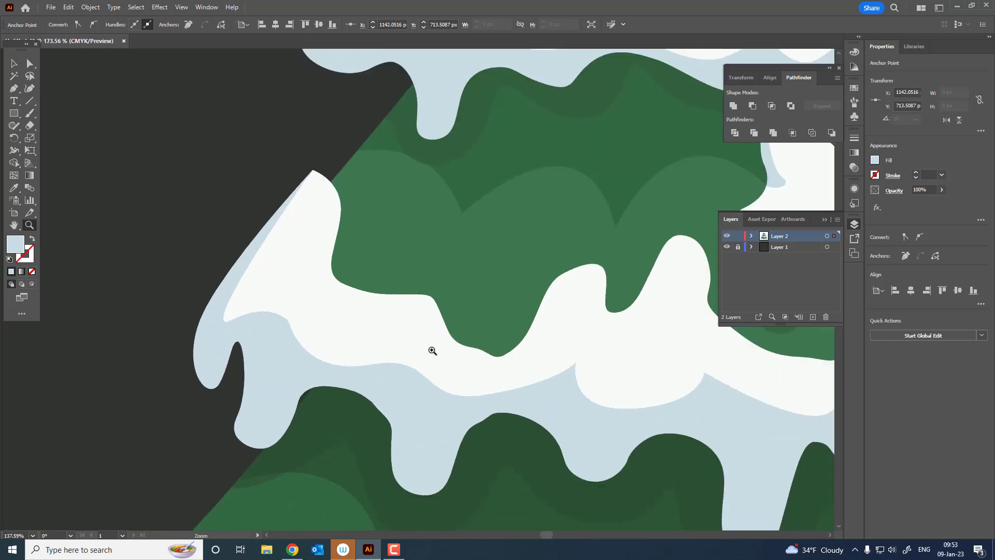
- Draw the first few small closed pale-blue speckle blobs on the snow
left_click(278, 207)
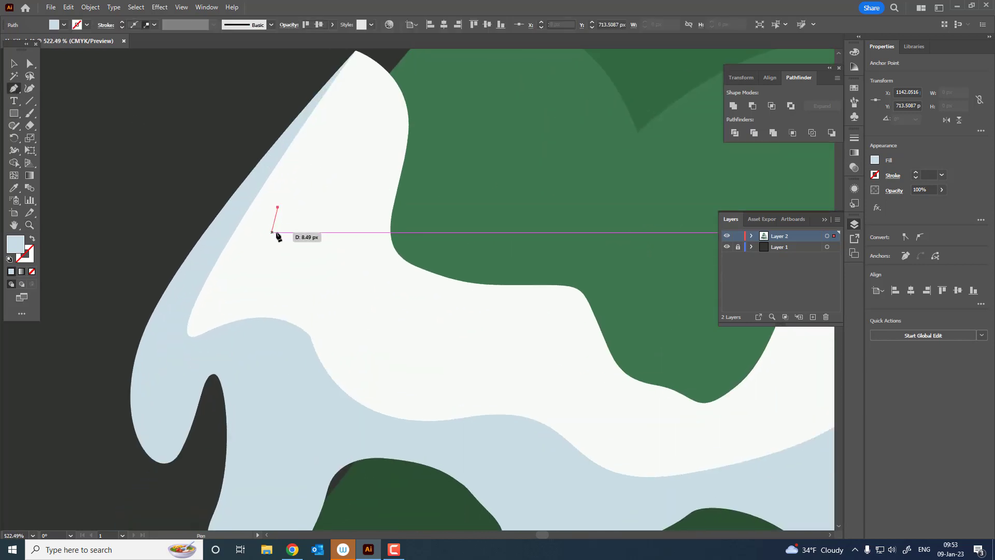
left_click_drag(280, 232, 294, 227)
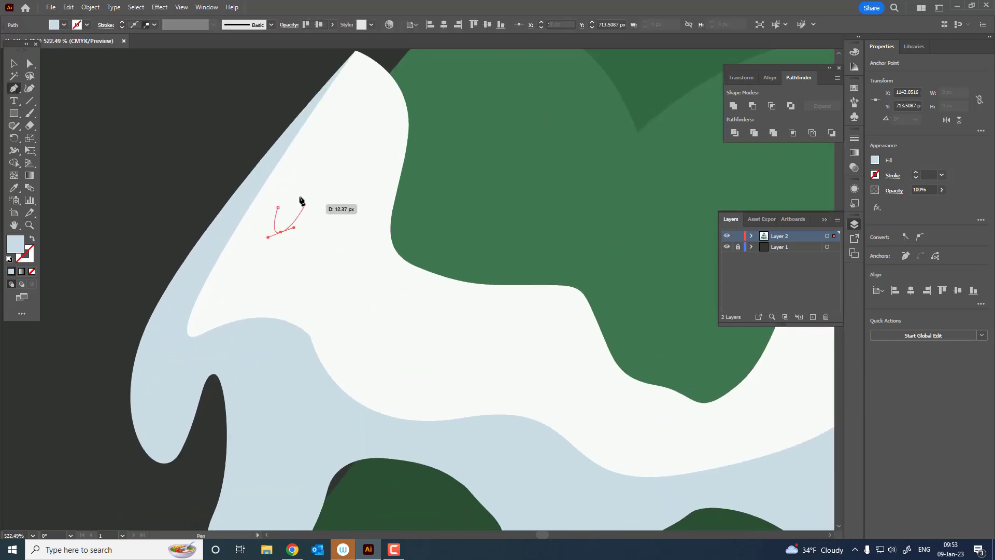
mouse_move(383, 328)
left_mouse_down()
mouse_move(394, 321)
mouse_move(409, 365)
left_mouse_up()
left_click(383, 329)
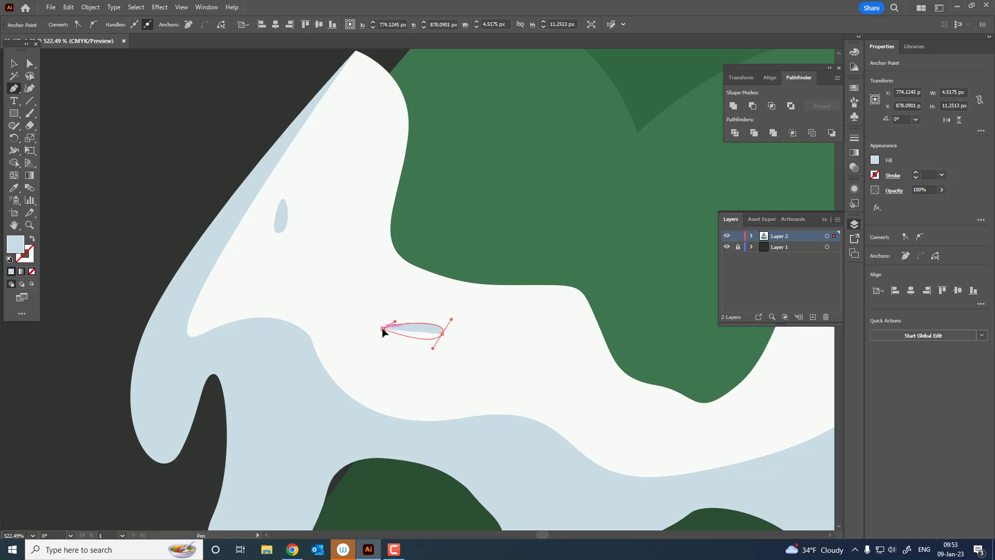
mouse_move(548, 370)
left_mouse_down()
mouse_move(574, 367)
mouse_move(125, 193)
left_mouse_up()
left_click(399, 159)
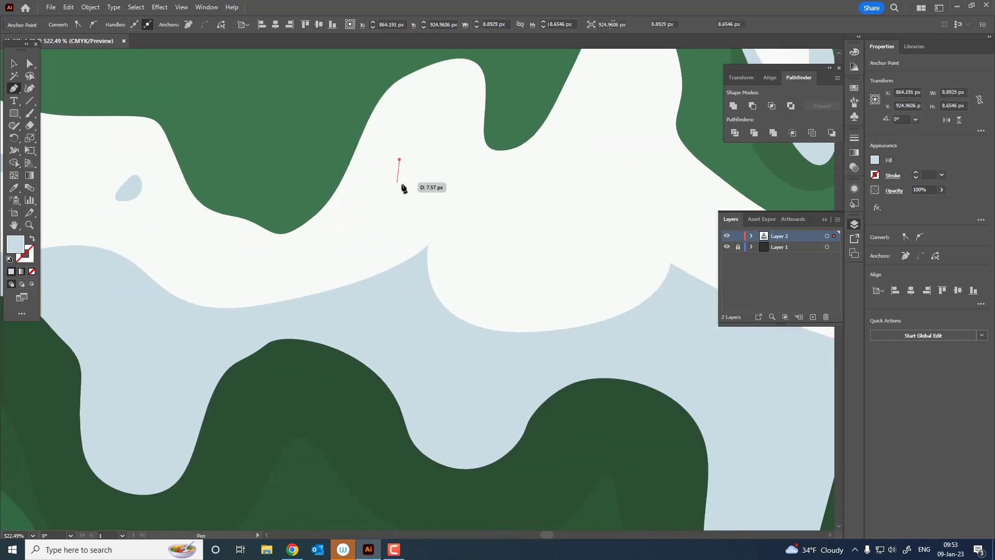
left_click_drag(399, 183, 415, 183)
left_click_drag(433, 175, 425, 141)
left_click(400, 160)
- Pan to the next snow areas and draw several more small pale-blue speckles
left_click_drag(495, 250, 166, 226)
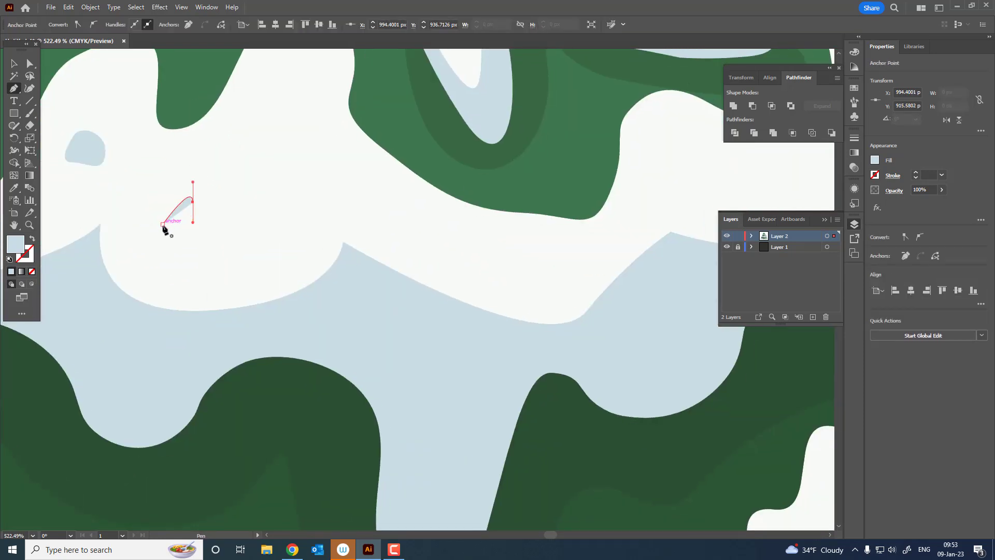
left_click_drag(254, 207, 181, 300)
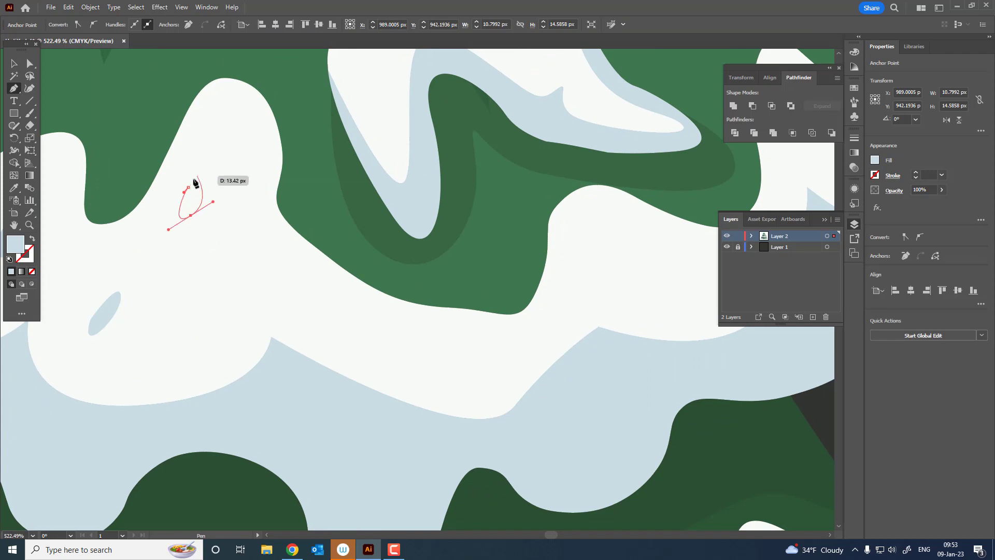
mouse_move(195, 182)
left_mouse_down()
mouse_move(181, 212)
mouse_move(122, 158)
left_mouse_up()
mouse_move(218, 233)
left_mouse_down()
mouse_move(221, 245)
mouse_move(222, 229)
left_mouse_up()
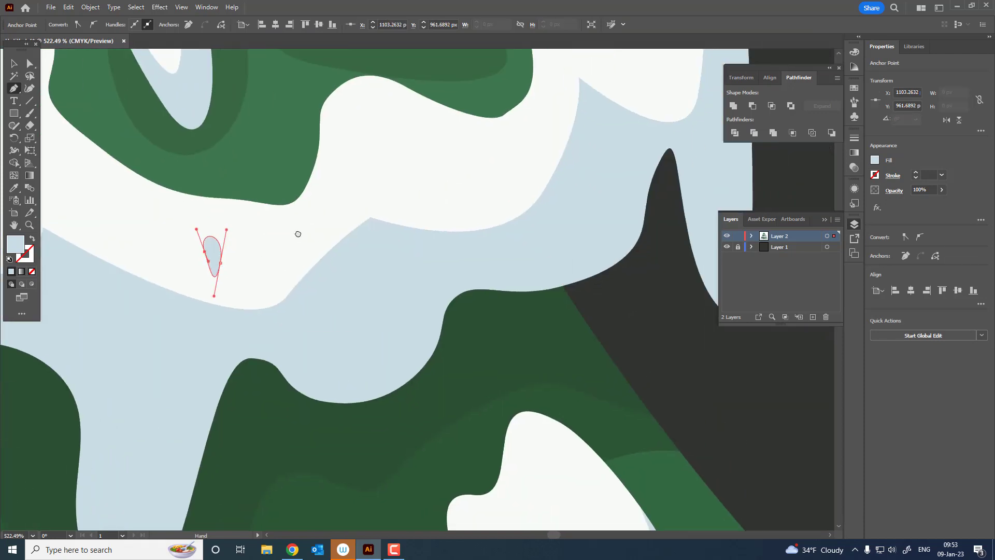
left_click_drag(351, 170, 129, 342)
left_click_drag(222, 293, 220, 332)
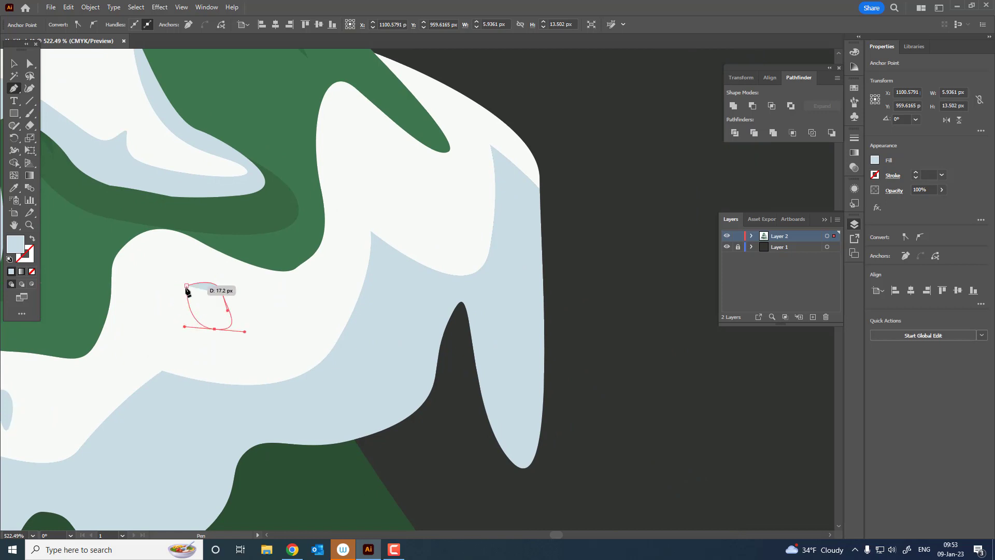
left_click_drag(187, 291, 194, 287)
left_click_drag(300, 379, 299, 387)
left_click(324, 305)
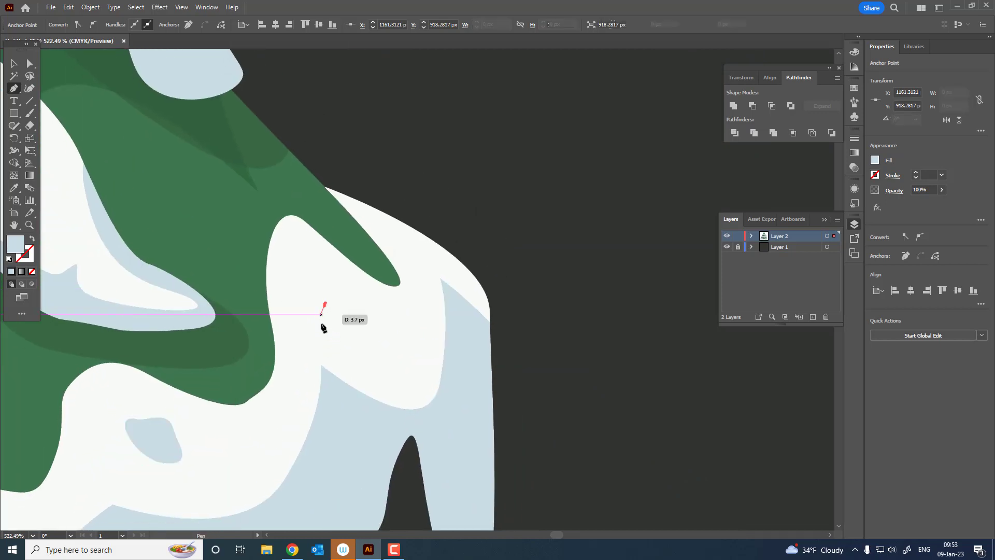
mouse_move(322, 326)
left_mouse_down()
mouse_move(335, 334)
mouse_move(362, 305)
mouse_move(345, 293)
left_mouse_up()
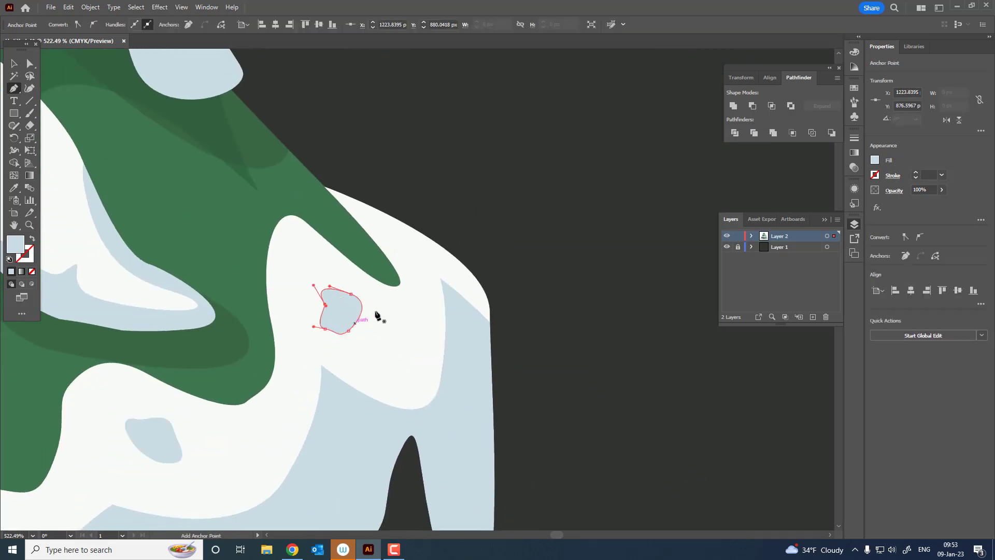
left_click(411, 247)
left_click(433, 268)
left_click_drag(425, 274, 447, 285)
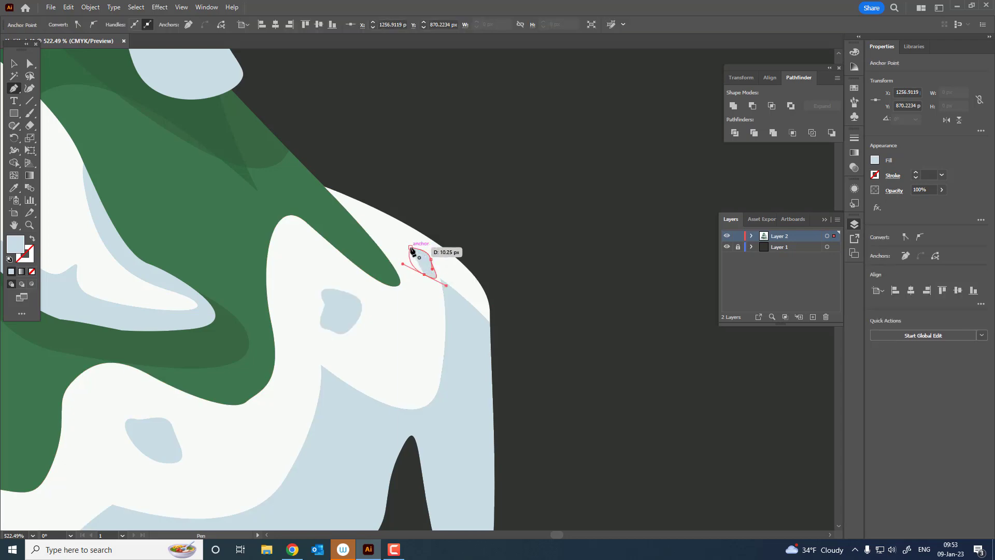
- Scatter further closed pale-blue blobs across the lower snow band
scroll(470, 343, "down", 3)
scroll(429, 271, "up", 3)
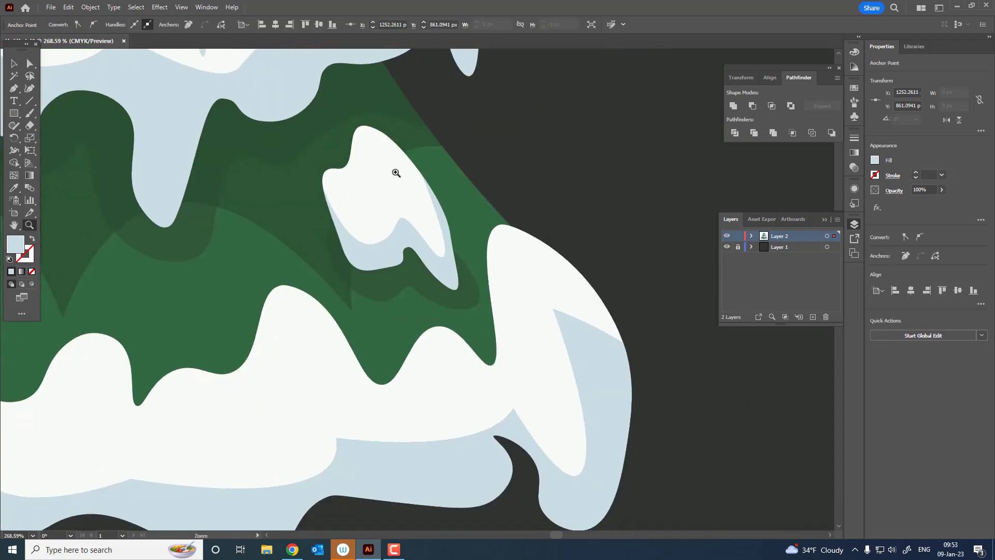
scroll(395, 167, "up", 1)
mouse_move(372, 202)
left_mouse_down()
mouse_move(371, 214)
mouse_move(334, 179)
left_mouse_up()
left_click(358, 217)
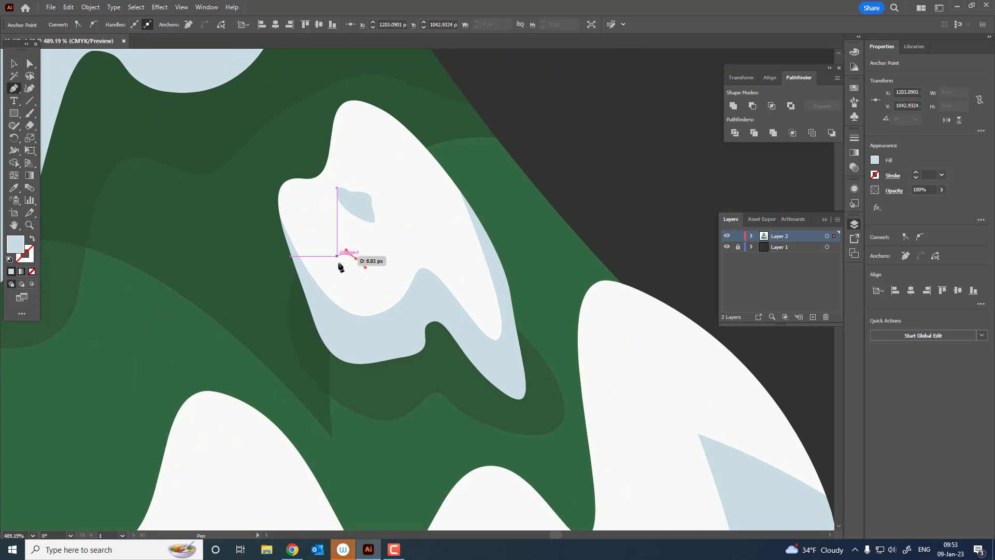
left_click_drag(338, 257, 369, 277)
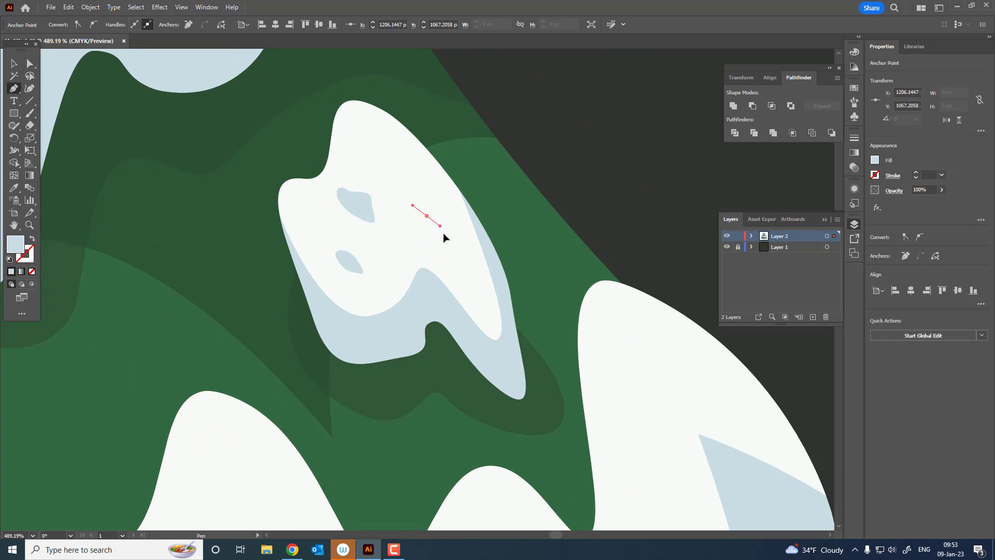
left_click(409, 207)
left_click_drag(426, 215, 444, 239)
mouse_move(605, 370)
left_mouse_down()
mouse_move(351, 217)
mouse_move(395, 220)
left_mouse_up()
left_click(386, 222)
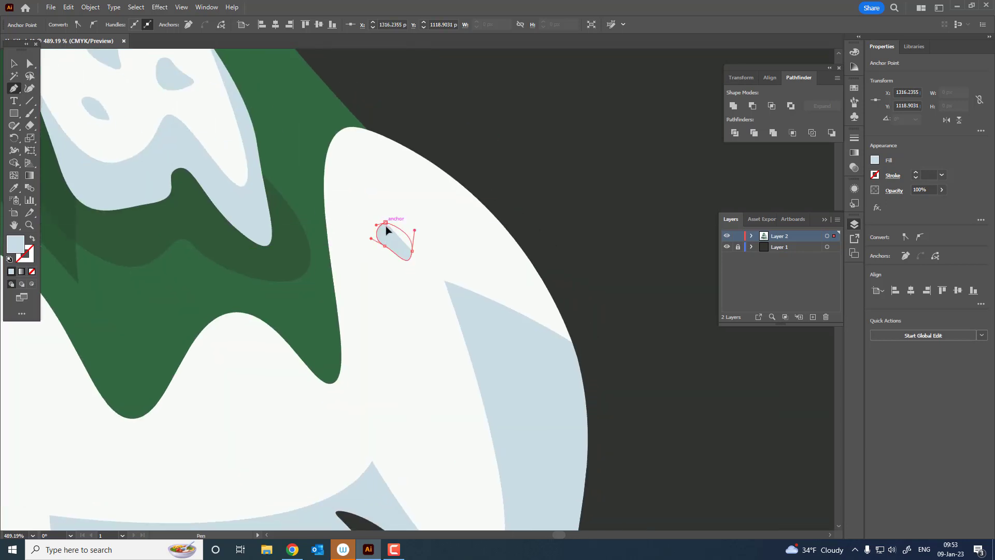
scroll(385, 226, "down", 3)
scroll(421, 196, "down", 2)
mouse_move(443, 212)
left_mouse_down()
mouse_move(456, 205)
mouse_move(392, 196)
left_mouse_up()
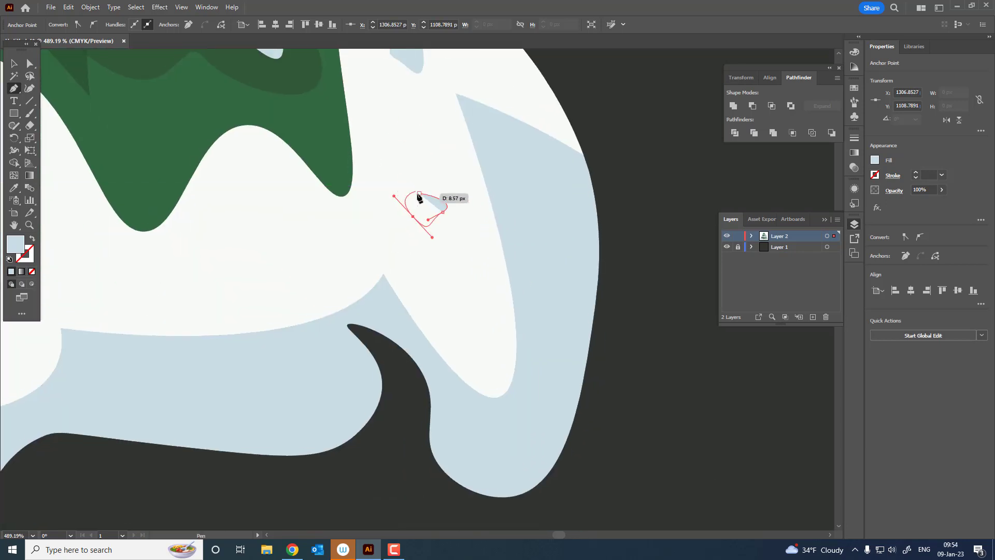
left_click(419, 193)
mouse_move(495, 235)
left_mouse_down()
mouse_move(705, 256)
mouse_move(735, 236)
left_mouse_up()
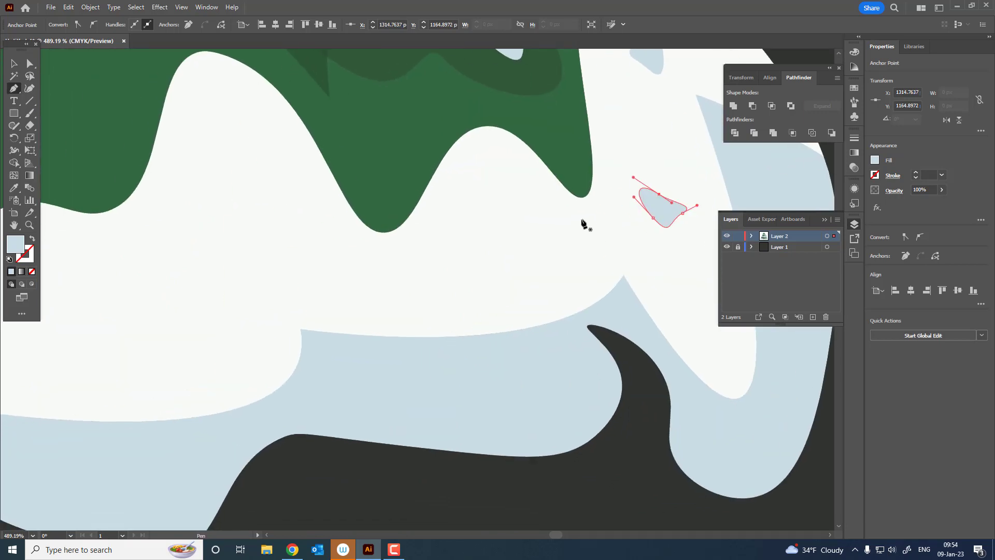
- Add a final set of speckles on the bottom snow band, including a small teardrop
left_click(520, 222)
left_click_drag(532, 227, 547, 223)
left_click_drag(400, 255, 633, 233)
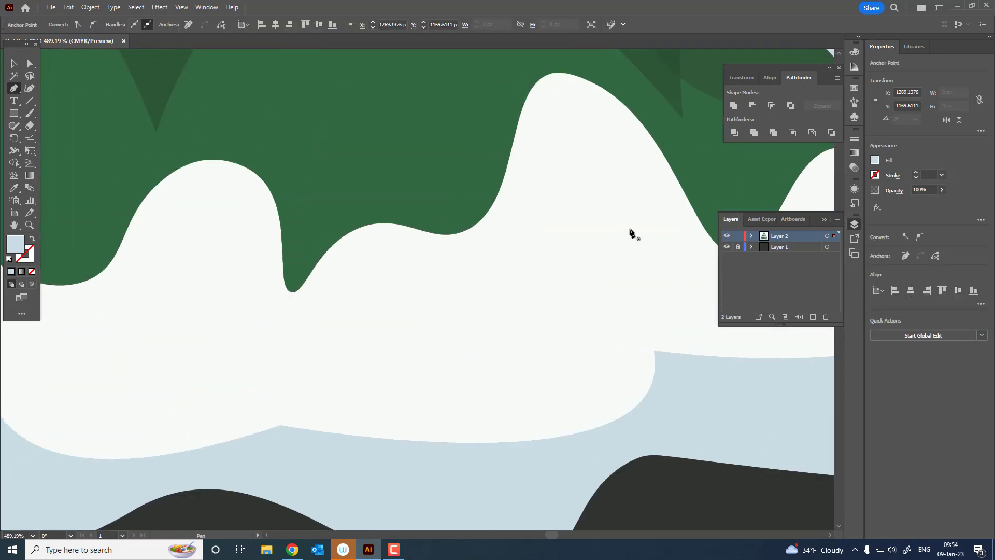
left_click(621, 217)
left_click(633, 265)
left_click(645, 239)
left_click(622, 220)
mouse_move(496, 294)
left_mouse_down()
mouse_move(535, 205)
mouse_move(506, 252)
left_mouse_up()
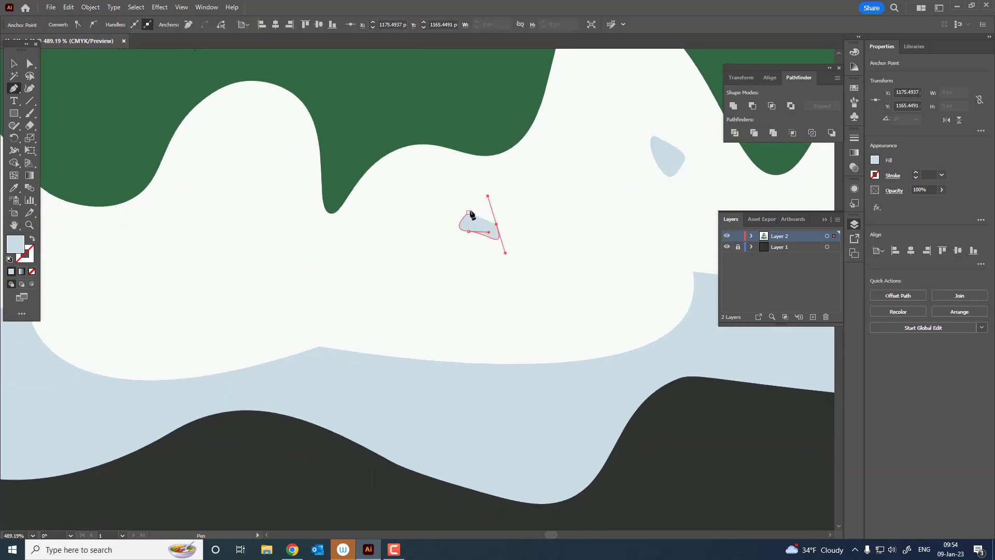
left_click_drag(459, 230, 470, 230)
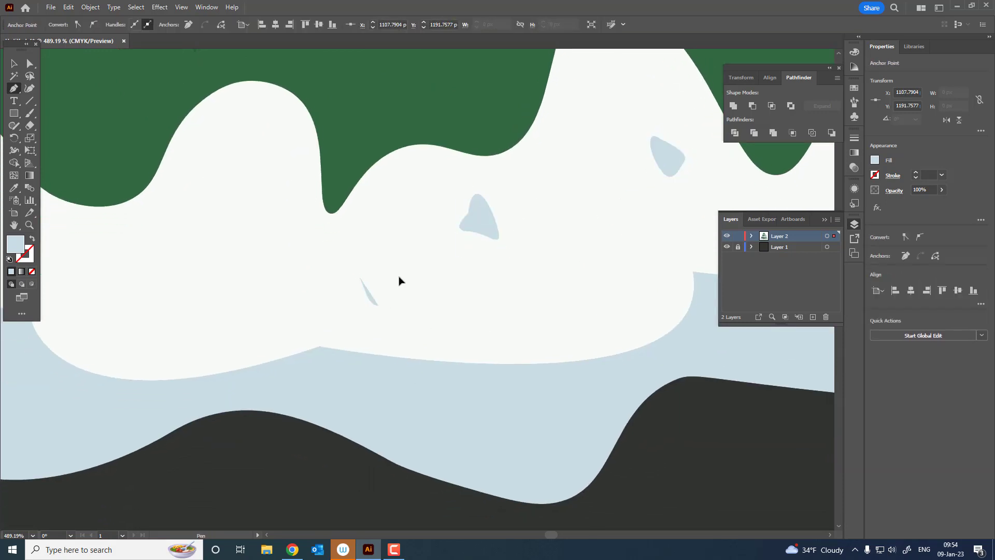
left_click_drag(399, 280, 395, 311)
left_click_drag(367, 280, 595, 277)
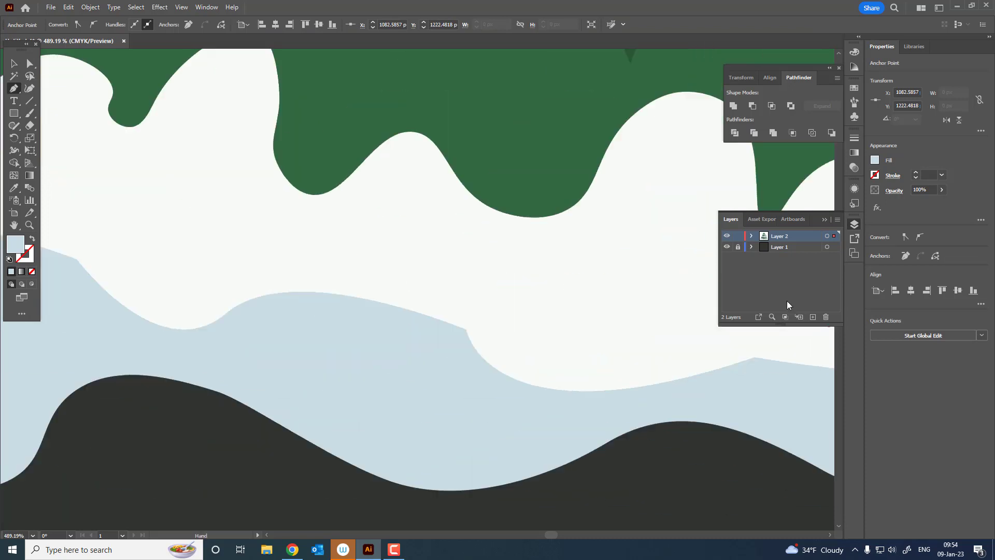
left_click(586, 279)
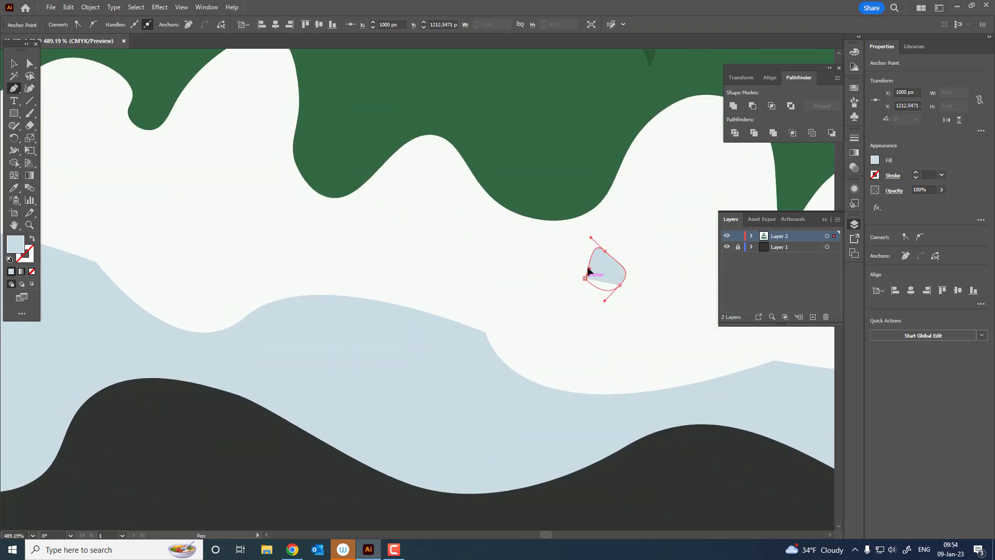
mouse_move(405, 222)
left_mouse_down()
mouse_move(411, 263)
mouse_move(666, 308)
mouse_move(521, 252)
left_mouse_up()
left_click(400, 222)
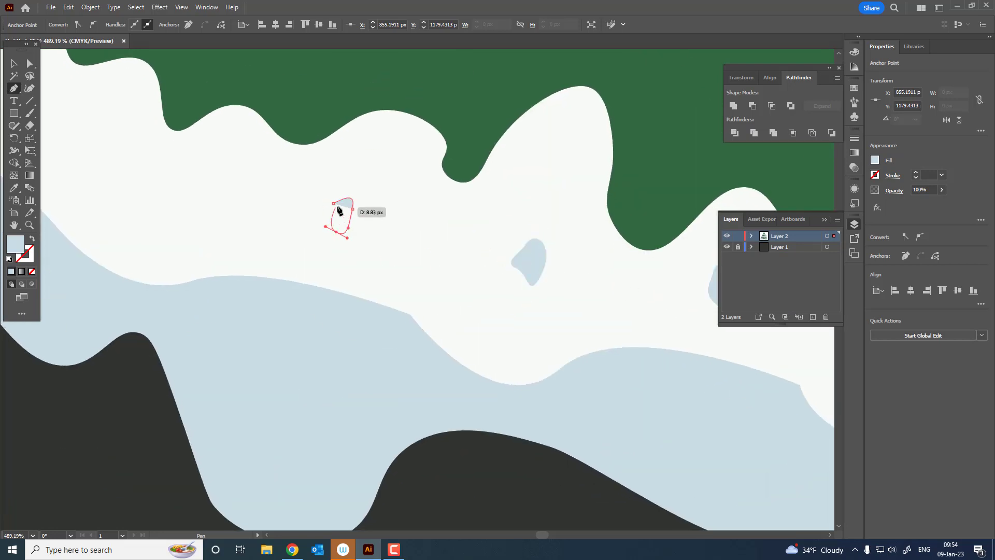
mouse_move(338, 209)
left_mouse_down()
mouse_move(524, 278)
mouse_move(487, 267)
left_mouse_up()
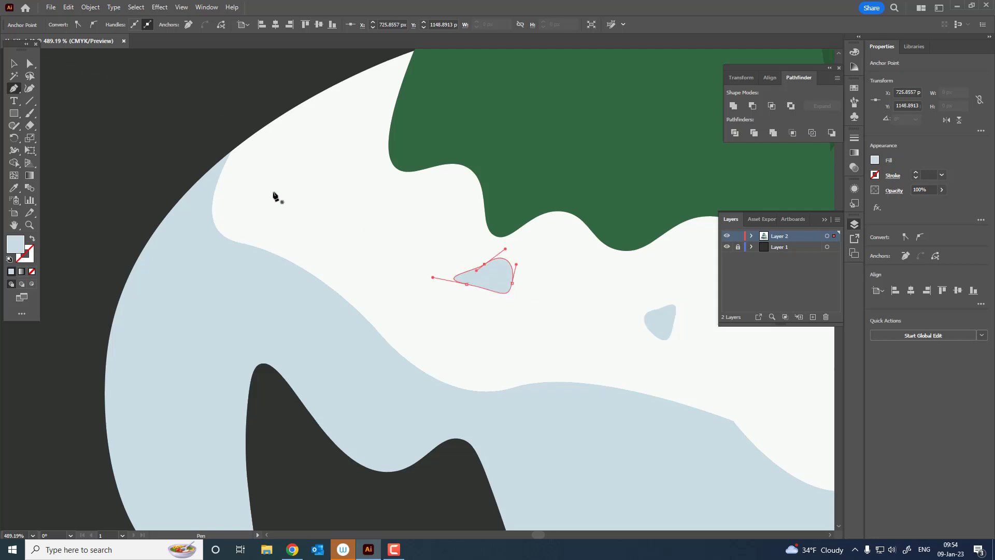
left_click_drag(274, 192, 269, 202)
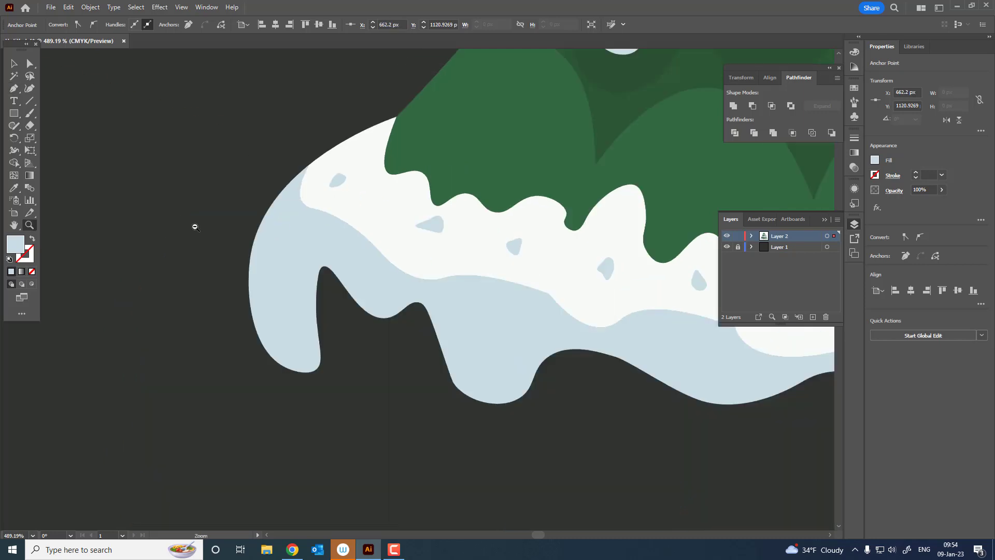
- Close the last speckle, deselect everything and fit the whole artboard in view
left_click(288, 204, "ctrl+alt")
left_click_drag(288, 204, 539, 311)
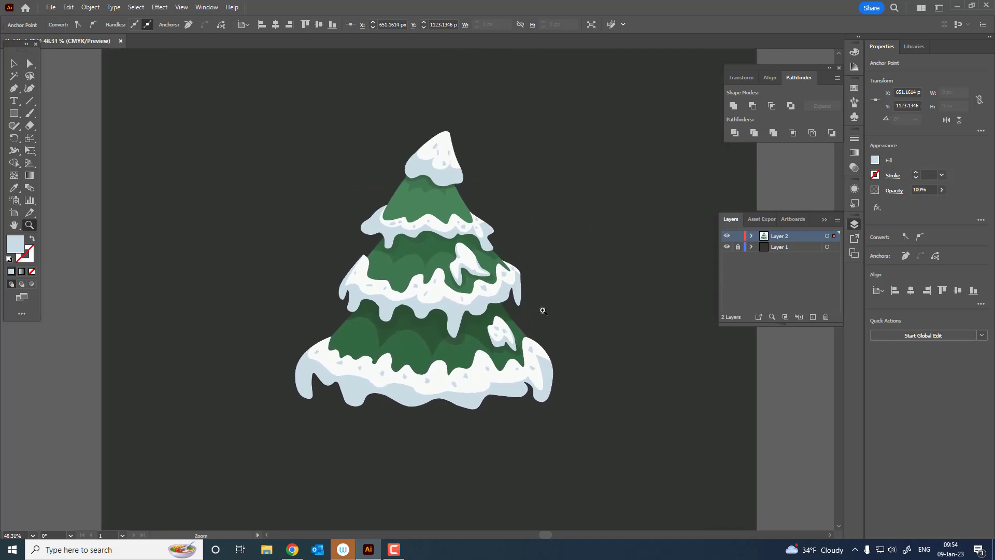
key("ctrl+shift+a")
key("z")
key("ctrl+0")
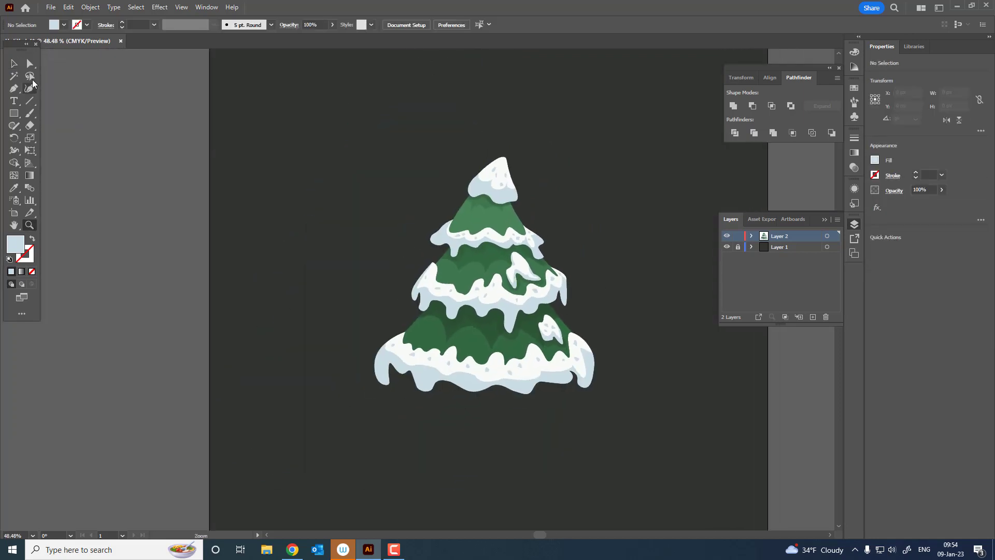
- Marquee the tree, drop the three green sections, and group the remaining snow pieces
left_click_drag(243, 112, 677, 459)
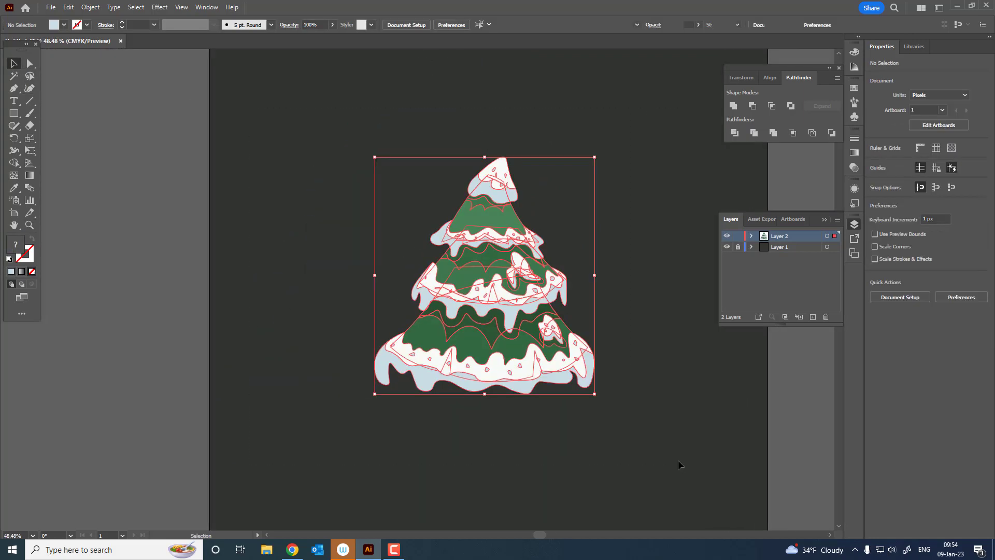
left_click(521, 347, "shift")
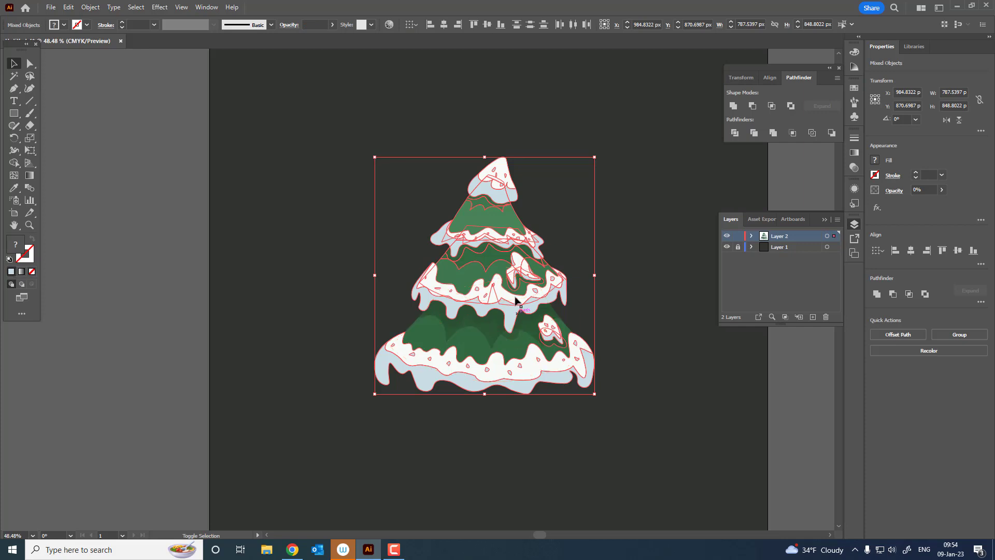
left_click(473, 275, "shift")
left_click(498, 221, "shift")
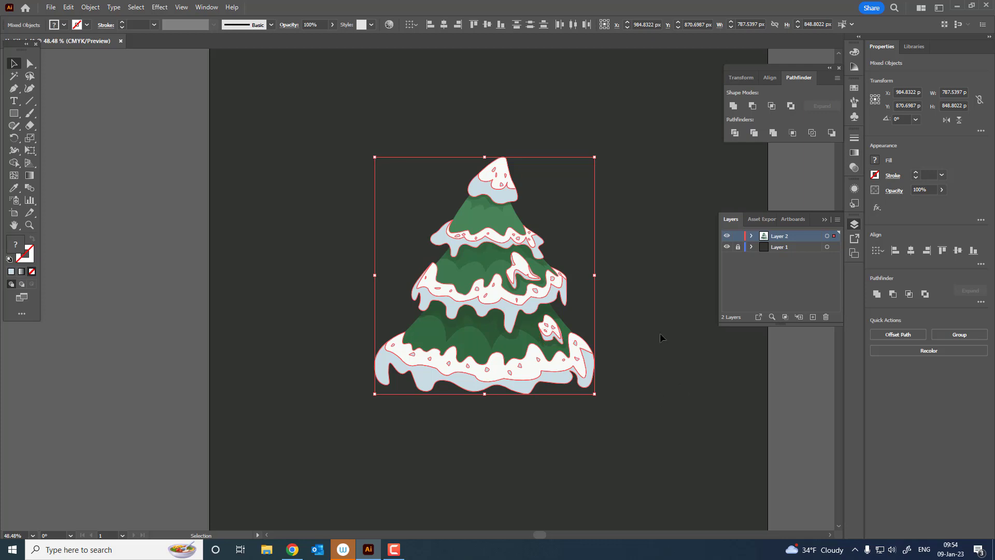
scroll(606, 337, "right", 2)
scroll(606, 337, "up", 1)
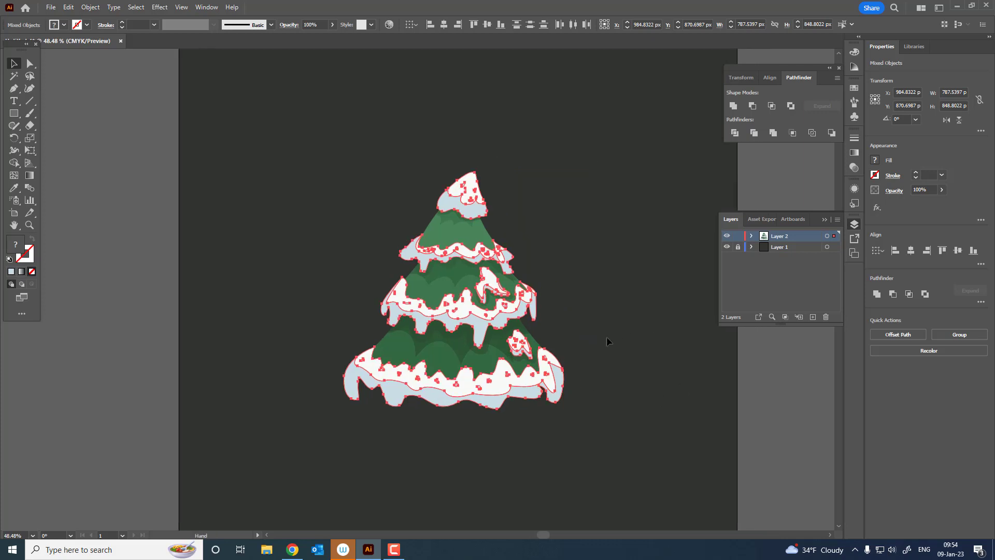
left_click(88, 6)
left_click(103, 70)
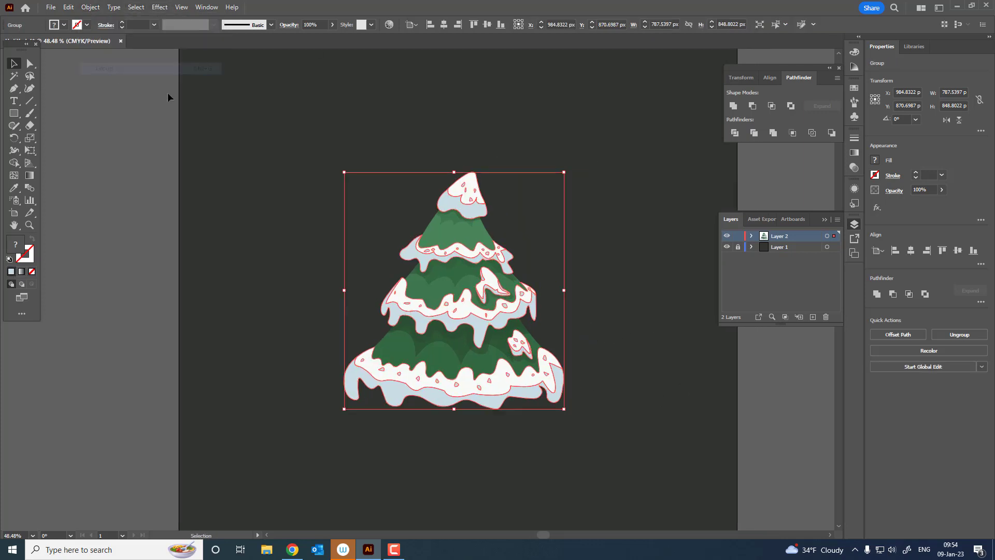
left_click(629, 300)
- Zoom in on the second snow tier of the tree
key("z")
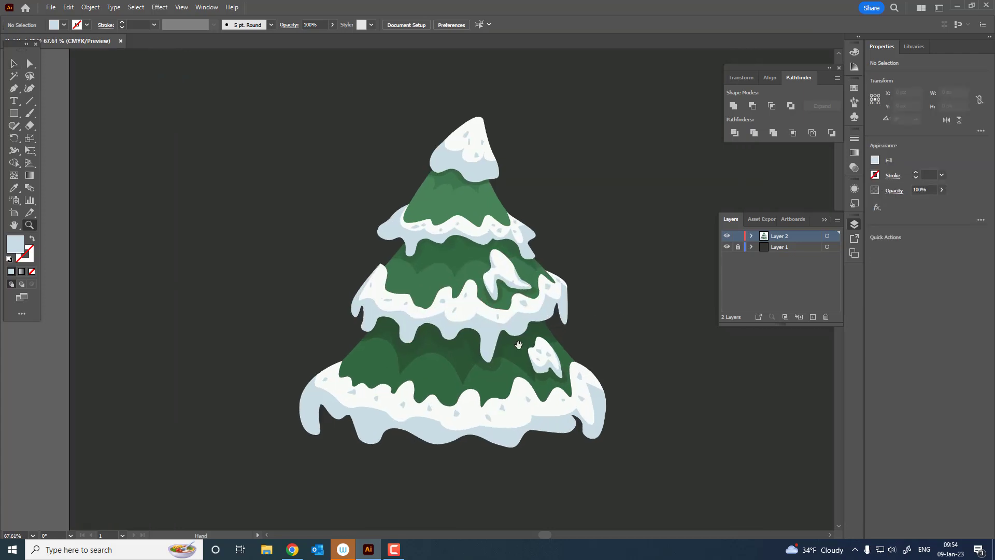
mouse_move(477, 289)
left_mouse_down()
mouse_move(508, 289)
mouse_move(384, 316)
mouse_move(322, 348)
mouse_move(335, 363)
left_mouse_up()
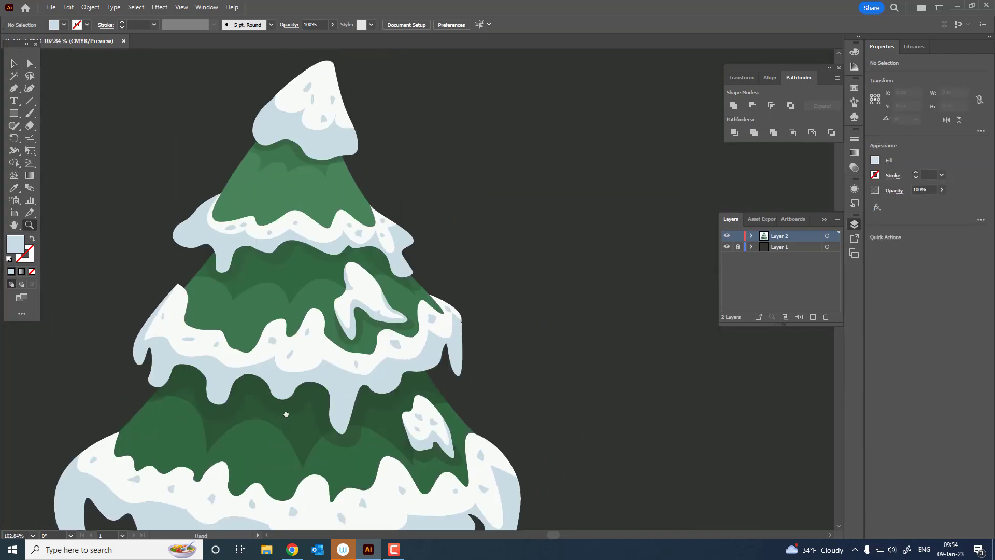
mouse_move(284, 413)
left_mouse_down()
mouse_move(353, 216)
mouse_move(221, 277)
left_mouse_up()
key("z")
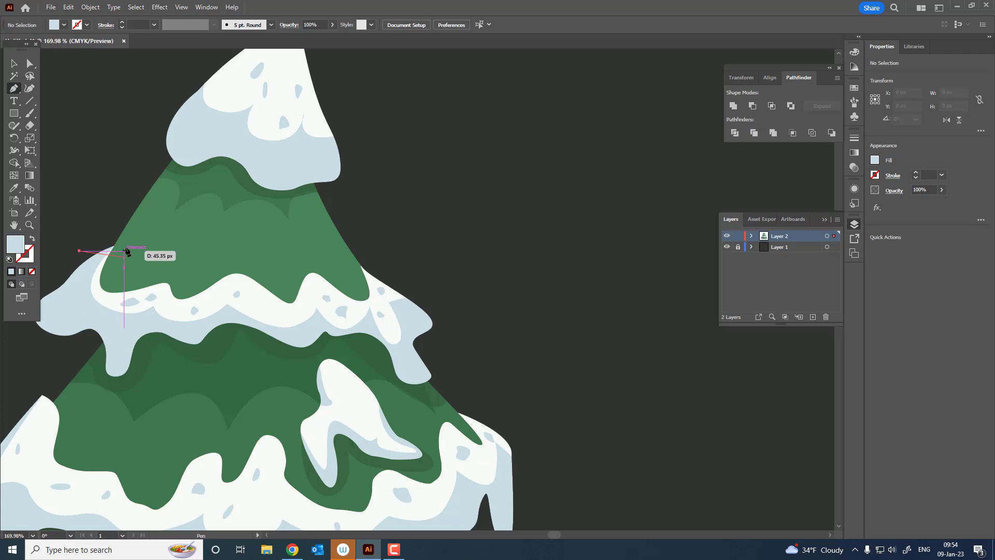
- Pen a closed outline with scalloped curves along the second tier's top edge
mouse_move(127, 247)
left_mouse_down()
mouse_move(150, 215)
mouse_move(138, 282)
mouse_move(197, 228)
left_mouse_up()
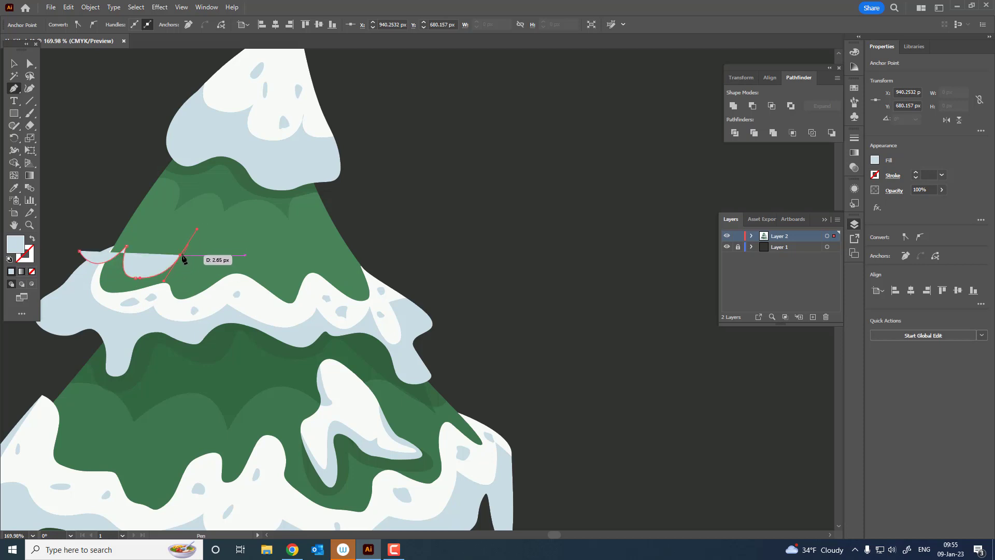
left_click_drag(189, 301, 207, 319)
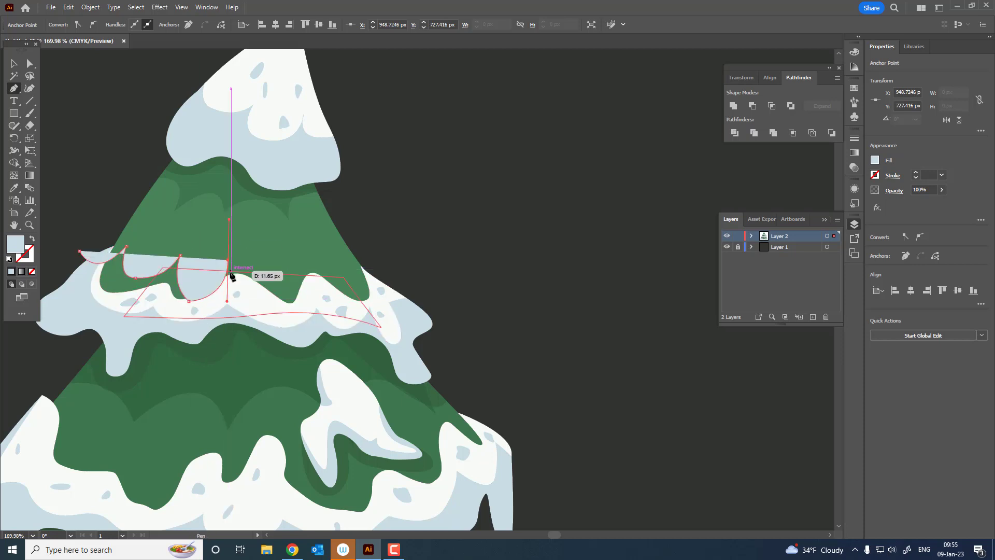
left_click(232, 303)
left_click(271, 310)
left_click(309, 318)
left_click_drag(313, 324, 316, 321)
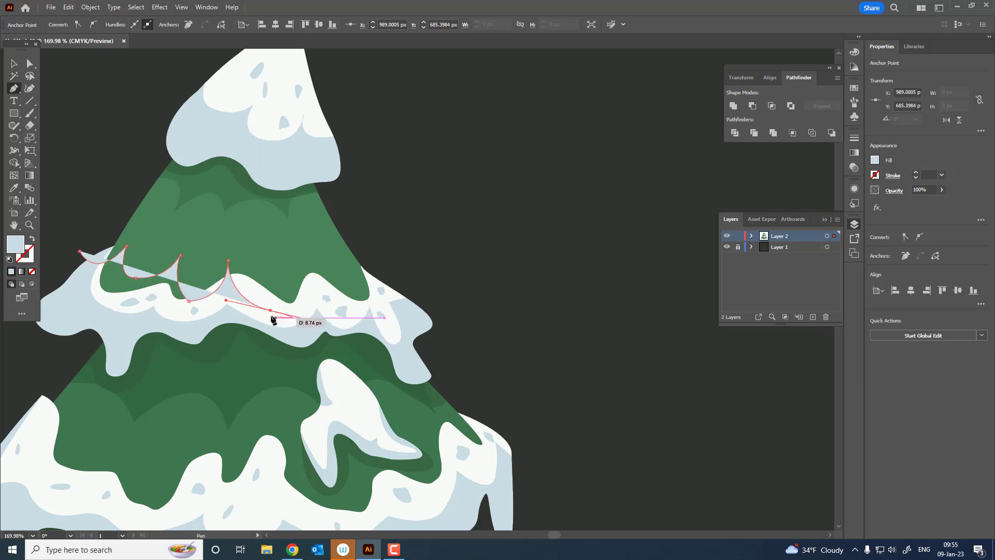
left_click_drag(280, 256, 286, 270)
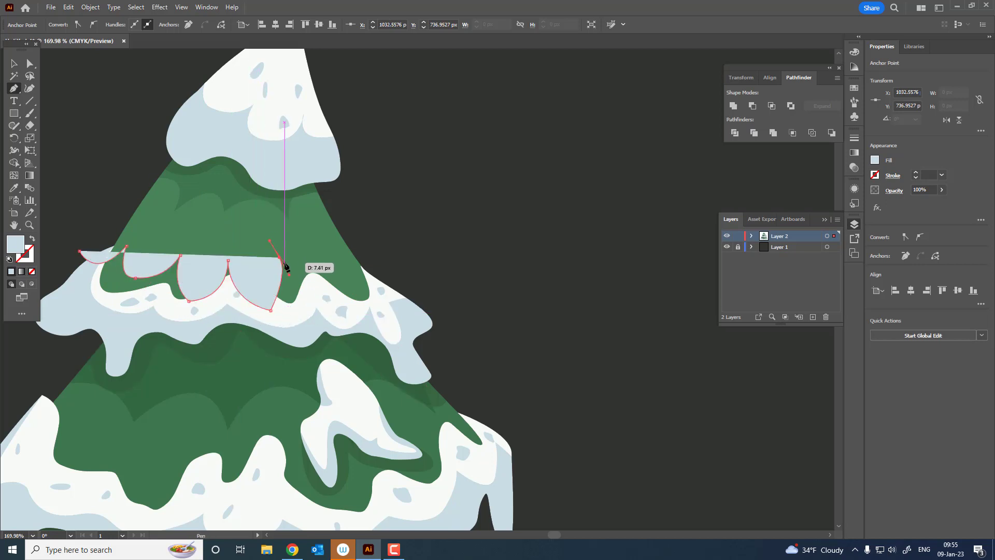
left_click_drag(336, 313, 370, 306)
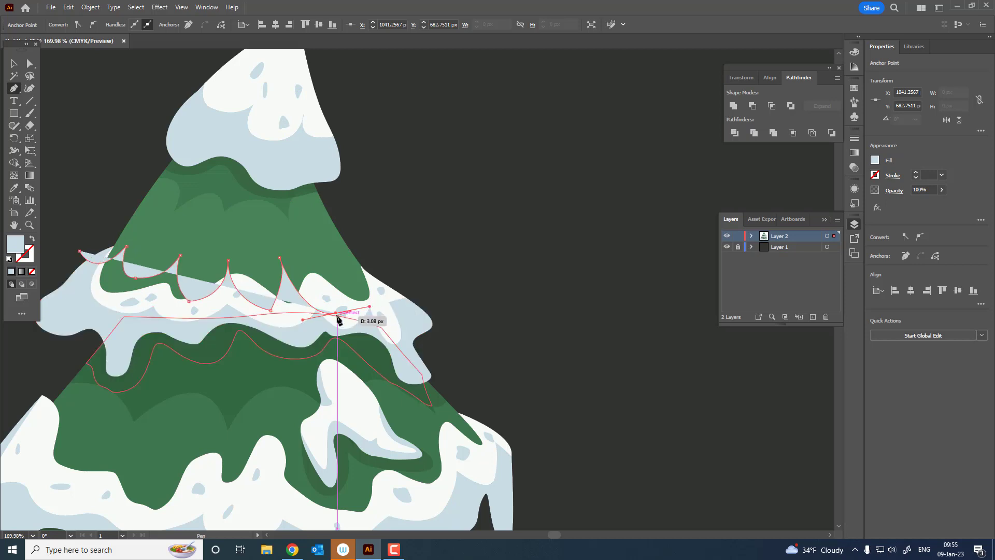
left_click_drag(317, 255, 280, 223)
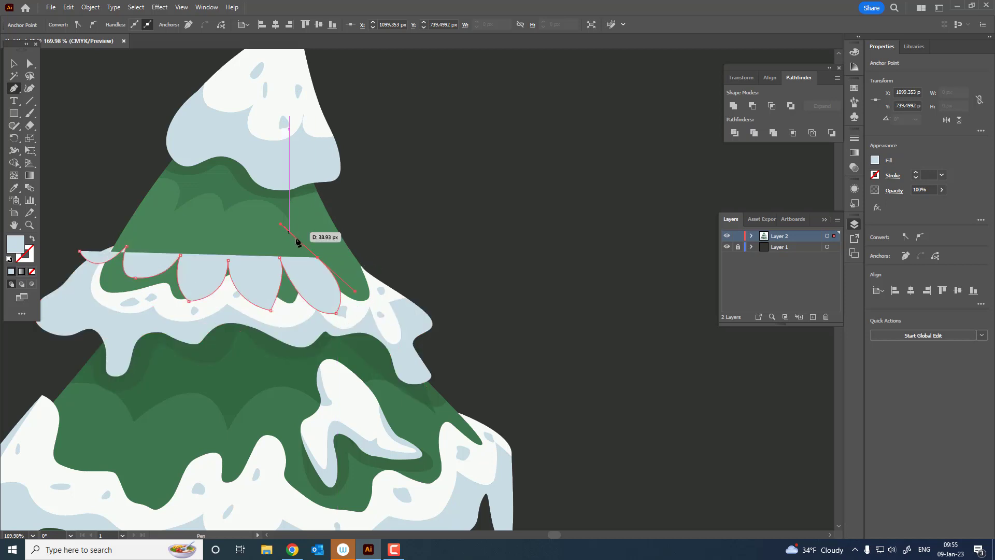
left_click_drag(382, 290, 404, 291)
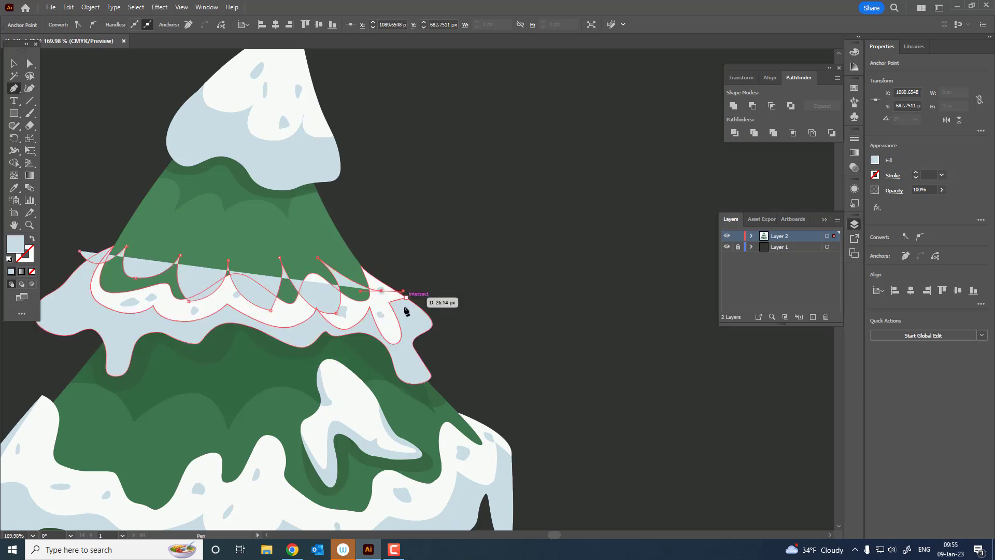
left_click_drag(358, 327, 308, 338)
left_click_drag(69, 306, 73, 278)
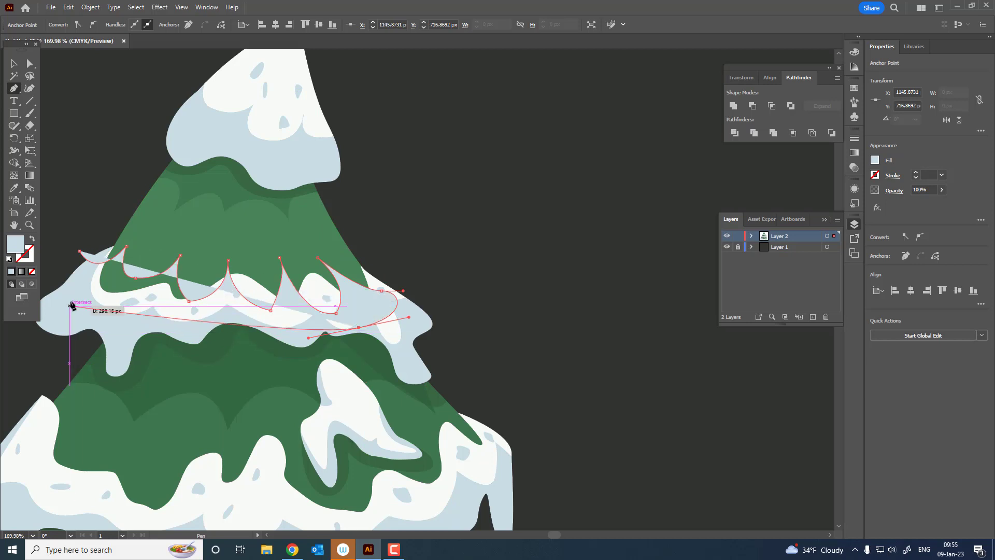
left_click(79, 251)
- Eyedrop the 47% translucent green fill onto the scalloped shape and refine its curves
key("i")
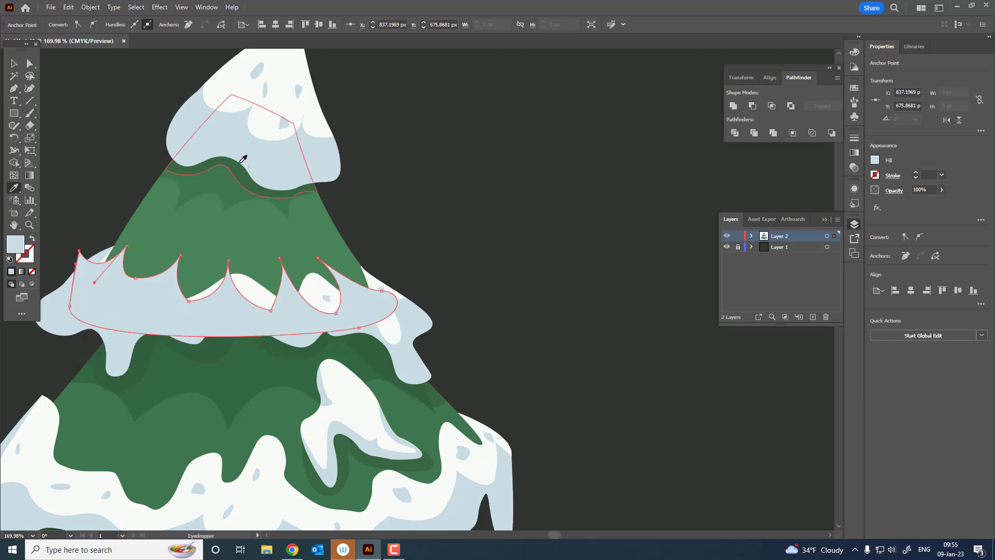
left_click(231, 165)
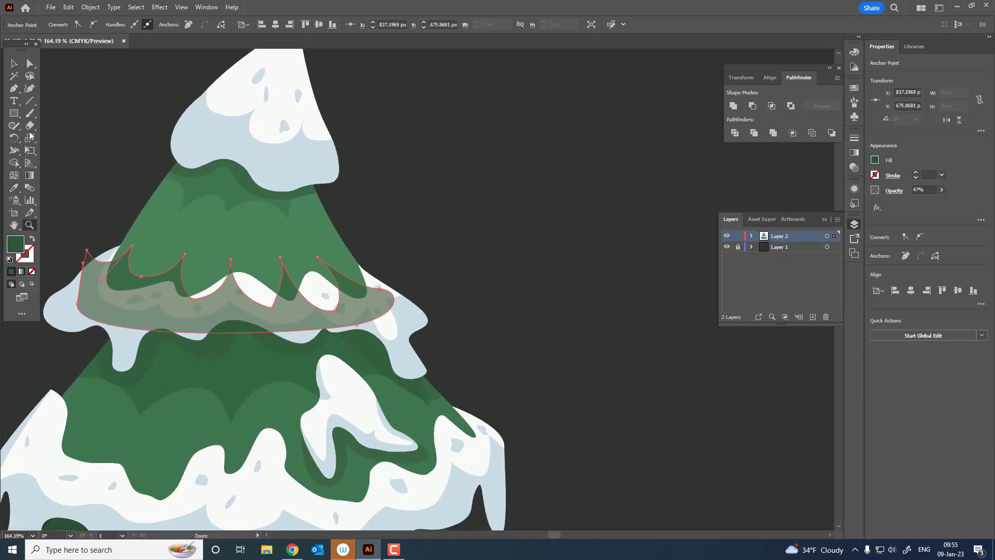
left_click(15, 64)
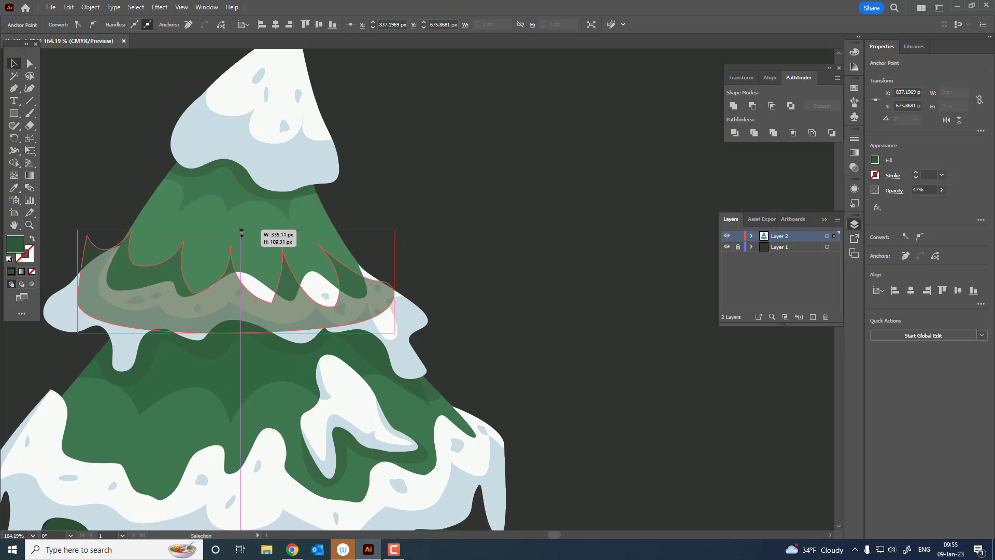
left_click(29, 91)
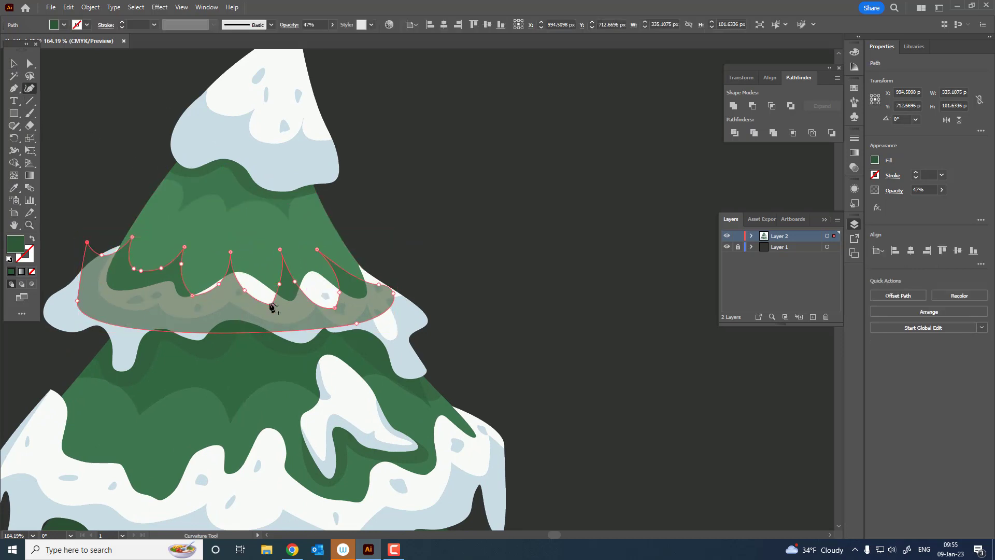
left_click_drag(356, 323, 356, 320)
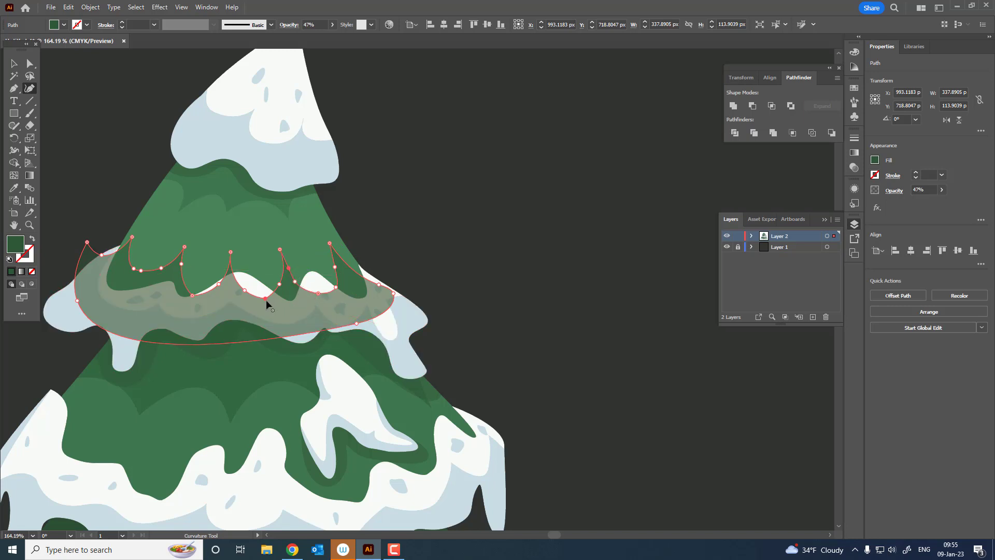
left_click(237, 272)
- Bring the snow group to the front so the shading sits behind it
left_click(12, 64)
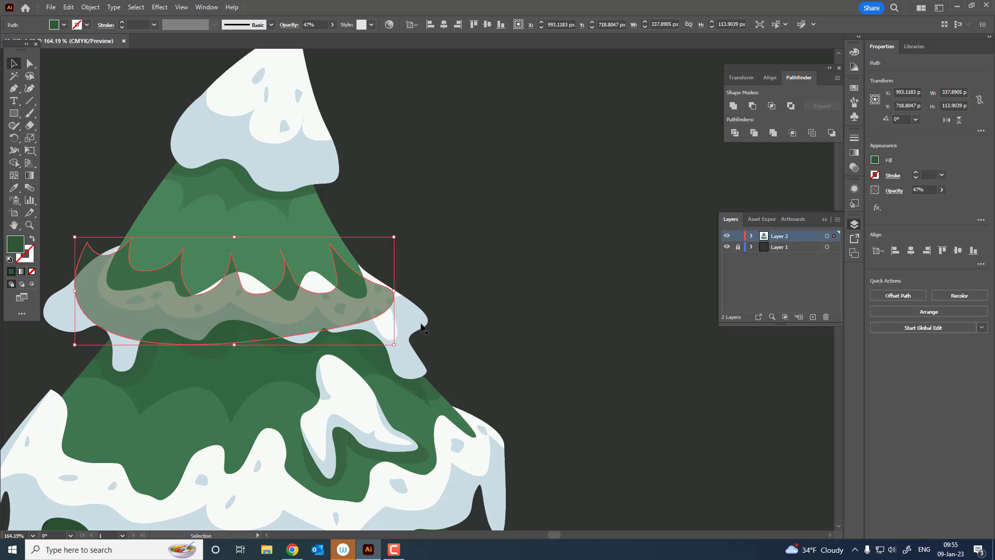
left_click(414, 272)
left_click(91, 7)
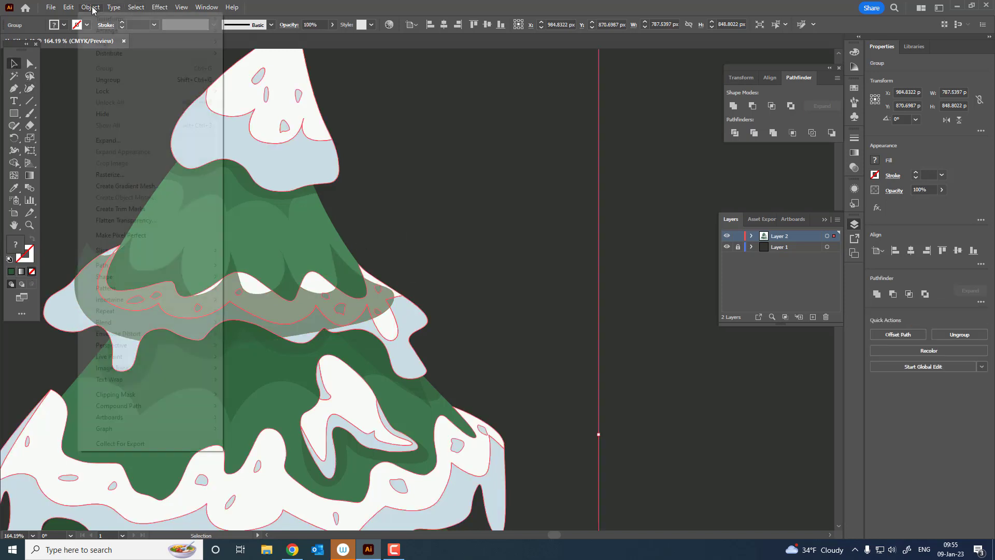
left_click(257, 30)
left_click(480, 293)
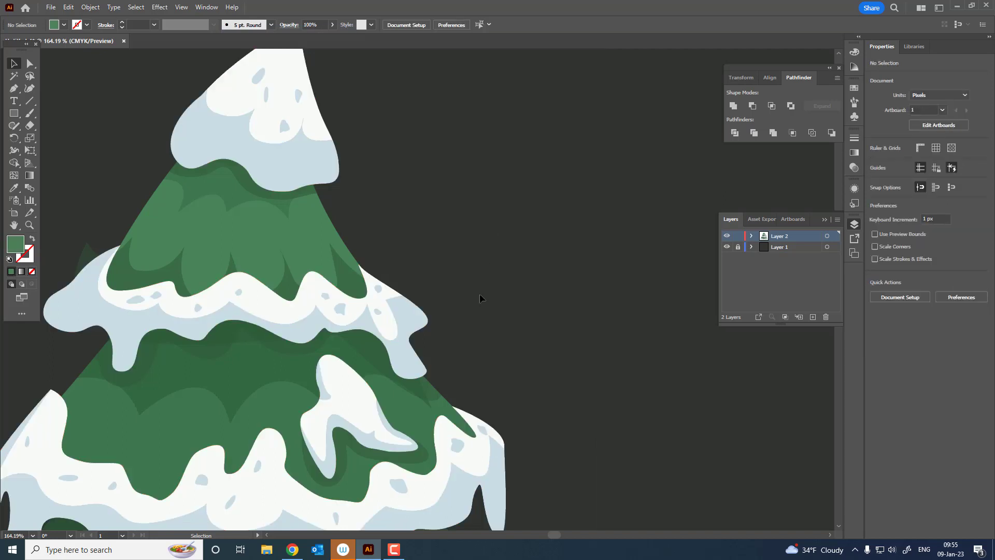
- Nudge the green shading shape slightly upward and rezoom on the middle tier
key("z")
left_click(13, 64)
left_click_drag(348, 269, 350, 260)
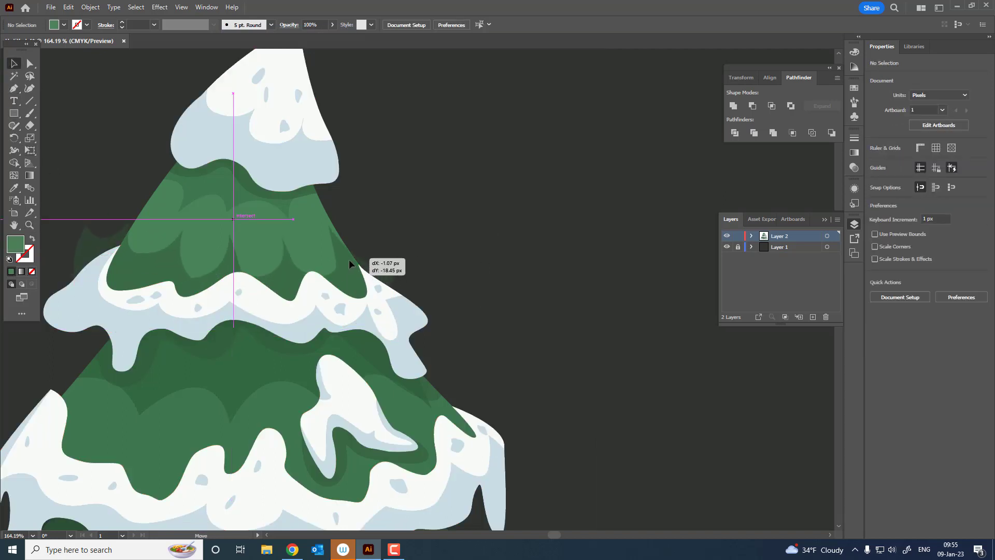
key("z")
mouse_move(255, 206)
left_mouse_down()
mouse_move(171, 277)
mouse_move(244, 259)
left_mouse_up()
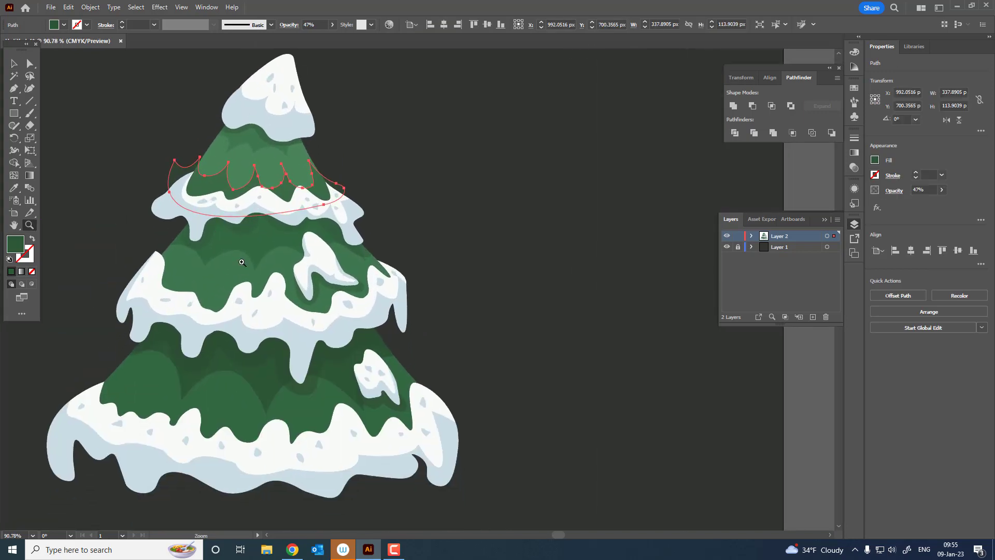
- Start a scalloped outline along the left half of the middle snow tier
left_click(14, 88)
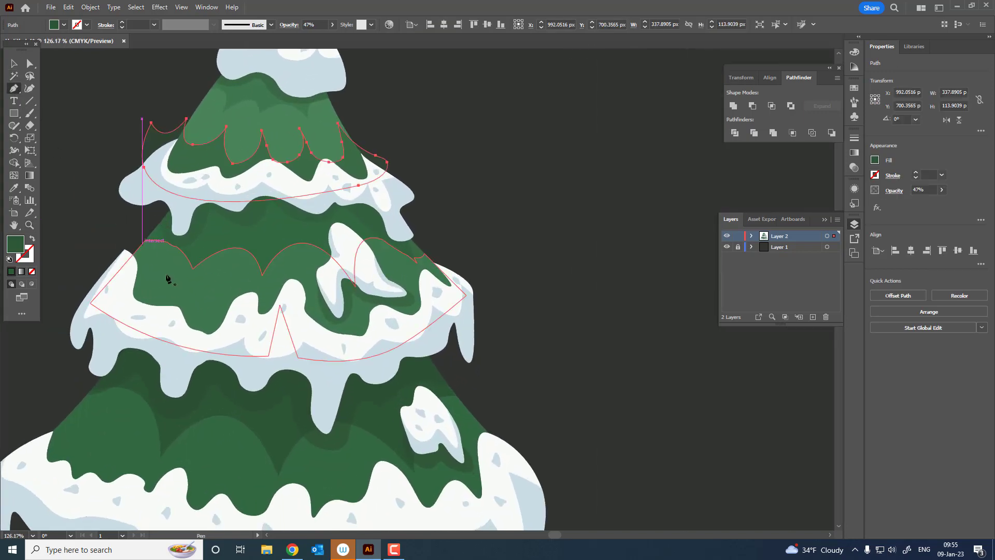
left_click(139, 241)
mouse_move(152, 285)
left_mouse_down()
mouse_move(168, 290)
mouse_move(171, 273)
mouse_move(162, 297)
mouse_move(218, 274)
mouse_move(200, 283)
left_mouse_up()
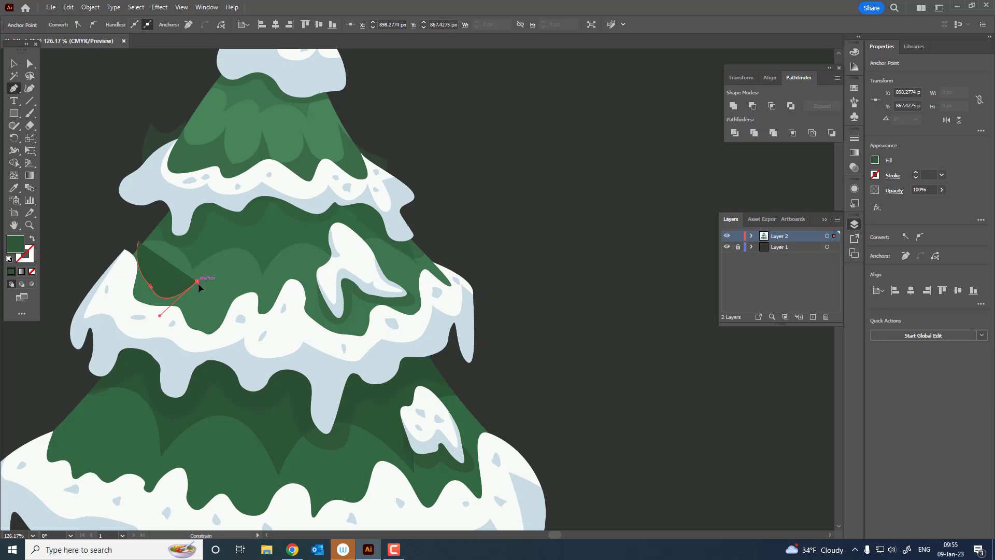
mouse_move(230, 318)
left_mouse_down()
mouse_move(258, 310)
mouse_move(232, 316)
left_mouse_up()
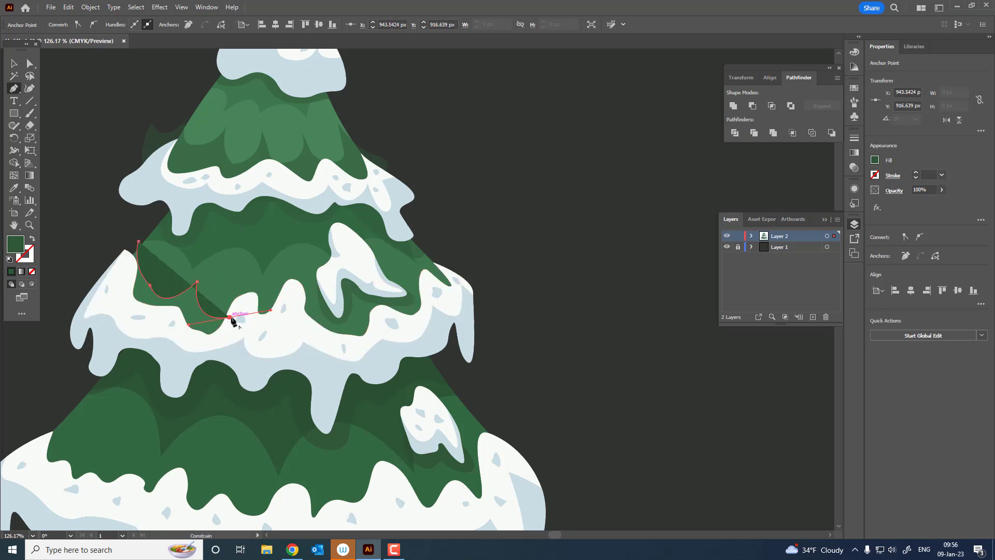
mouse_move(265, 288)
left_mouse_down()
mouse_move(266, 276)
mouse_move(265, 288)
left_mouse_up()
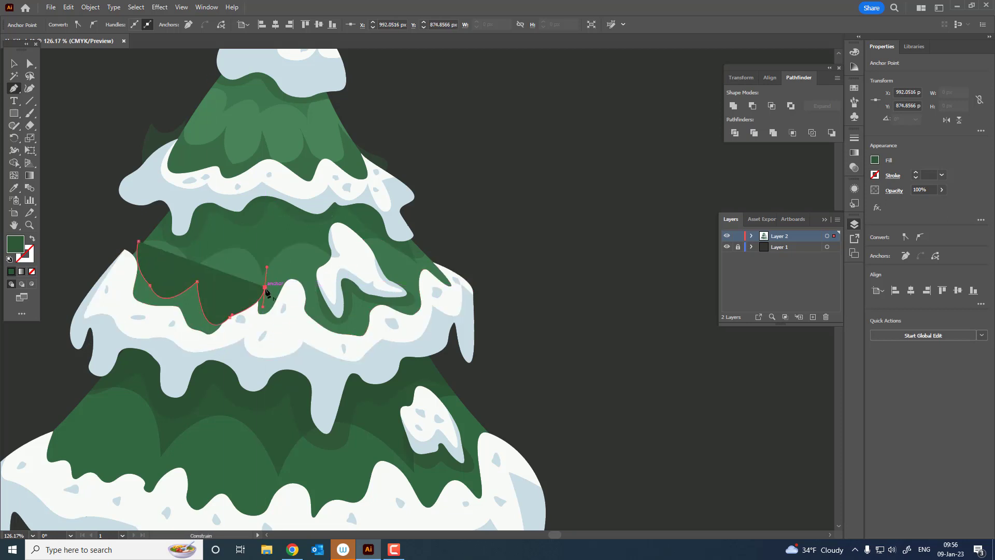
mouse_move(303, 333)
left_mouse_down()
mouse_move(337, 333)
mouse_move(315, 311)
left_mouse_up()
left_click_drag(308, 268, 311, 288)
left_click(312, 289)
- Continue the scallops to the tier's right edge and close the shape along the bottom
left_click_drag(366, 336, 384, 328)
left_click_drag(360, 283, 342, 242)
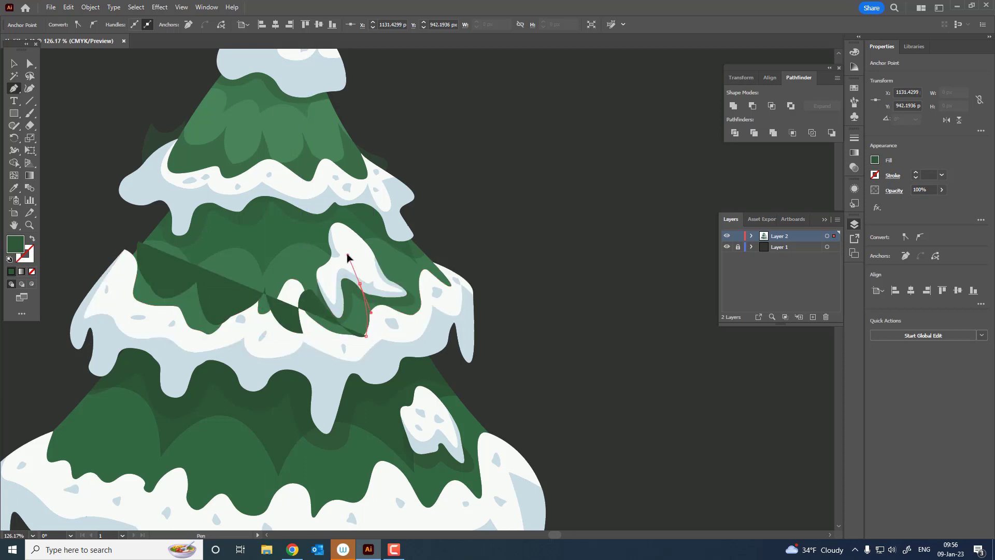
left_click(360, 284)
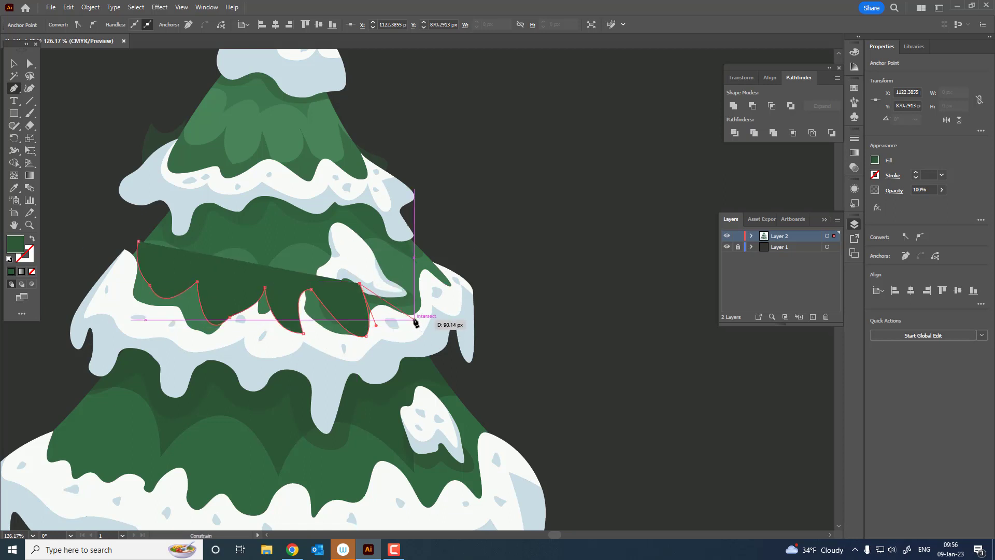
mouse_move(417, 318)
left_mouse_down()
mouse_move(460, 313)
mouse_move(434, 291)
left_mouse_up()
mouse_move(371, 251)
left_mouse_down()
mouse_move(413, 276)
mouse_move(475, 283)
left_mouse_up()
left_click(402, 272)
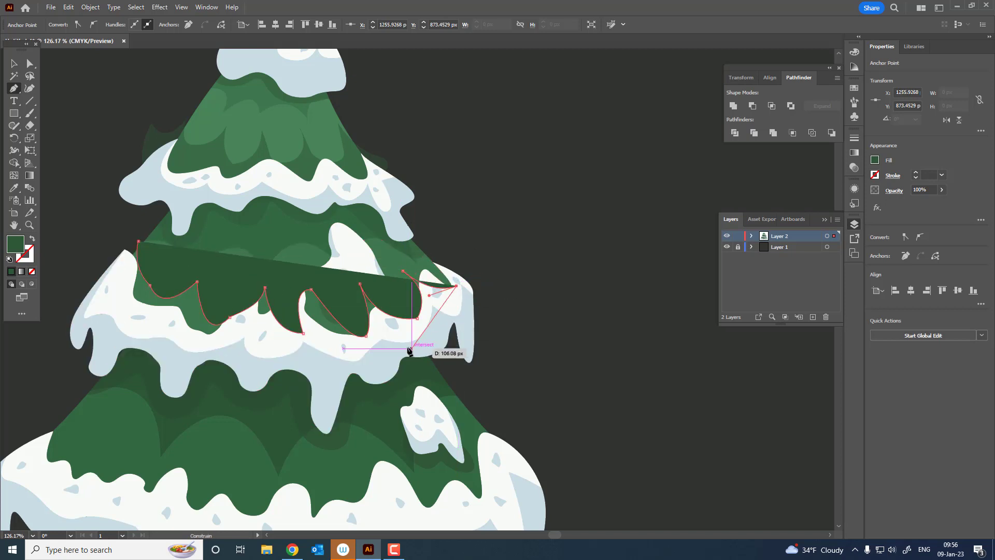
left_click_drag(406, 348, 329, 368)
left_click_drag(100, 309, 115, 243)
left_click(137, 241)
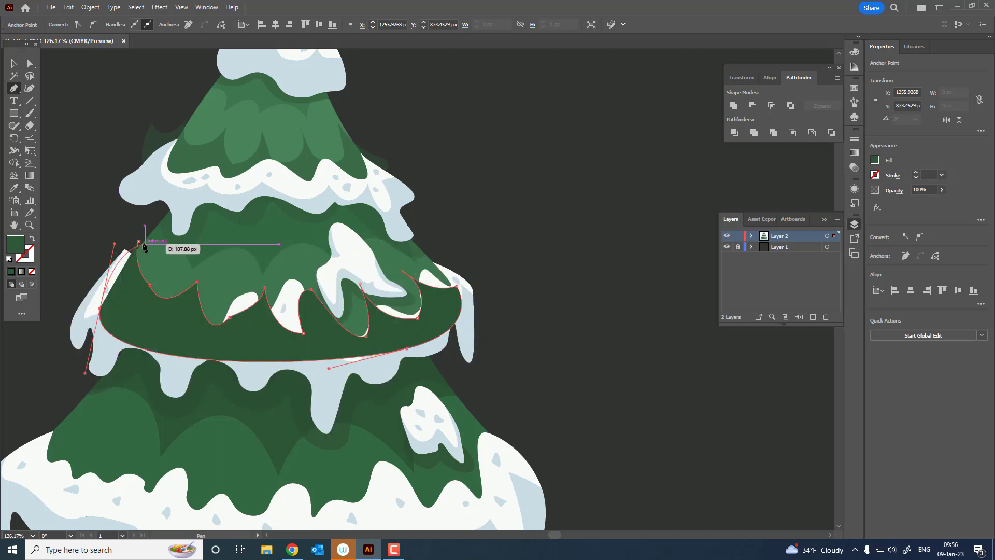
- Eyedrop the 47% shading fill onto the shape and bring the tree group to the front
key("z")
scroll(306, 293, "down", 1)
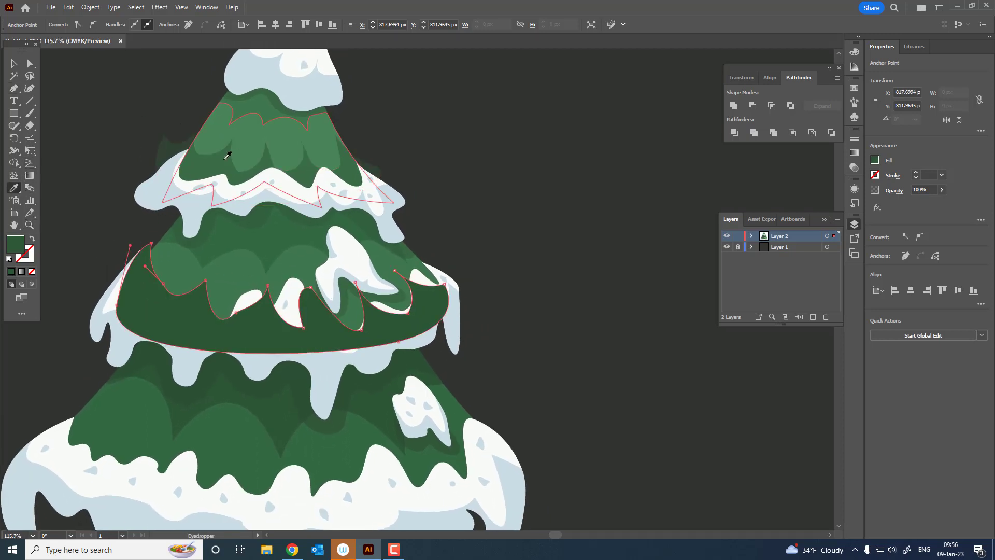
left_click(218, 196)
key("v")
left_click(643, 258)
key("z")
scroll(278, 211, "down", 3)
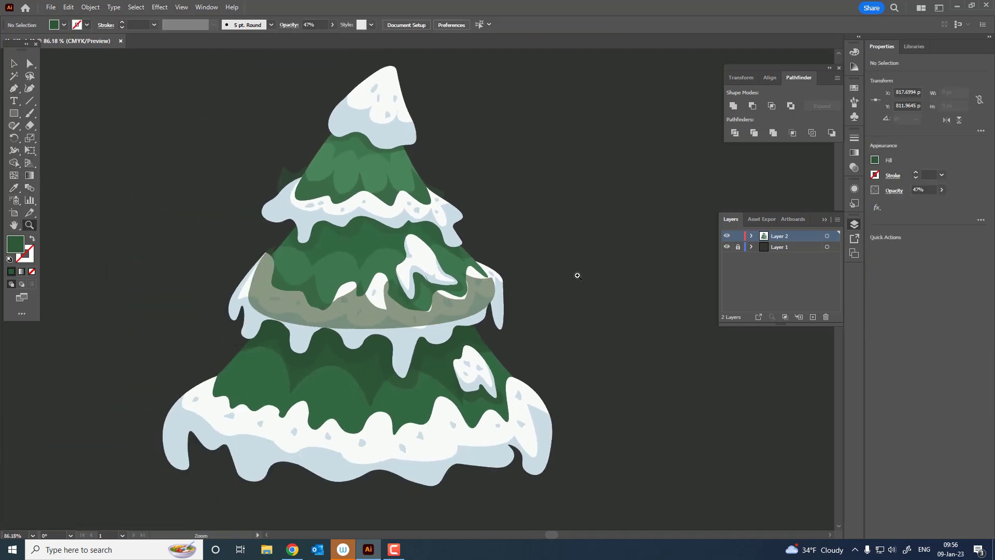
left_click(397, 92)
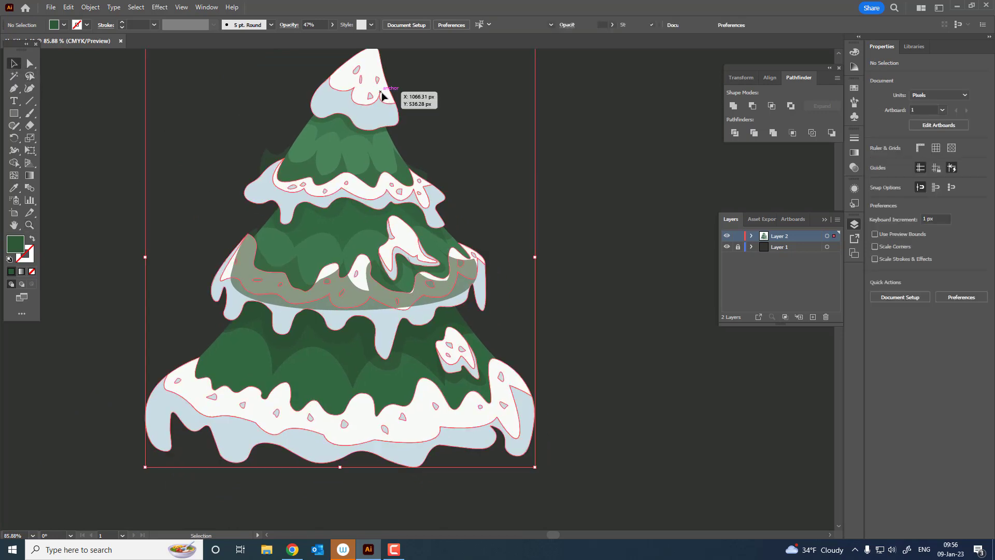
left_click(90, 7)
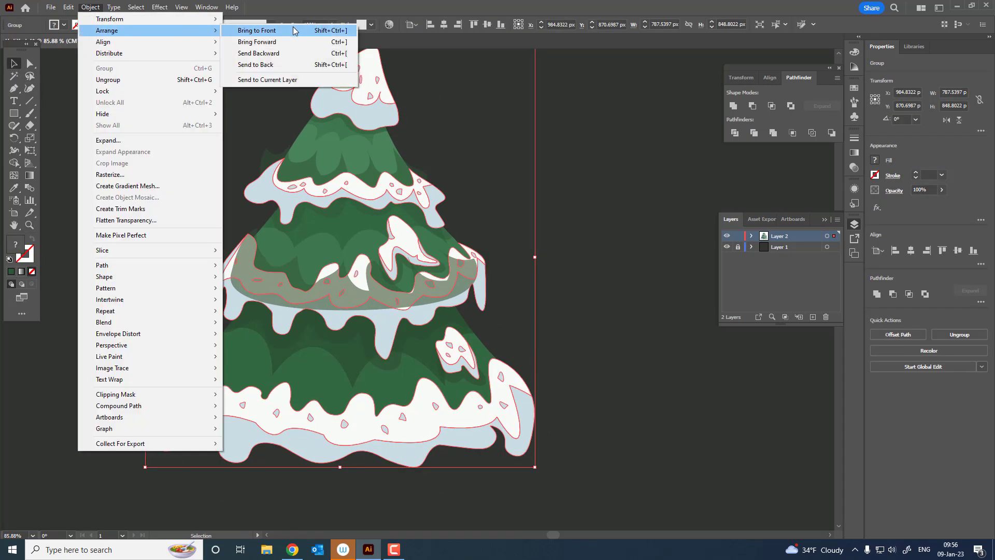
left_click(257, 30)
- Zoom in on the bottom tier, ready to draw its shading
left_click(655, 260)
key("z")
scroll(403, 362, "up", 3)
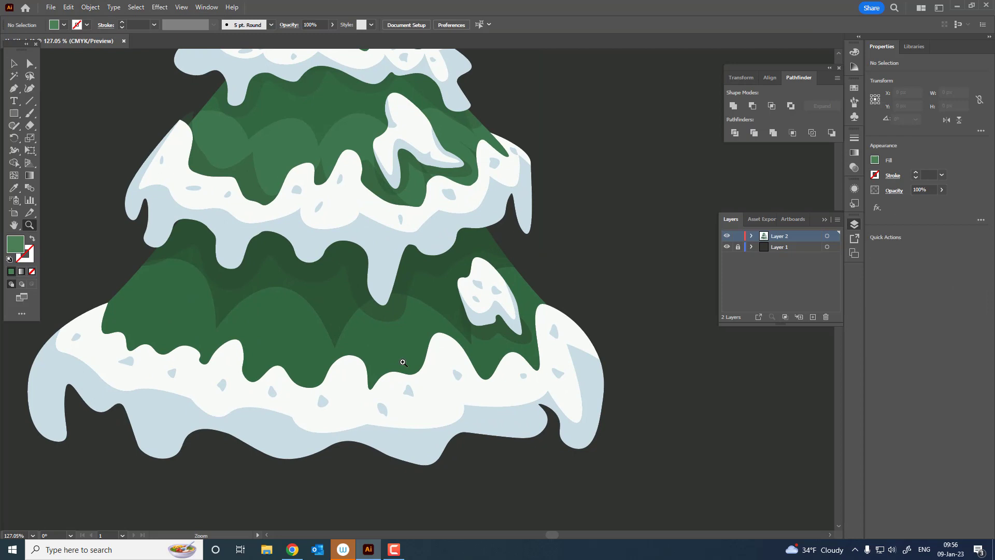
left_click(16, 89)
- Pen-draw a closed scalloped outline following the bottom tier's snow edge
left_click(107, 285)
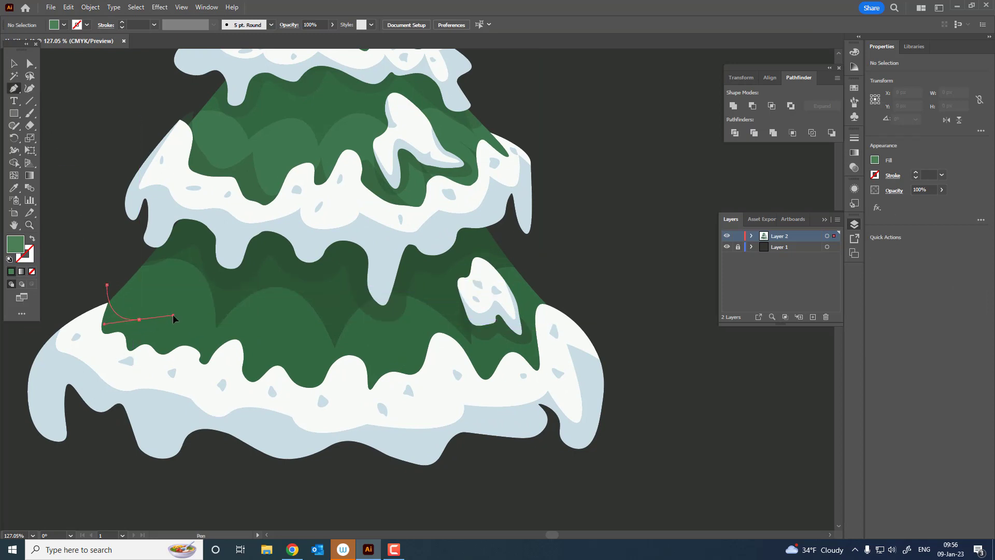
left_click_drag(173, 315, 177, 296)
left_click(139, 319)
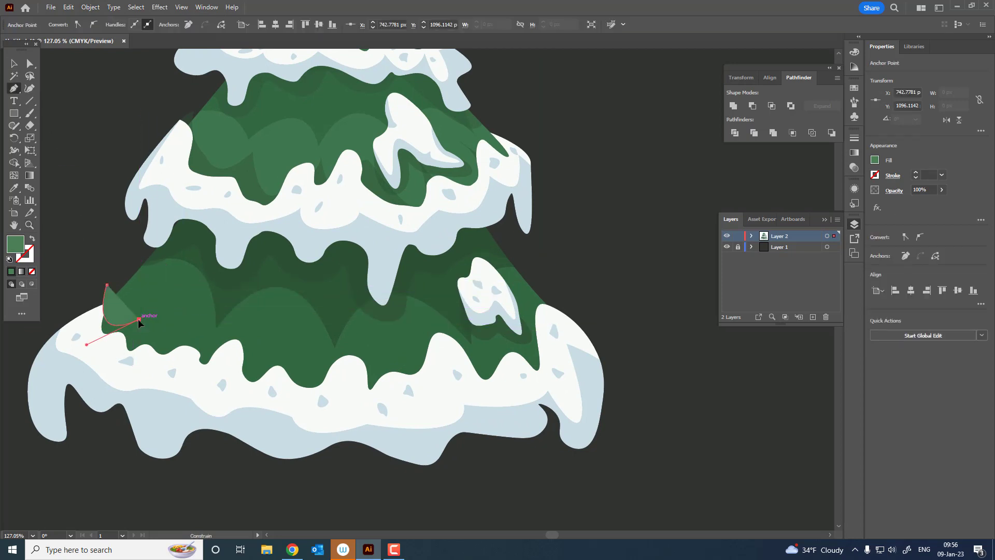
left_click_drag(198, 331, 240, 310)
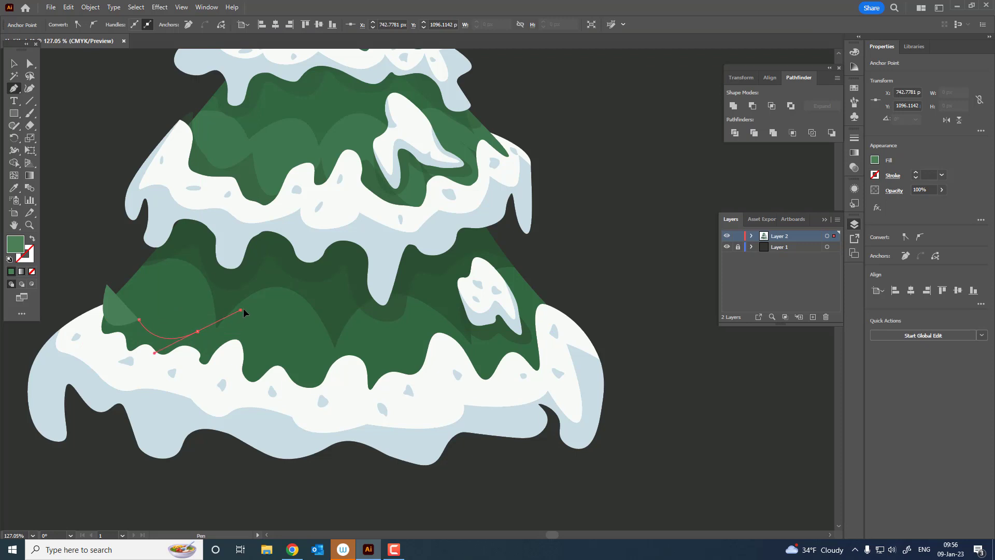
left_click(198, 331)
left_click_drag(277, 340, 314, 312)
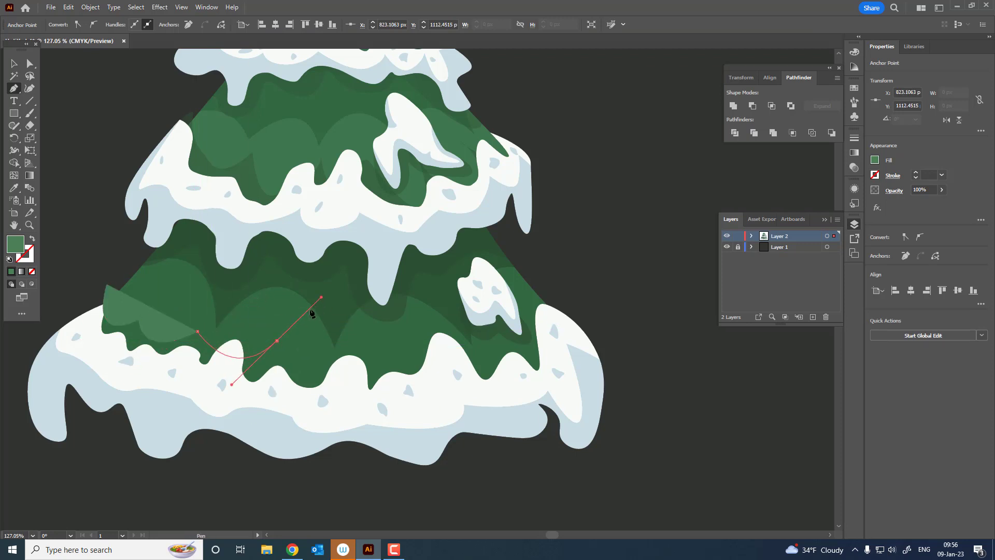
left_click_drag(355, 347, 417, 291)
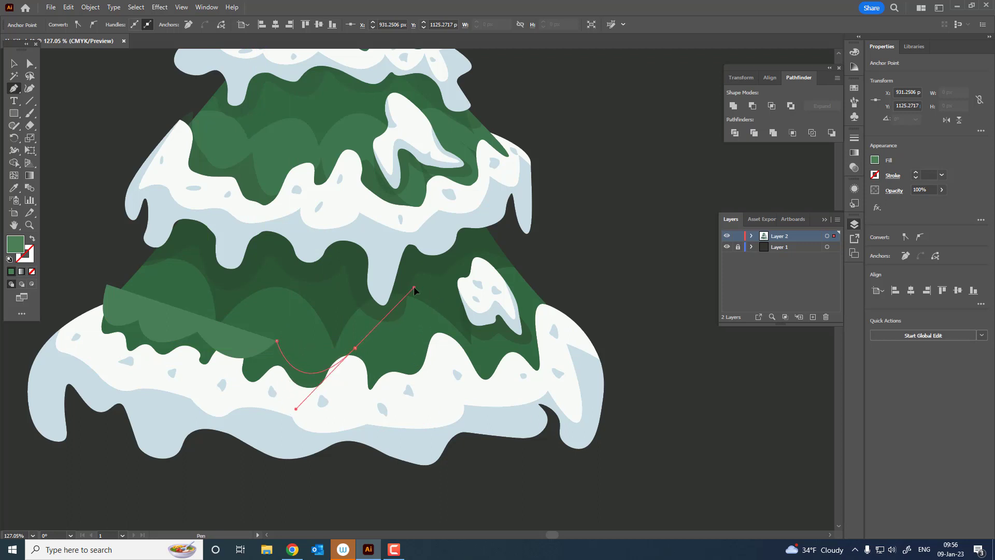
left_click(355, 347)
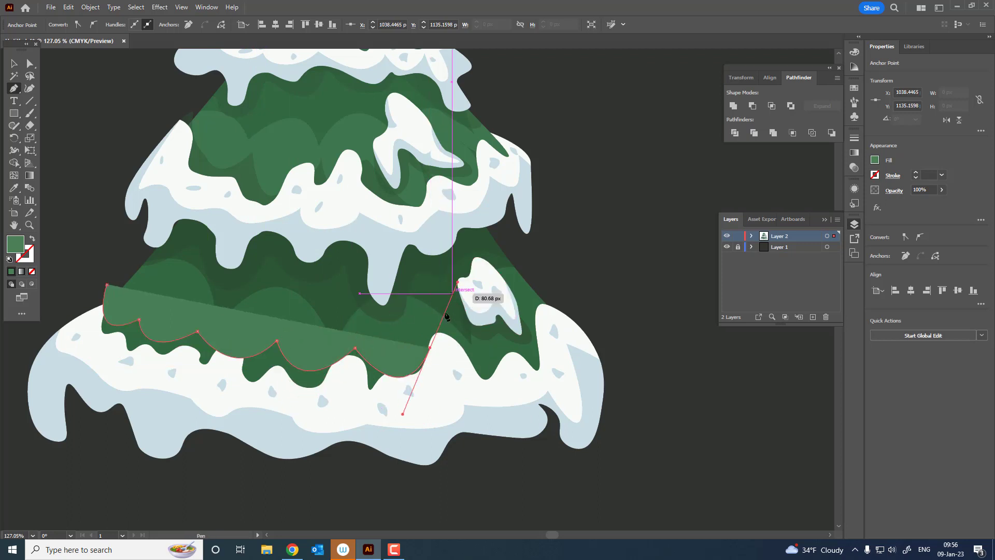
mouse_move(432, 347)
left_mouse_down()
mouse_move(502, 347)
mouse_move(542, 284)
left_mouse_up()
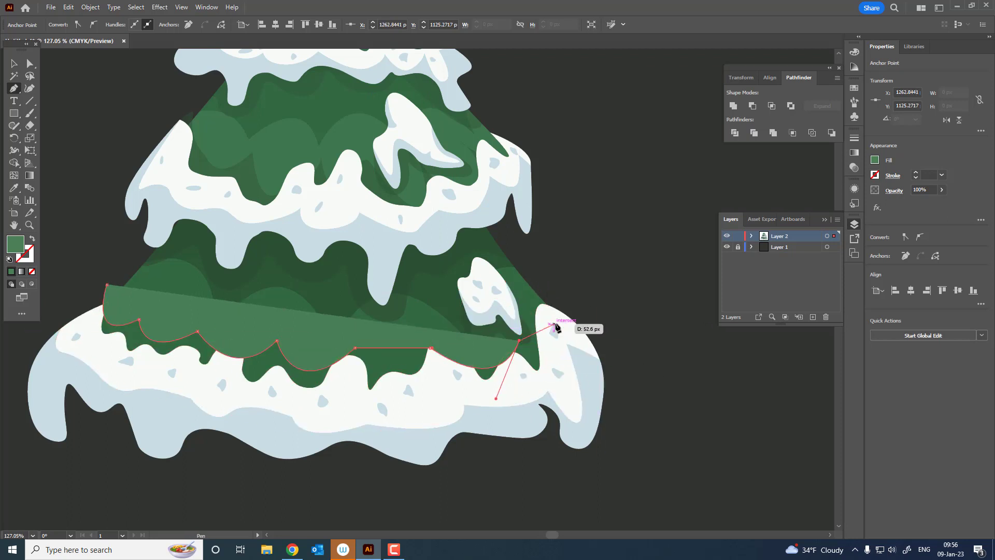
left_click_drag(555, 323, 538, 279)
left_click_drag(342, 422, 174, 376)
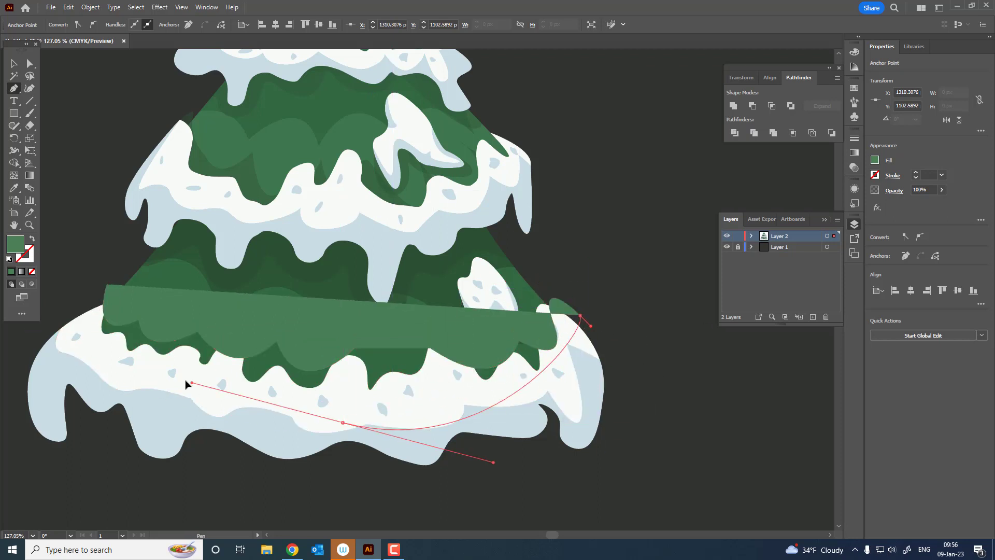
left_click_drag(65, 328, 107, 284)
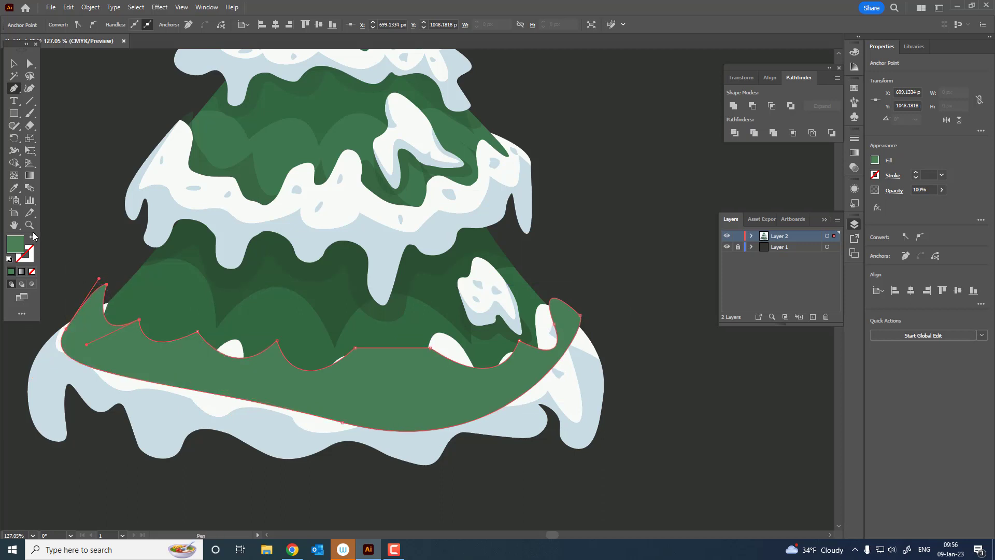
- Eyedrop the 47% semi-transparent shading fill onto the shape and refine its scallops with Curvature
left_click(14, 188)
left_click(200, 162)
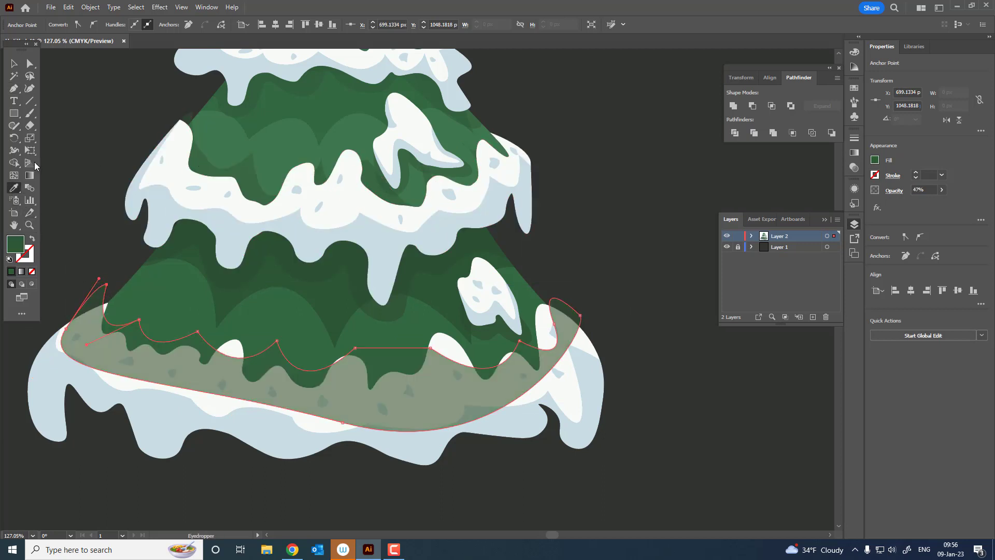
left_click(30, 89)
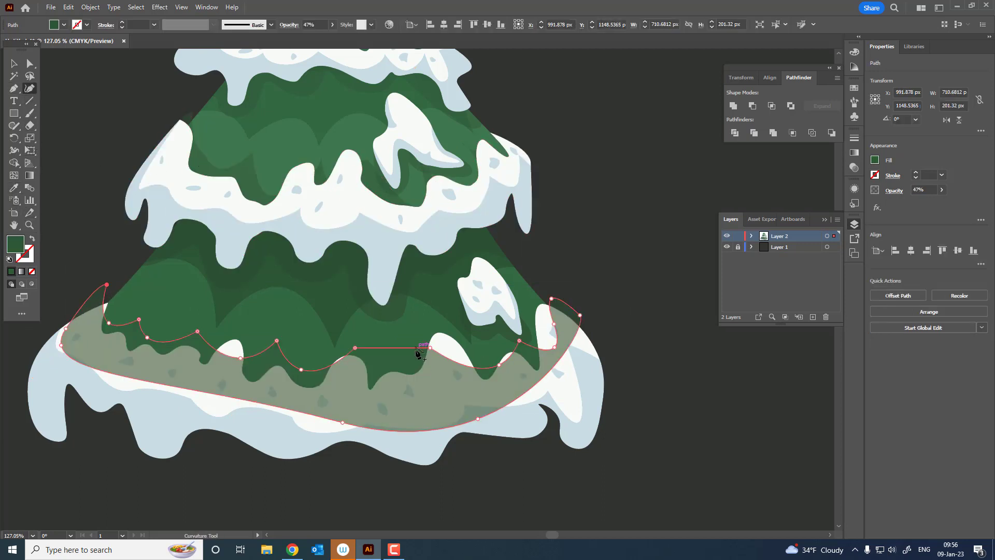
left_click_drag(416, 348, 401, 382)
left_click_drag(430, 347, 418, 343)
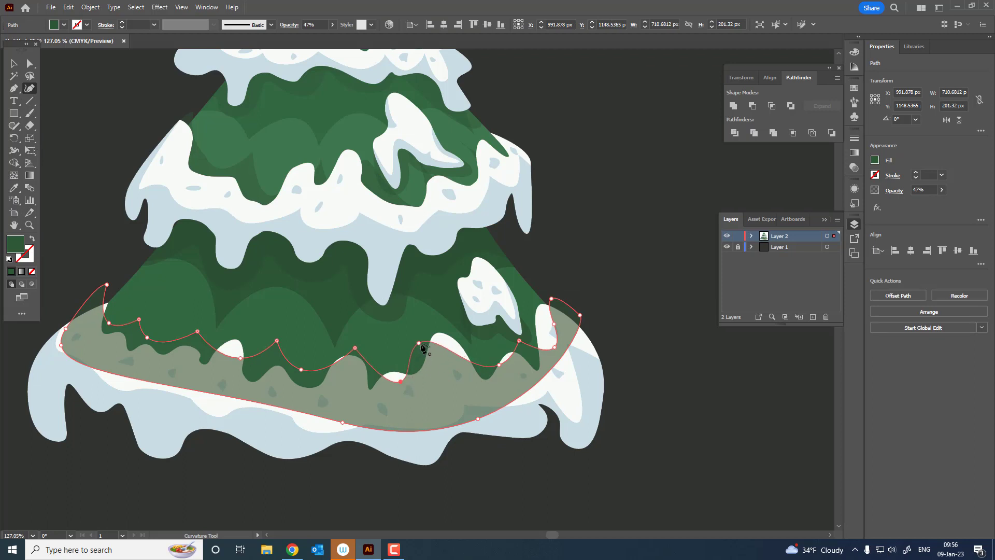
- Bring the tree group to front so the shading sits behind the snow
left_click(16, 67)
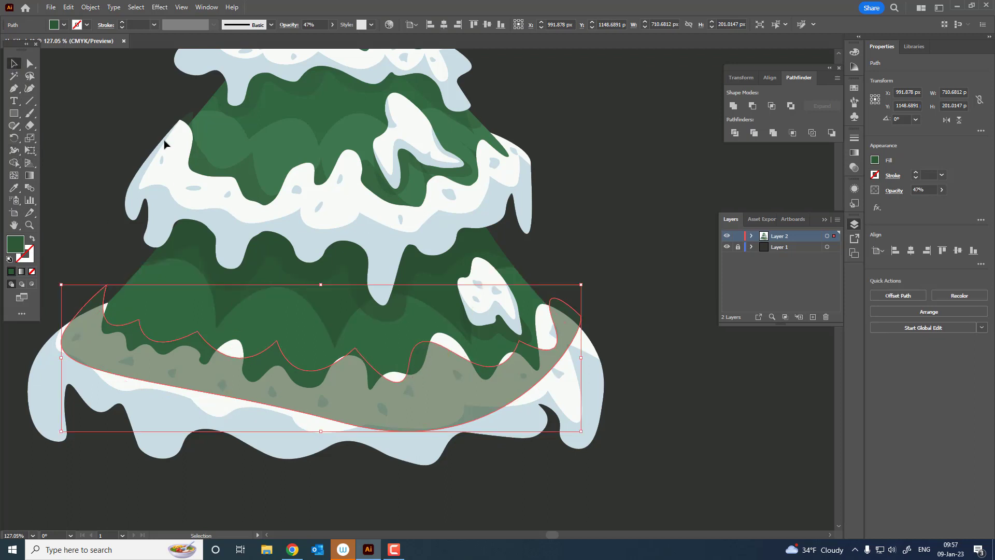
left_click(589, 411)
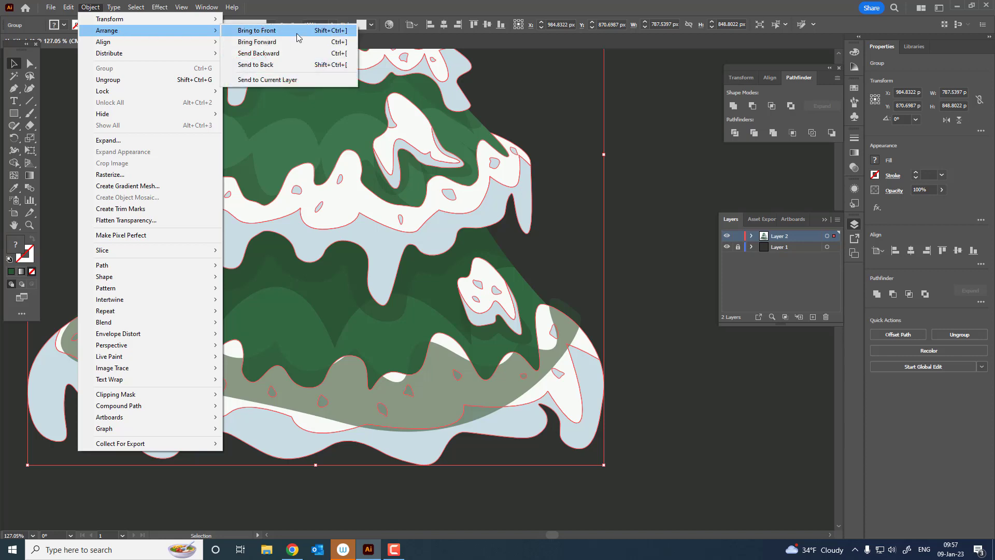
left_click(300, 30)
key("ctrl+shift+a")
key("z")
scroll(382, 311, "down", 5)
- Select the shading shapes under each tier and the divided shading group
scroll(305, 329, "up", 2)
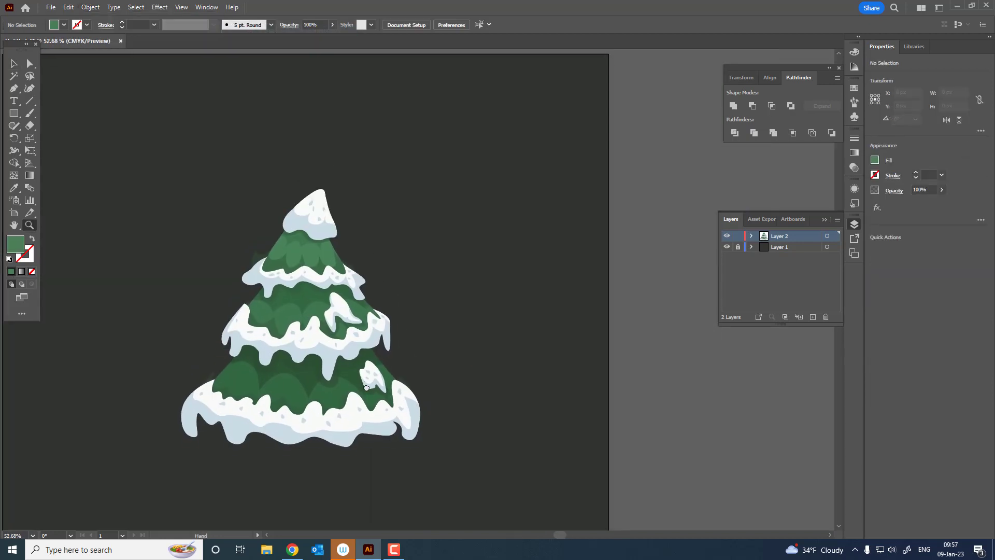
scroll(382, 420, "up", 2)
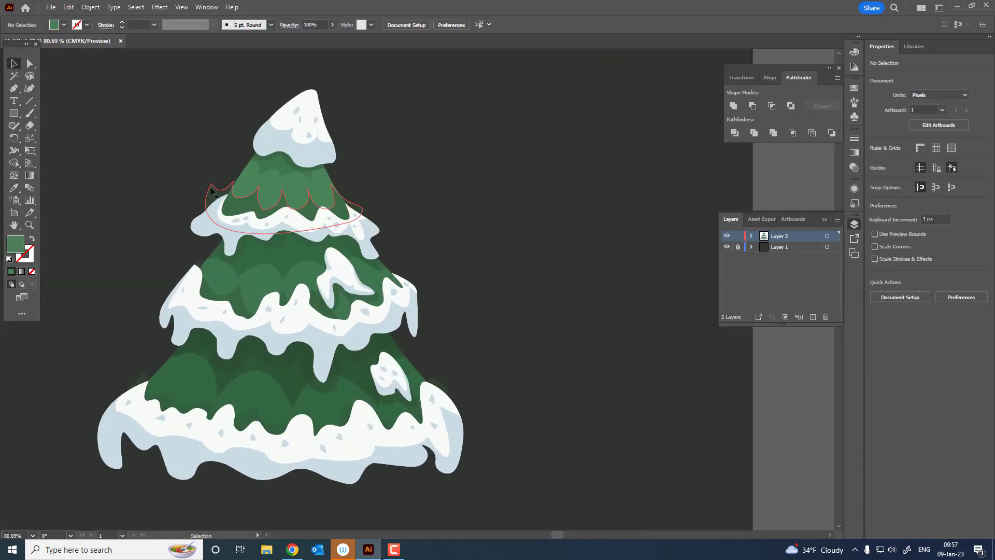
left_click(279, 186)
left_click(290, 150, "shift")
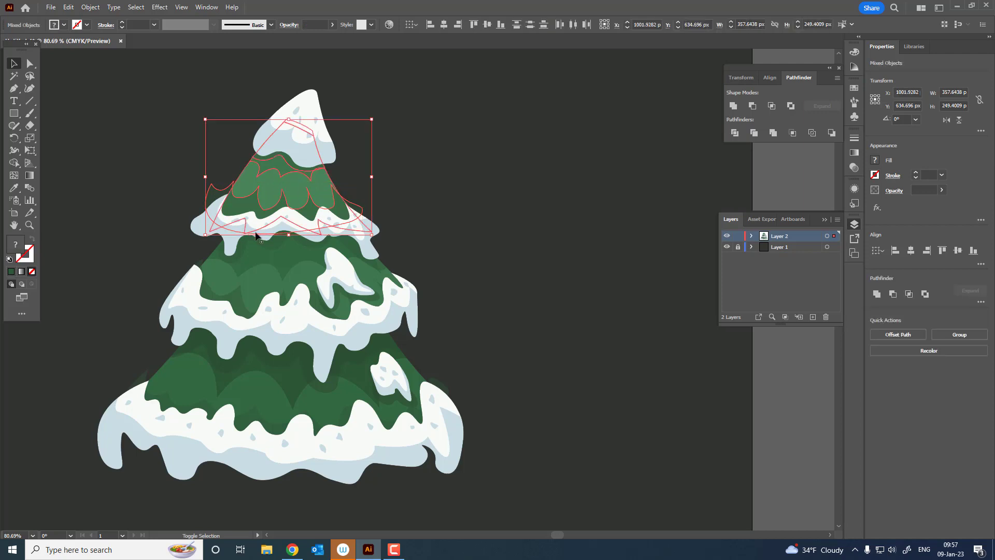
left_click(214, 269, "shift")
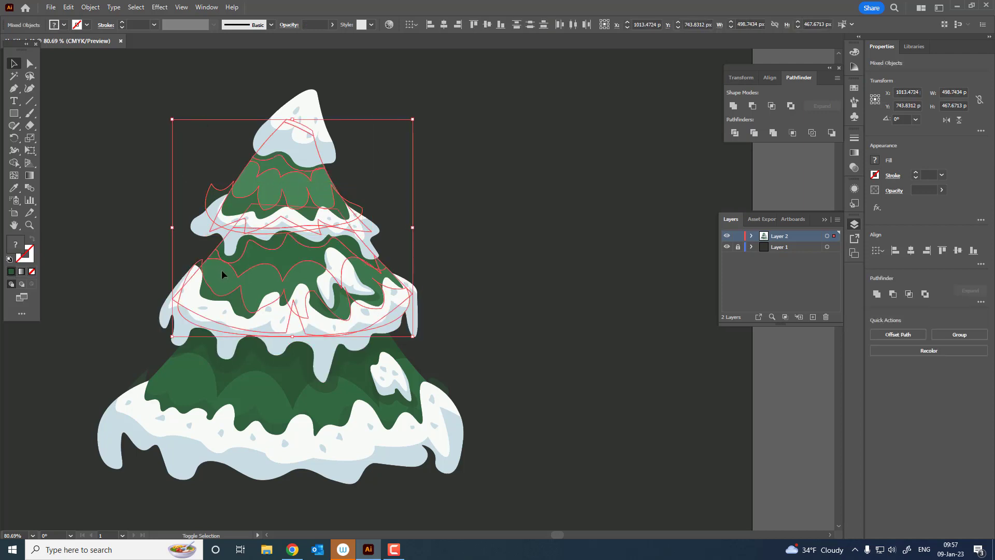
left_click(145, 378, "shift")
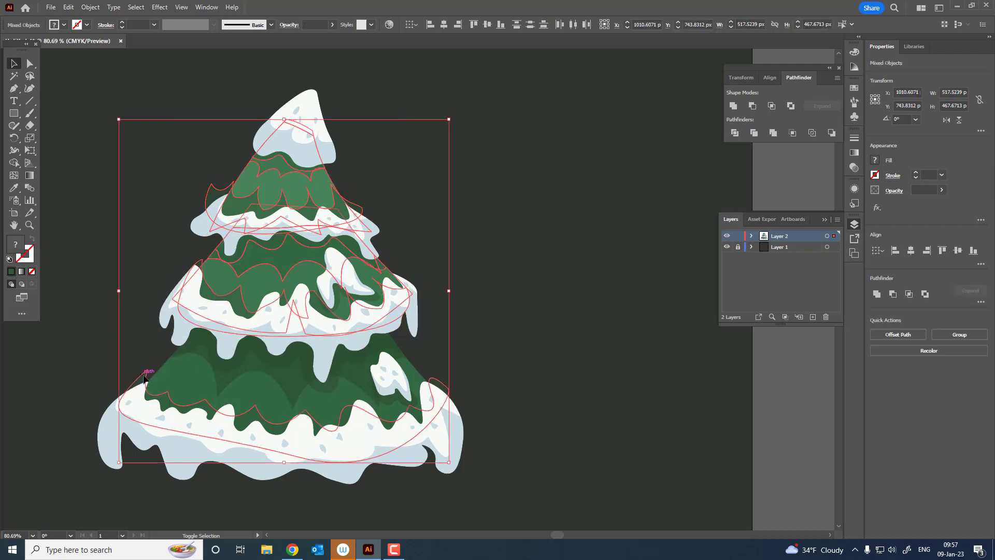
left_click(186, 381, "shift")
left_click(737, 136)
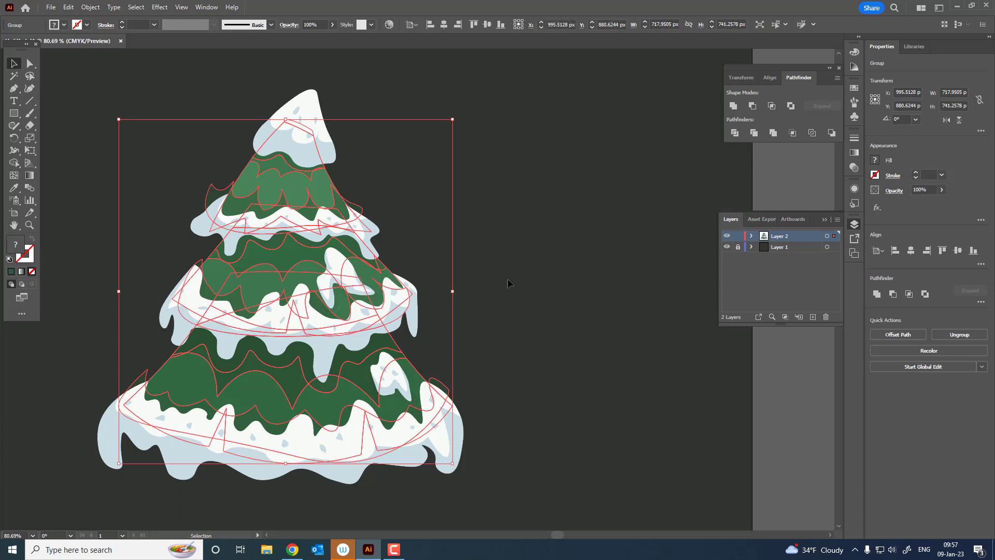
- In Isolation Mode, delete the stray triangles and slivers poking past the green edges
double_click(439, 381)
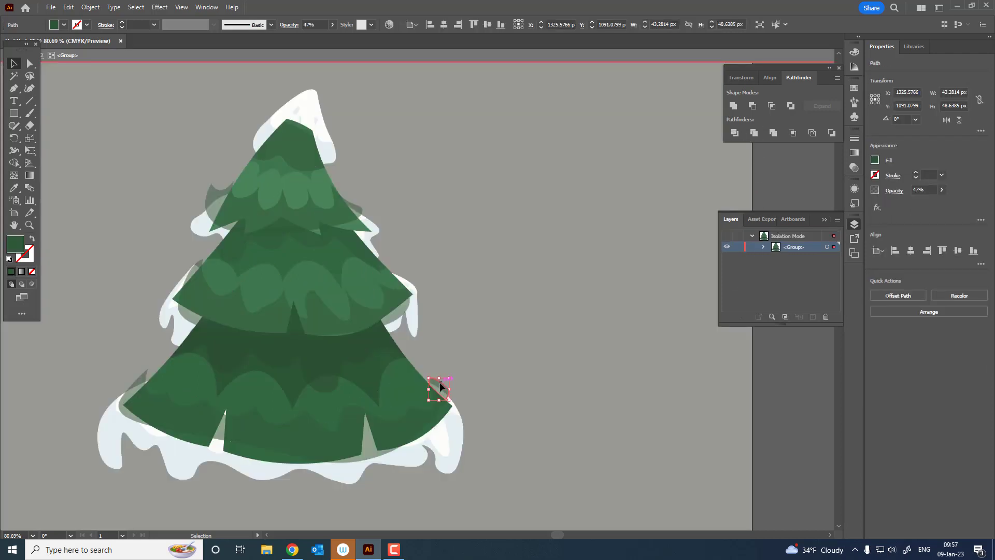
key("Delete")
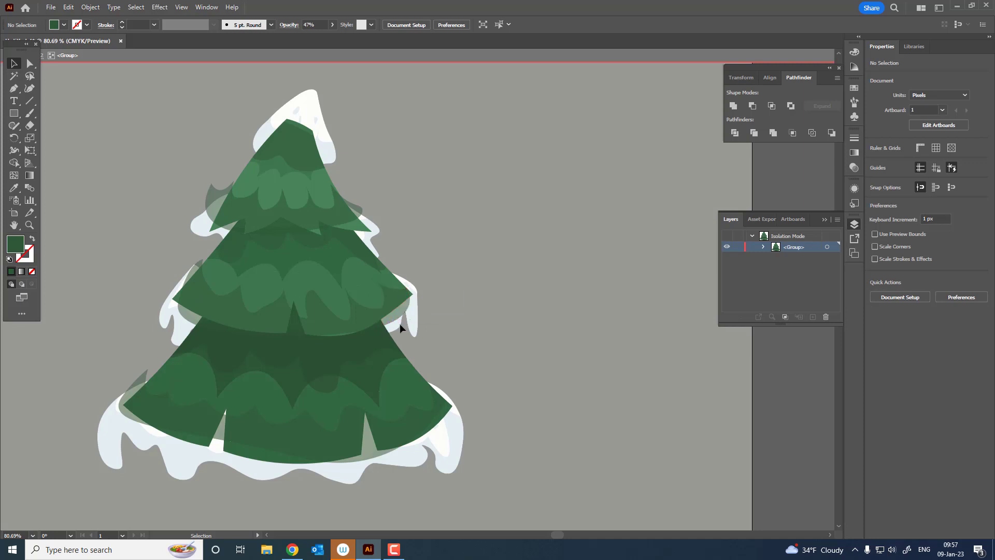
key("Delete")
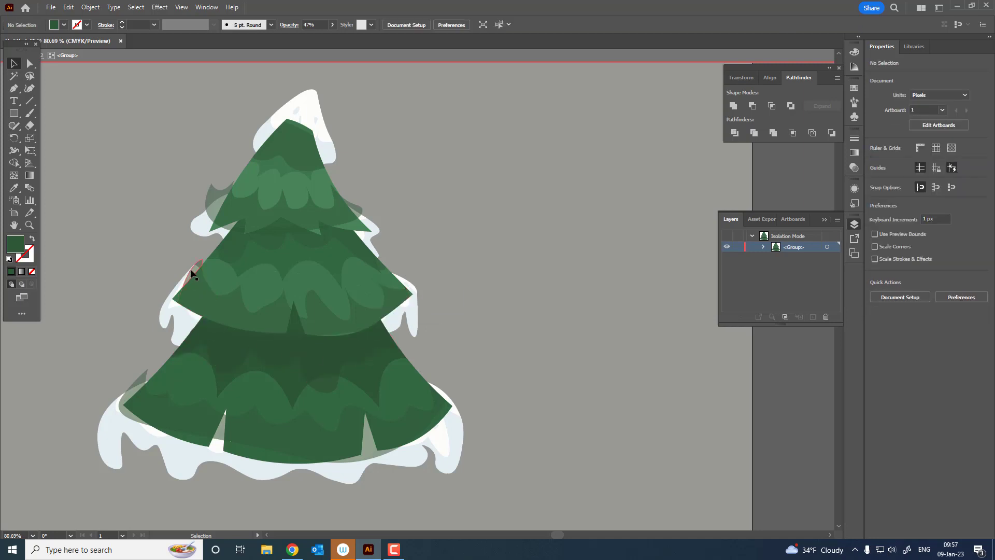
left_click(220, 199)
key("Delete")
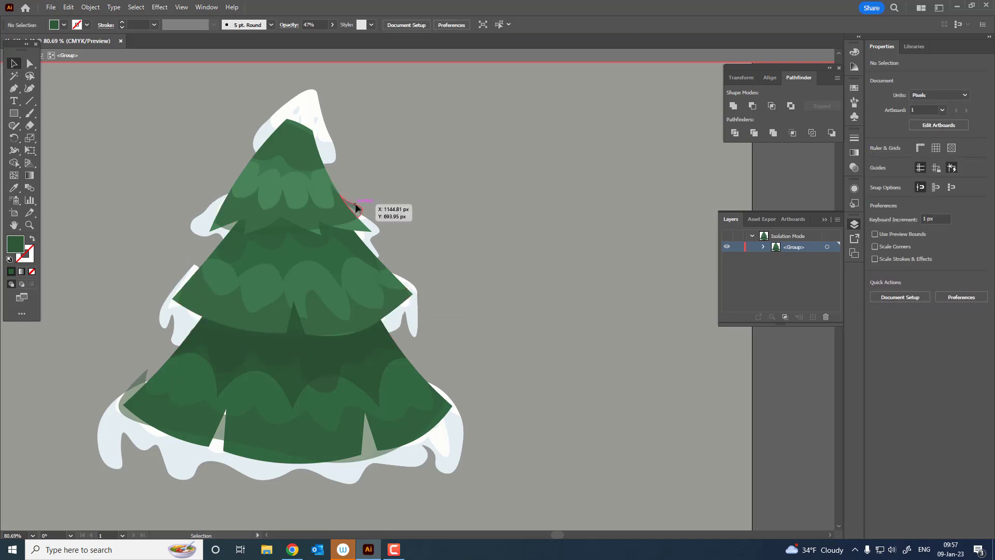
left_click(117, 395)
key("Delete")
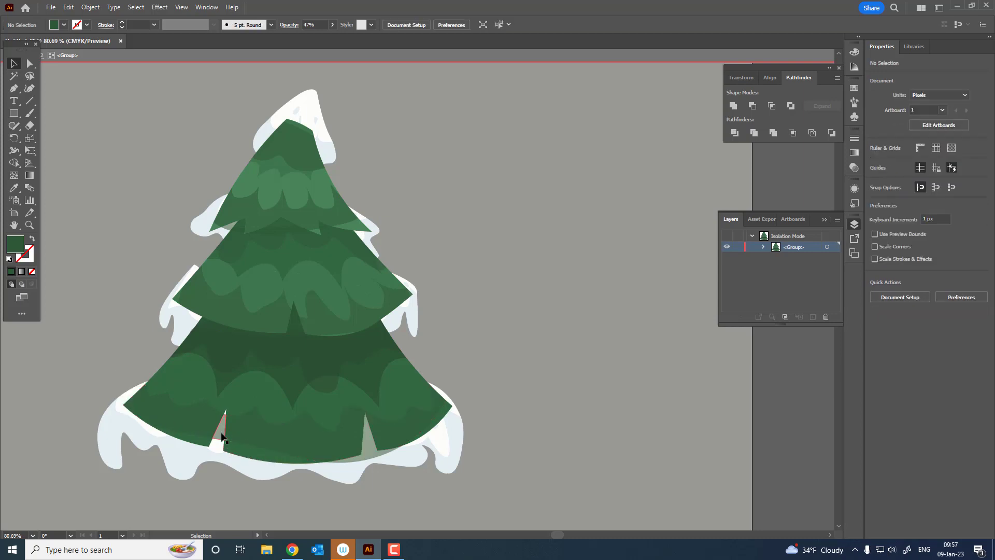
left_click(371, 454)
key("Delete")
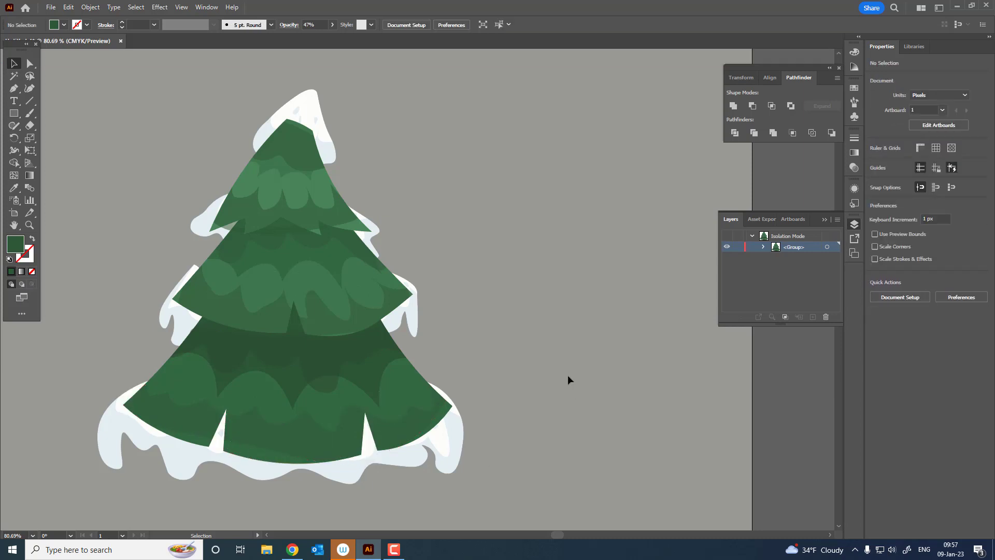
- Exit Isolation Mode and zoom out to view the whole tree
double_click(567, 375)
key("z")
left_click(429, 330, "alt")
scroll(422, 328, "down", 3)
- Start a Pen outline for a needle tuft on the top tier, shaping the first needle
scroll(410, 323, "down", 3)
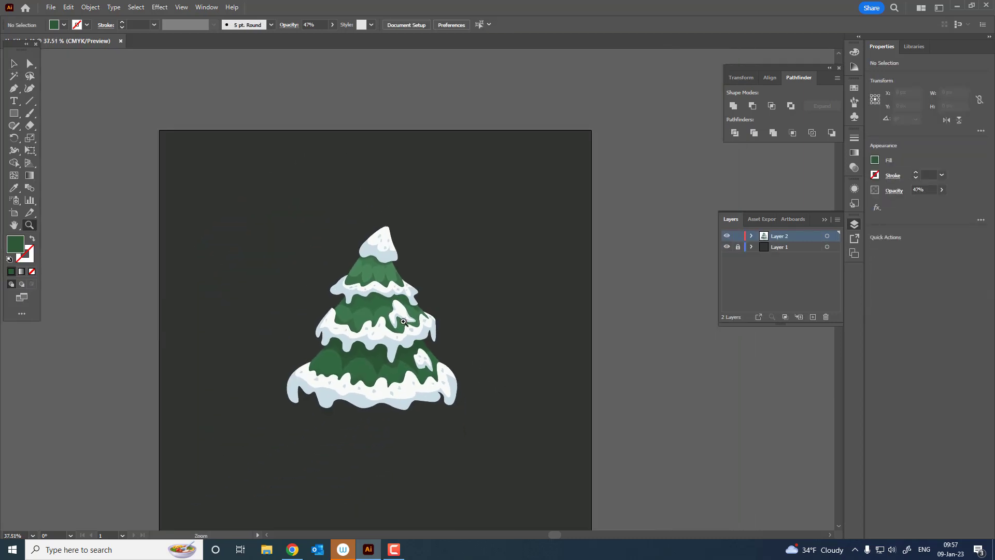
scroll(380, 233, "up", 3)
scroll(449, 311, "down", 2)
scroll(415, 313, "down", 1)
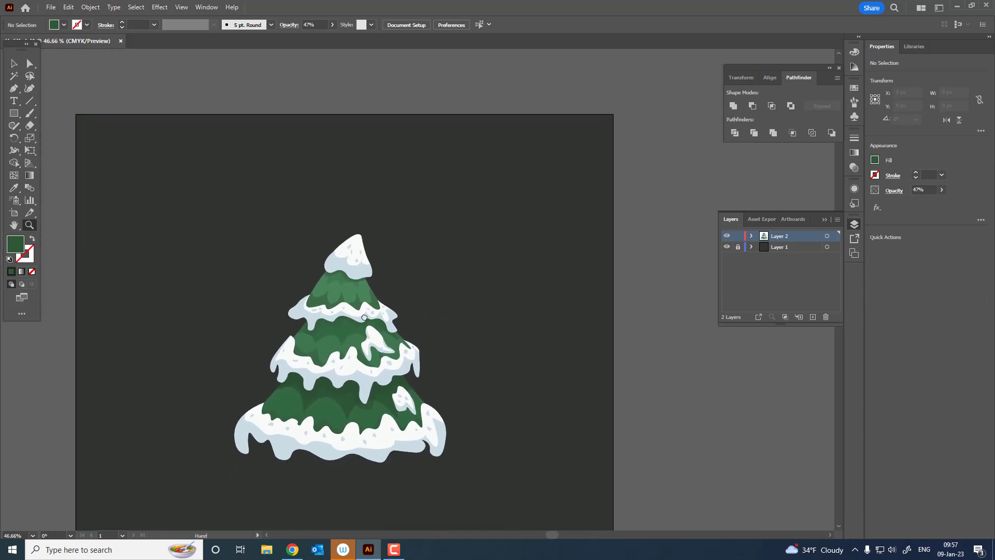
scroll(385, 319, "up", 3)
scroll(385, 318, "up", 4)
left_click(16, 93)
mouse_move(255, 322)
left_mouse_down()
mouse_move(255, 307)
mouse_move(243, 310)
left_mouse_up()
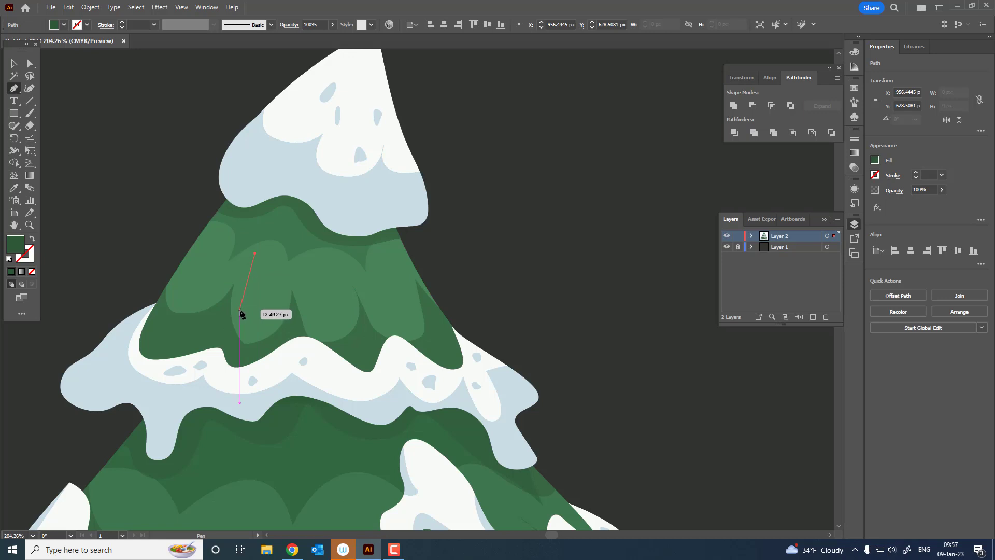
left_click(240, 310)
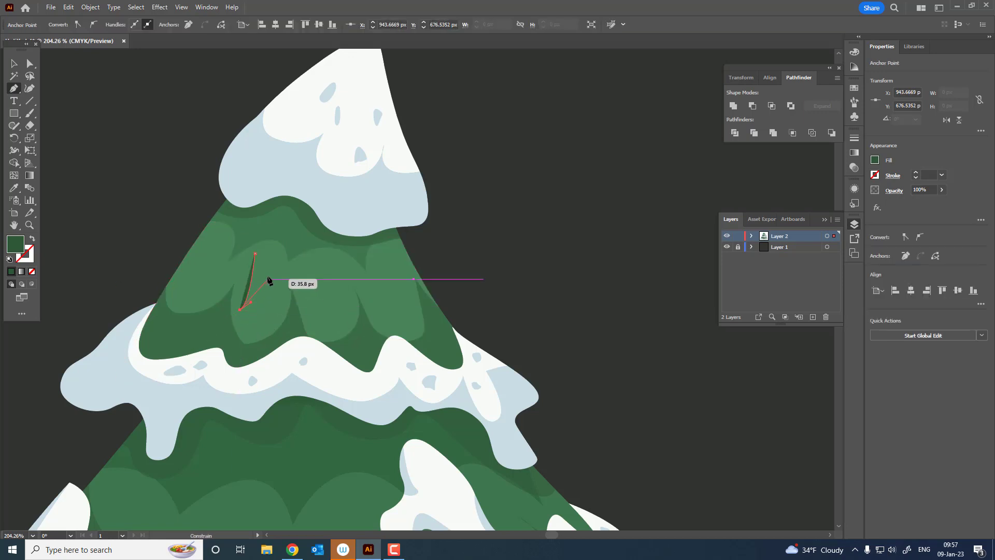
mouse_move(267, 278)
left_mouse_down()
mouse_move(270, 319)
mouse_move(295, 278)
left_mouse_up()
- Draw the remaining needle spikes and curve the outline back to its start
left_click_drag(321, 325, 311, 344)
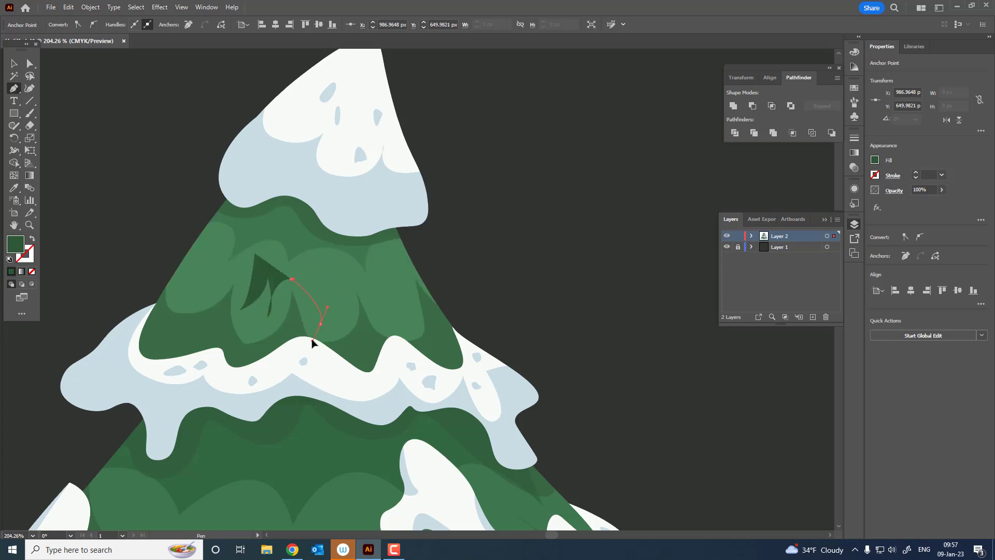
left_click_drag(292, 280, 294, 283)
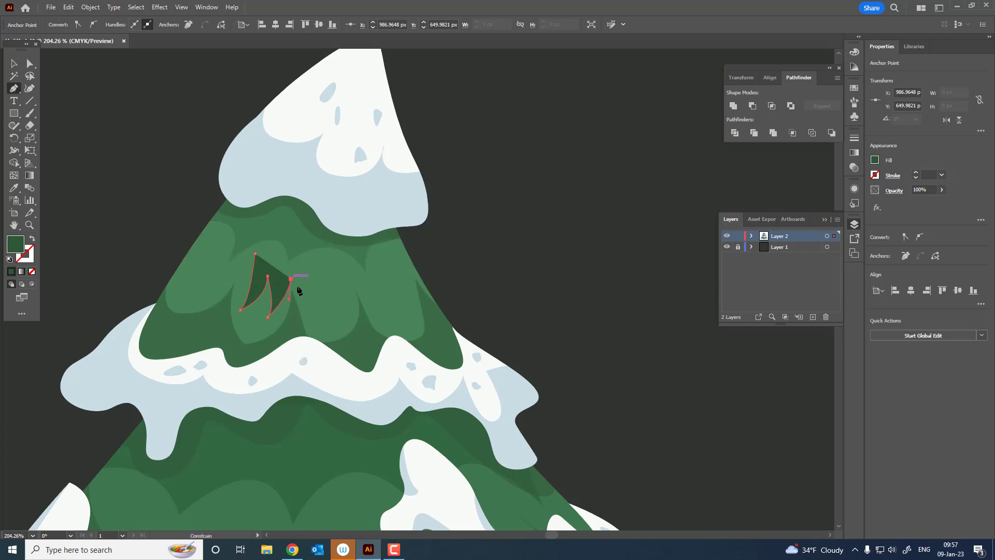
left_click_drag(311, 342, 310, 341)
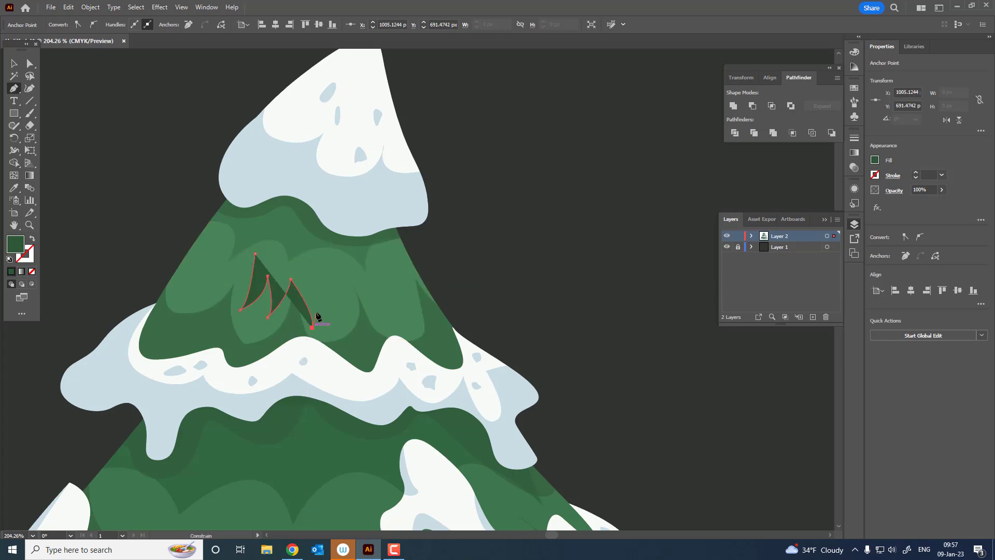
left_click_drag(316, 273, 315, 271)
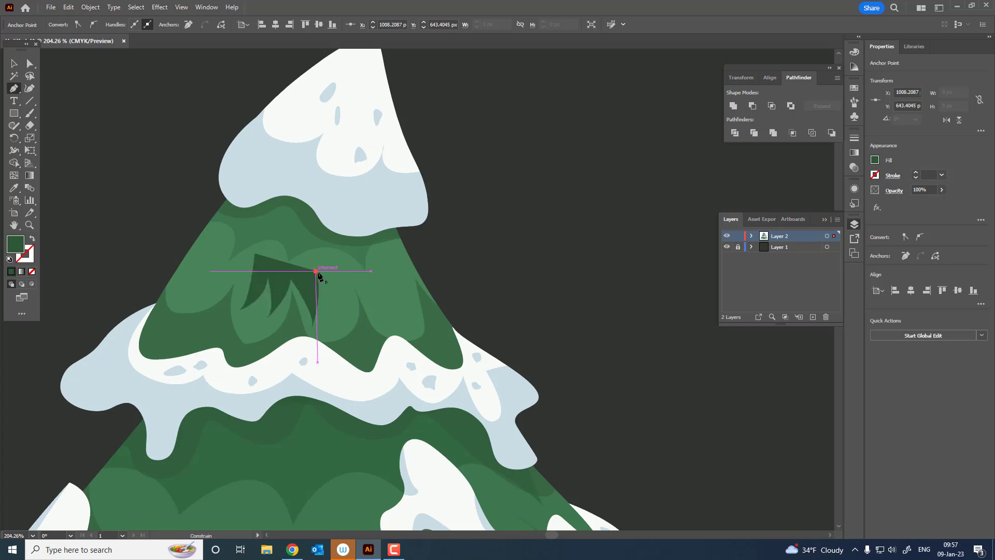
left_click(331, 303)
left_click_drag(328, 313, 332, 316)
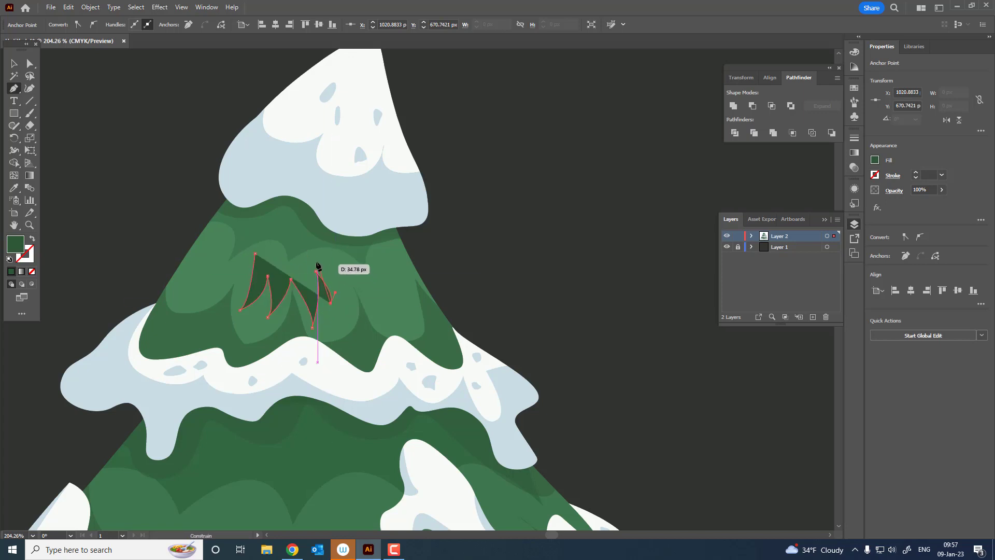
left_click_drag(314, 255, 314, 257)
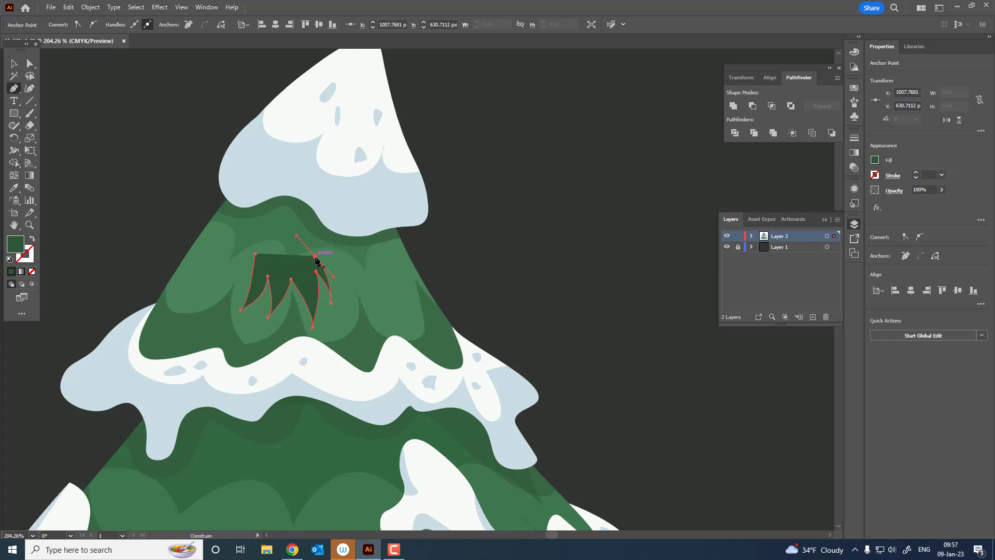
left_click(309, 283)
left_click(312, 306)
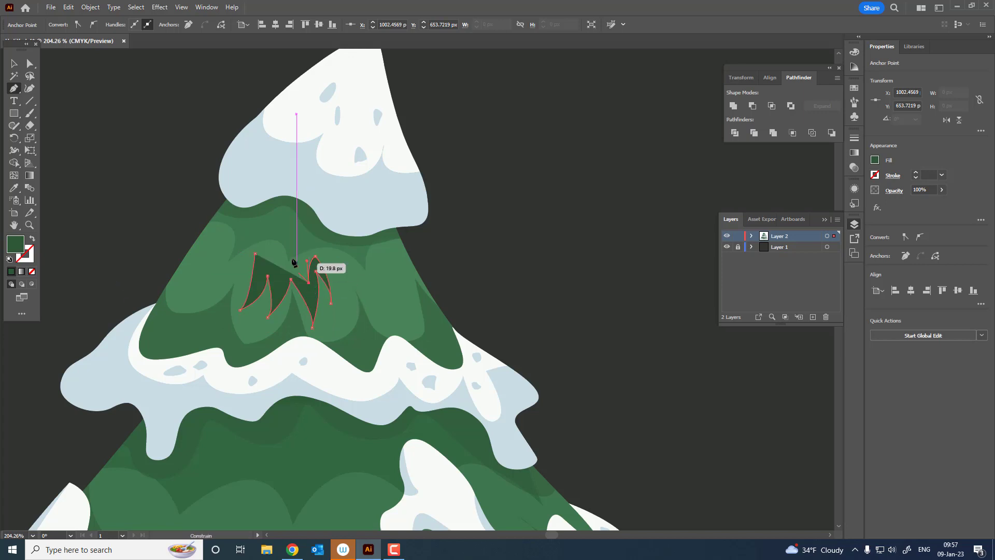
mouse_move(286, 254)
left_mouse_down()
mouse_move(275, 250)
mouse_move(286, 256)
left_mouse_up()
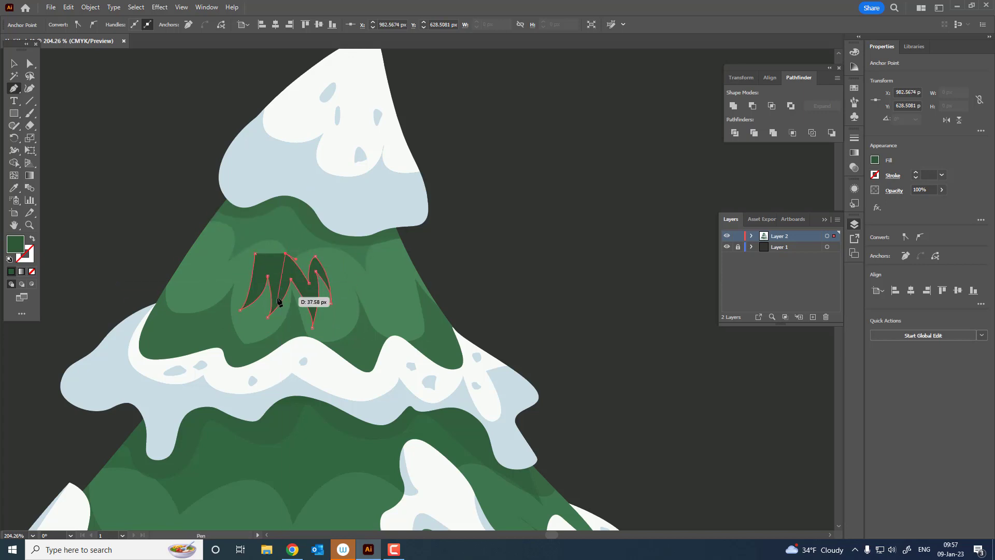
left_click_drag(275, 297, 274, 313)
- Zoom in on the tuft and refine its right needle with the Curvature tool
key("z")
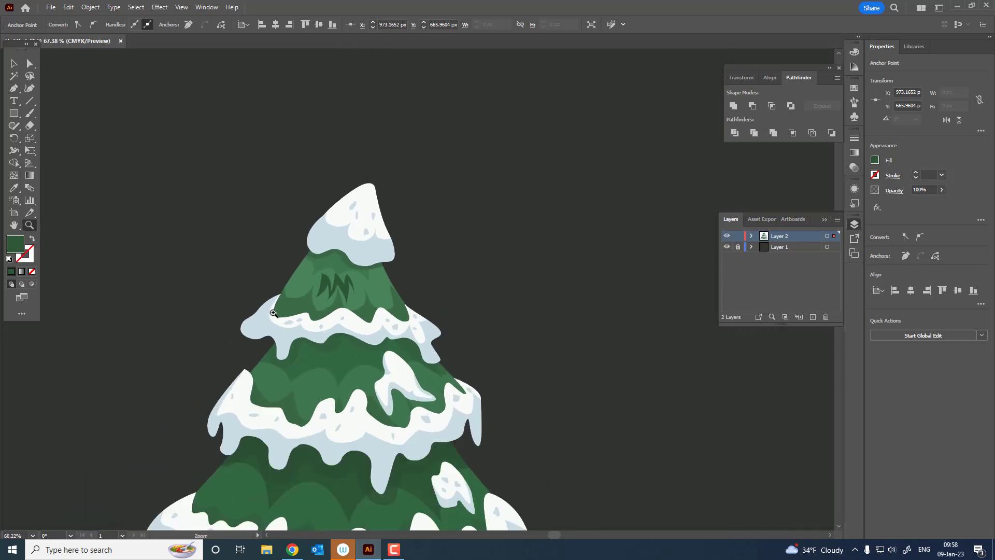
left_click_drag(363, 290, 402, 327)
key("shift+grave")
left_click(244, 290)
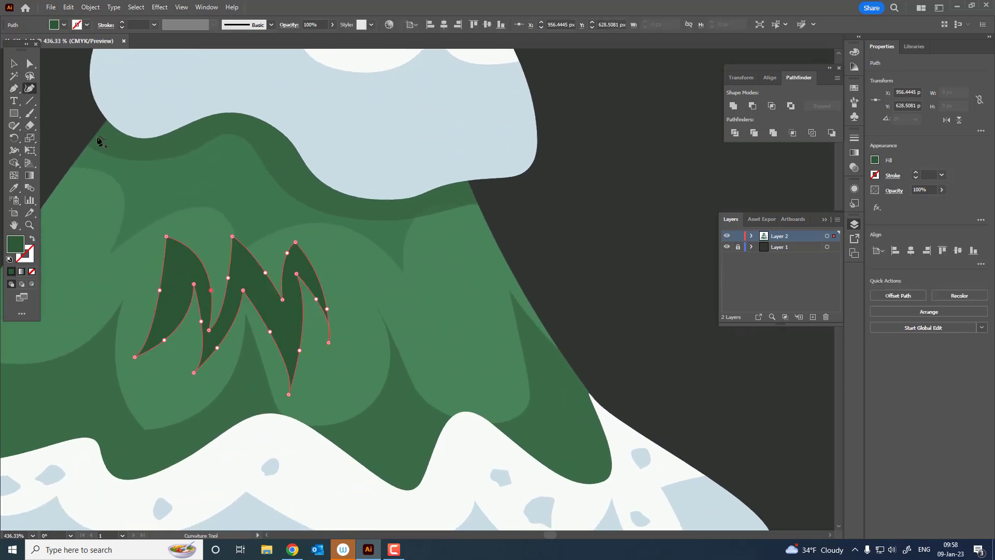
left_click_drag(328, 309, 334, 301)
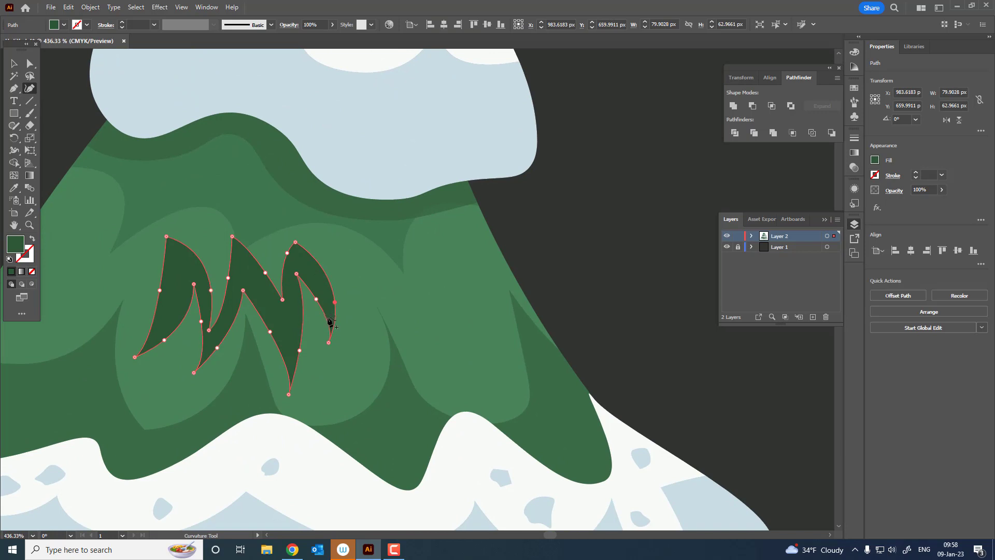
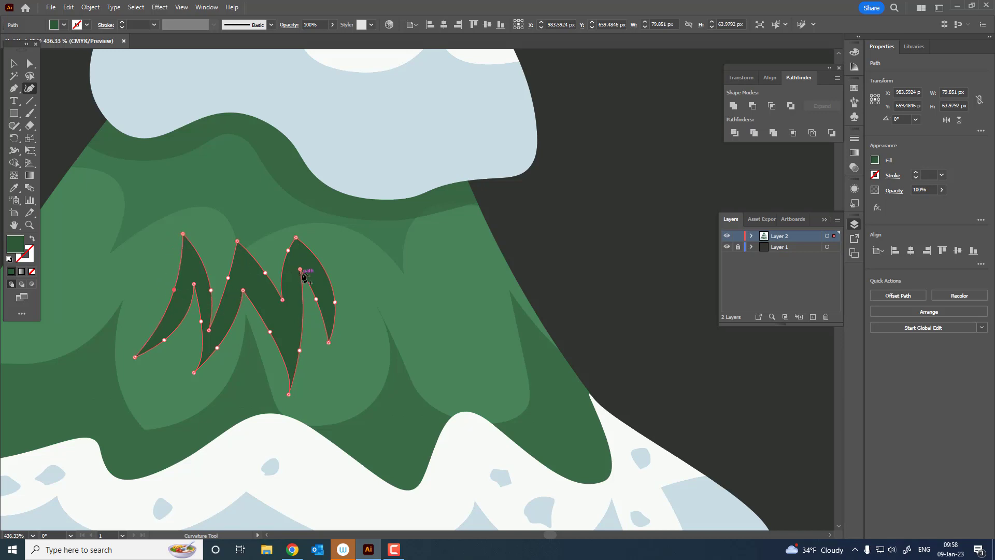
- Copy the top-tier needle mark and drop a pasted copy on the lower left tier
key("z")
left_click_drag(303, 276, 162, 296)
key("v")
left_click(340, 126)
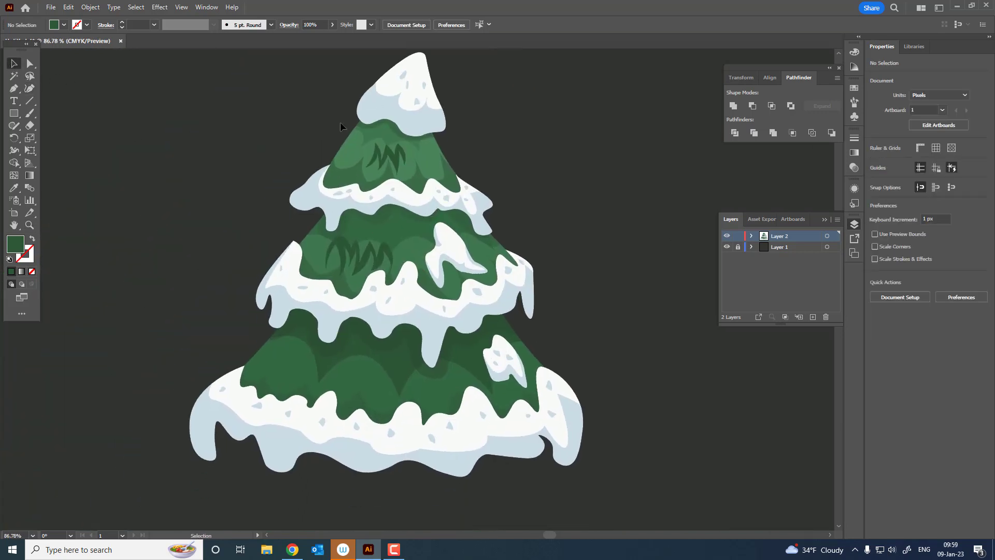
left_click(399, 161)
left_click(68, 7)
left_click(85, 56)
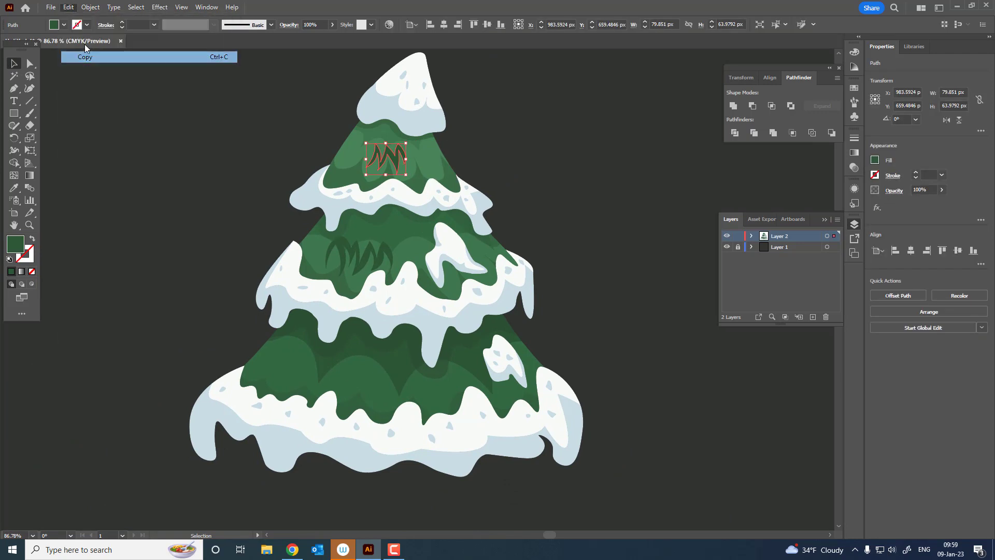
left_click(69, 7)
left_click(85, 78)
mouse_move(392, 165)
left_mouse_down()
mouse_move(299, 371)
mouse_move(332, 400)
left_mouse_up()
left_click(300, 372)
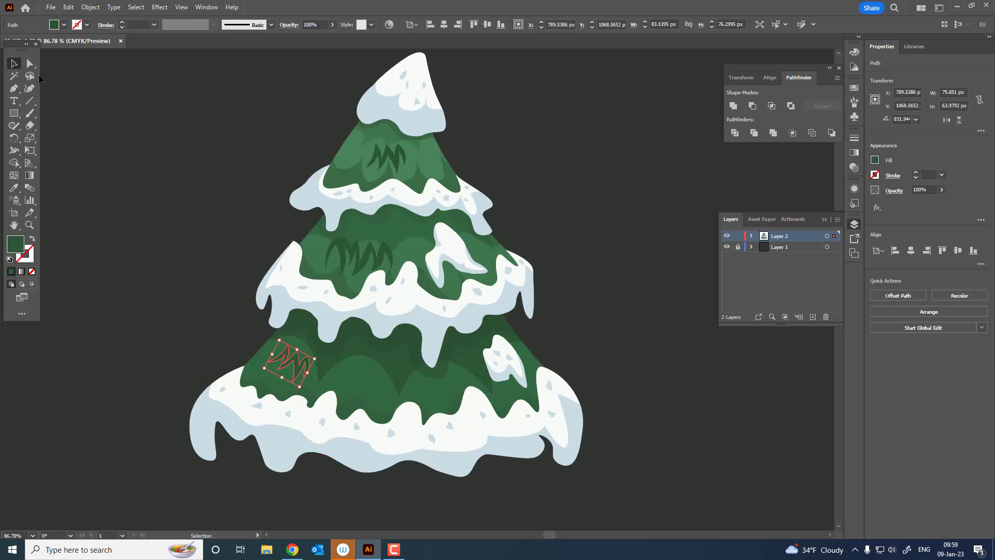
- Re-paste the needle mark in front and move another copy onto the lower tier
left_click(69, 8)
left_click(83, 45)
left_click(69, 7)
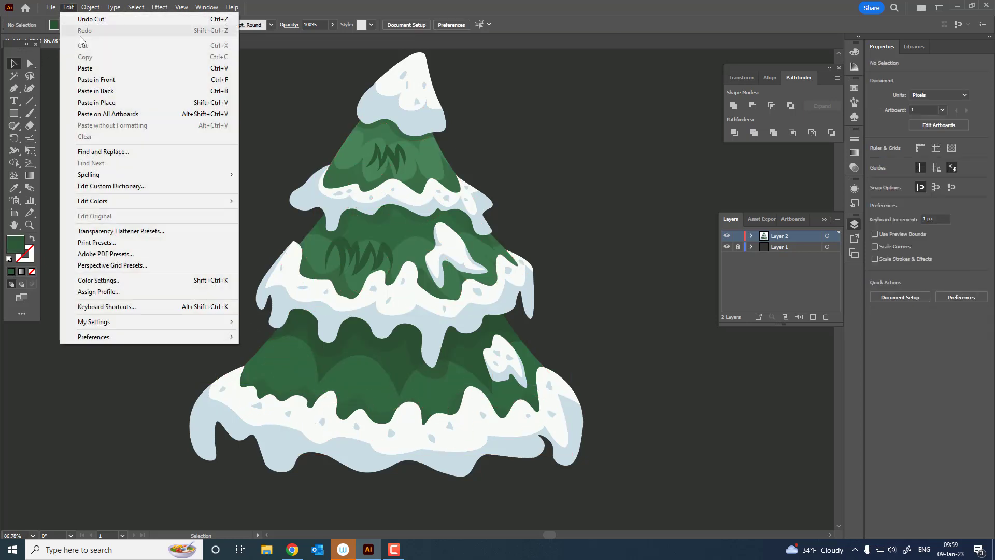
left_click(108, 79)
left_click(69, 7)
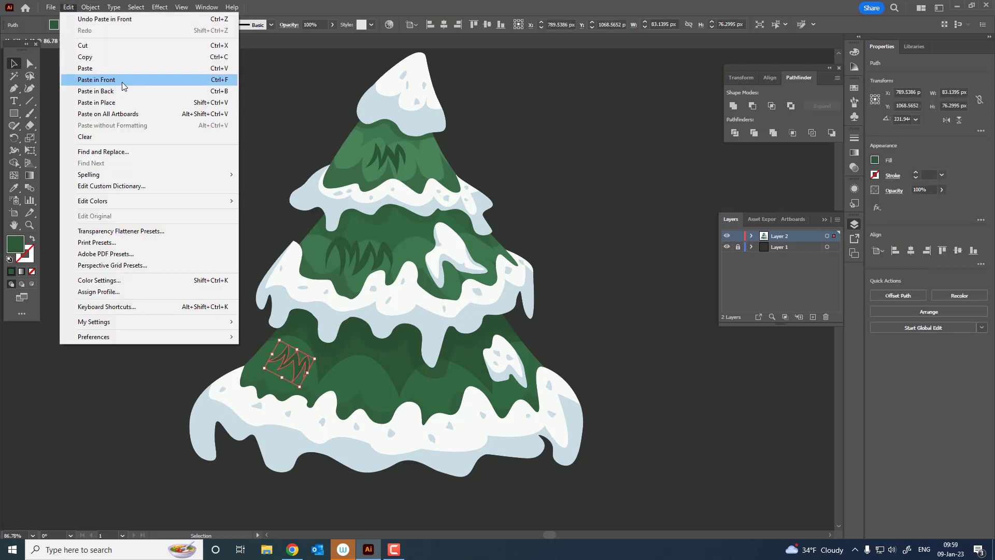
left_click(123, 79)
mouse_move(292, 365)
left_mouse_down()
mouse_move(361, 386)
mouse_move(384, 362)
left_mouse_up()
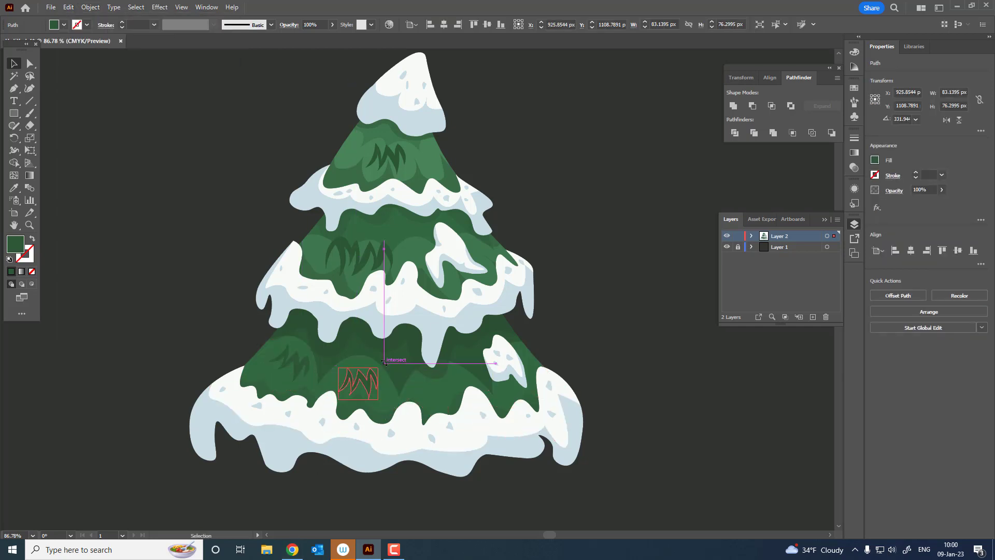
left_click(706, 332)
- Paste another needle mark onto the centre of the lower tier
left_click_drag(432, 298, 378, 282)
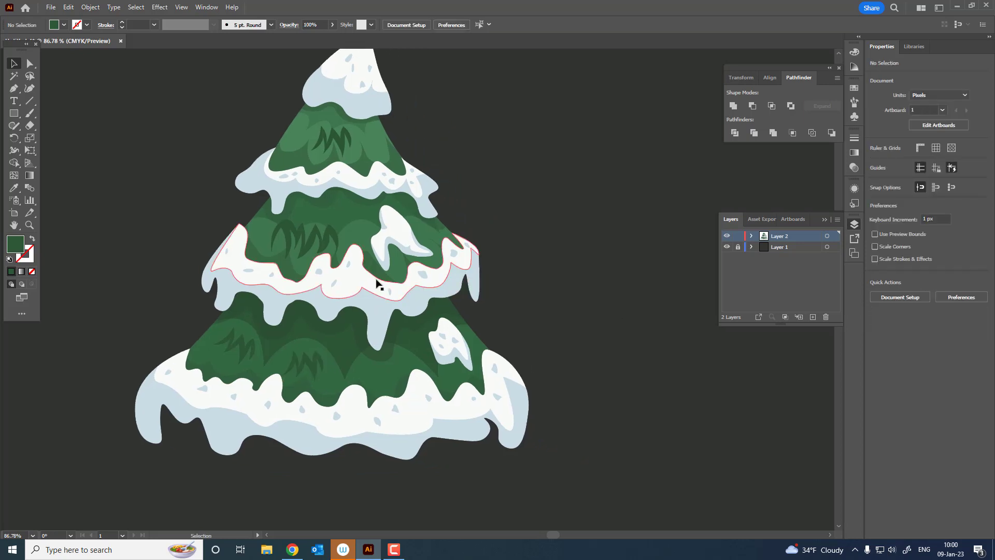
left_click(66, 8)
left_click(125, 90)
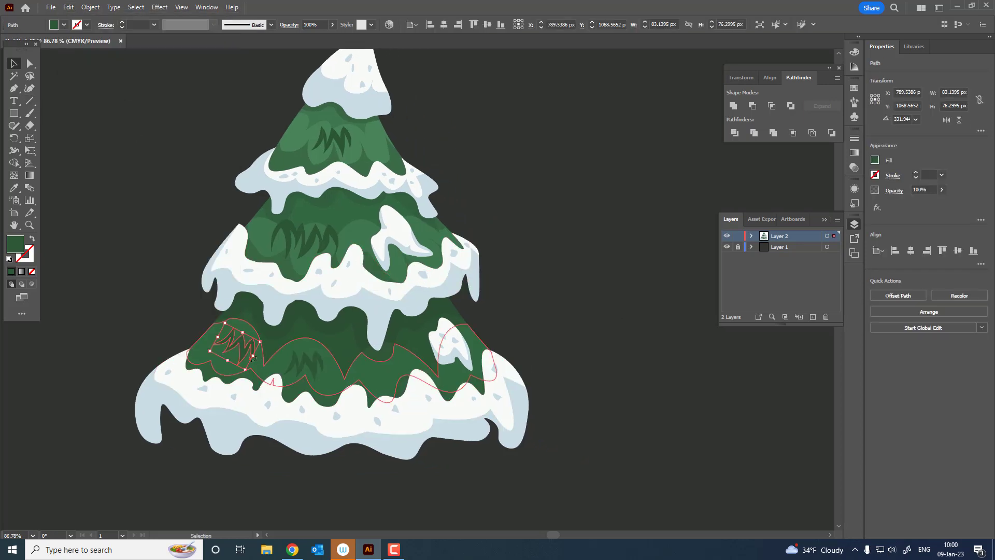
left_click_drag(253, 358, 423, 380)
left_click(575, 389)
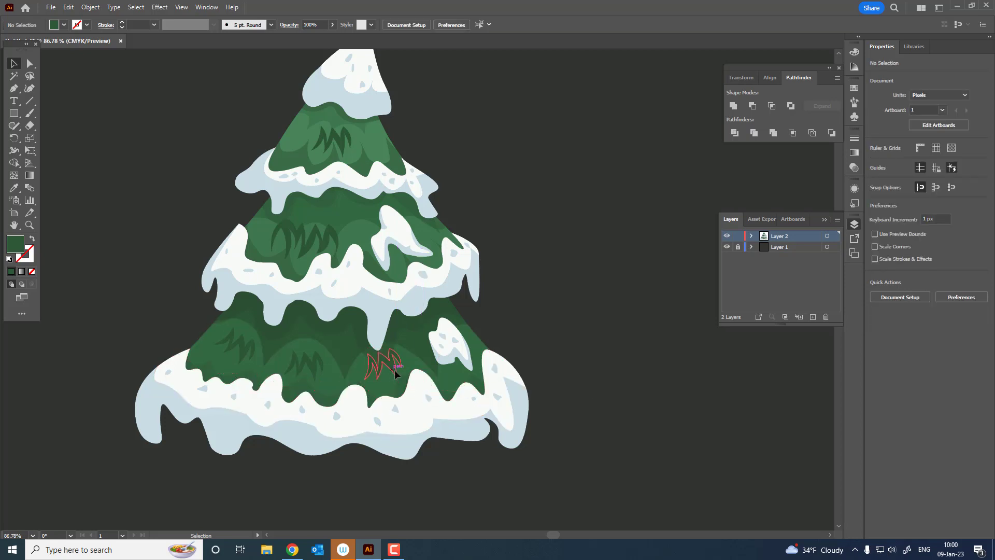
- Paste two more needle marks and position them on the middle tier
left_click_drag(564, 328, 559, 384)
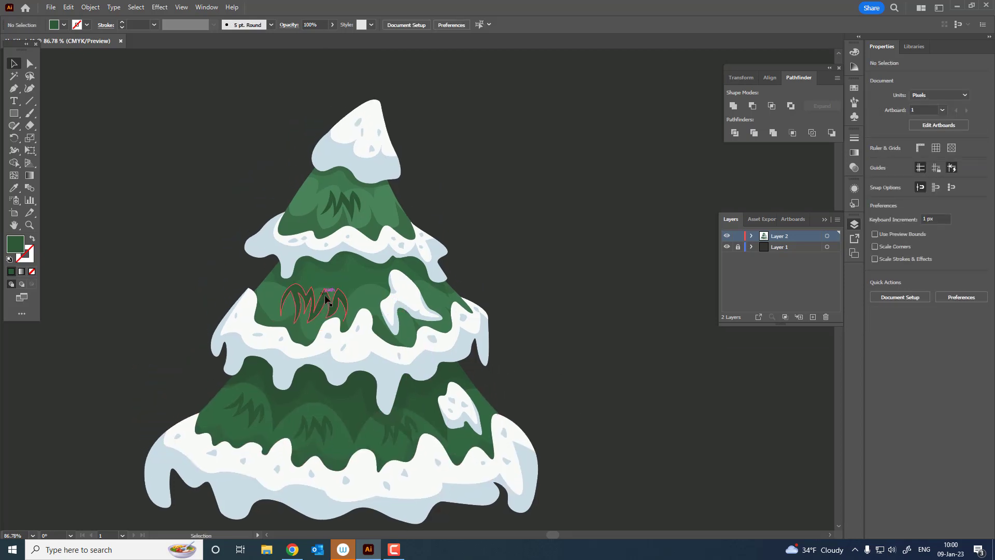
left_click(311, 305)
left_click(373, 373)
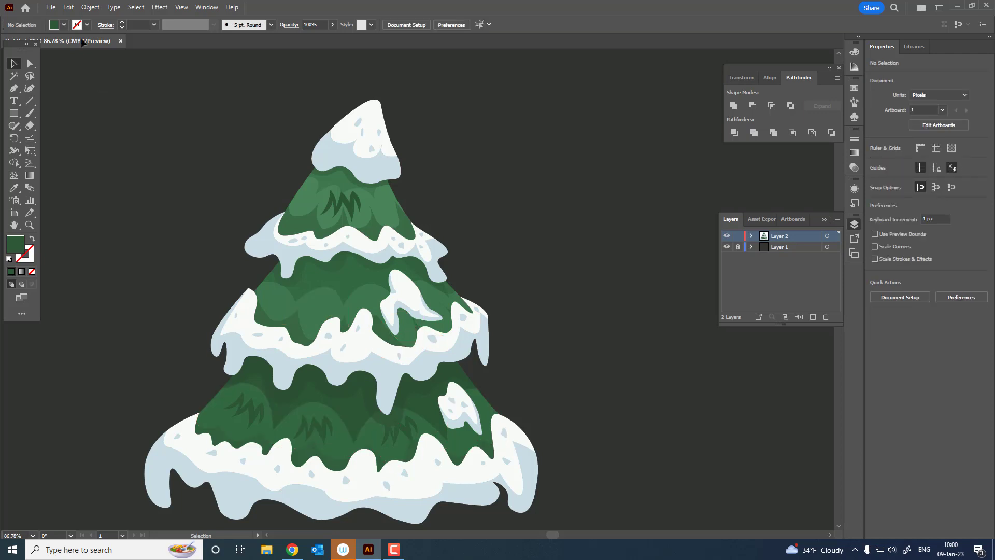
left_click(68, 8)
left_click(96, 79)
mouse_move(250, 418)
left_mouse_down()
mouse_move(284, 289)
mouse_move(288, 297)
left_mouse_up()
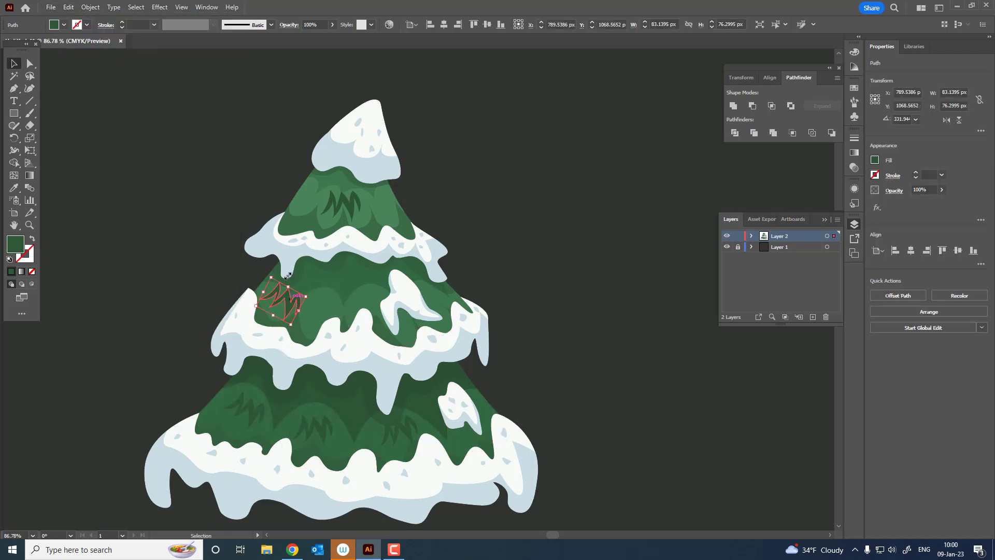
left_click(68, 8)
left_click(99, 79)
mouse_move(264, 404)
left_mouse_down()
mouse_move(357, 331)
mouse_move(361, 293)
mouse_move(370, 314)
mouse_move(353, 298)
left_mouse_up()
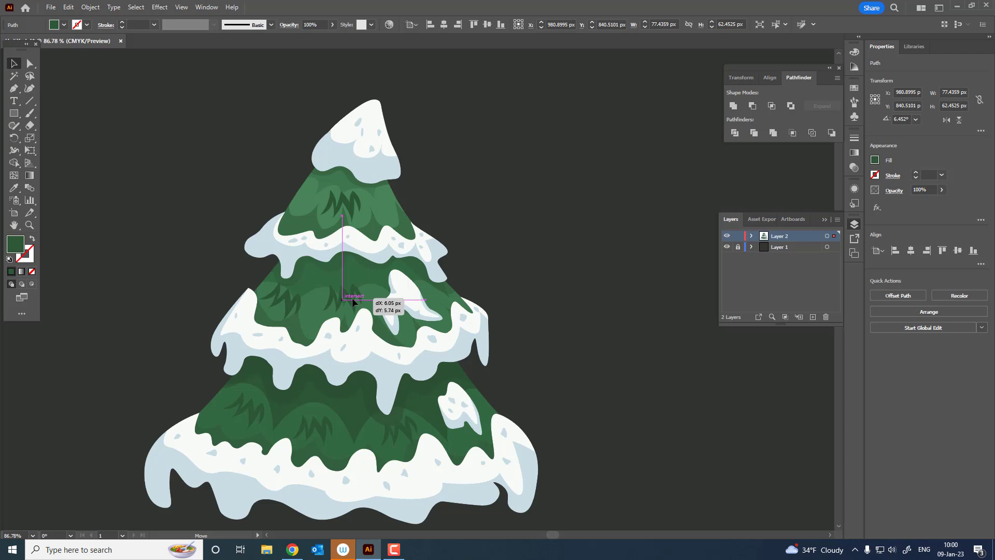
left_click(527, 307)
scroll(527, 307, "up", 2)
mouse_move(335, 230)
left_mouse_down()
mouse_move(312, 227)
mouse_move(322, 257)
left_mouse_up()
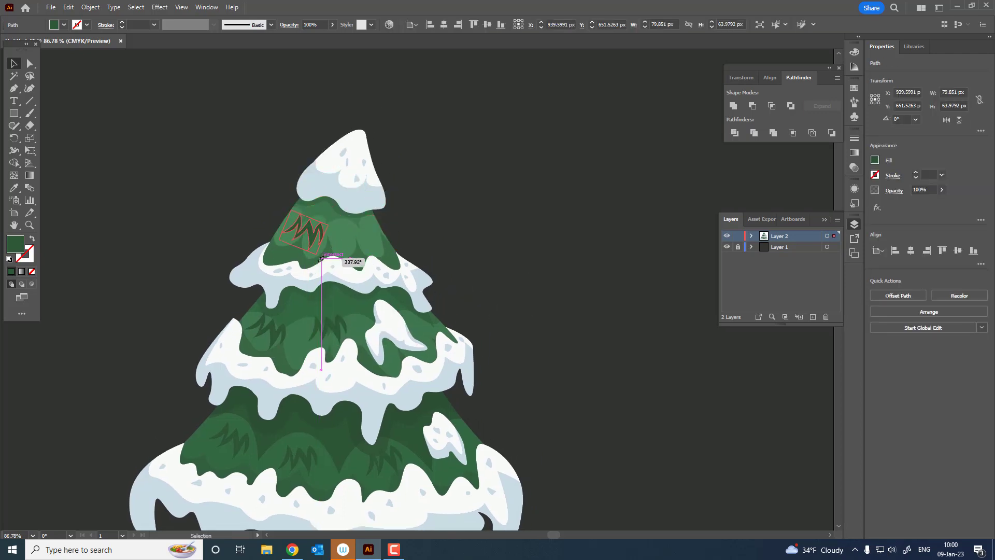
- Paste a final needle mark onto the top green tier and zoom to review
left_click(68, 6)
left_click(99, 69)
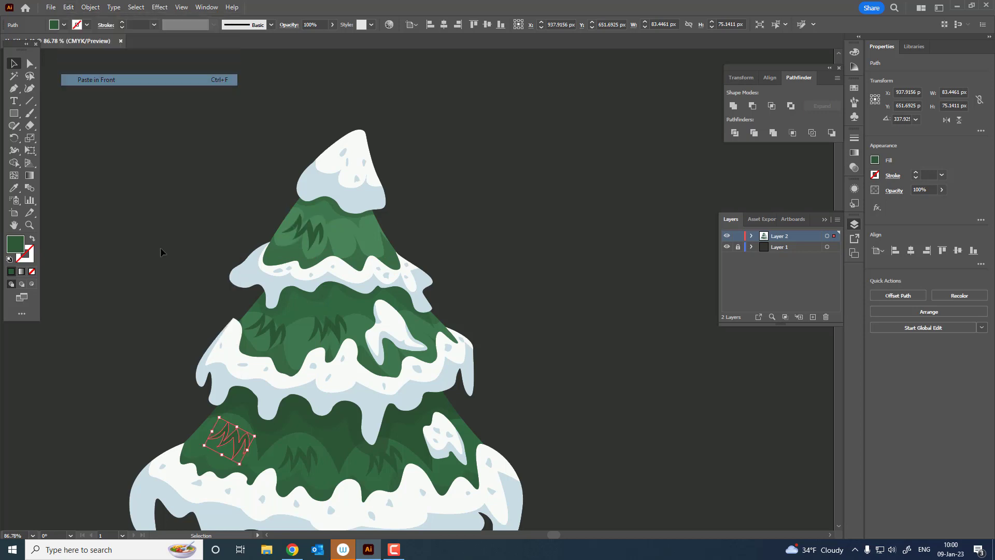
left_click_drag(237, 447, 400, 211)
left_click(358, 239)
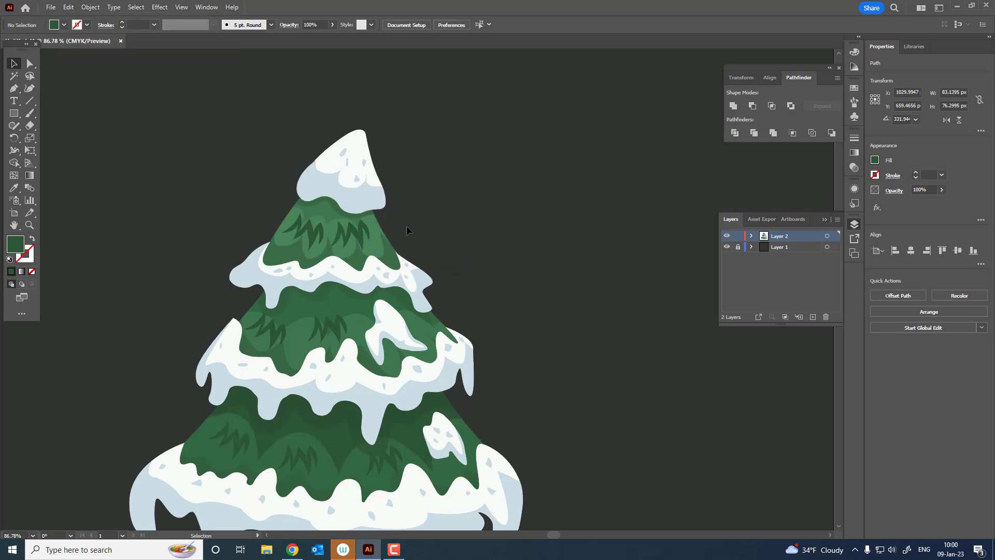
key("z")
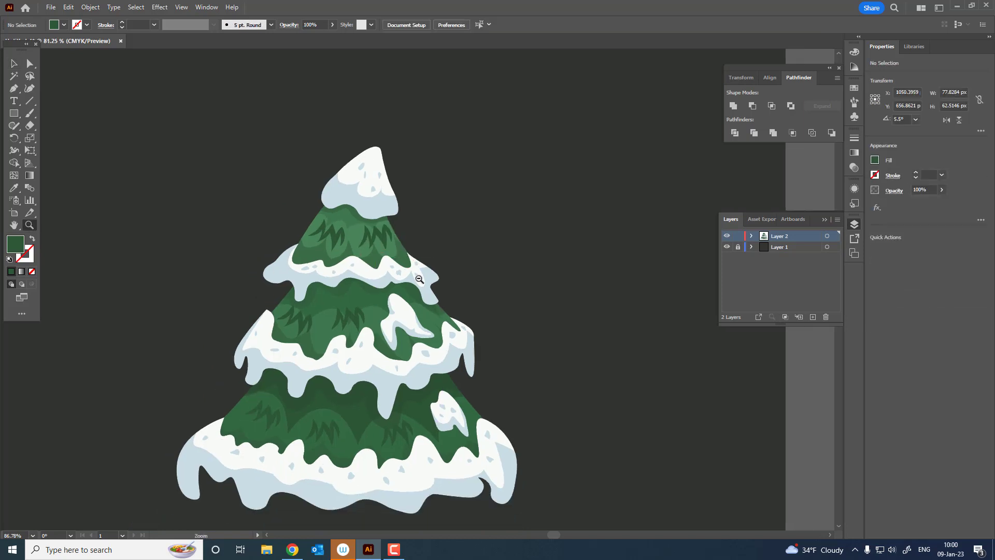
scroll(404, 316, "down", 3)
scroll(407, 337, "down", 2)
scroll(414, 399, "up", 5)
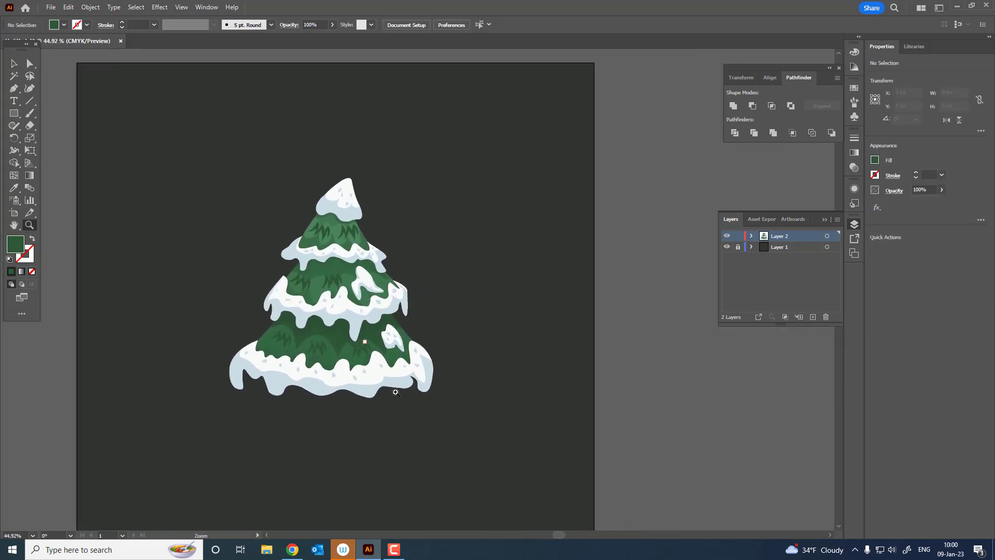
- Select all the needle marks across the lower, middle and top tiers
left_click(357, 354)
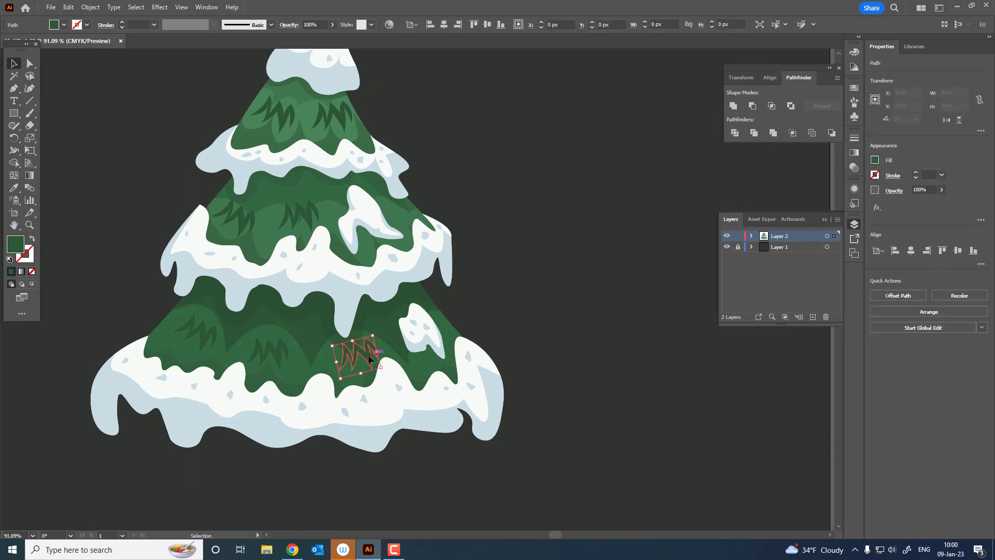
left_click(270, 355, "shift")
left_click(197, 334, "shift")
left_click(296, 215, "shift")
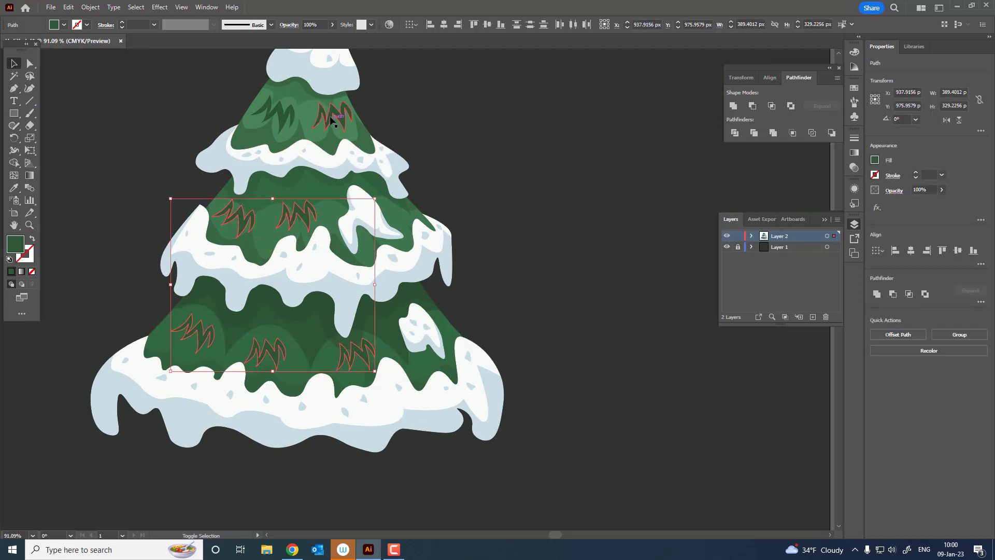
left_click(297, 121, "shift")
double_click(14, 244)
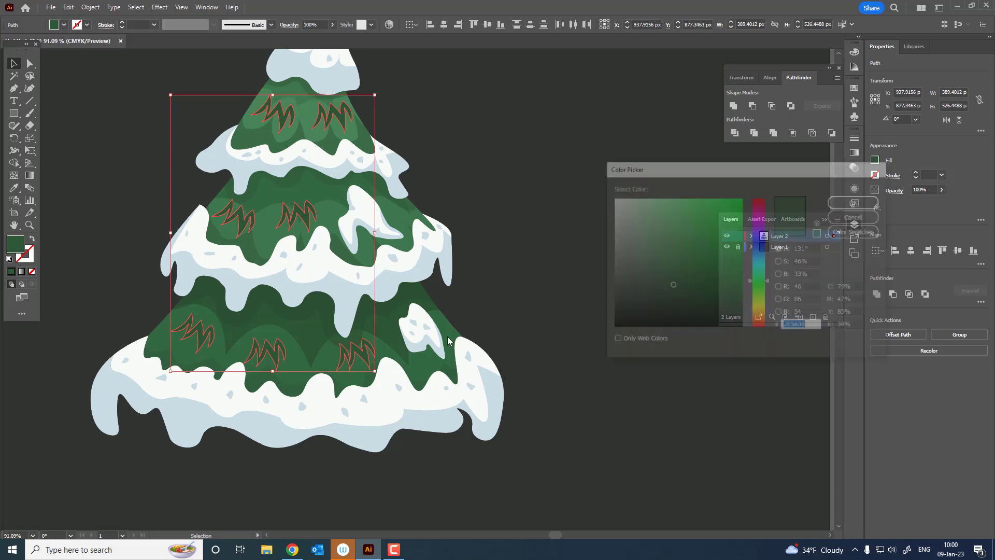
left_click(857, 201)
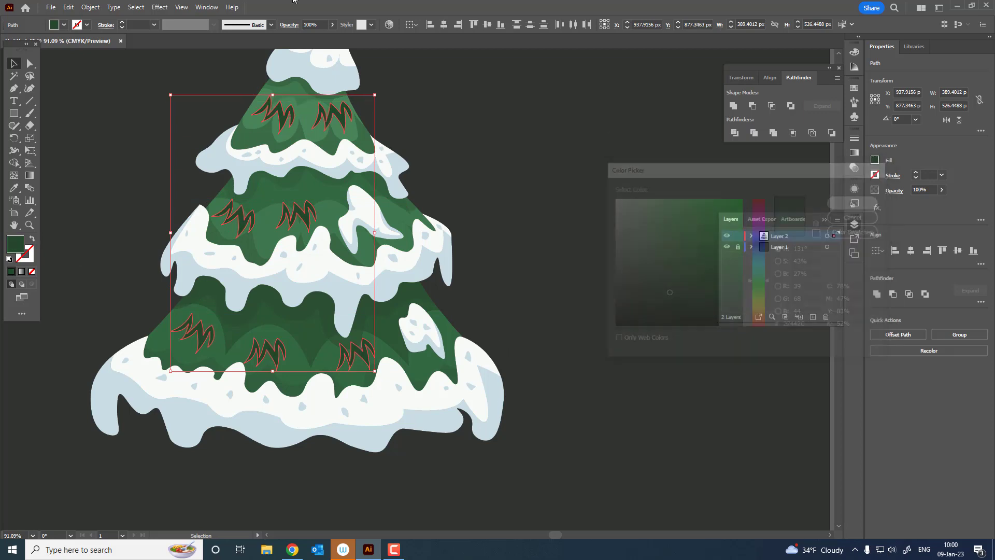
- Set the selected needle marks to 60% opacity and deselect them
type("60")
key("Return")
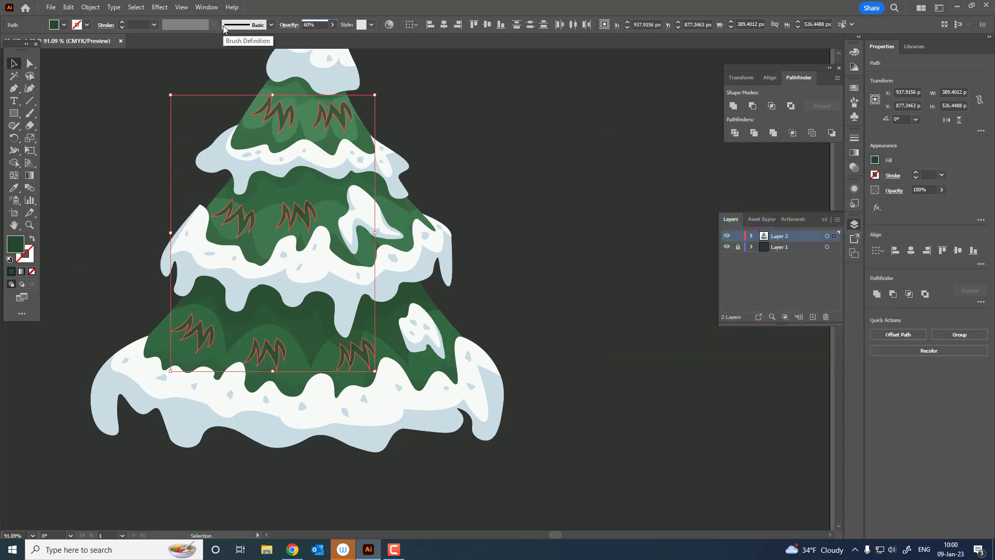
left_click(533, 240)
scroll(540, 301, "down", 1)
scroll(541, 301, "down", 1)
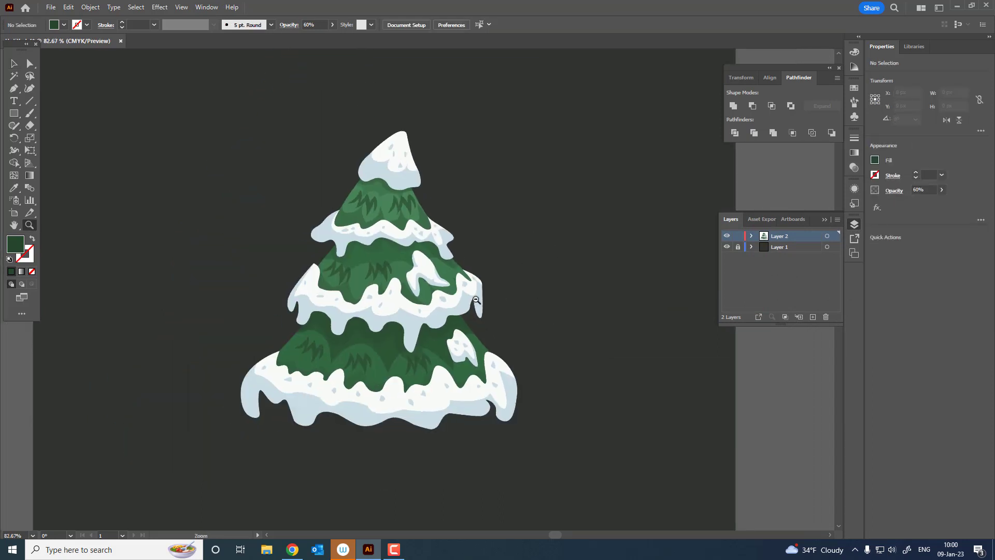
scroll(540, 301, "down", 2)
scroll(596, 438, "up", 1)
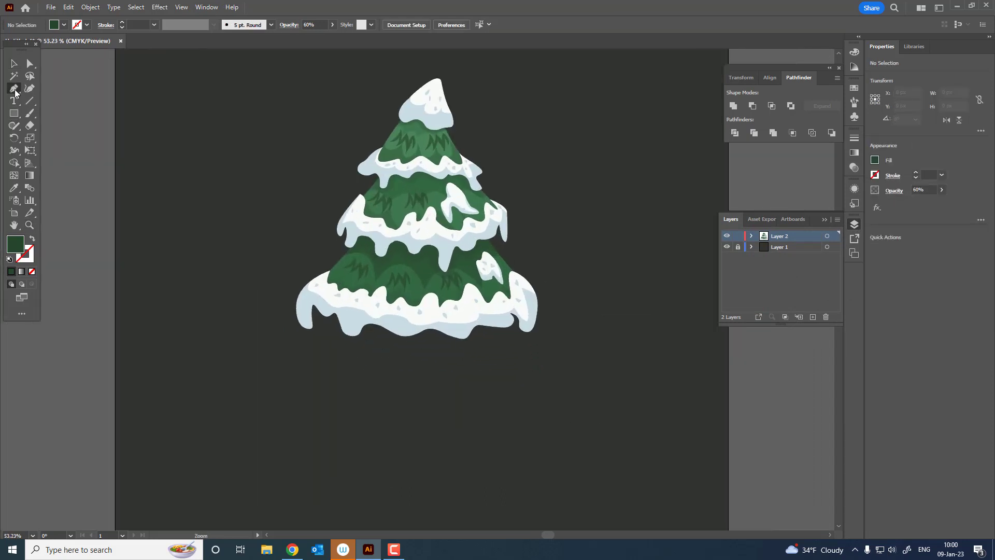
- Draw a closed four-corner trunk shape below the tree with the Pen tool
left_click(404, 324)
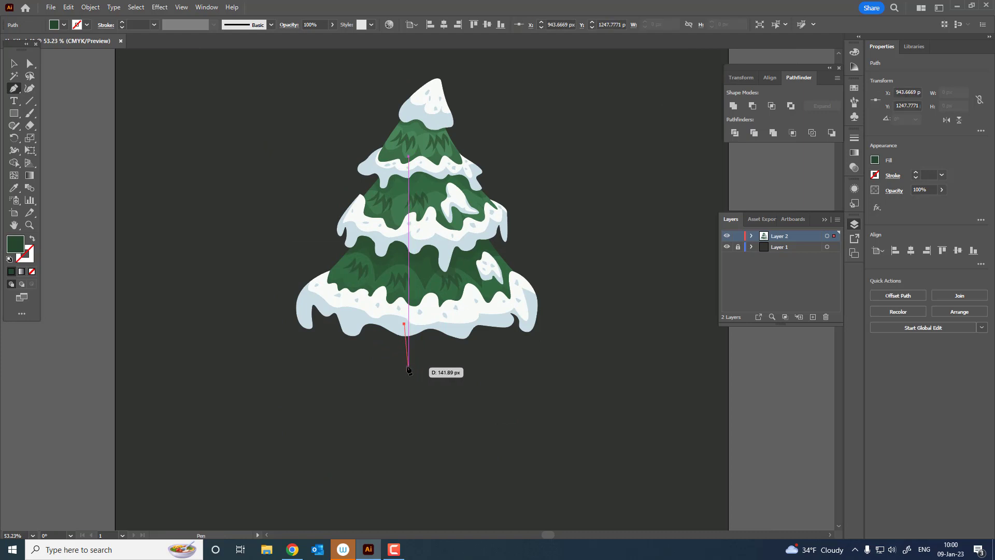
left_click(405, 362)
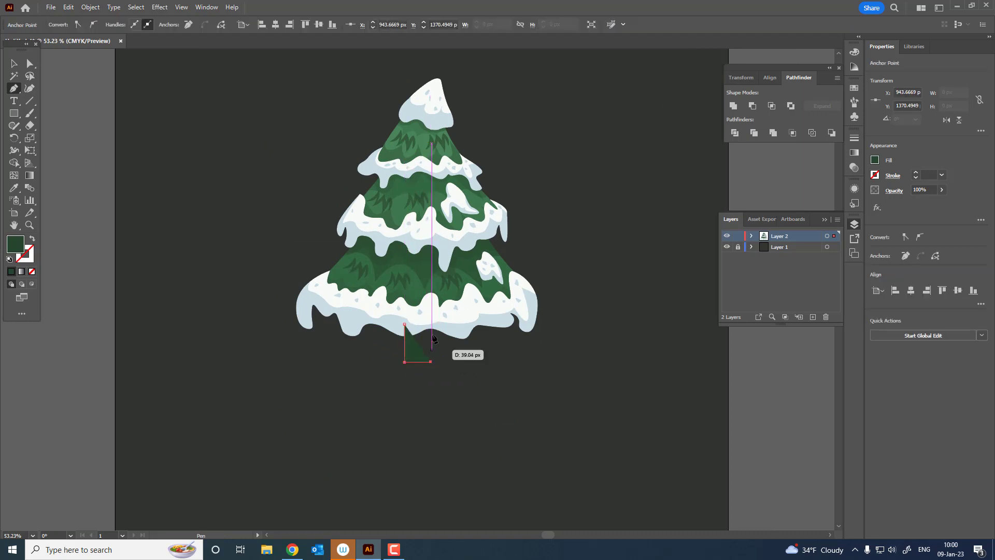
left_click(431, 362)
left_click(438, 322)
left_click(405, 323)
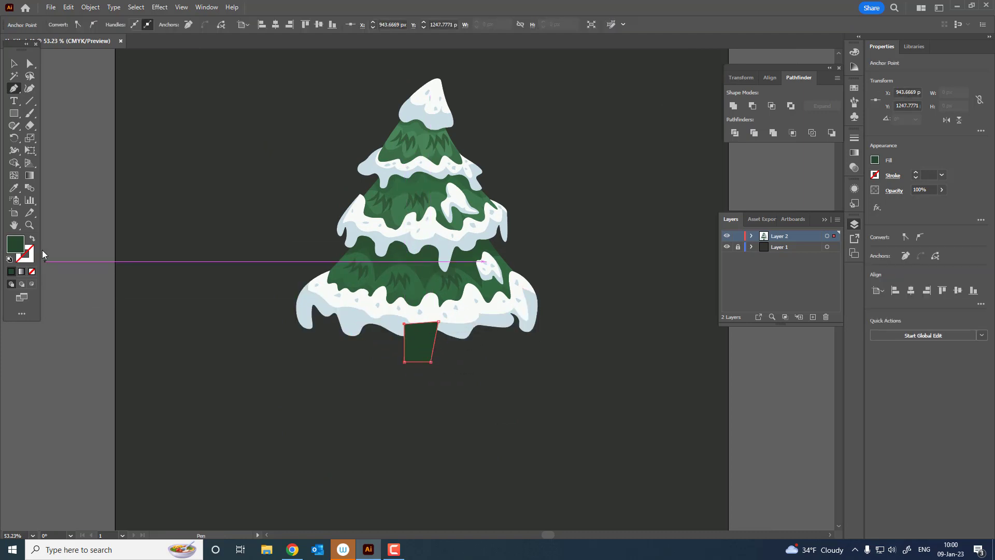
- Fill the trunk brown and send it behind the tree's bottom snow layer
double_click(13, 244)
left_click_drag(760, 284, 763, 327)
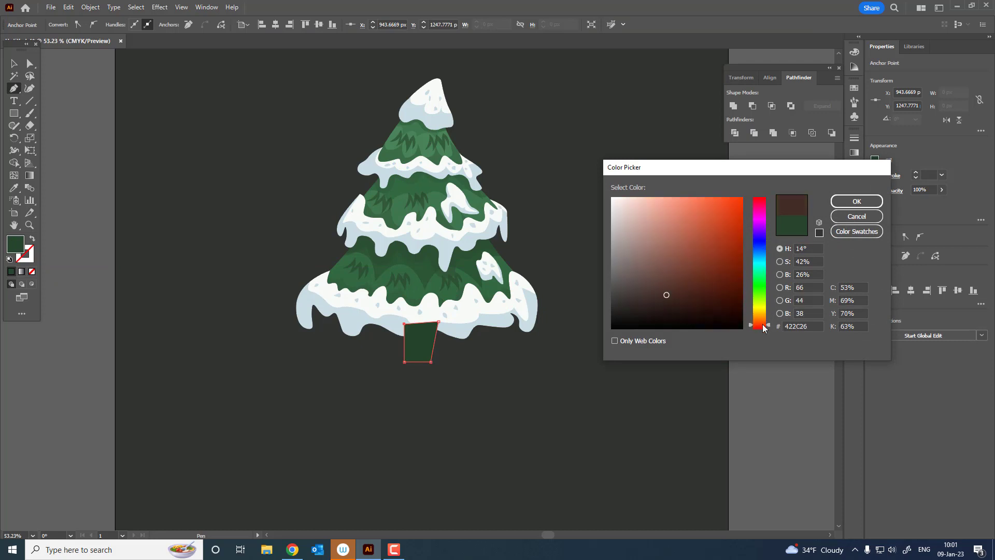
left_click(856, 201)
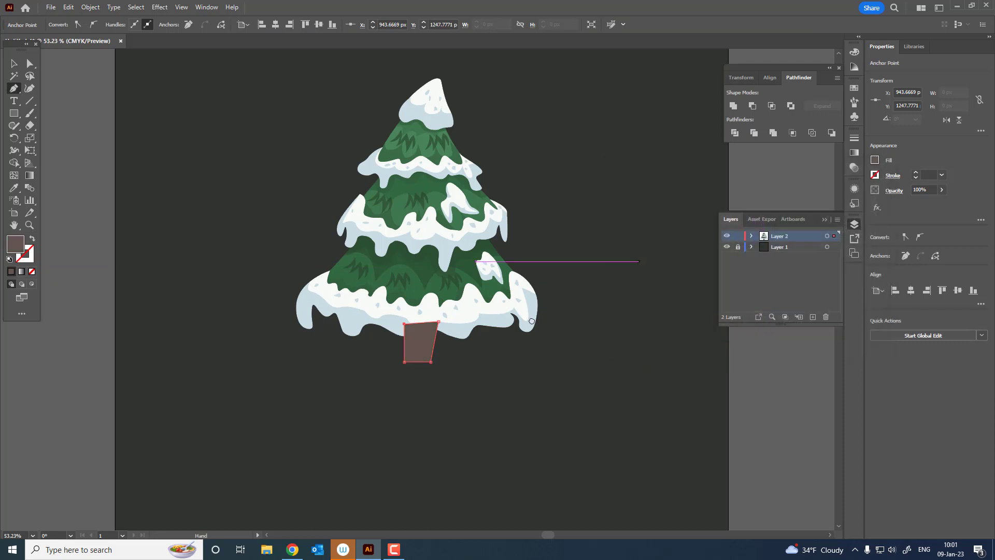
left_click(87, 7)
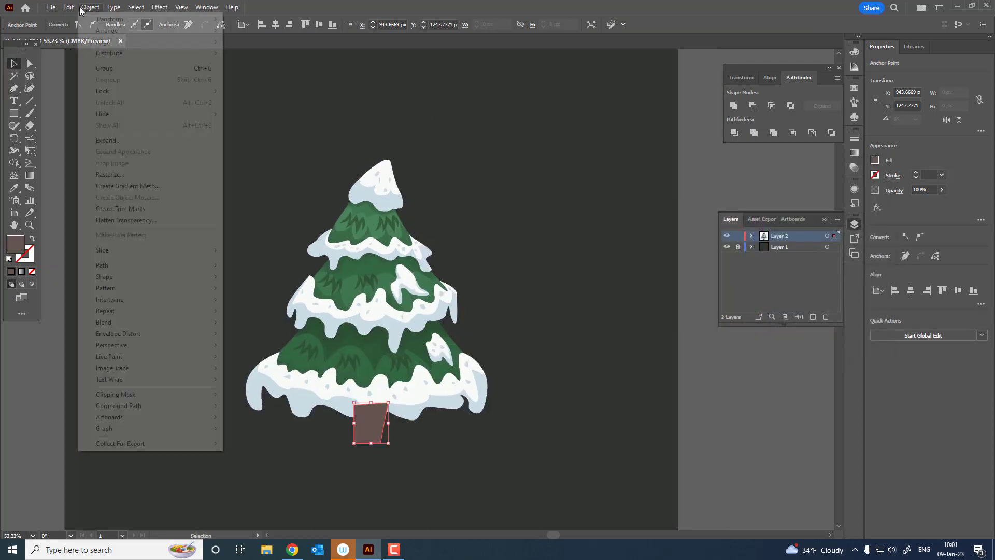
left_click(268, 66)
left_click(533, 396)
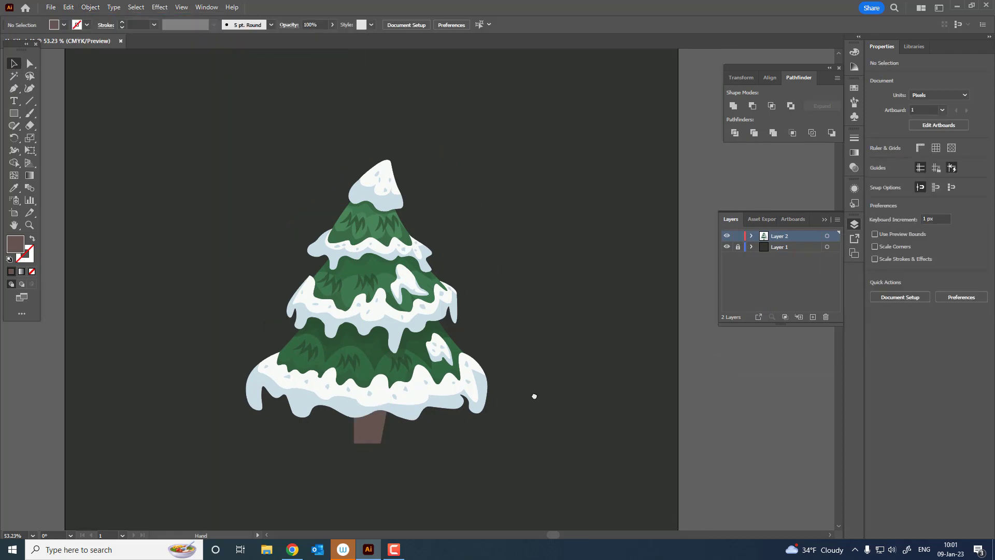
scroll(469, 438, "left", 2)
- Select all the tree artwork and align it to the artboard
left_click_drag(172, 157, 447, 456)
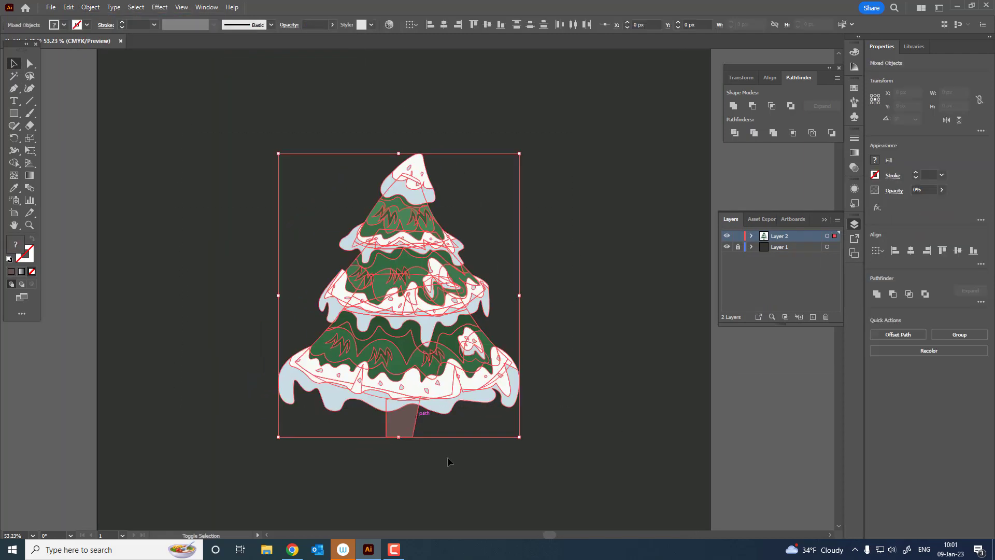
left_click(89, 8)
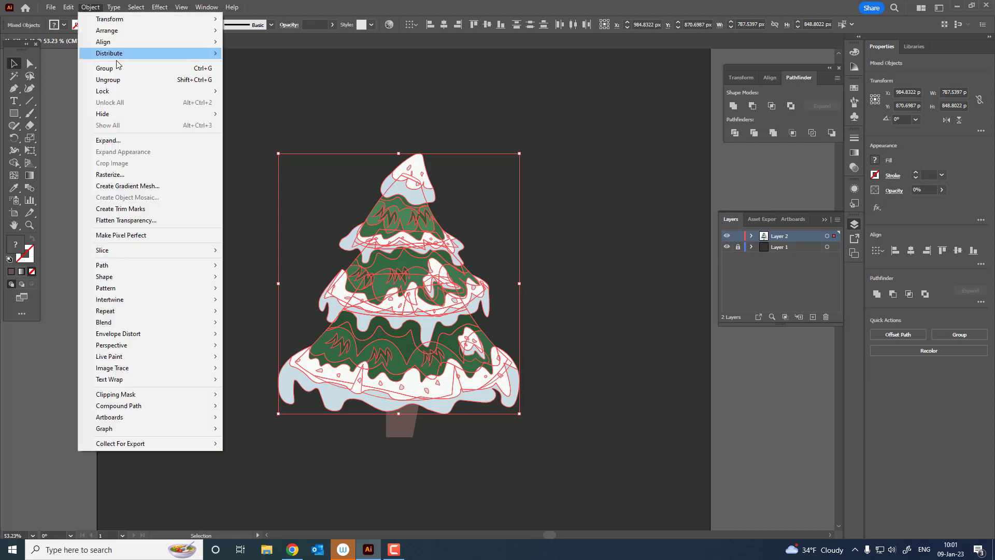
left_click(96, 47)
left_click(401, 422)
key("ctrl+a")
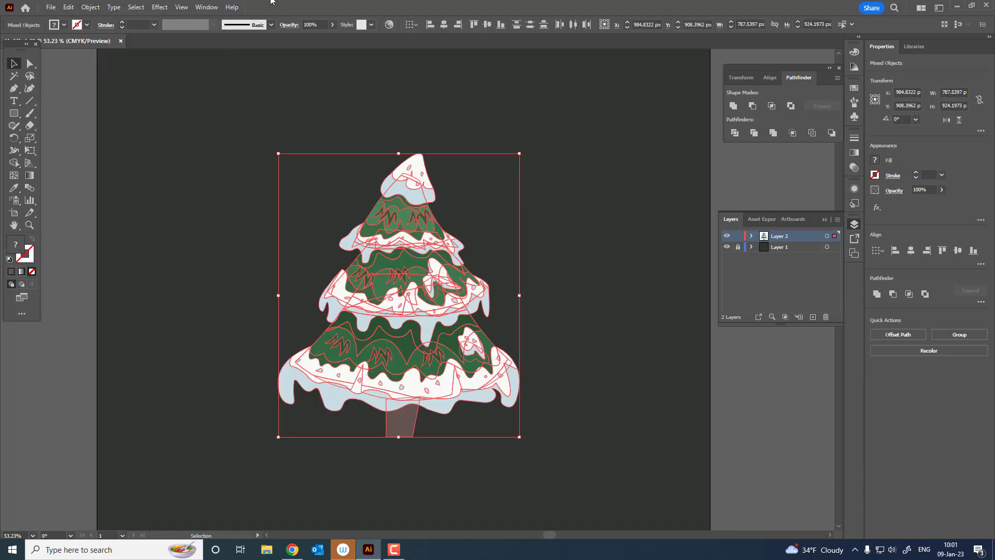
left_click(443, 25)
left_click(412, 26)
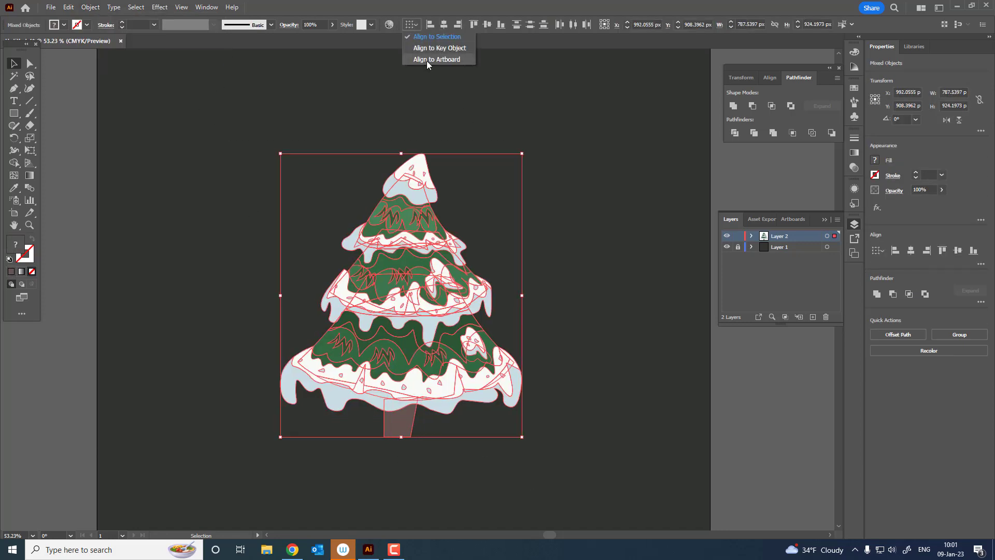
left_click(427, 61)
left_click(552, 347)
- Select the trunk's bottom-right anchor point for editing
scroll(388, 466, "right", 2)
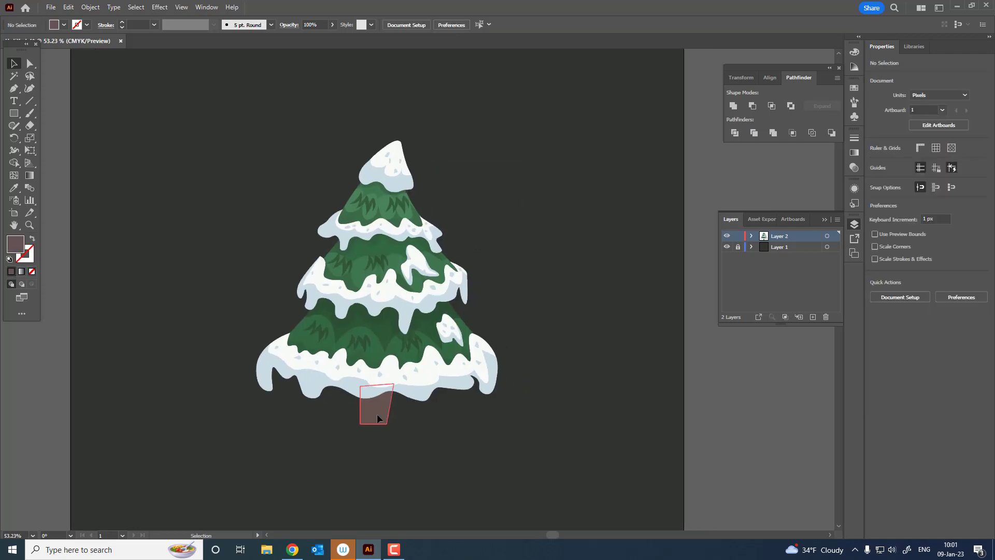
scroll(377, 418, "up", 2)
left_click(381, 384)
left_click(27, 65)
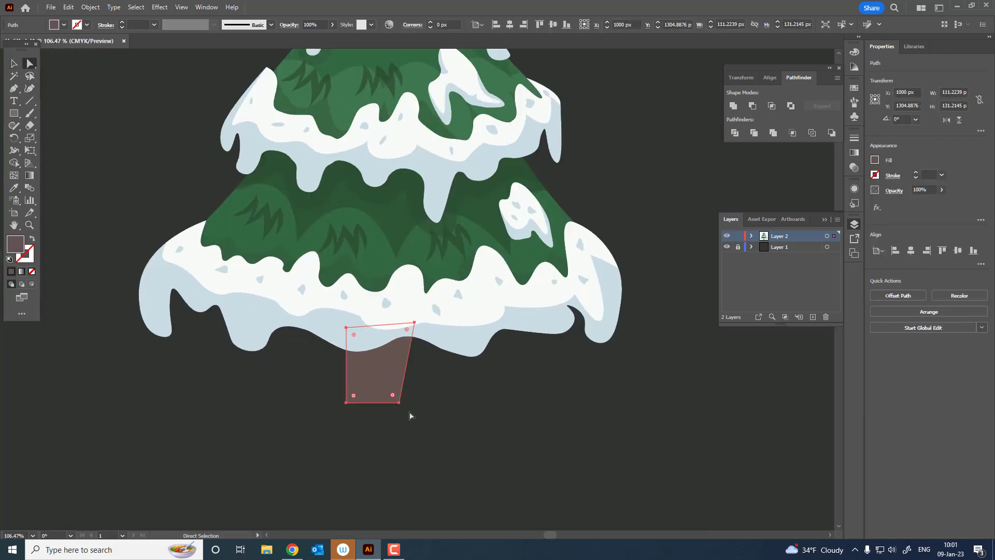
- Drag the trunk's bottom-right anchor outward to widen its base
left_click_drag(398, 402, 441, 402)
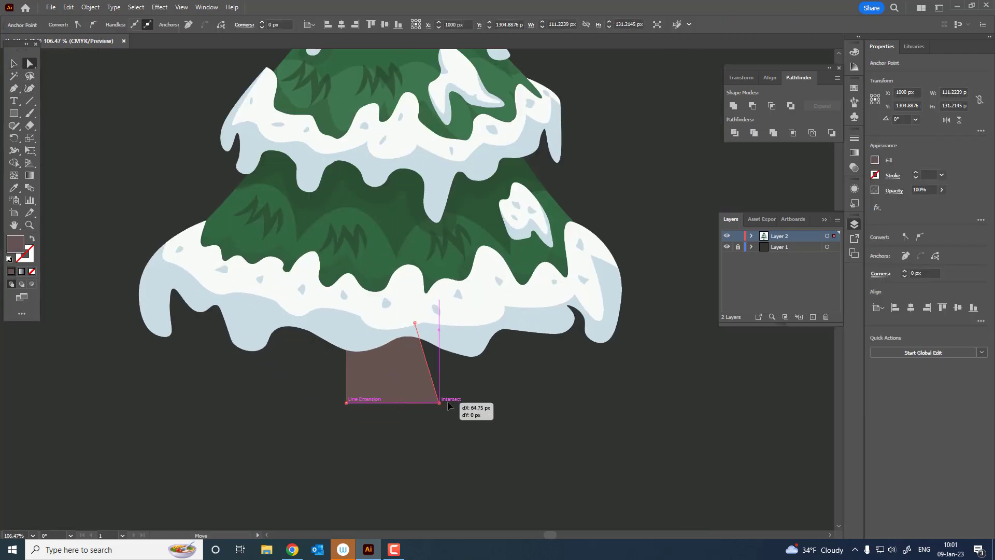
left_click(499, 427)
scroll(328, 459, "down", 2)
scroll(513, 437, "up", 5)
left_click_drag(513, 437, 119, 279)
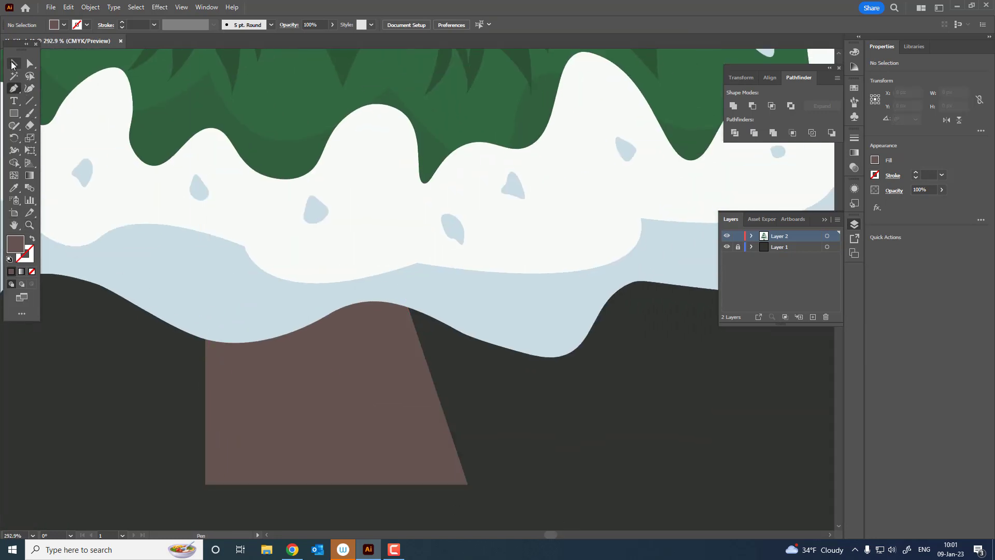
left_click(13, 64)
- Draw a wavy-edged shape over the isolated trunk and fill it darker brown
double_click(311, 354)
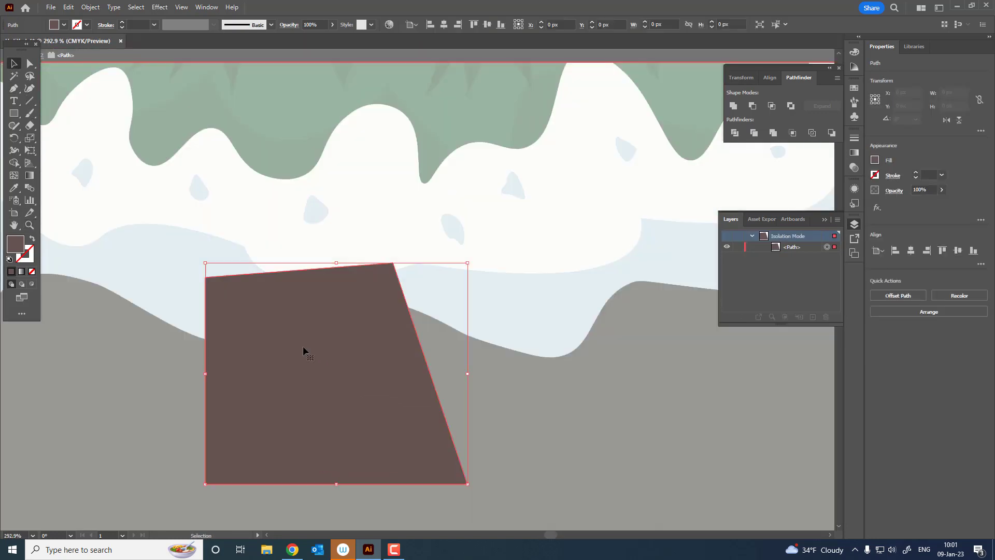
left_click(14, 90)
left_click(205, 290)
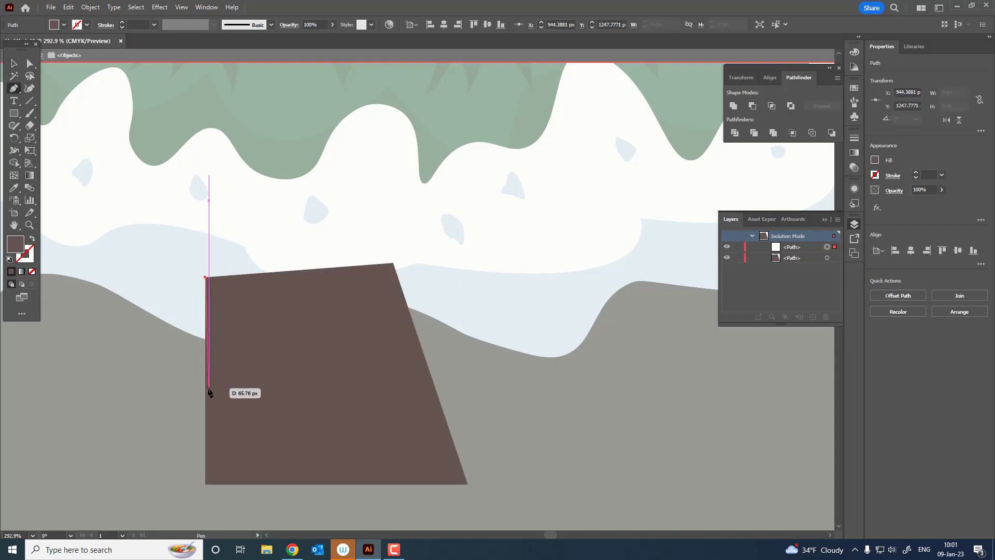
left_click(205, 371)
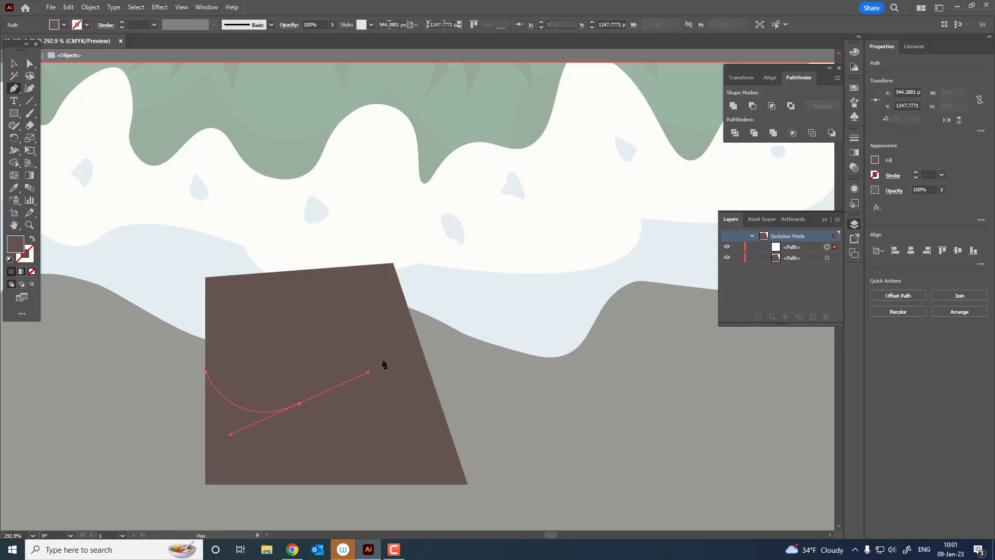
left_click_drag(383, 364, 480, 419)
left_click(436, 393)
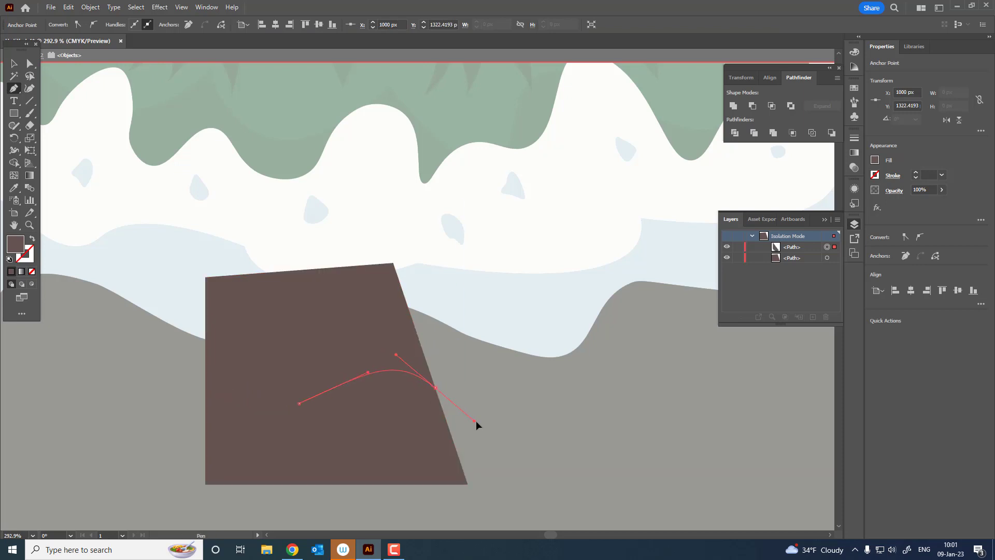
left_click(392, 263, "ctrl")
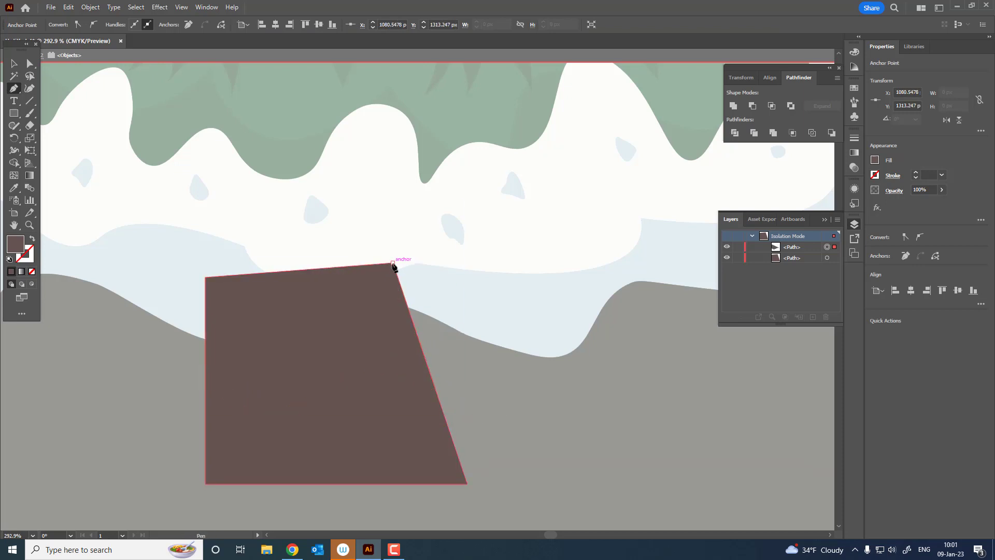
double_click(14, 250)
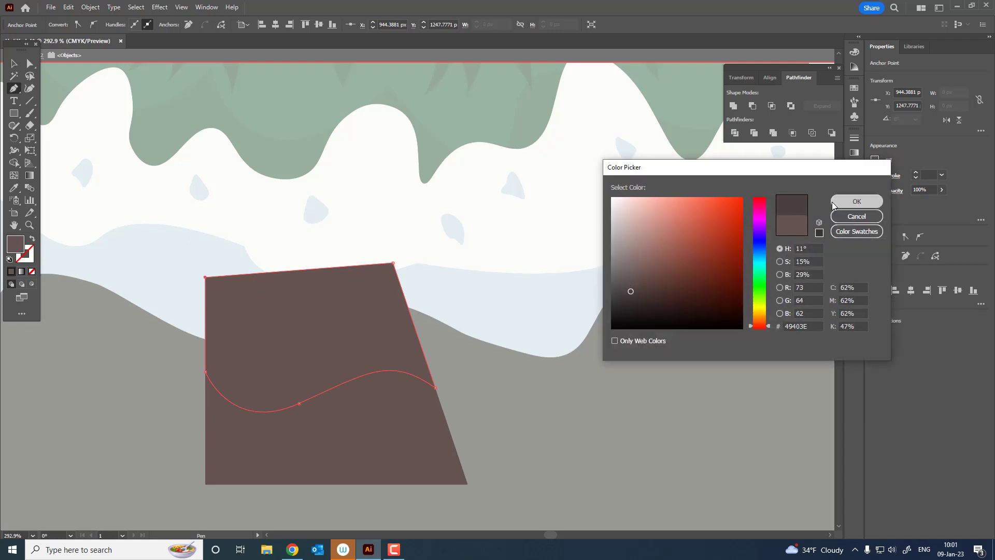
left_click(832, 203)
left_click(15, 63)
double_click(590, 418)
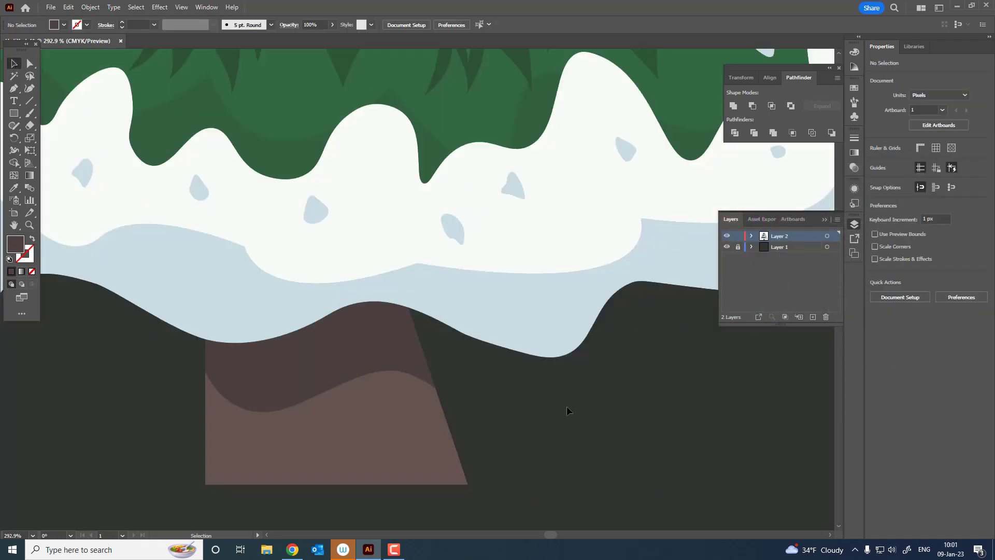
- Zoom in on the trunk and draw a first thin bark-crack sliver
key("z")
left_click(525, 464)
left_click_drag(258, 346, 473, 433)
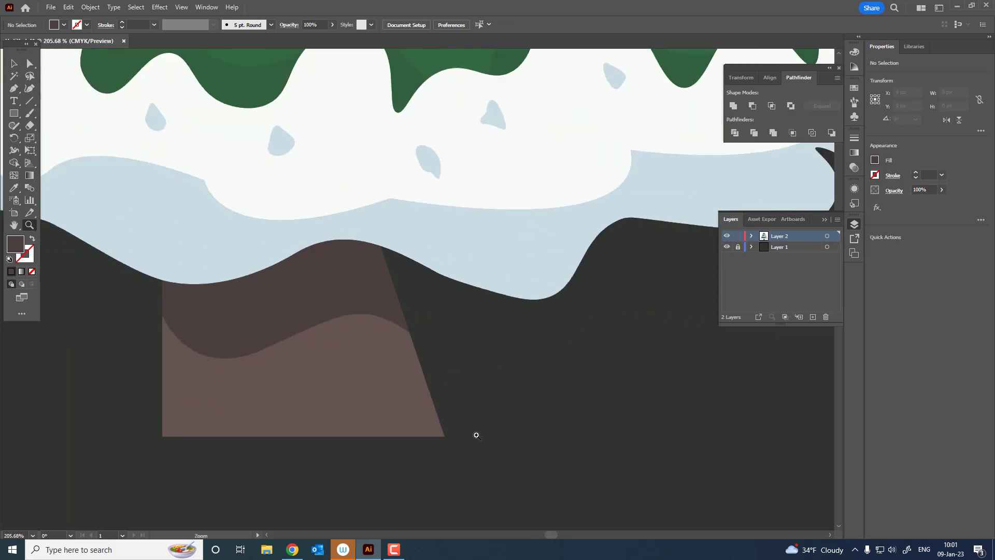
left_click(337, 394)
left_click_drag(333, 369, 329, 345)
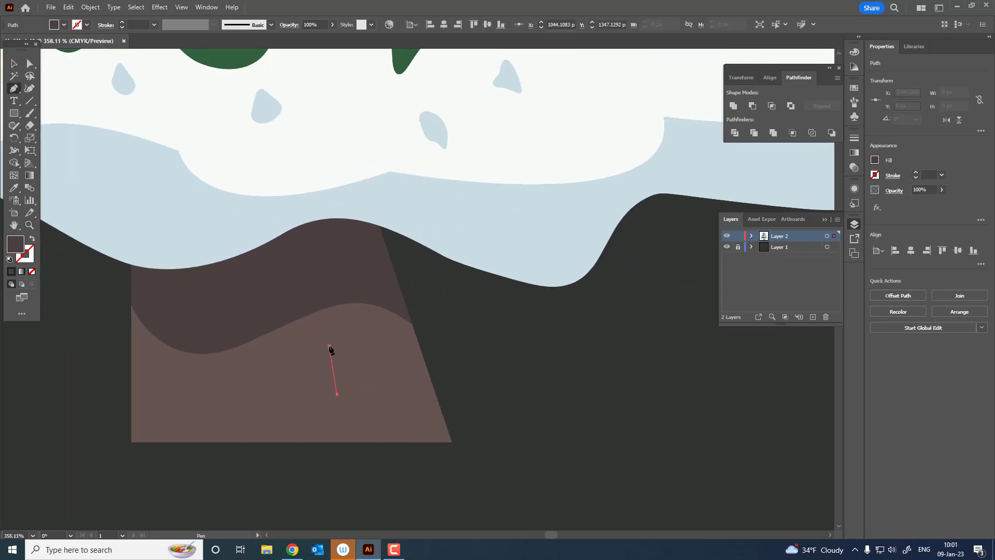
left_click(333, 295)
left_click(337, 341)
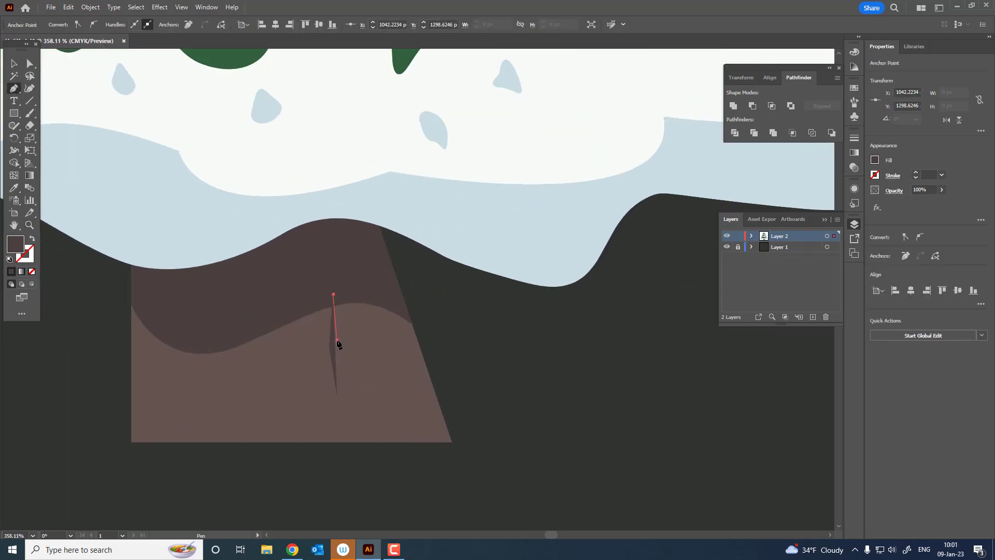
left_click(337, 394)
- Outline second and third bark cracks on the trunk's left and bottom right
left_click(195, 302)
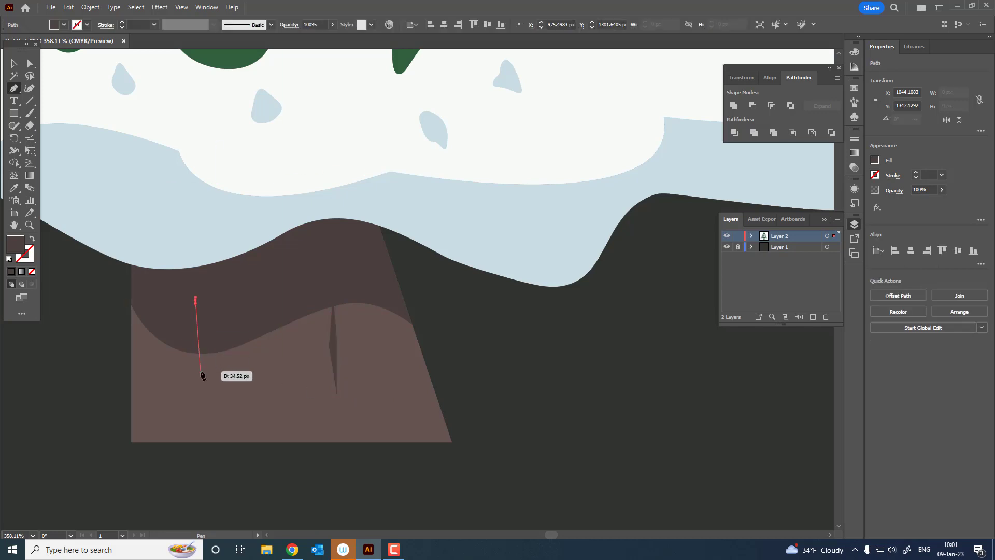
left_click(200, 369)
left_click(218, 413)
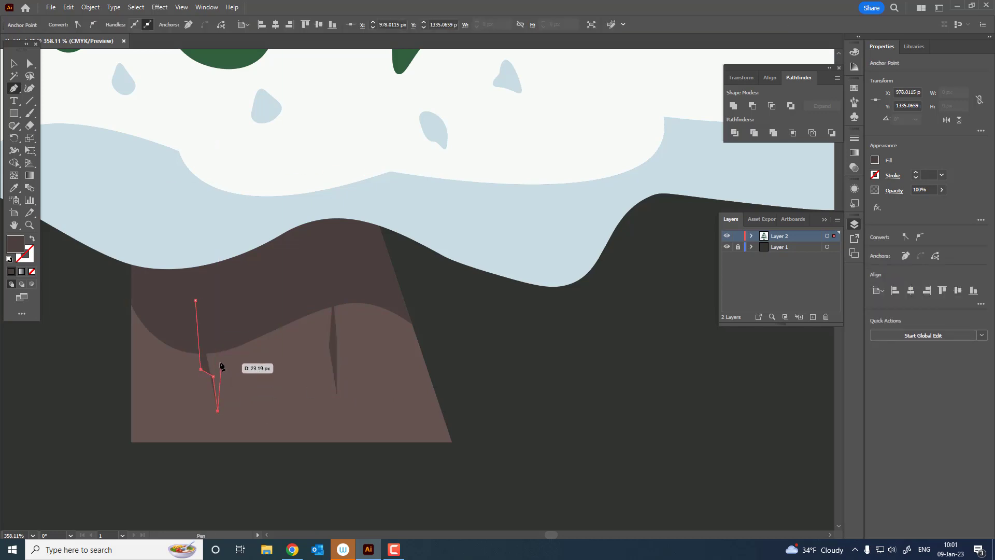
left_click(196, 300)
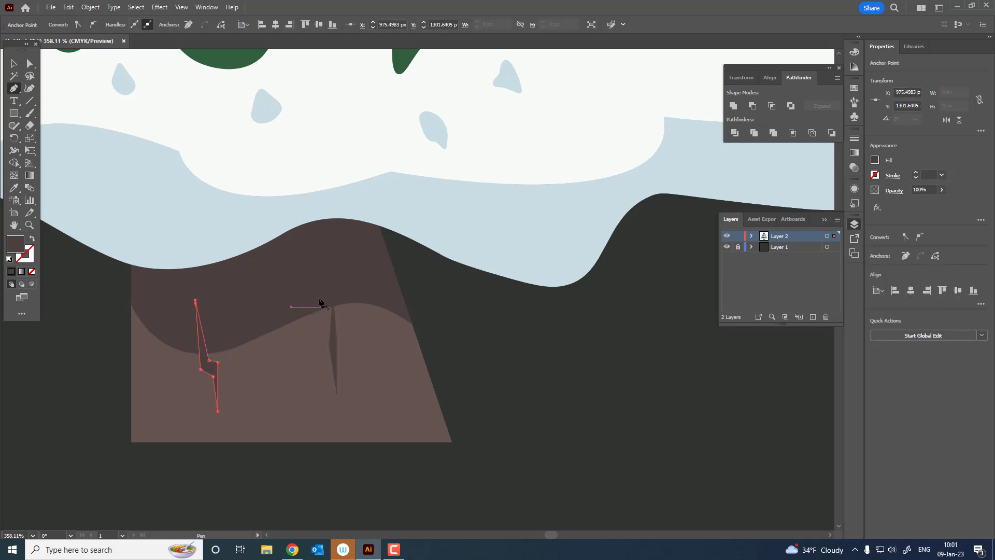
left_click(376, 360)
left_click(376, 417)
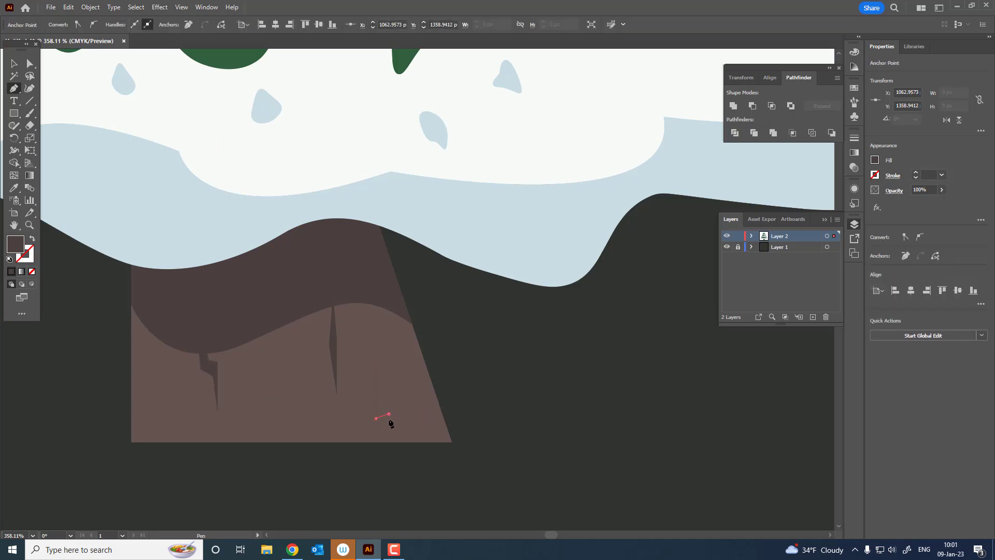
left_click(389, 441)
left_click(393, 396)
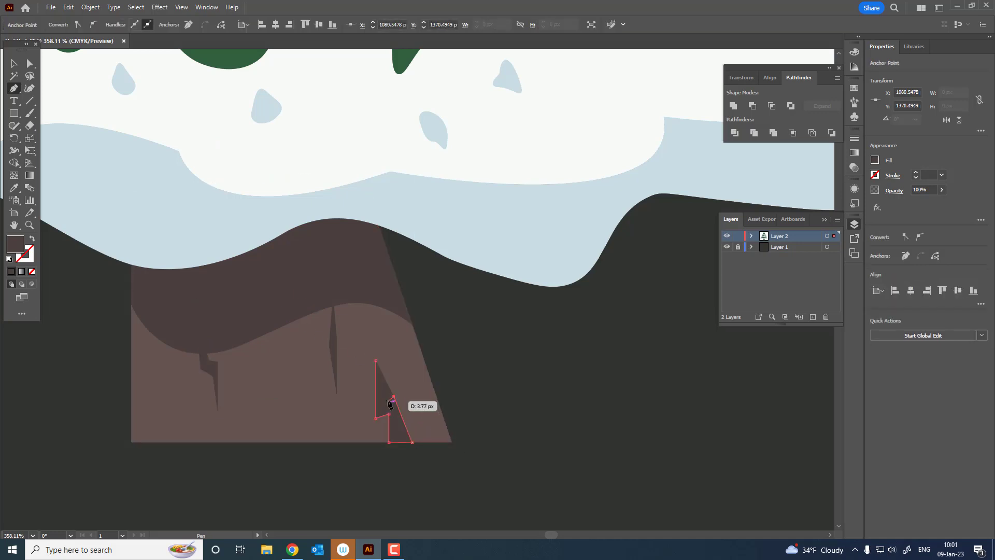
- Zoom back out to show the whole snowy tree with nothing selected
key("z")
left_click_drag(379, 360, 84, 322)
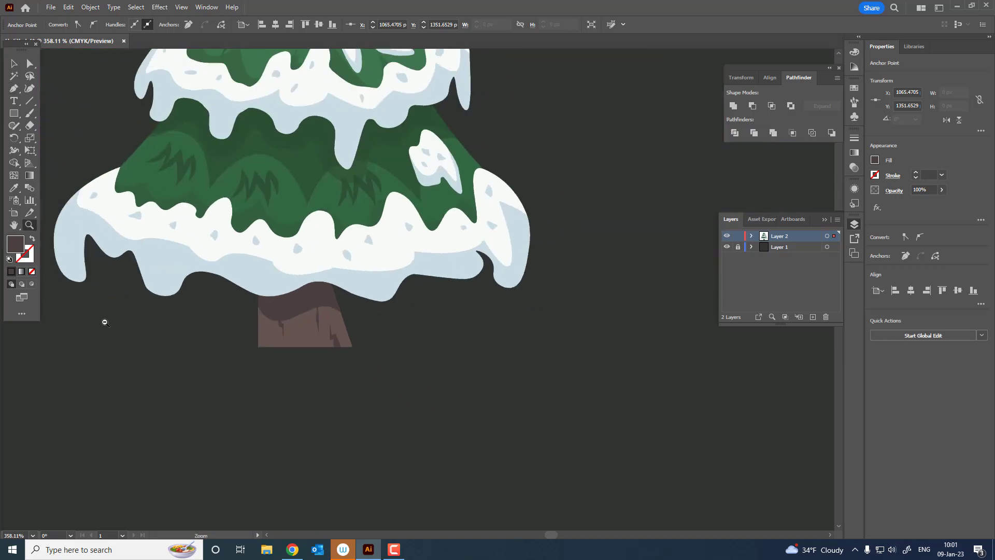
mouse_move(373, 316)
left_mouse_down()
mouse_move(238, 337)
mouse_move(255, 357)
mouse_move(314, 336)
left_mouse_up()
left_click(675, 368)
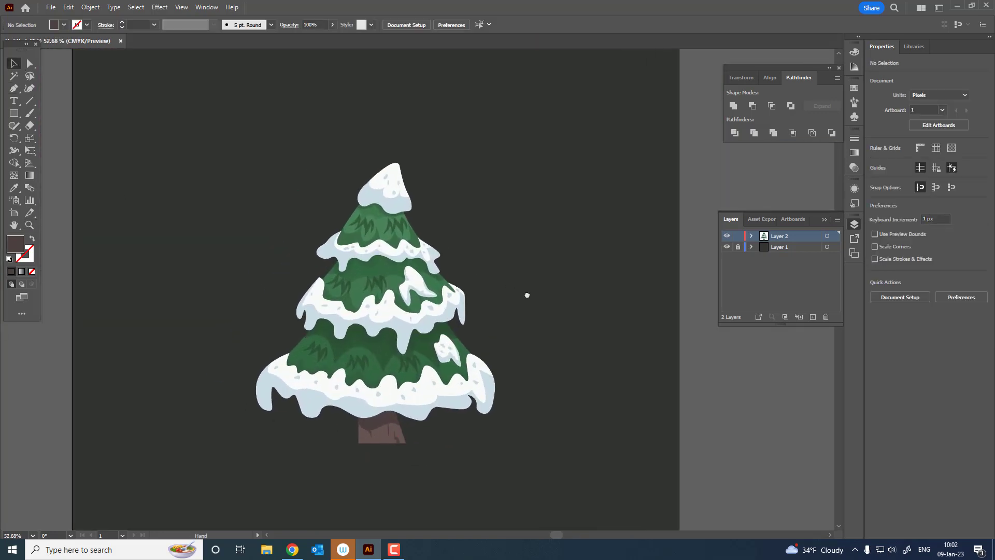
scroll(527, 294, "up", 2)
key("z")
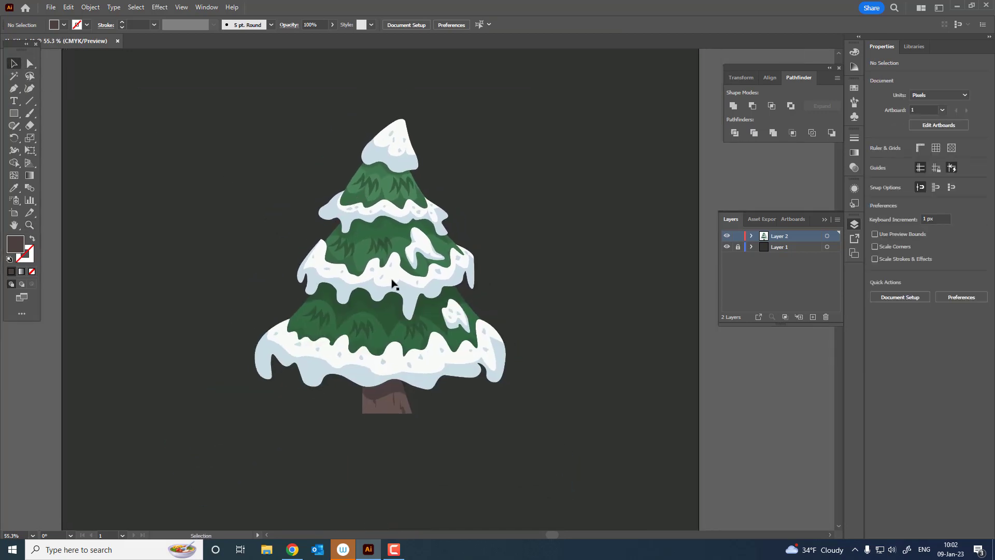
left_click(393, 281, "ctrl")
scroll(454, 303, "up", 1)
- Start the dark shape with curved points from the treetop down to the middle tier
left_click_drag(454, 302, 446, 328)
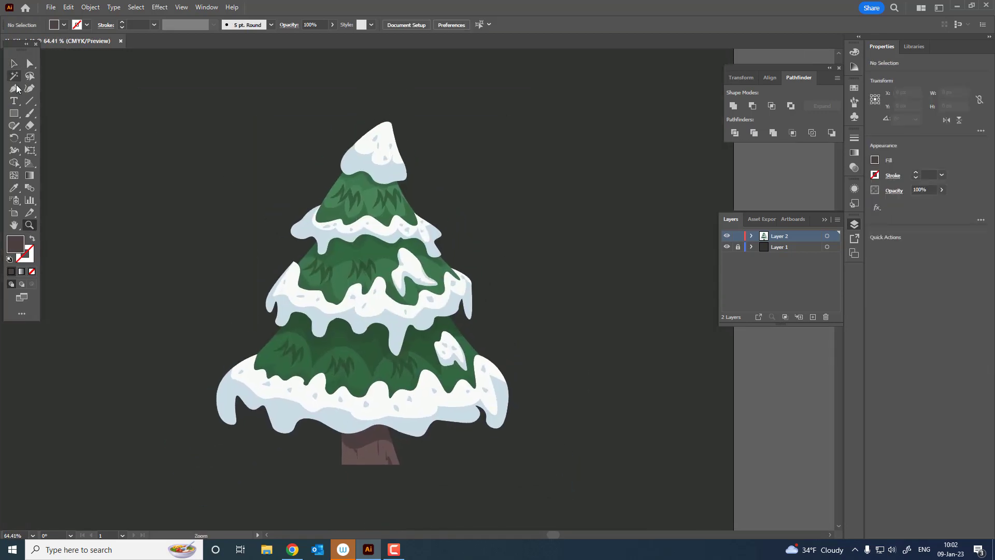
left_click(399, 105)
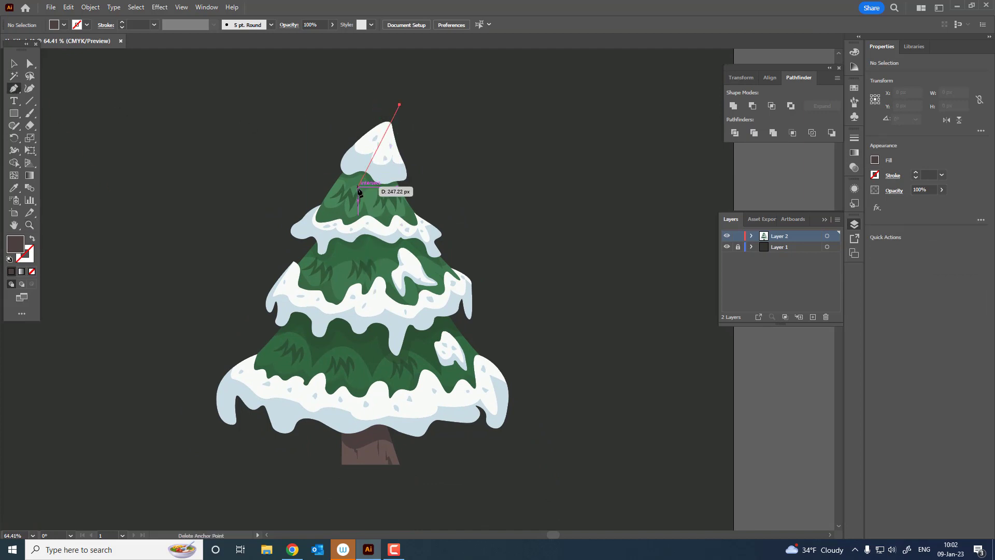
left_click_drag(357, 189, 370, 232)
left_click_drag(358, 191, 360, 193)
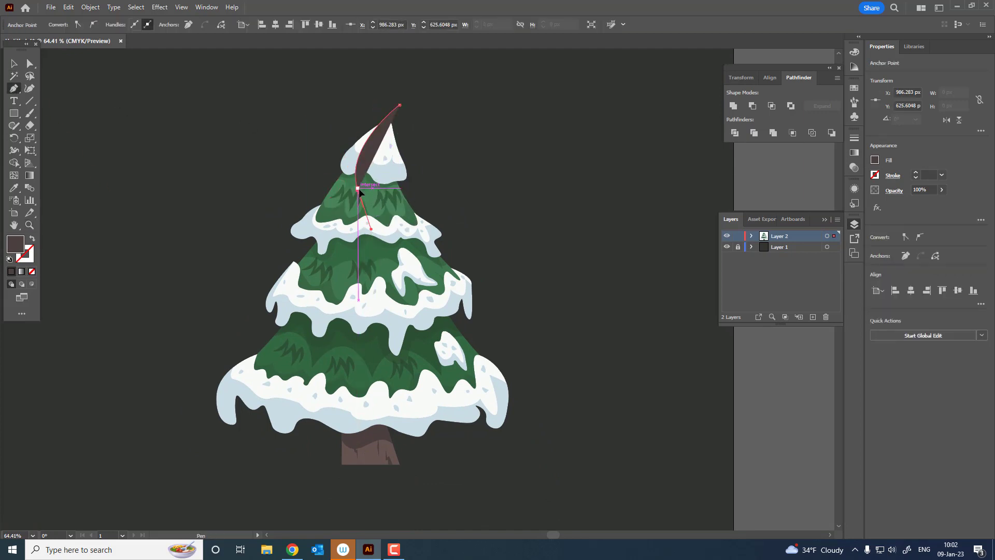
left_click_drag(384, 139, 405, 124)
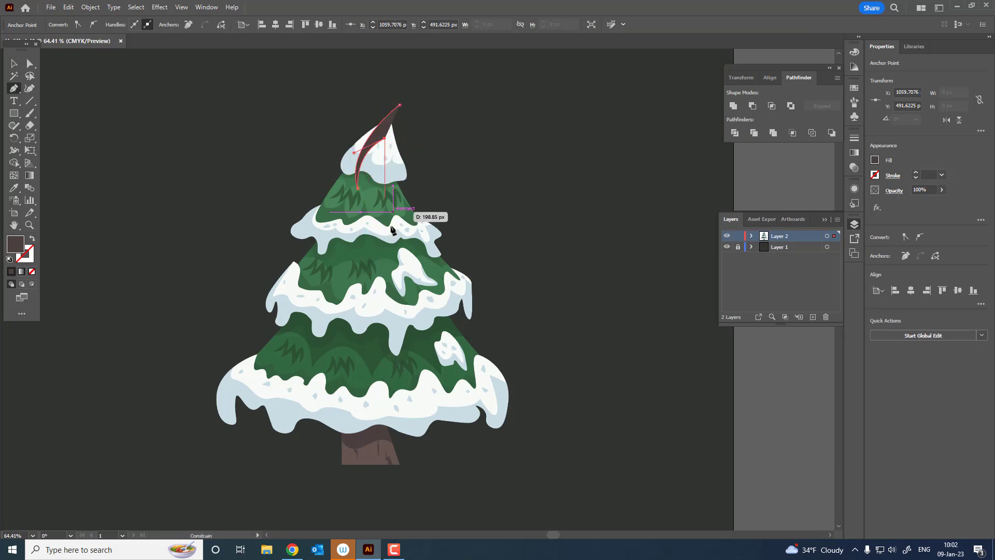
left_click_drag(399, 308, 454, 344)
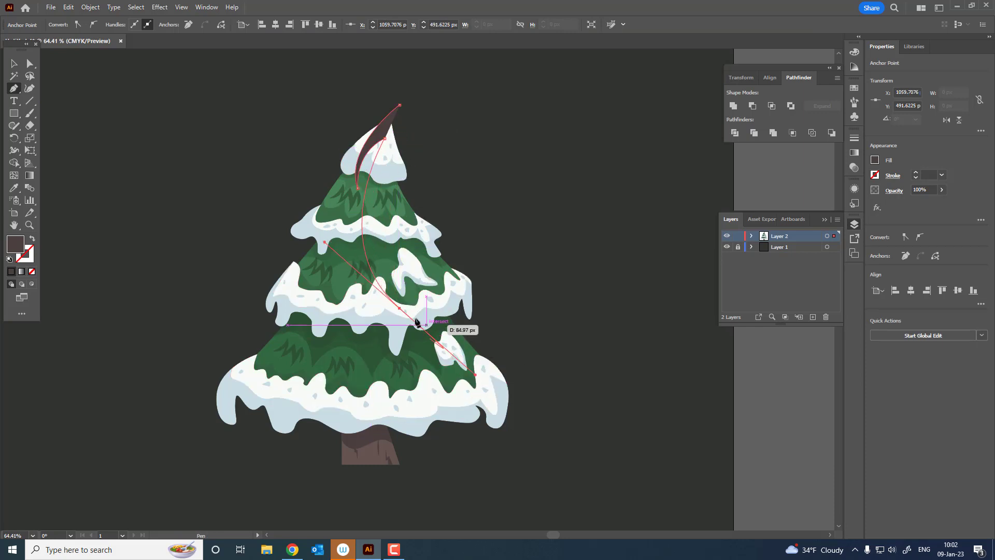
mouse_move(399, 104)
left_mouse_down()
mouse_move(368, 232)
mouse_move(386, 202)
mouse_move(381, 226)
left_mouse_up()
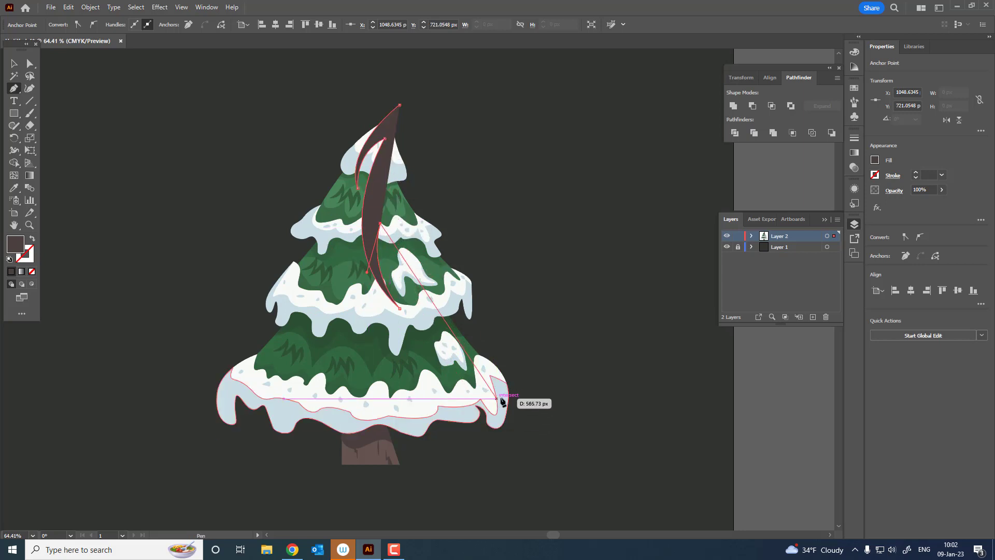
- Extend the shape around the tree's lower right and far left, closing at the treetop
left_click_drag(500, 398, 610, 470)
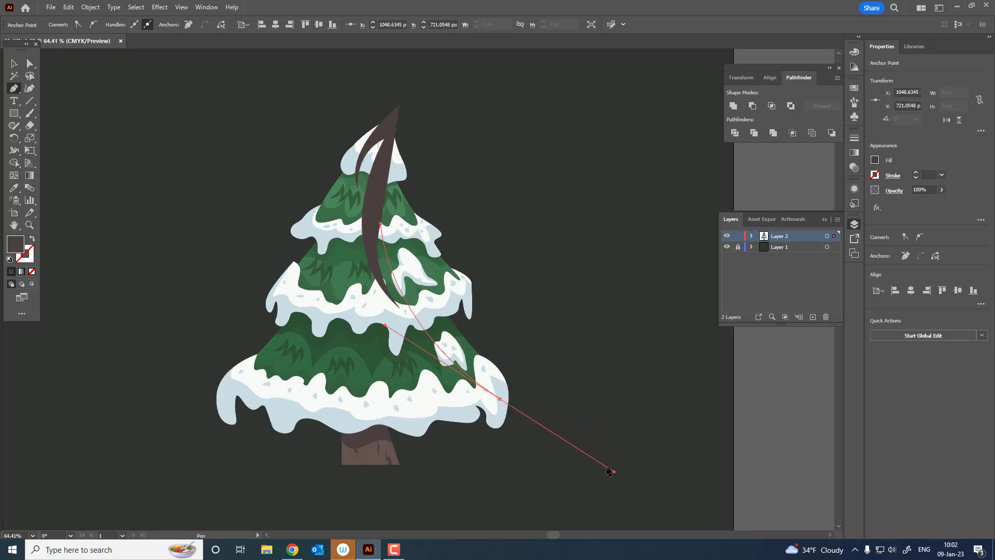
left_click(499, 399)
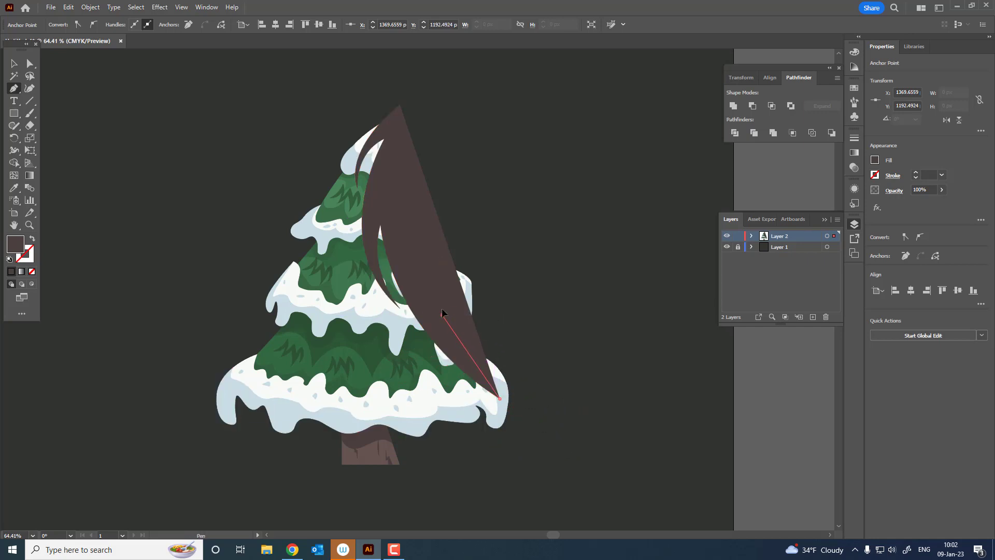
left_click(442, 313)
left_click_drag(533, 475, 483, 500)
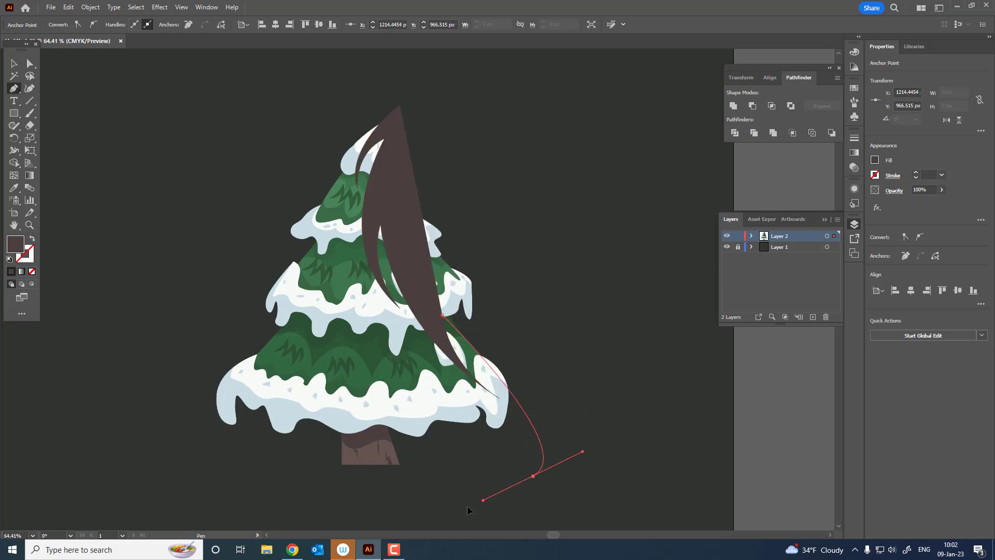
left_click_drag(172, 425, 195, 279)
mouse_move(399, 106)
left_mouse_down()
mouse_move(404, 127)
mouse_move(477, 127)
left_mouse_up()
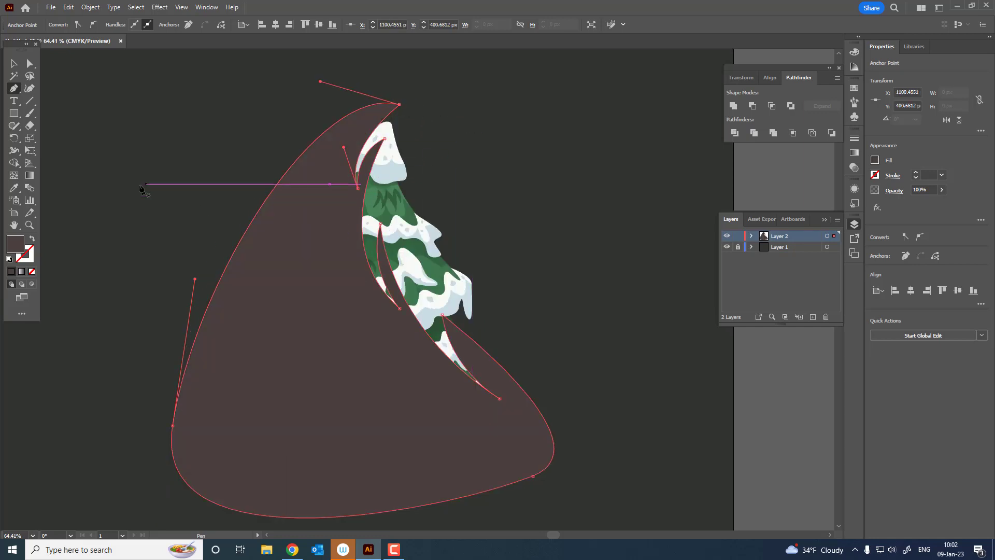
- With the Curvature tool, reshape the dark shape's inner edge and lower corners to hug the tree's left side
key("shift+grave")
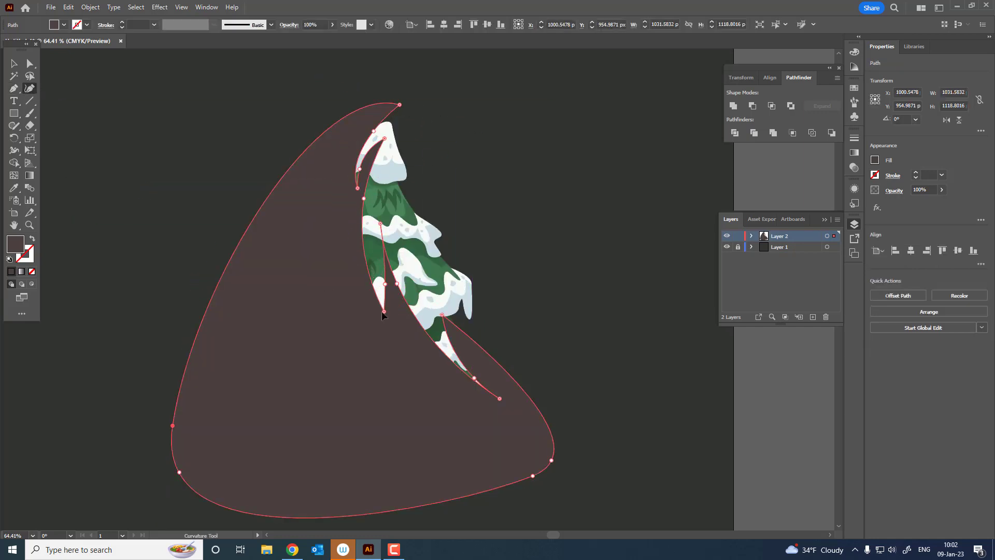
left_click_drag(384, 285, 372, 261)
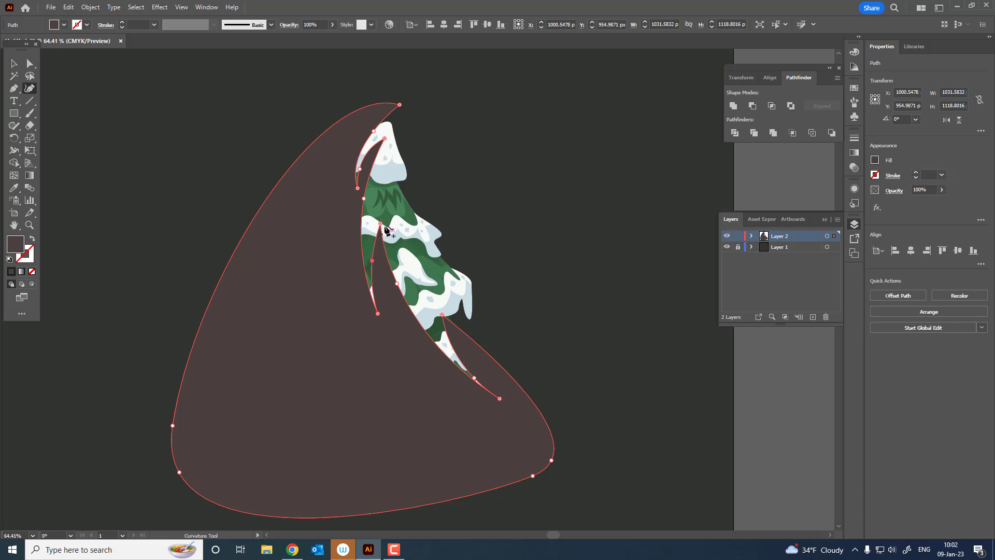
left_click_drag(380, 224, 372, 227)
left_click_drag(397, 285, 386, 285)
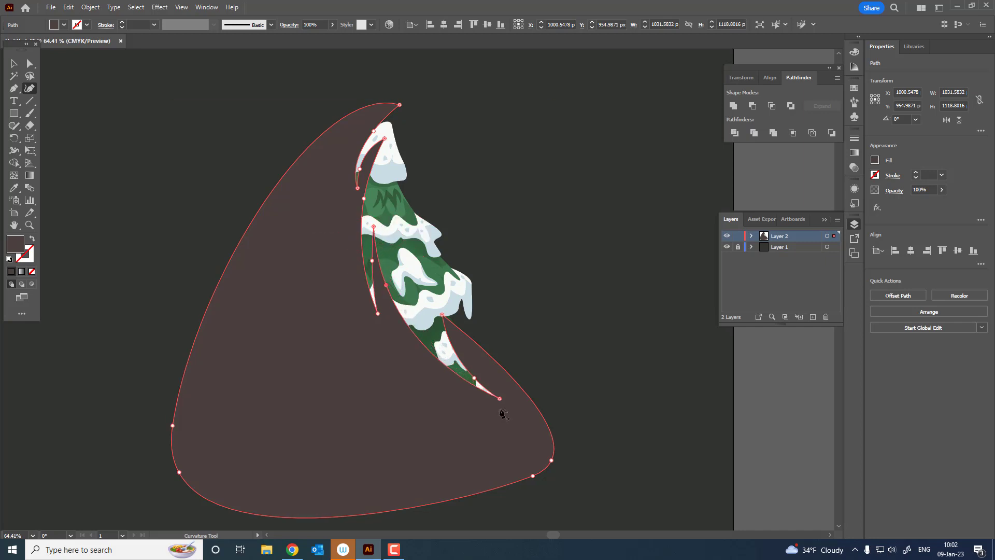
mouse_move(500, 398)
left_mouse_down()
mouse_move(472, 406)
mouse_move(438, 350)
left_mouse_up()
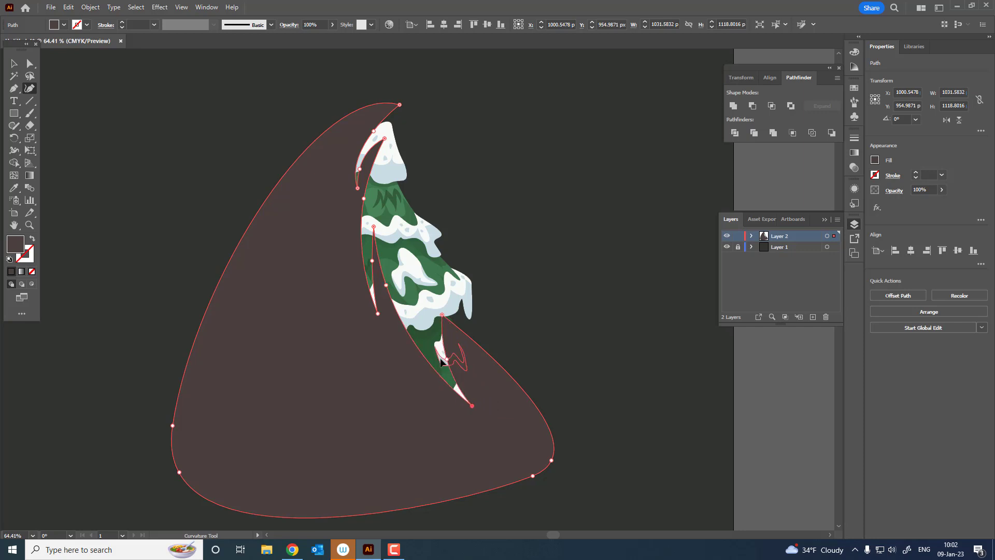
mouse_move(442, 315)
left_mouse_down()
mouse_move(418, 325)
mouse_move(430, 354)
mouse_move(480, 387)
left_mouse_up()
left_click_drag(551, 460, 577, 435)
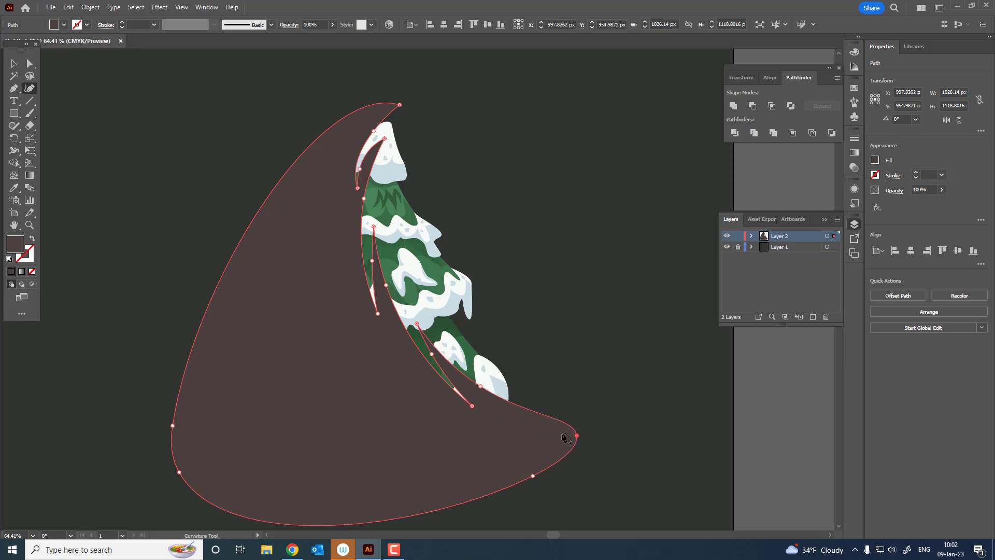
left_click_drag(480, 386, 489, 382)
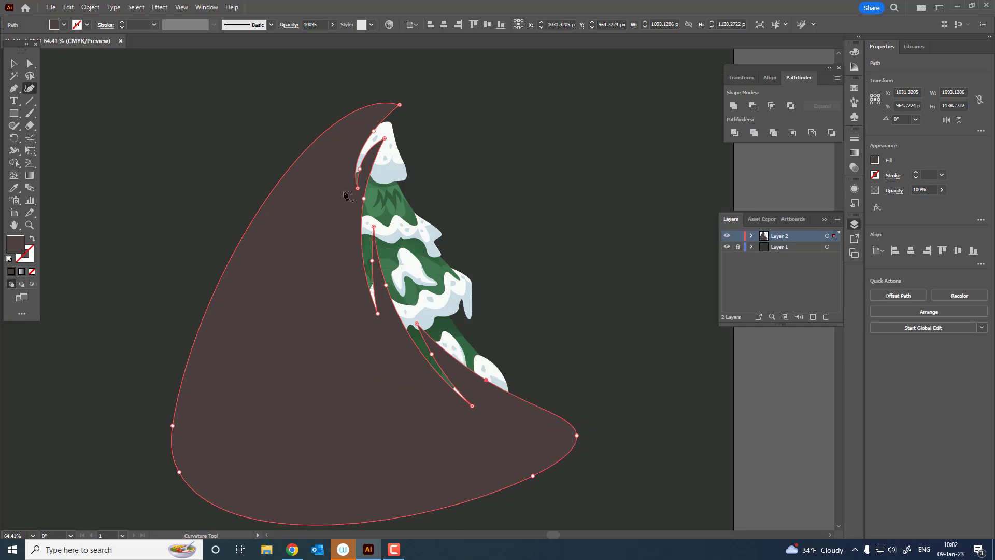
- Curl the shape's top into a hooked tip beside the treetop, then select the whole shape
left_click(354, 167)
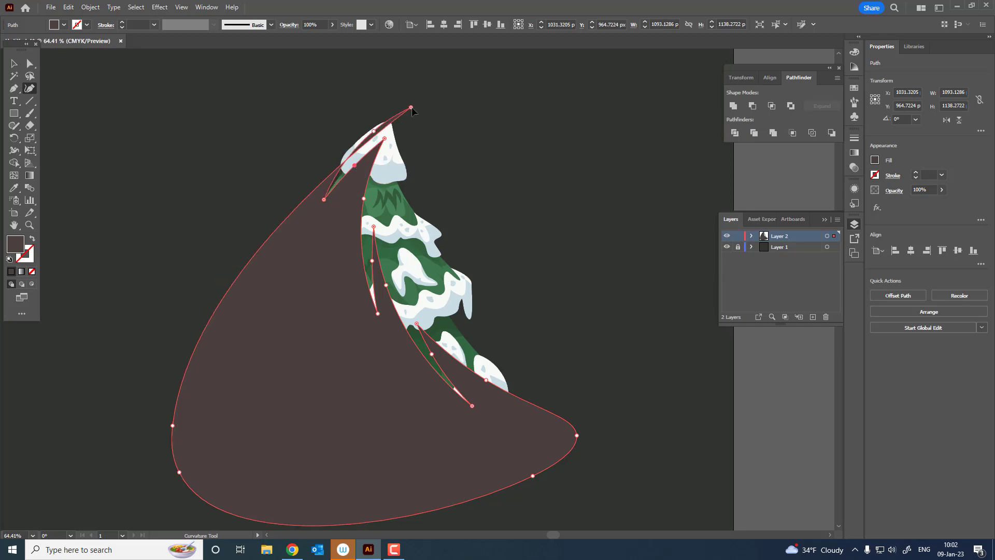
mouse_move(399, 104)
left_mouse_down()
mouse_move(362, 67)
mouse_move(433, 102)
left_mouse_up()
left_click(391, 89)
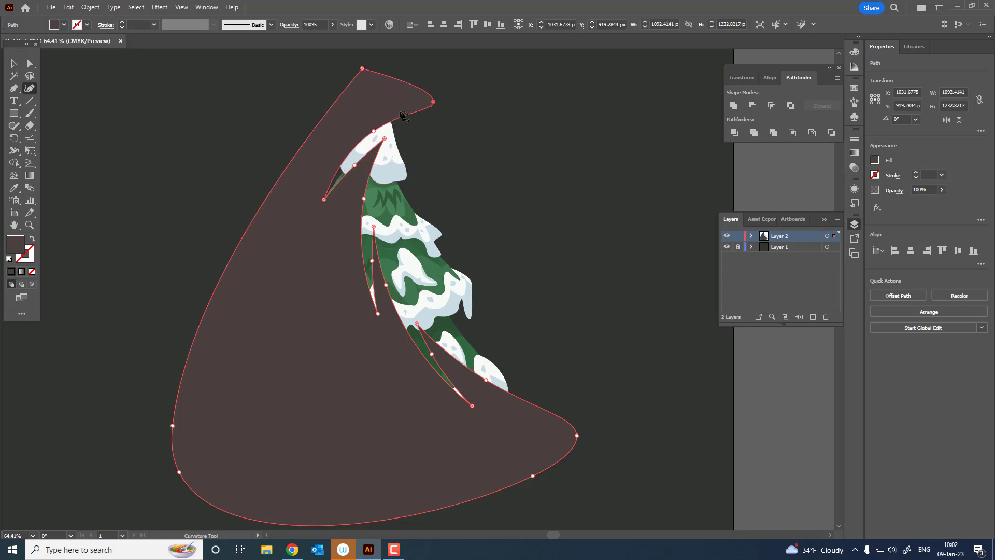
mouse_move(374, 132)
left_mouse_down()
mouse_move(399, 125)
mouse_move(335, 198)
mouse_move(356, 175)
left_mouse_up()
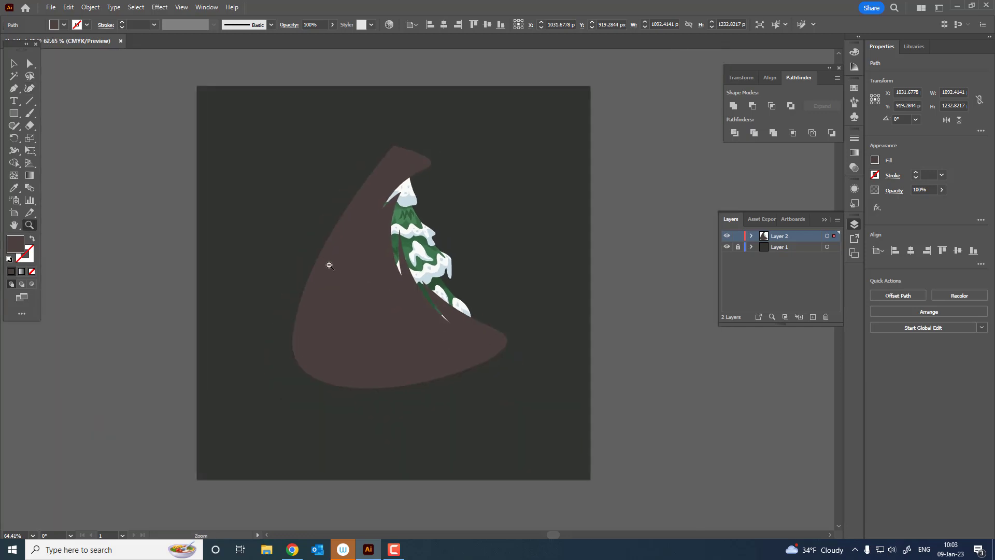
key("z")
left_click_drag(329, 265, 142, 149)
left_click(21, 65)
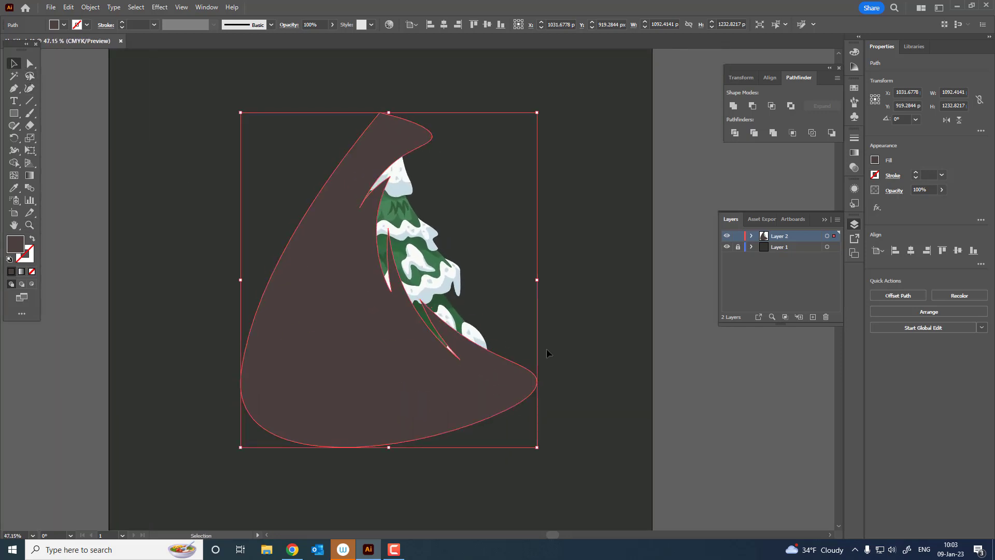
- Fill the shape with a darker green sampled from the tree
left_click(10, 191)
left_click(409, 207)
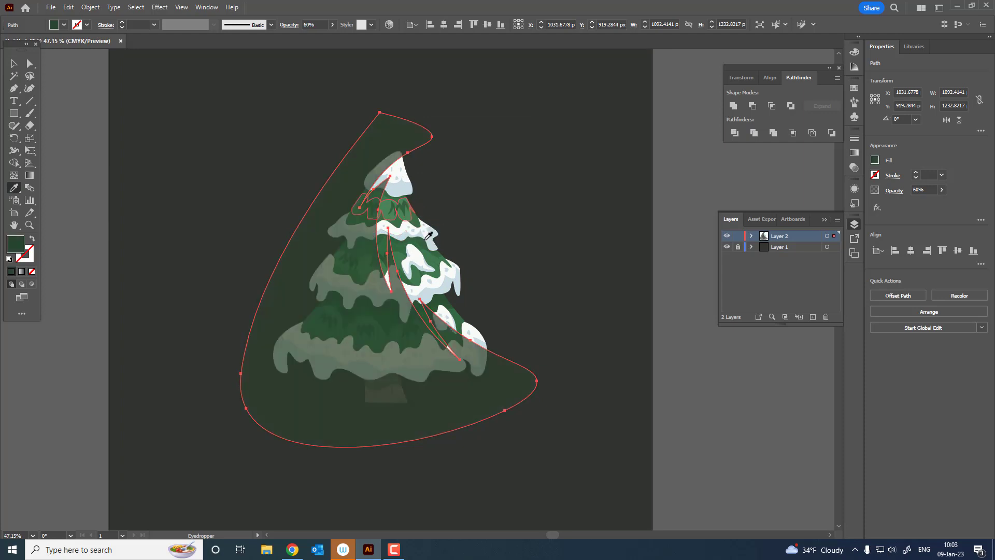
key("z")
left_click_drag(482, 280, 511, 300)
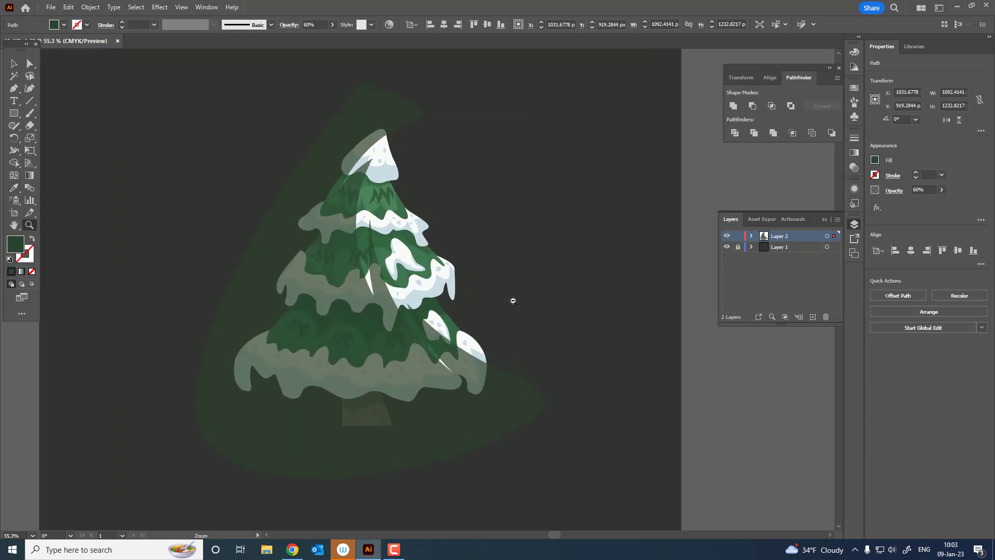
double_click(16, 245)
left_click(856, 201)
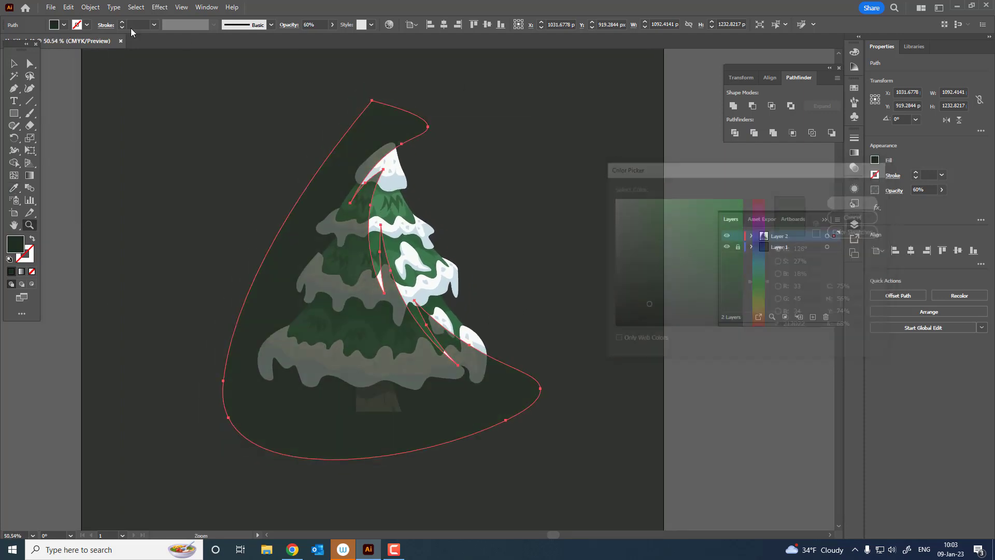
- Lower the shape's opacity to 21%
key("v")
left_click(332, 24)
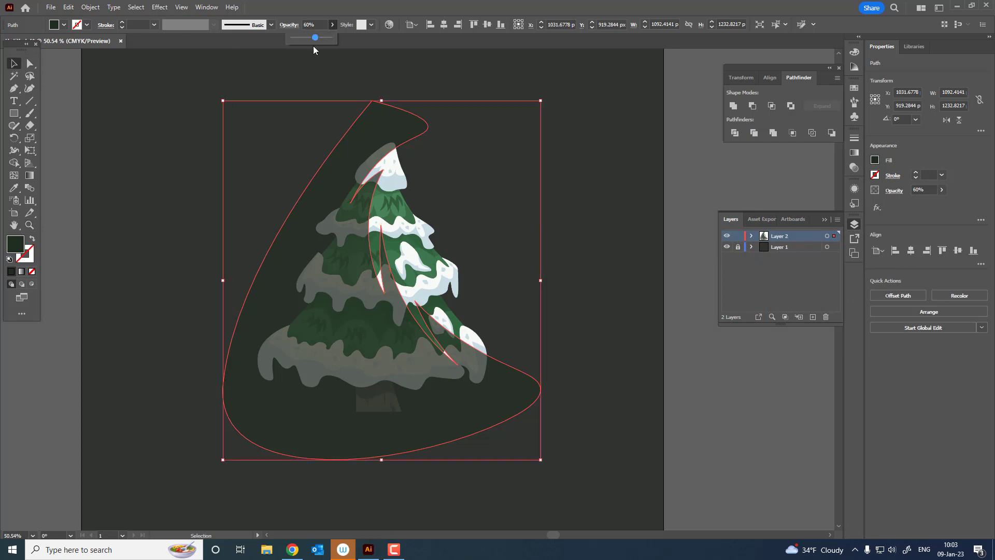
left_click_drag(316, 37, 300, 38)
left_click(472, 173)
scroll(474, 290, "up", 1)
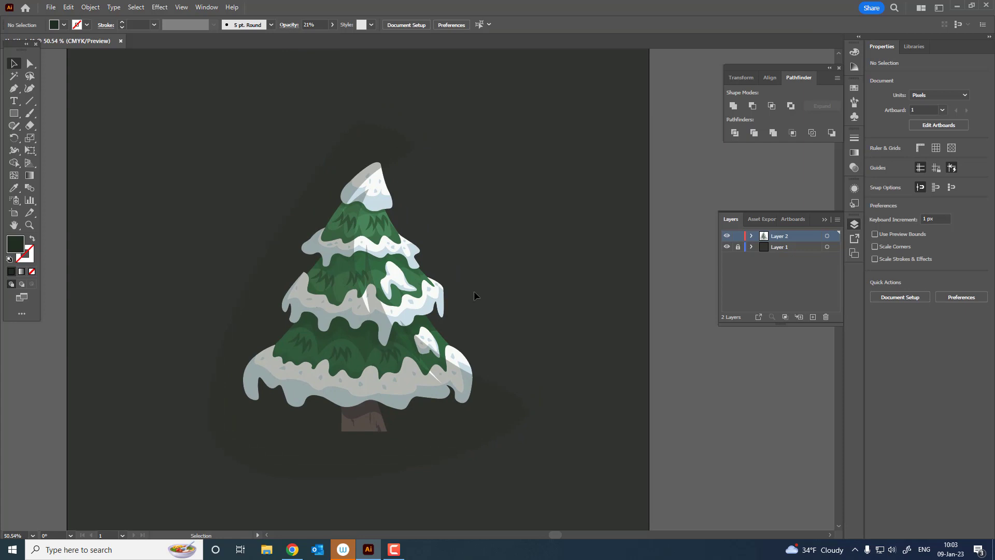
- Drag the shadow's anchor points so its inner edge zigzags down through the middle tiers
left_click(468, 396)
key("z")
left_click(403, 391)
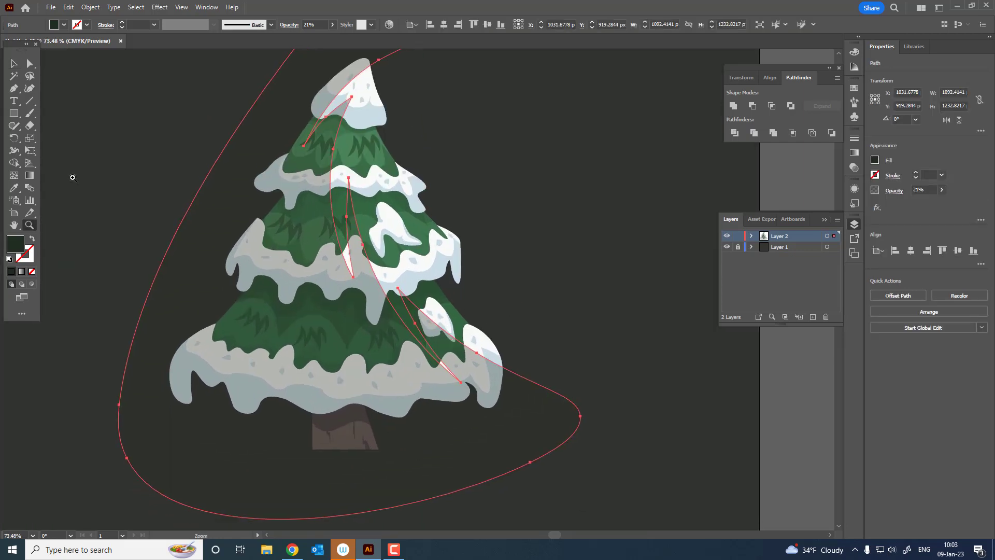
key("shift+grave")
left_click_drag(352, 277, 322, 284)
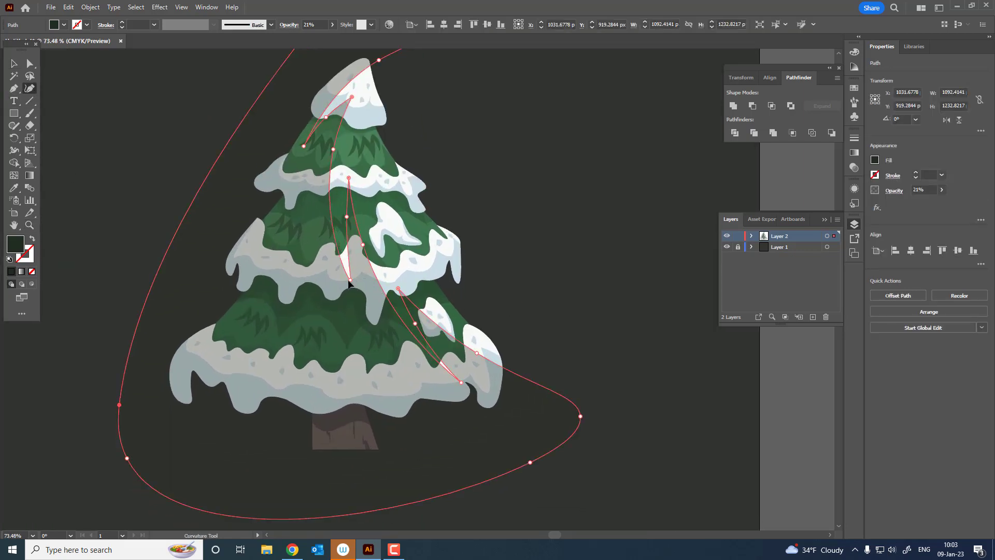
left_click_drag(333, 150, 319, 162)
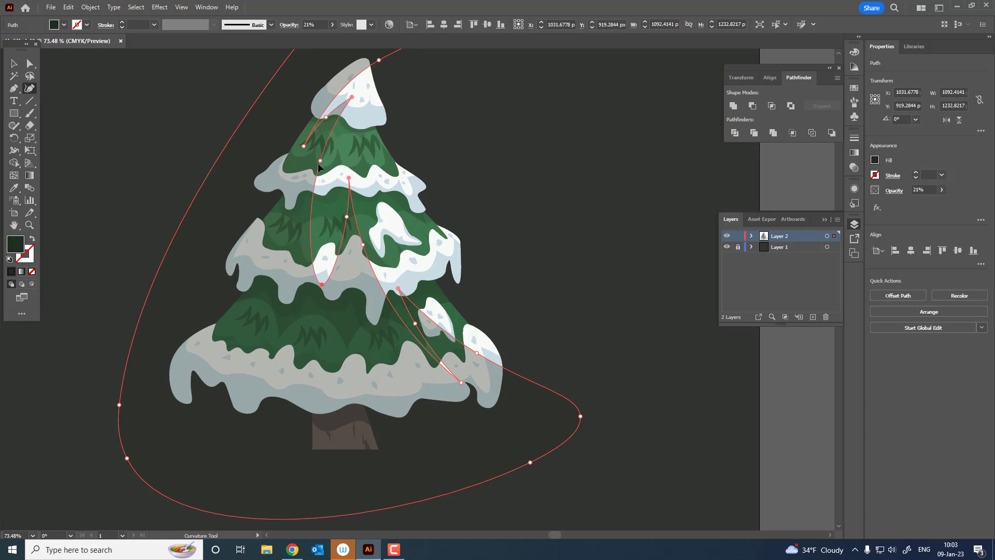
left_click_drag(346, 216, 324, 226)
left_click_drag(349, 178, 333, 190)
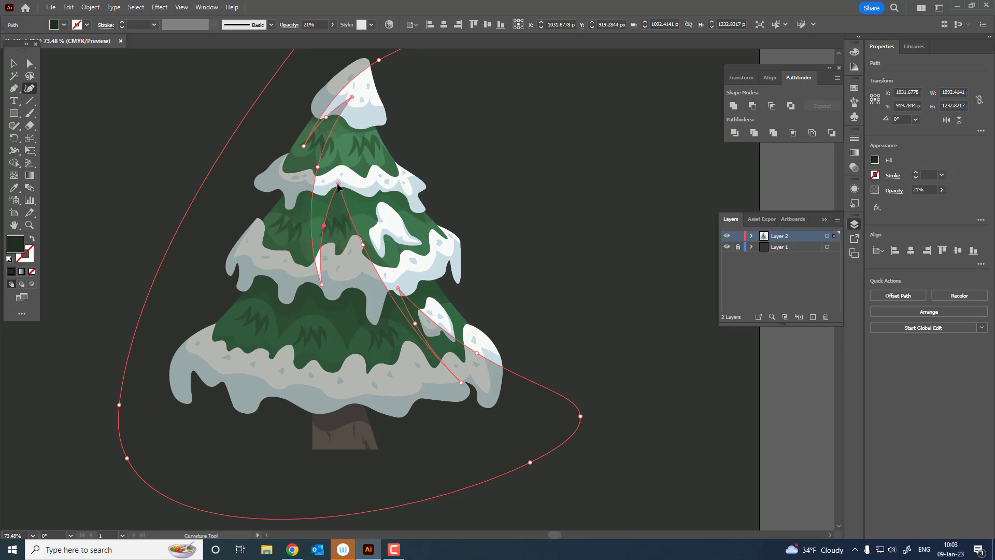
left_click_drag(363, 244, 349, 267)
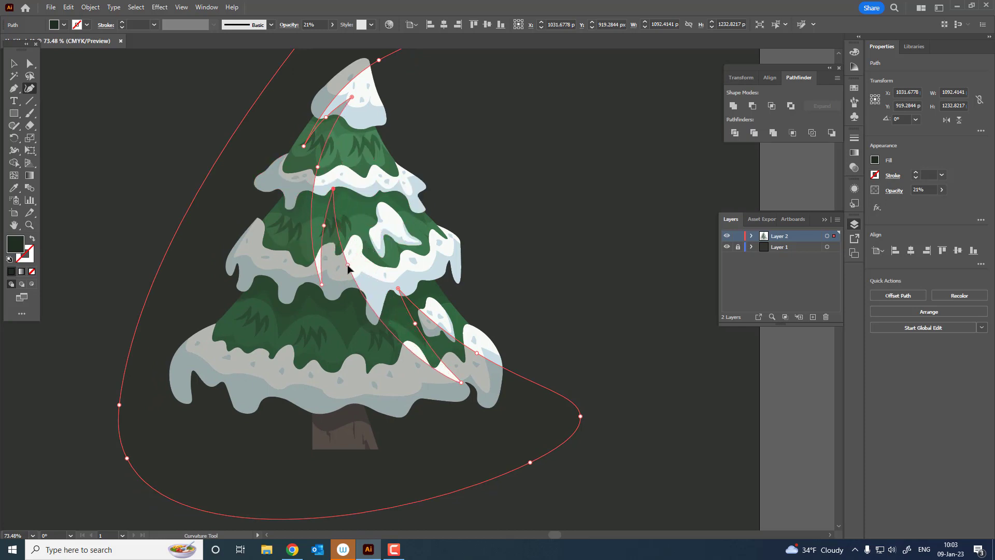
left_click_drag(415, 323, 405, 327)
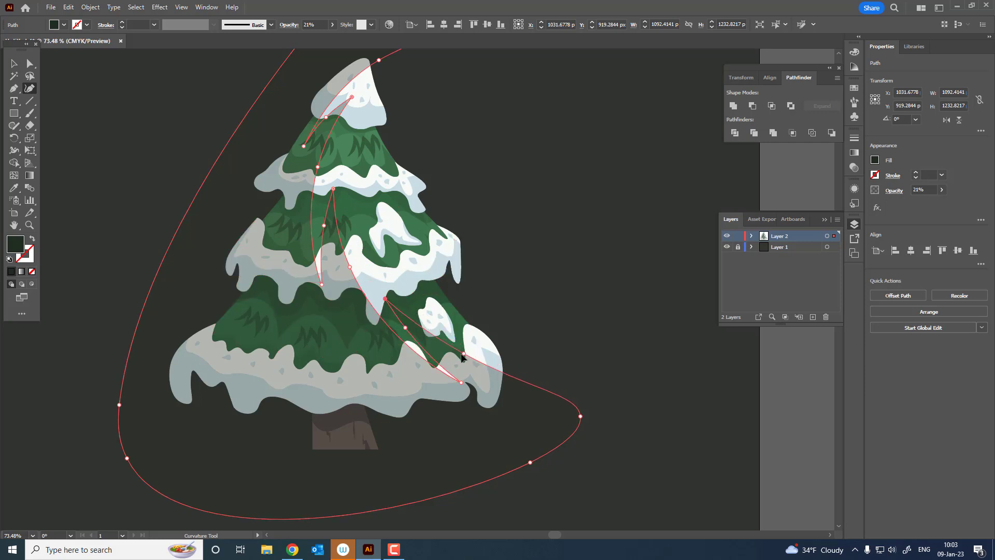
left_click(458, 300, "alt")
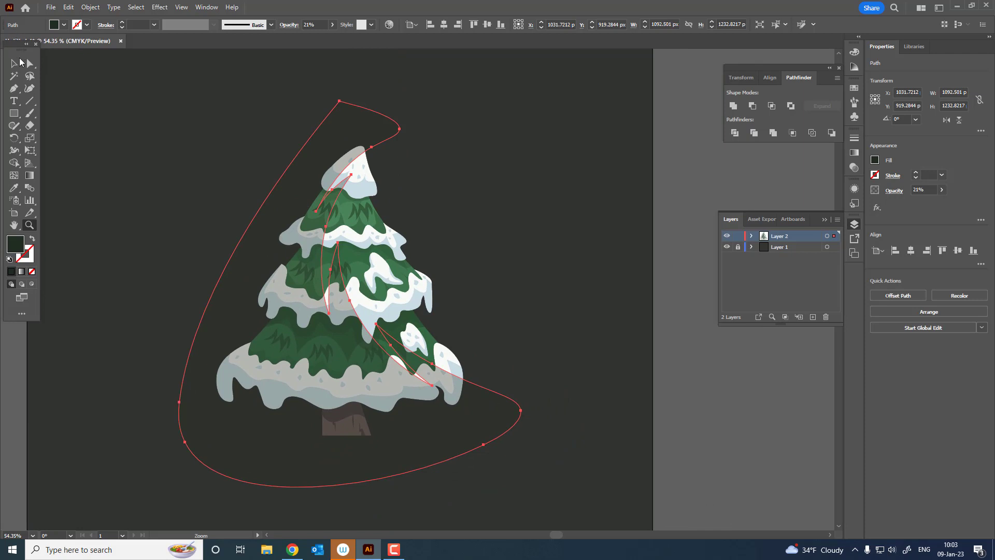
- Draw a closed curved highlight shape down the tree's middle tiers with the Pen tool
left_click(534, 293, "ctrl")
left_click(438, 285)
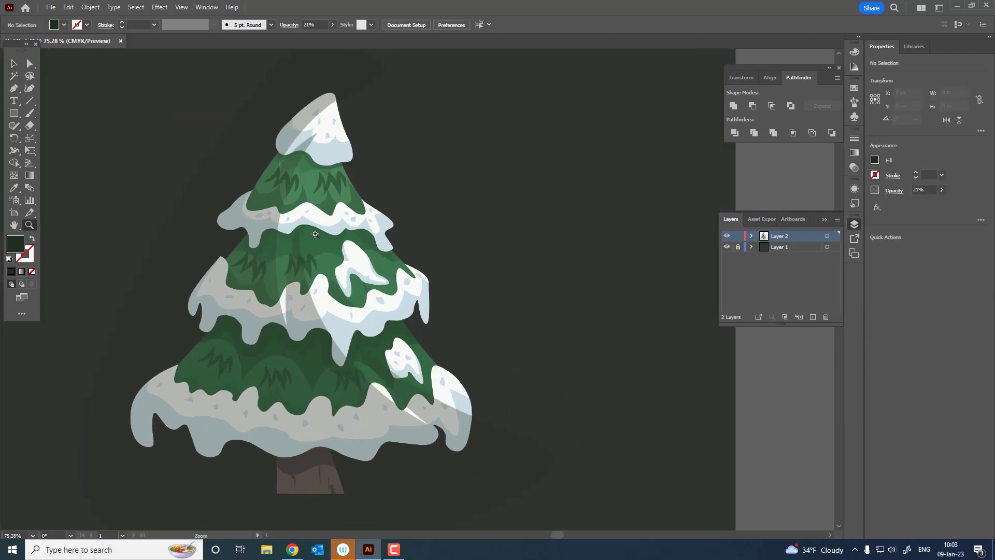
left_click(14, 88)
left_click(301, 241, "ctrl")
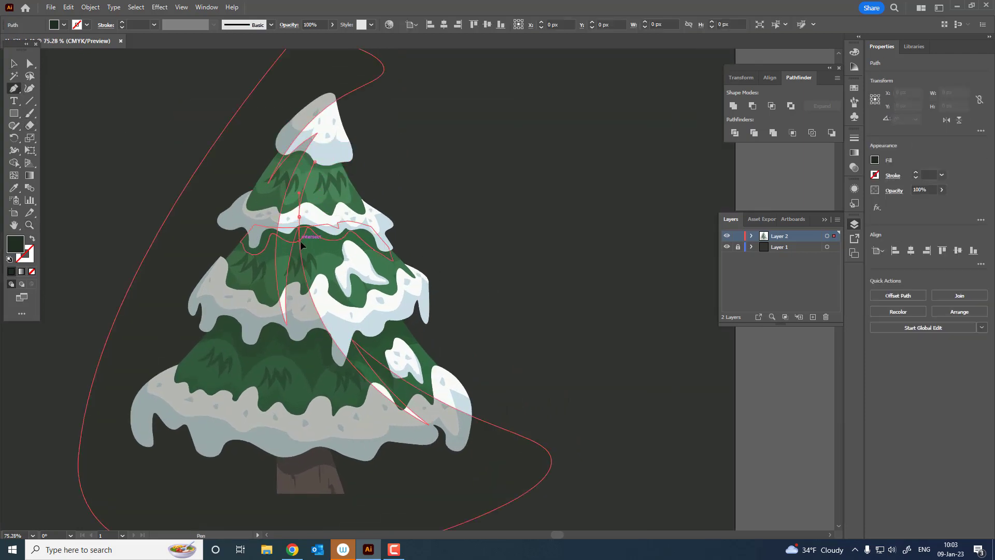
left_click(300, 217, "ctrl")
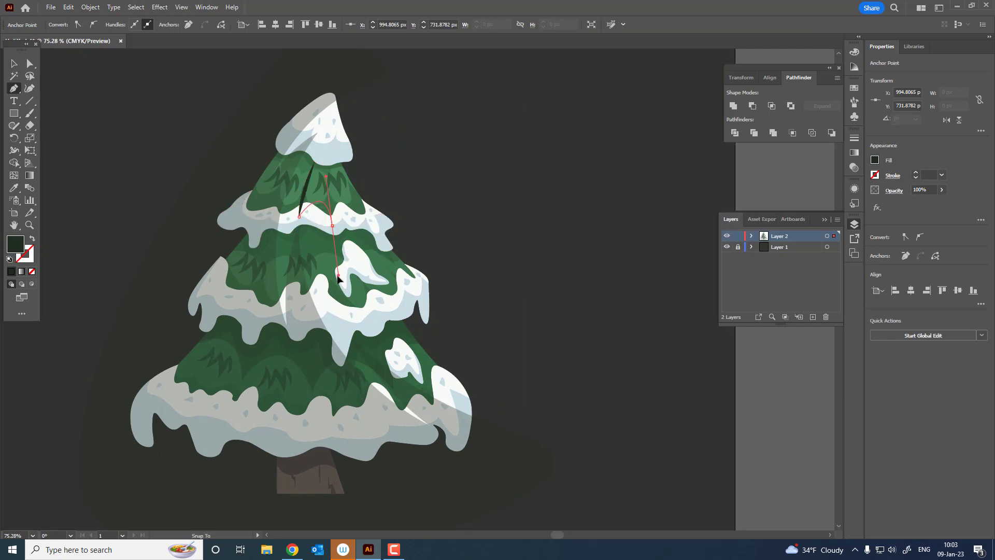
left_click(338, 275)
left_click_drag(332, 297, 351, 326)
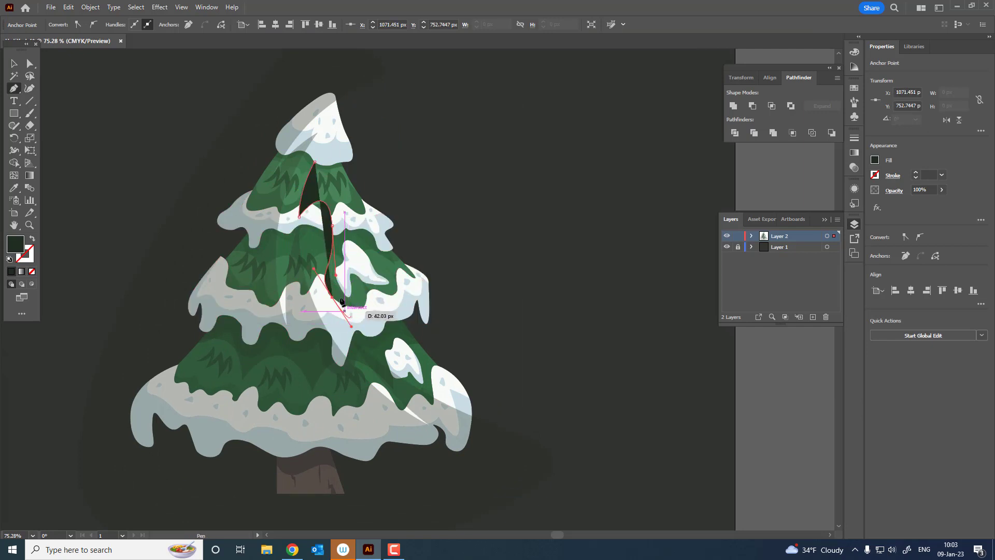
left_click_drag(367, 287, 418, 367)
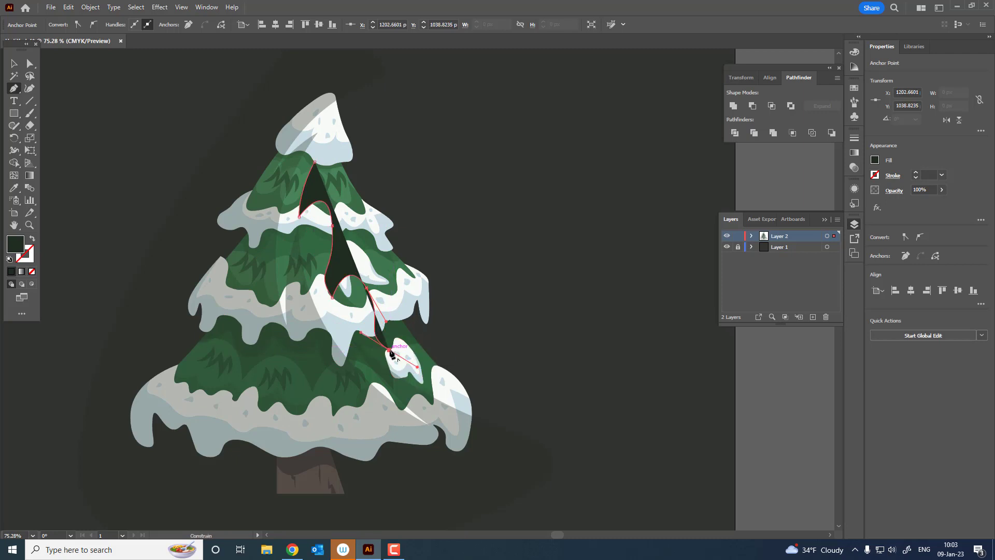
left_click_drag(389, 275, 406, 258)
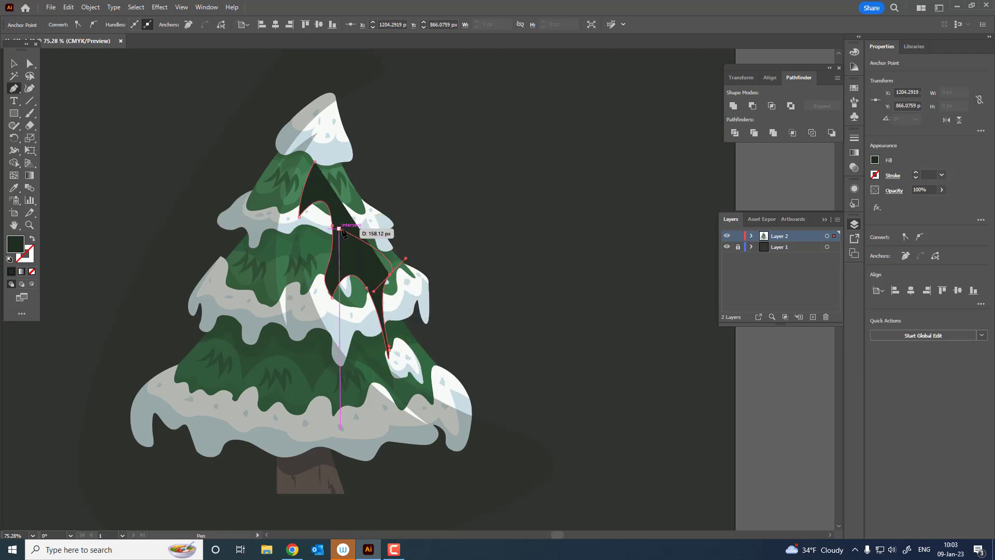
mouse_move(350, 220)
left_mouse_down()
mouse_move(355, 202)
mouse_move(270, 232)
left_mouse_up()
left_click(311, 159)
- Fill the highlight with white sampled from the snow and set its opacity to 40%
left_click(23, 190)
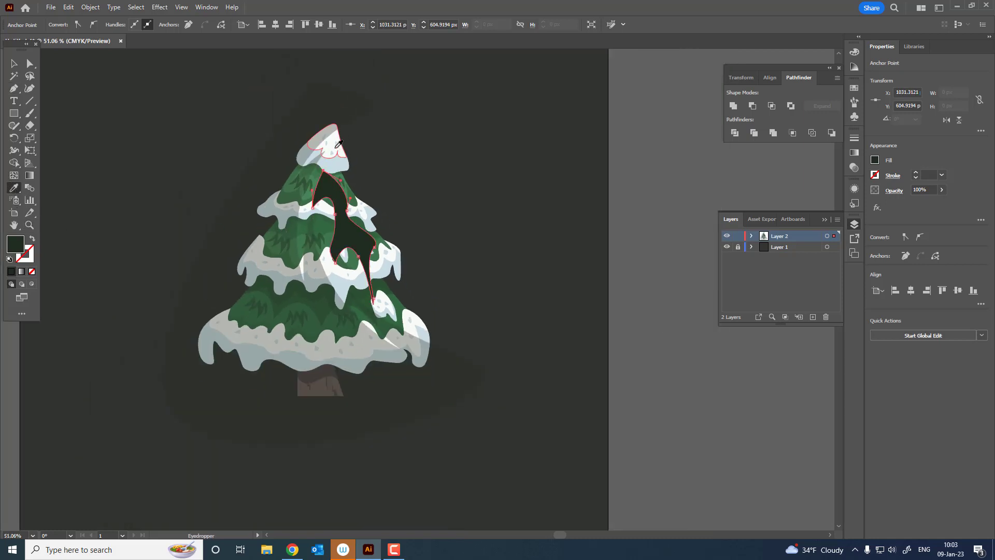
left_click(358, 206)
left_click(14, 64)
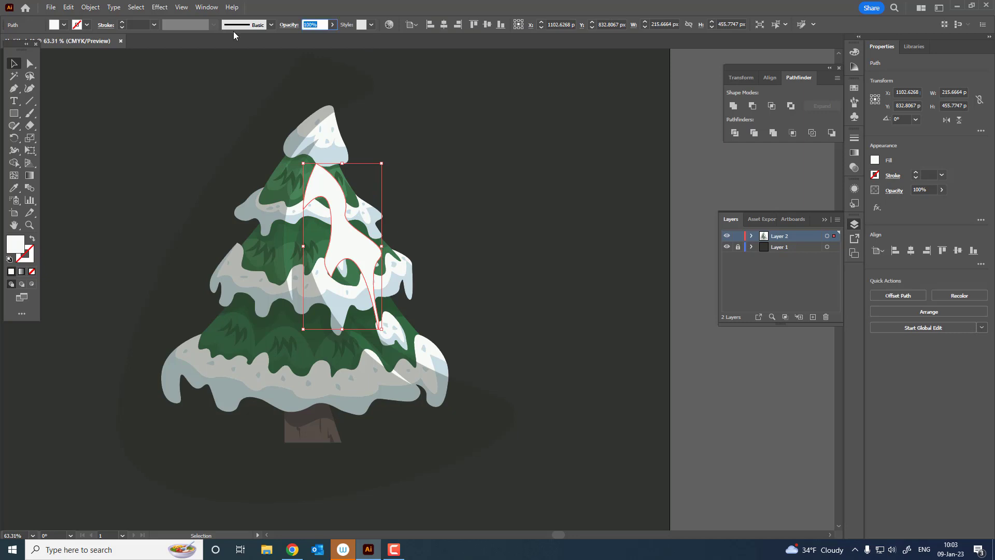
type("40")
key("Return")
- Check the shadow's opacity, then reduce the white highlight's opacity to 21%
left_click(511, 282)
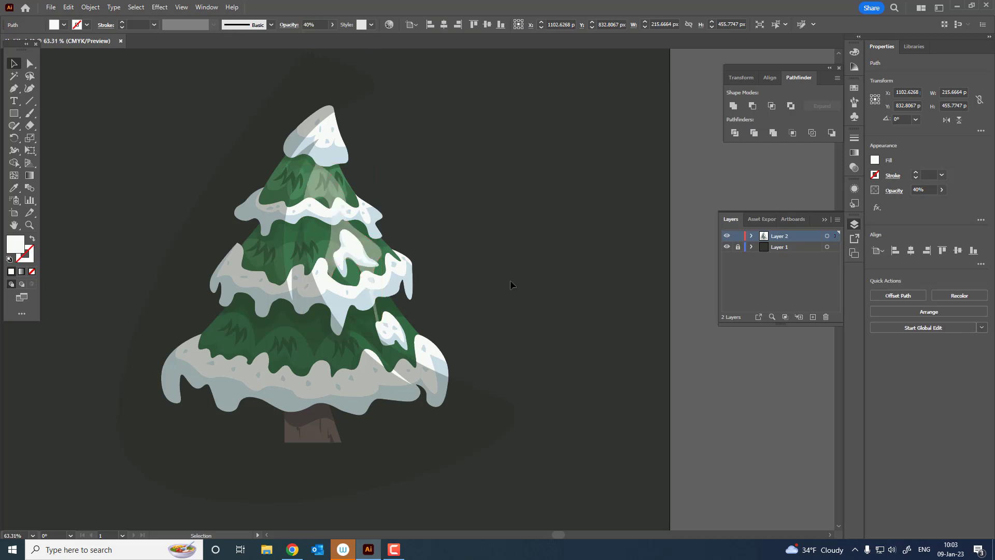
left_click(371, 253)
left_click(263, 232)
left_click(355, 245)
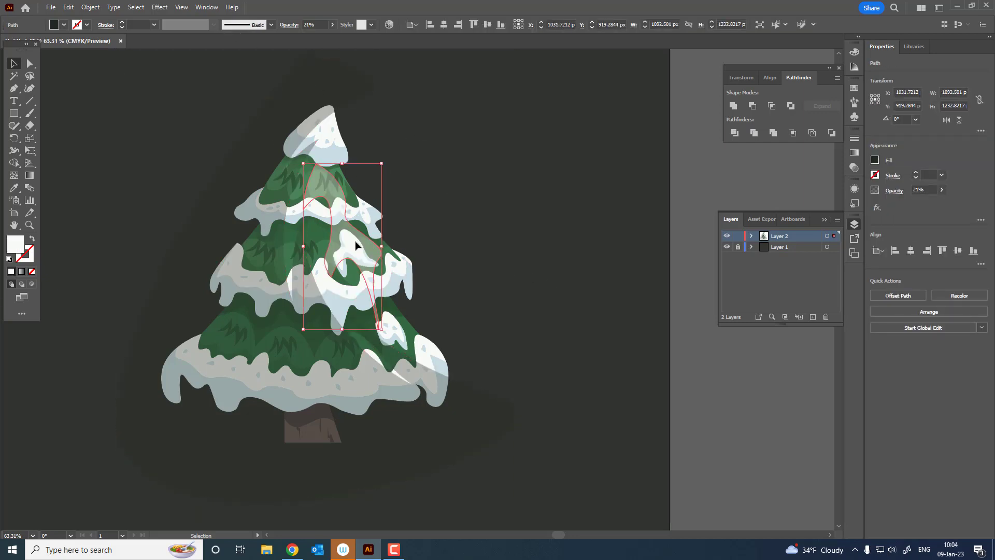
type("1")
key("Return")
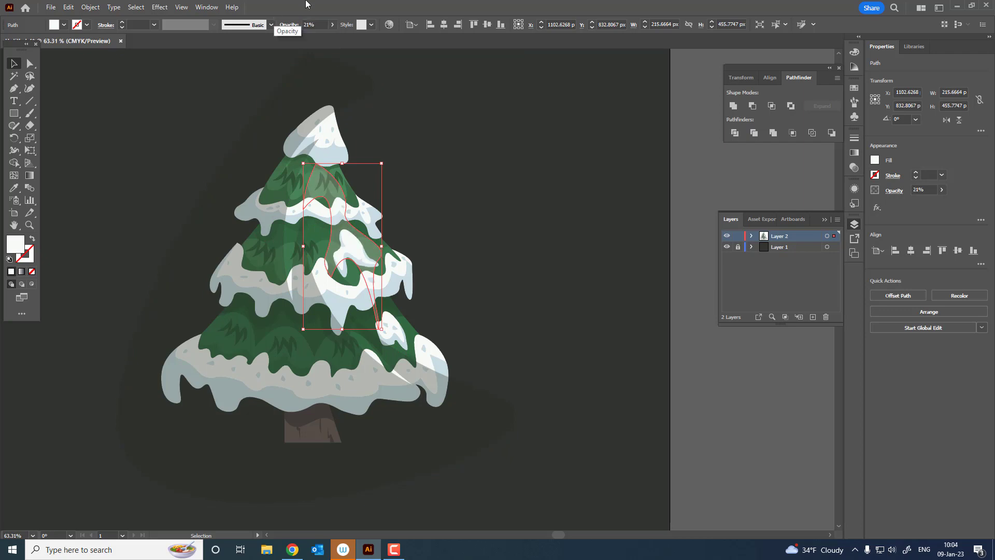
left_click(454, 252)
- Group the shadow with the tree and delete the leftover outer shadow path in isolation mode
left_click(452, 409)
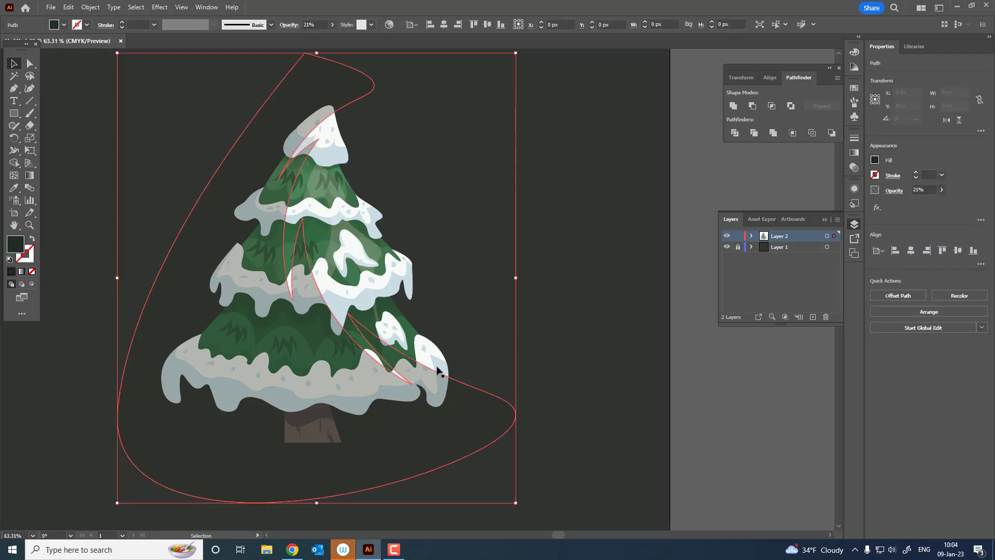
left_click(444, 357, "shift")
key("ctrl+g")
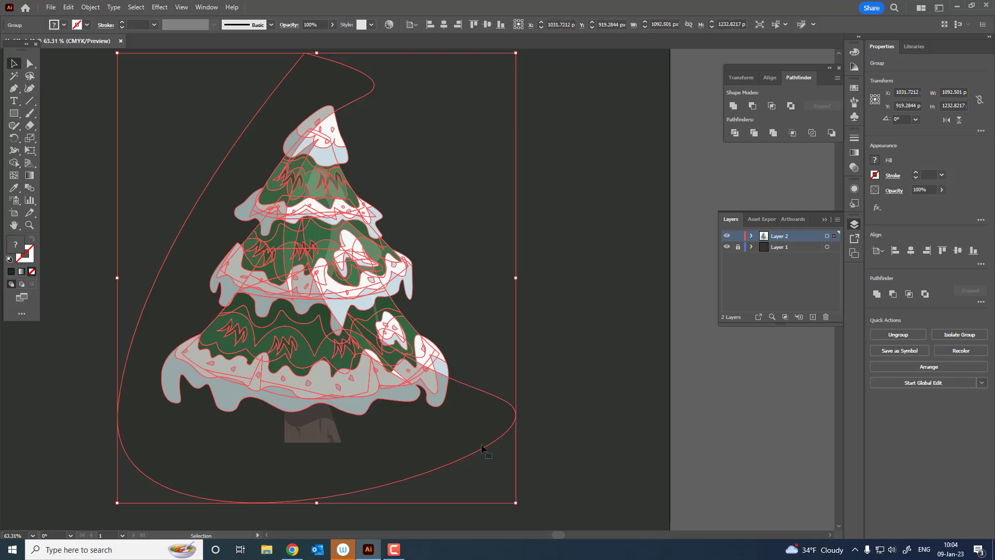
double_click(480, 439)
key("Delete")
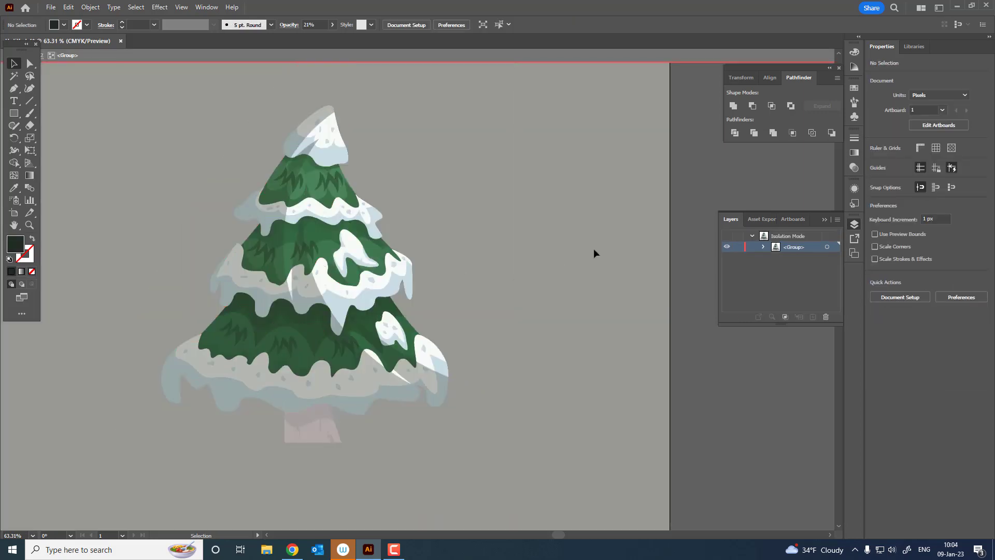
double_click(574, 251)
- Fit the artboard in the window, select all the tree artwork and group it
key("z")
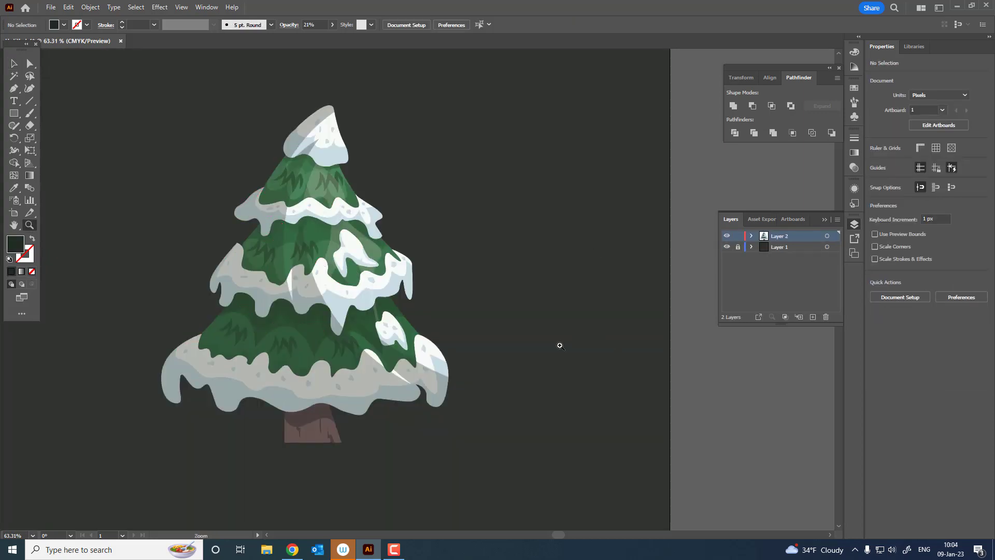
left_click_drag(557, 344, 521, 447)
key("ctrl+0")
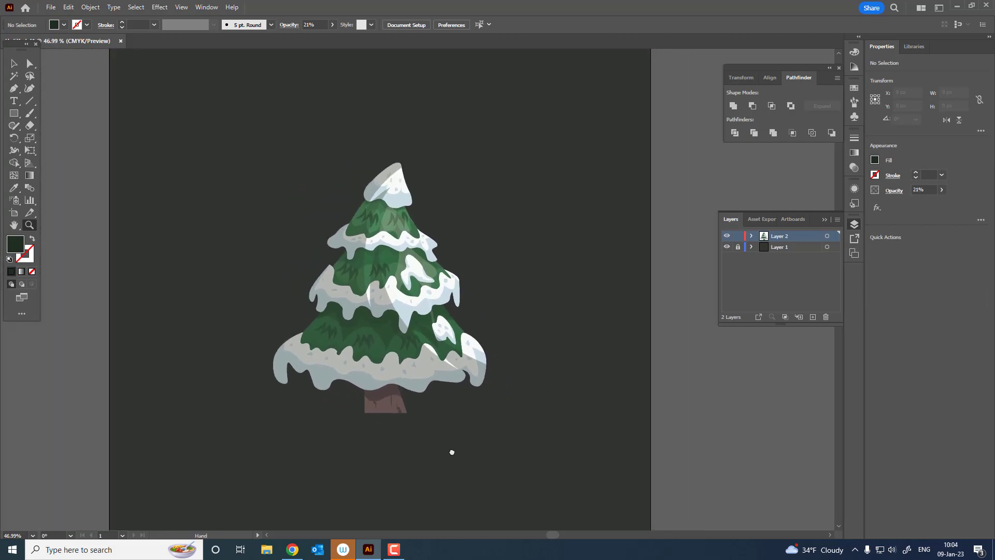
left_click(14, 63)
key("ctrl+a")
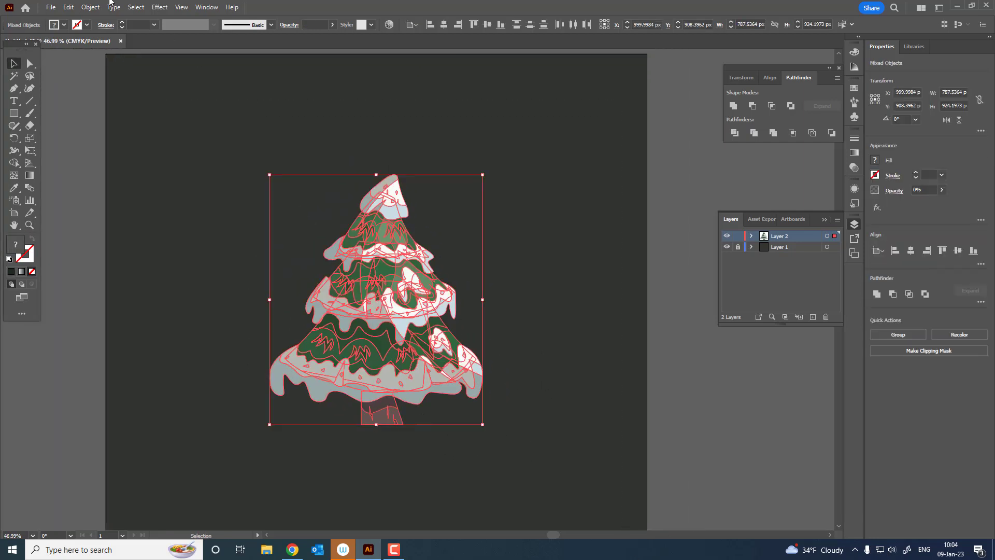
left_click(90, 7)
left_click(104, 69)
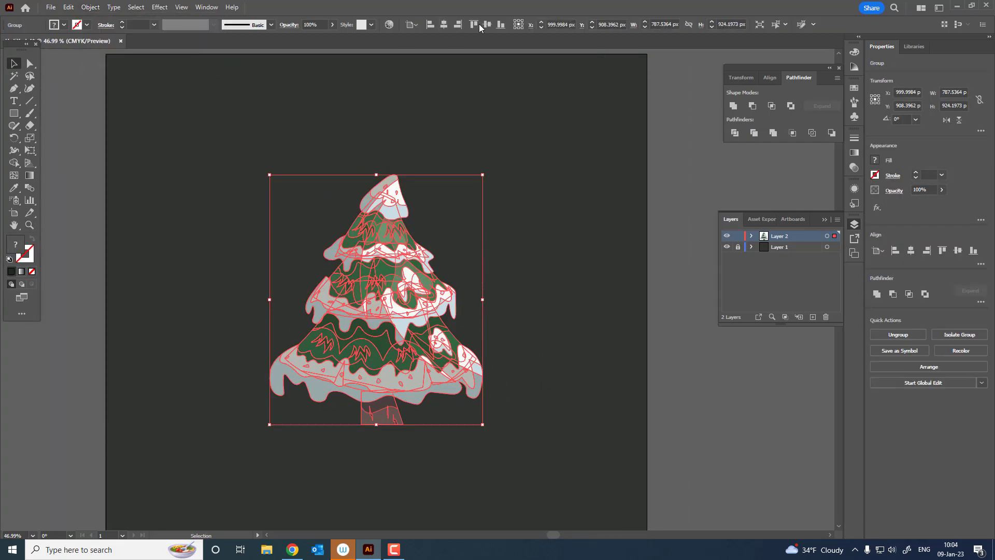
- Zoom in and recentre the view on the finished grouped tree
left_click(524, 263)
key("z")
left_click(251, 343)
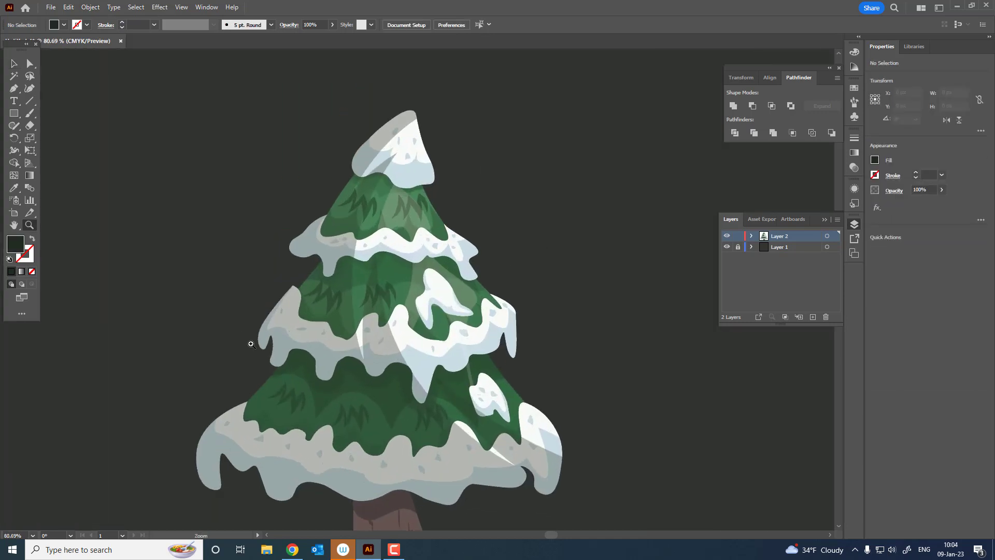
left_click_drag(250, 344, 311, 321)
scroll(439, 285, "down", 3)
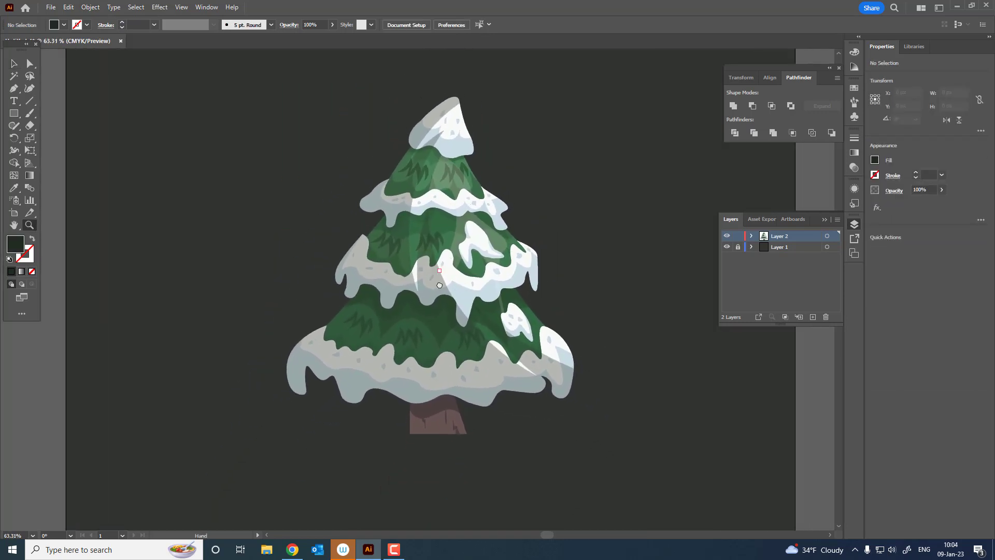
left_click_drag(439, 285, 439, 291)
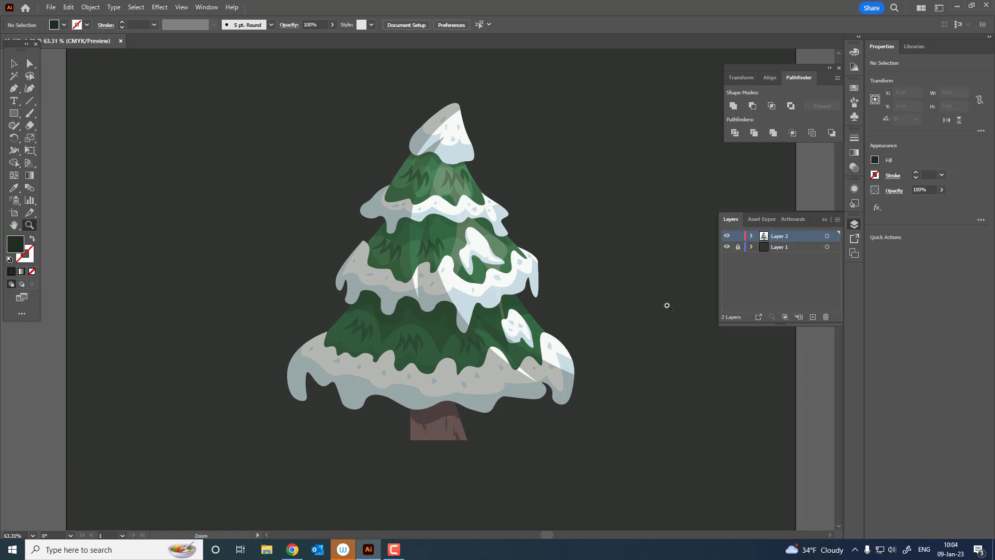